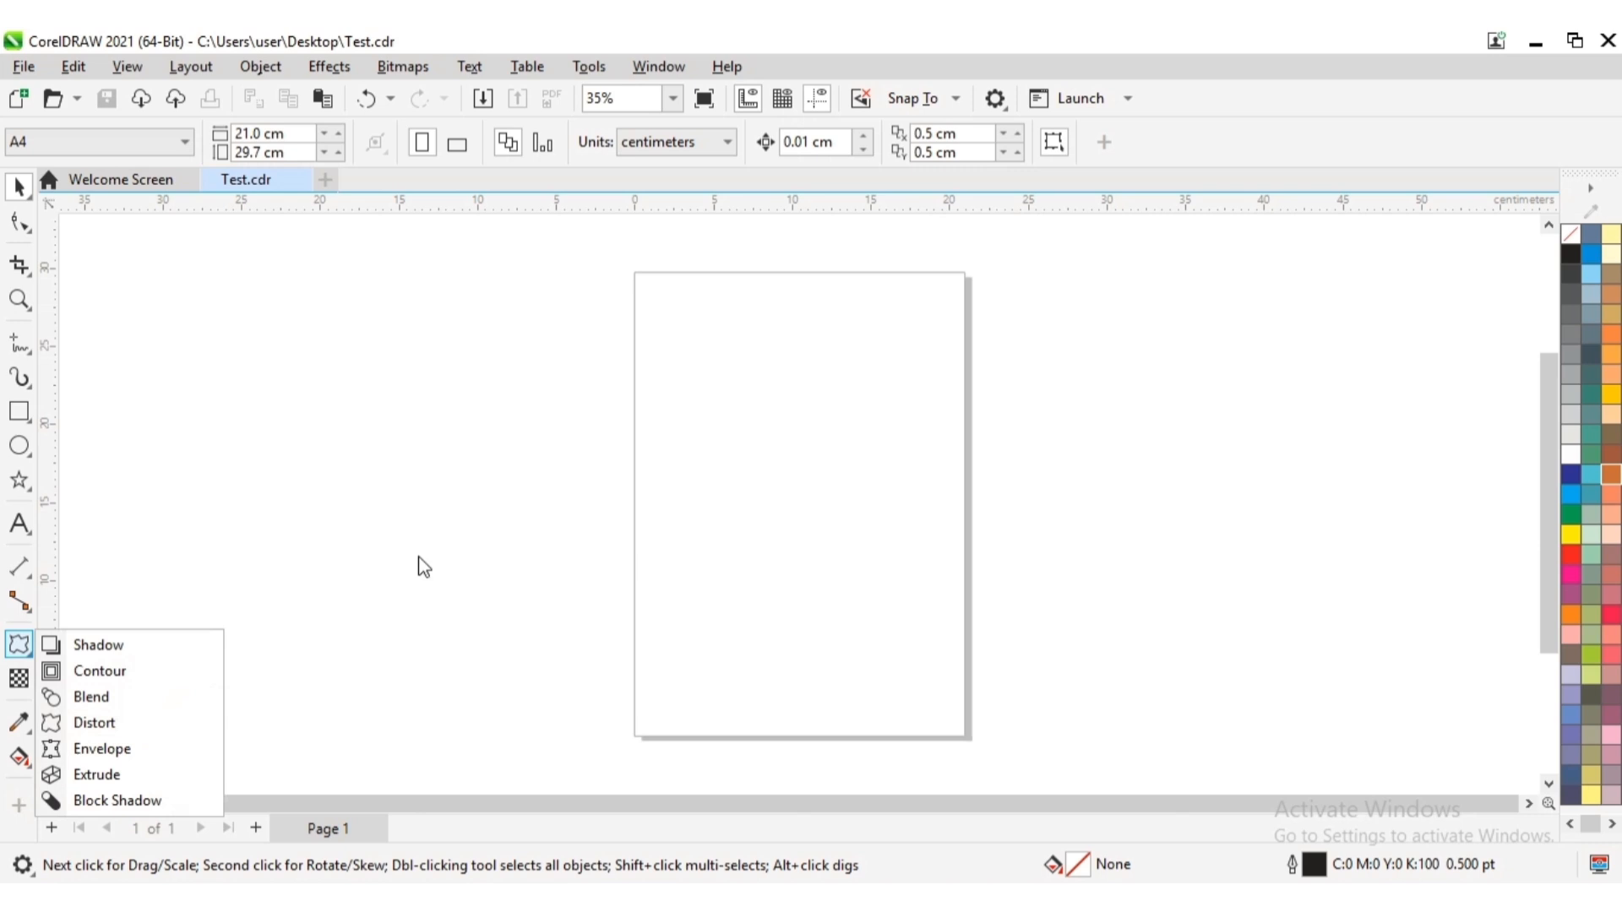
Draw a rectangle about 18 × 10.4 cm across the page's left edge and fill it with orange (C0 M60 Y60 K0)
left_click(251, 548)
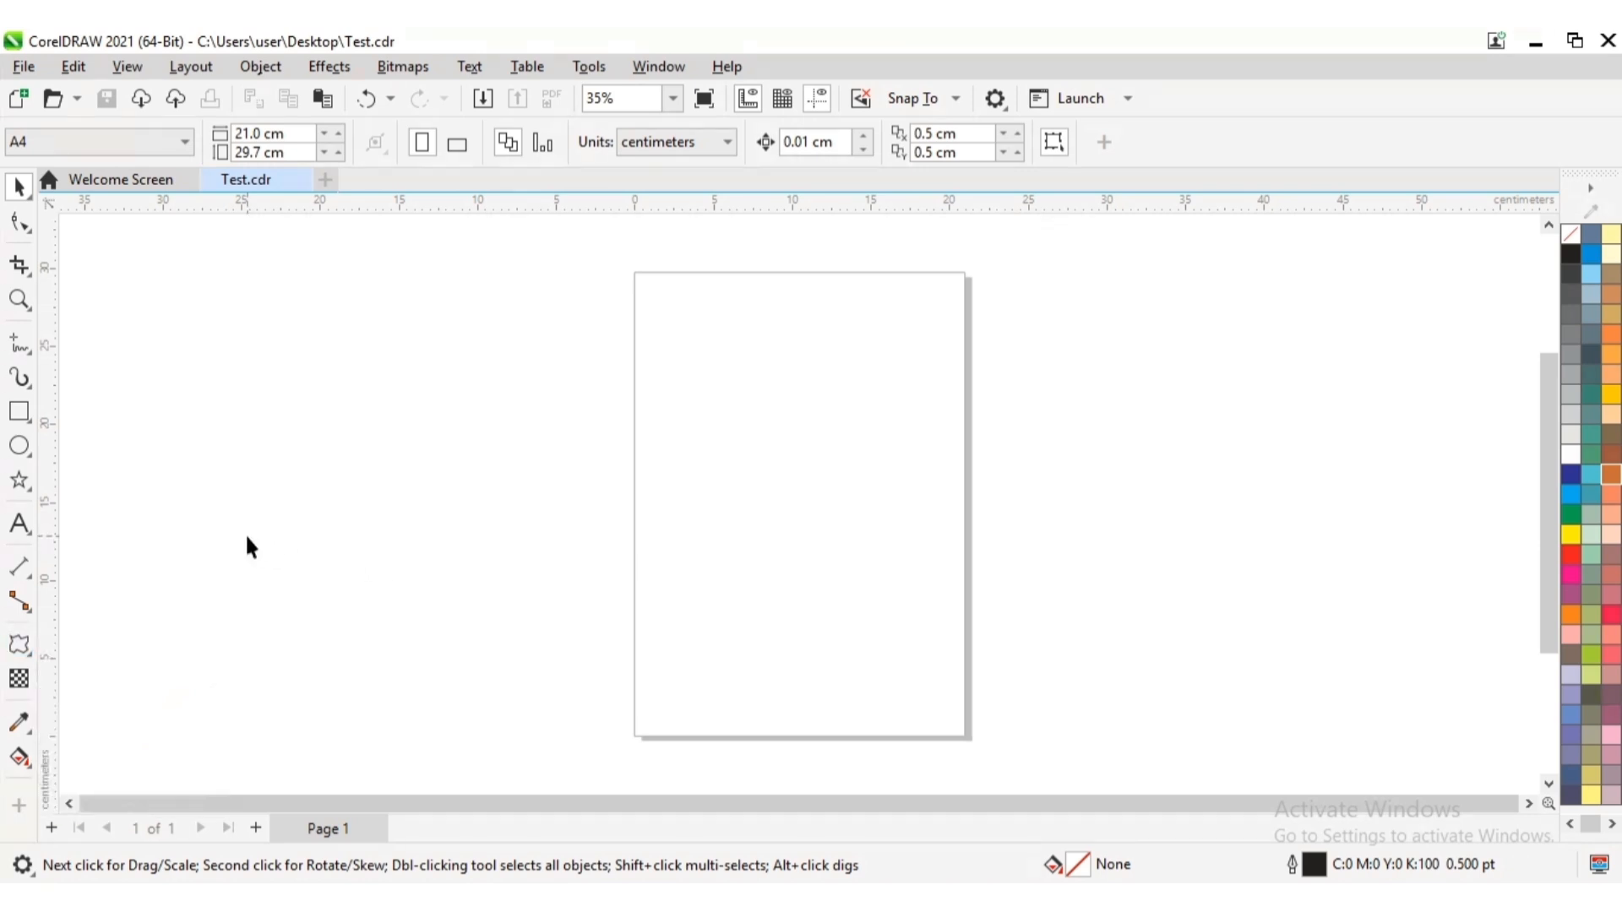
left_click(30, 420)
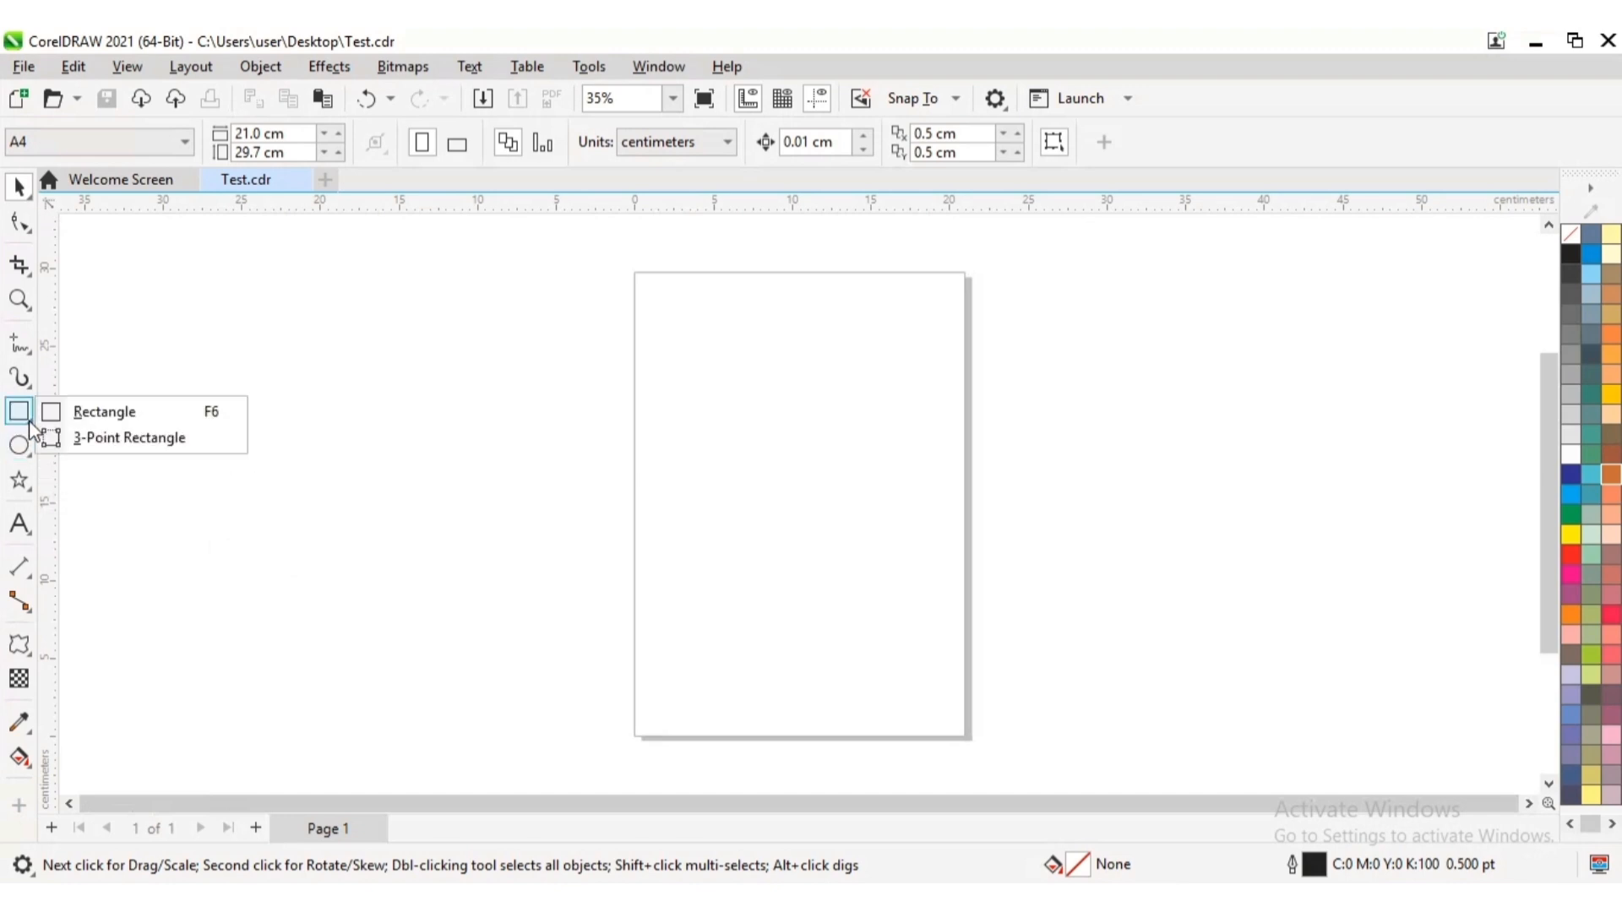
left_click(123, 414)
mouse_move(522, 424)
left_mouse_down()
mouse_move(616, 536)
mouse_move(807, 587)
left_mouse_up()
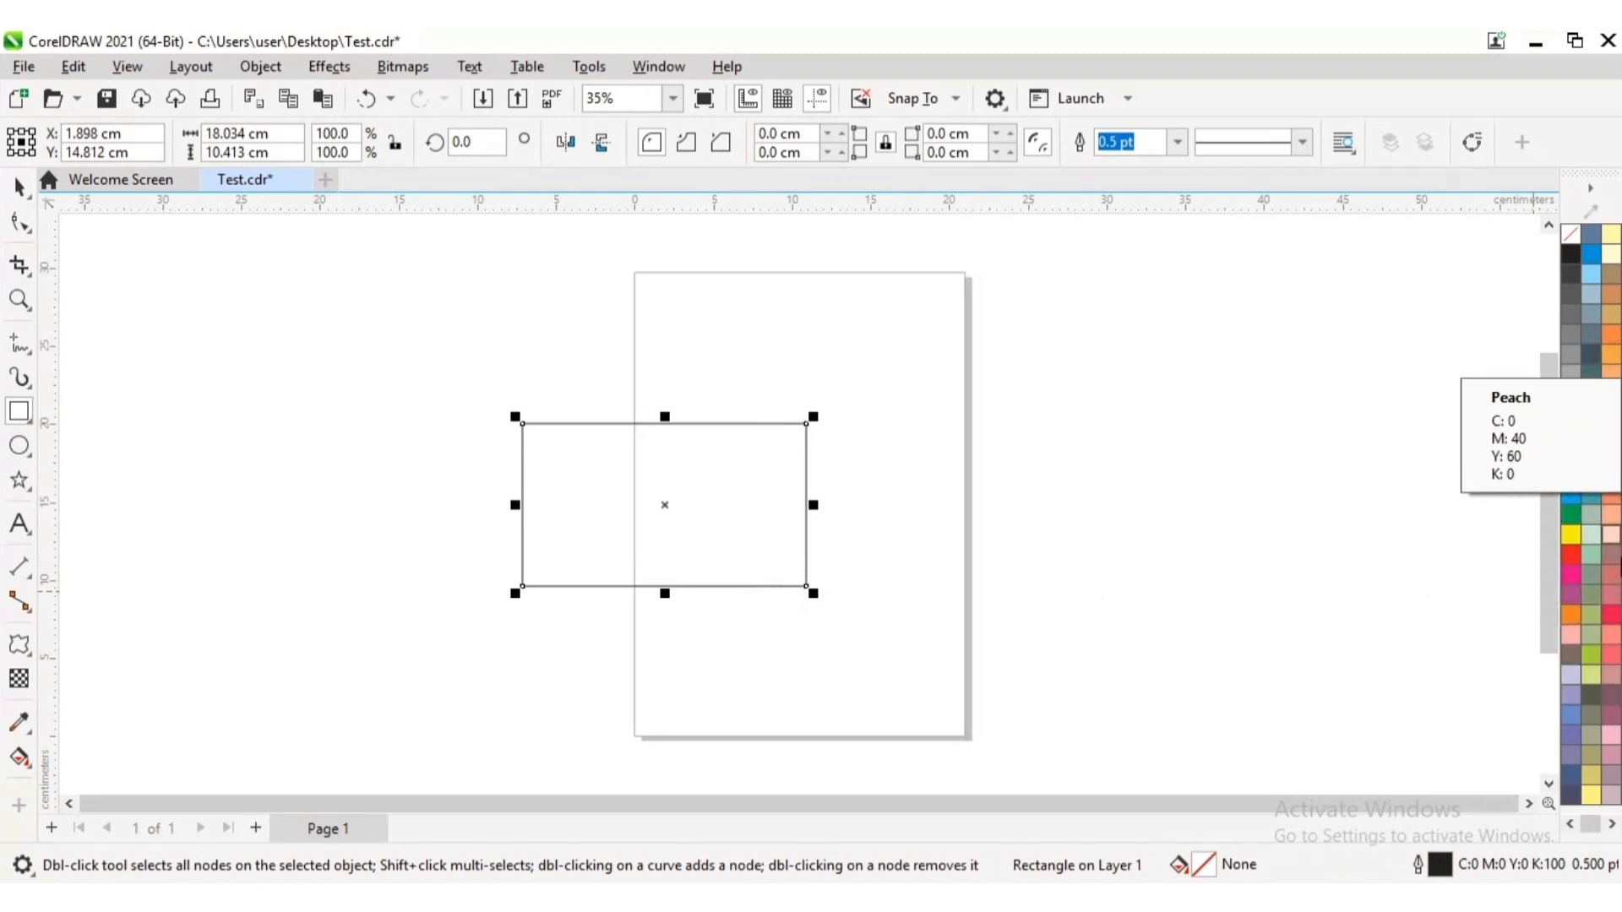
left_click(1611, 496)
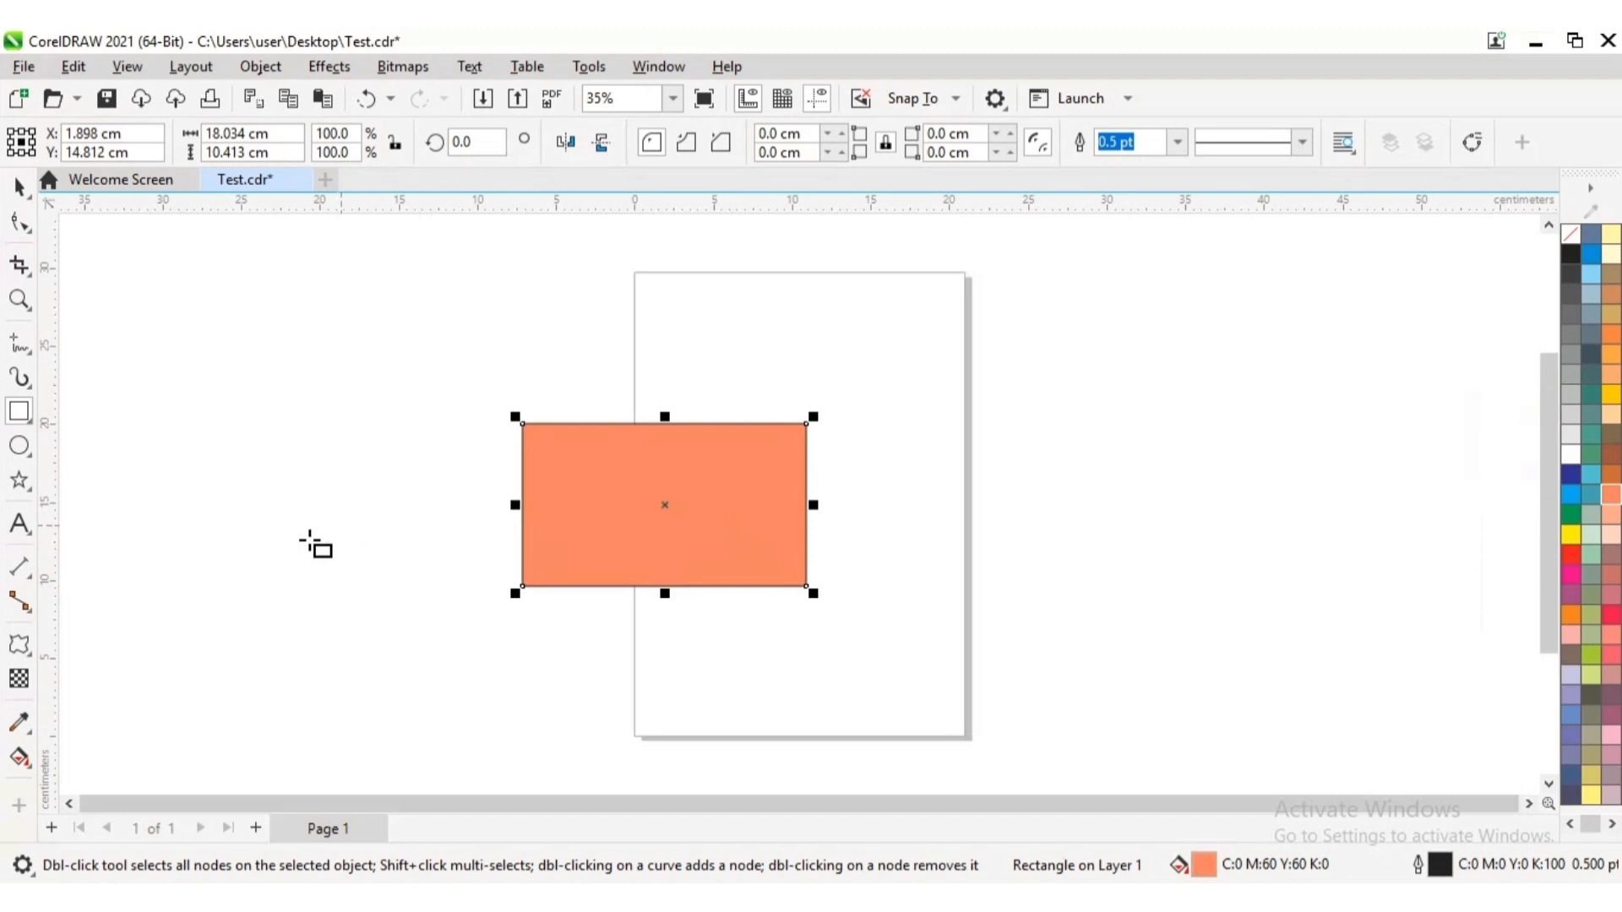
Apply a Push and Pull distortion to the orange rectangle, starting near its right side, with an amplitude of about 66
left_click(32, 657)
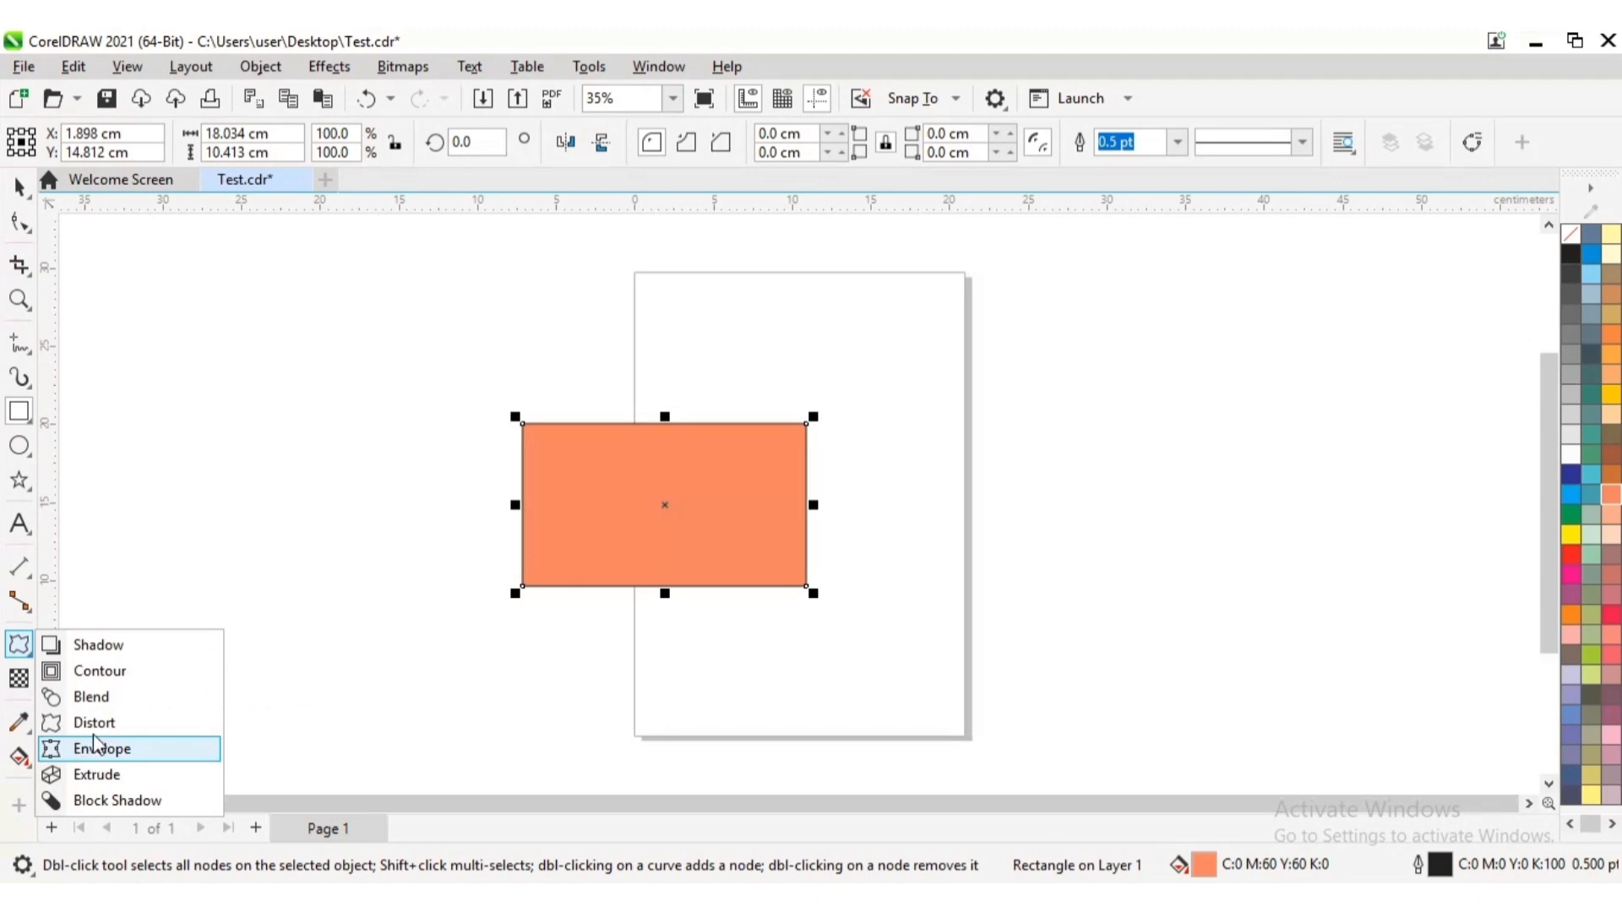
left_click(119, 725)
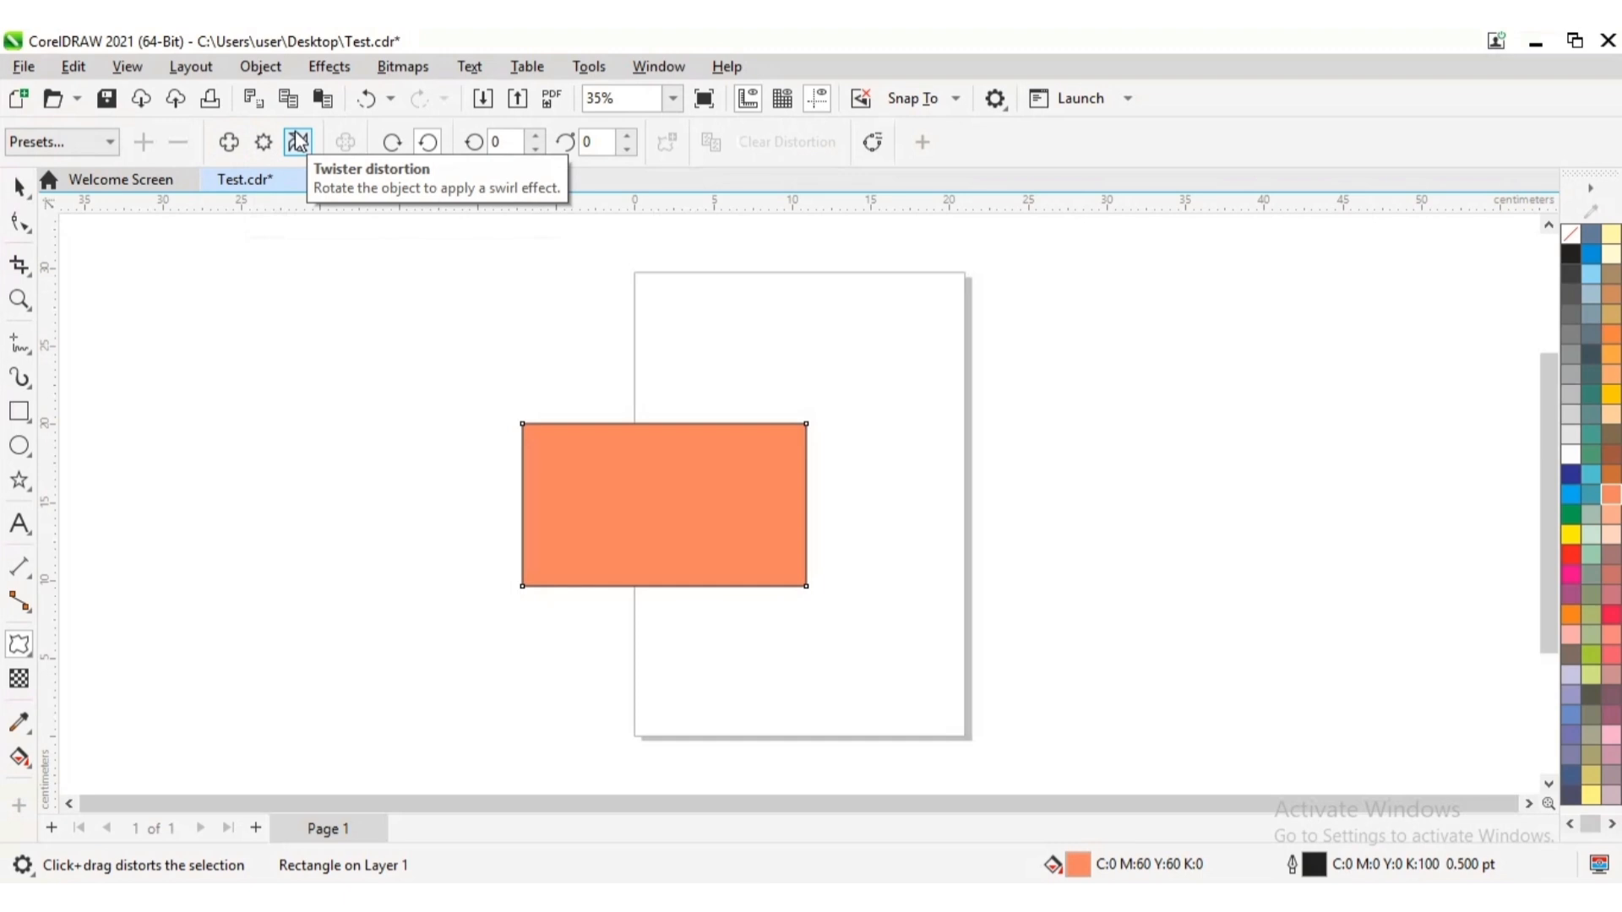
left_click(228, 143)
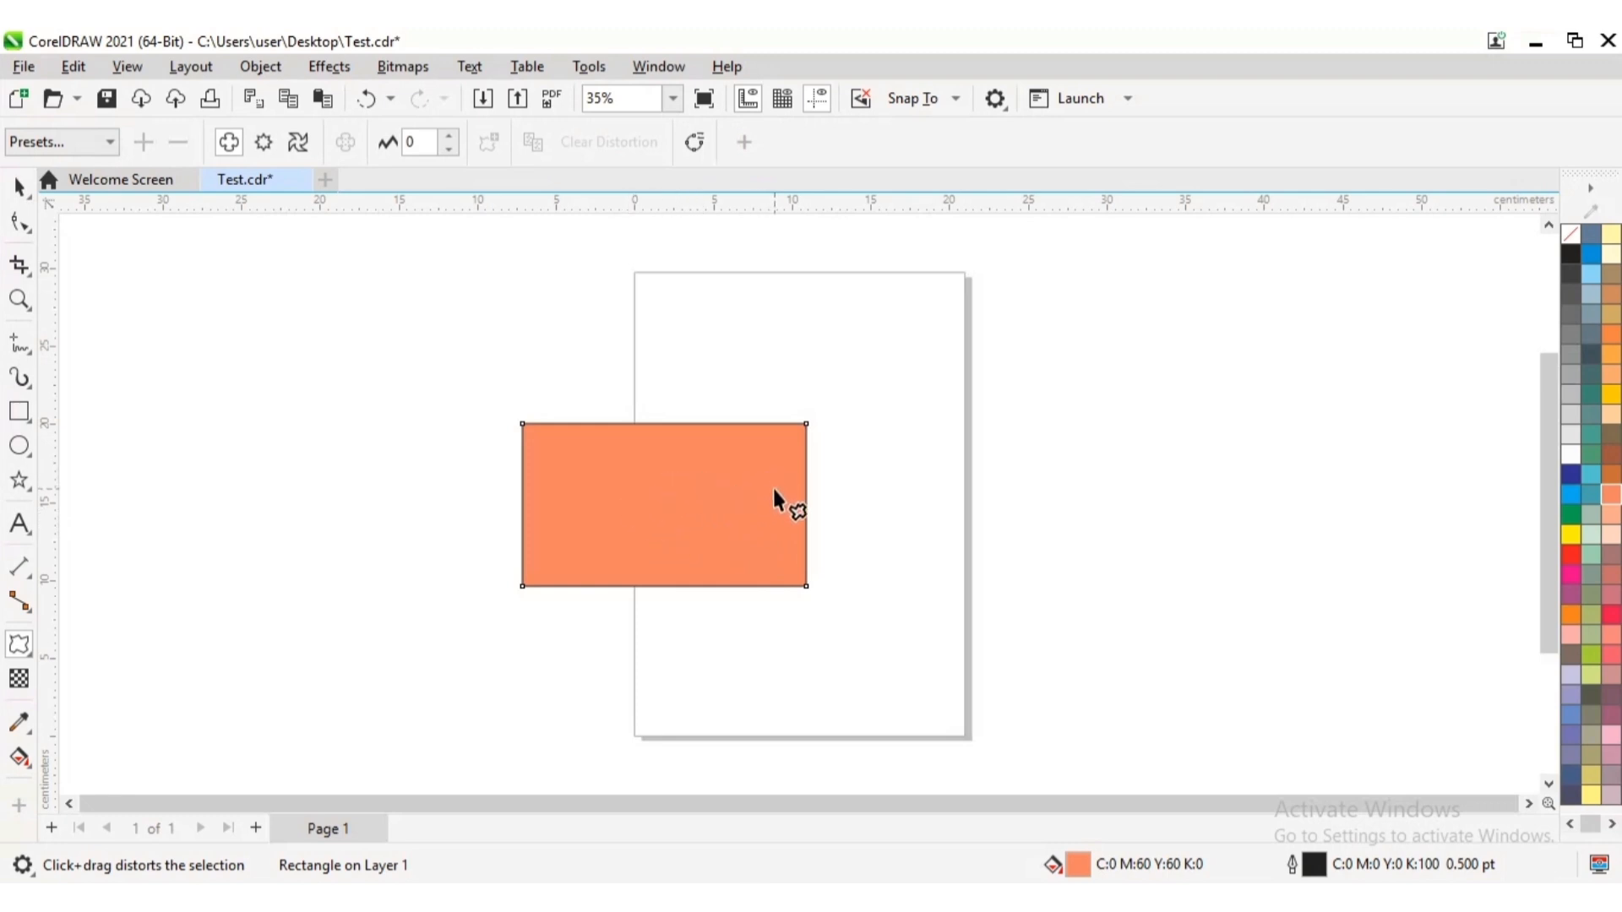
left_click_drag(774, 488, 873, 493)
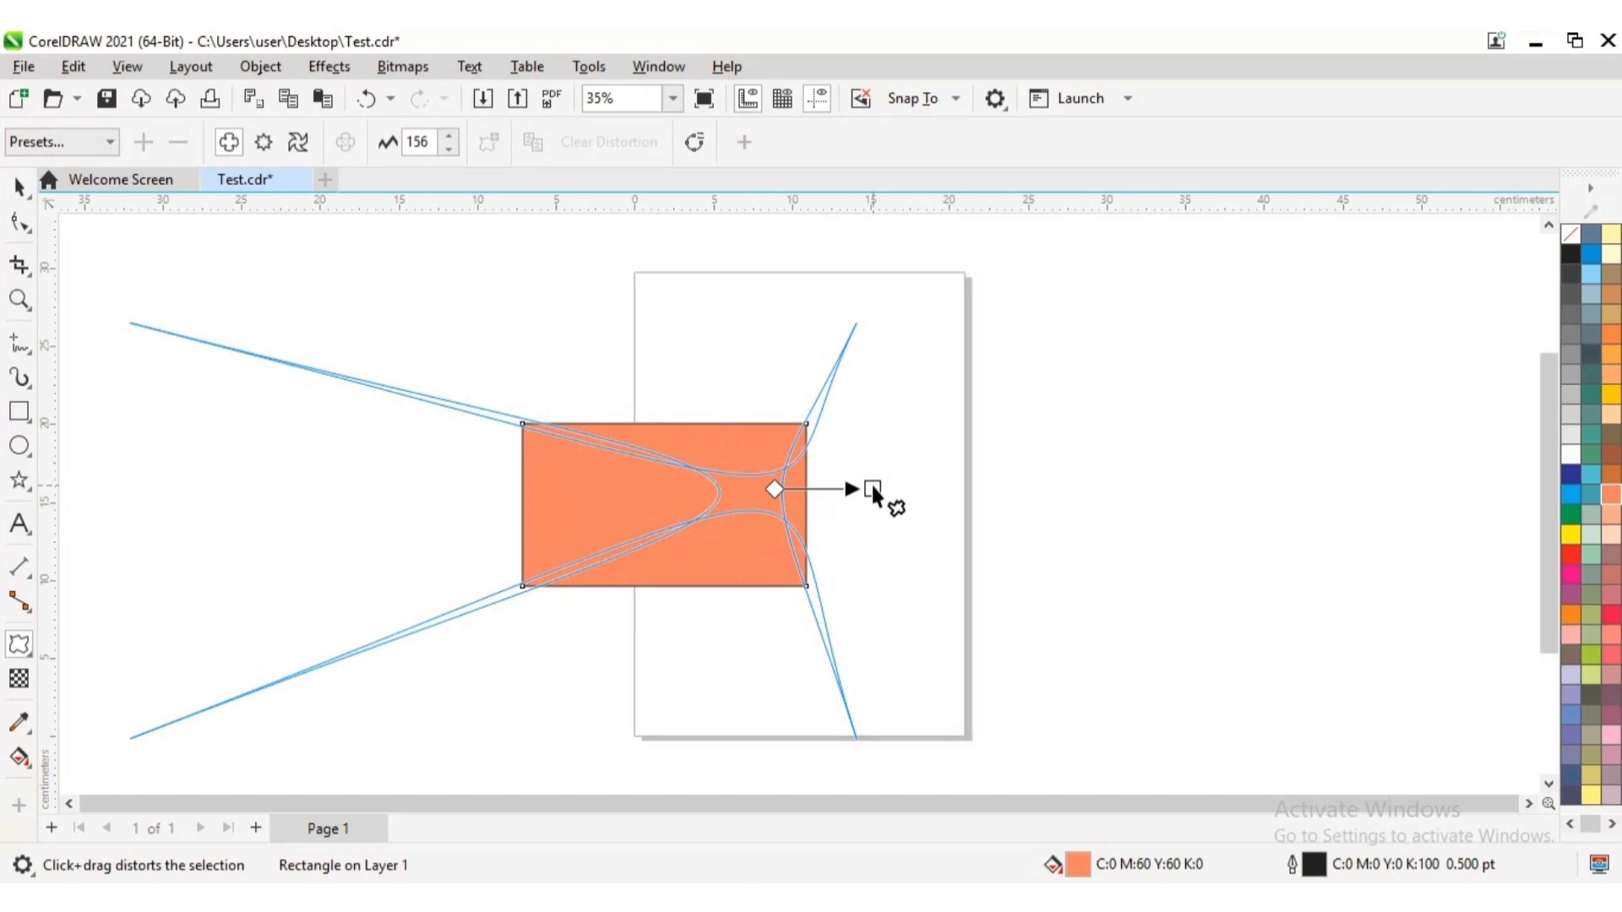
left_click_drag(873, 489, 1063, 492)
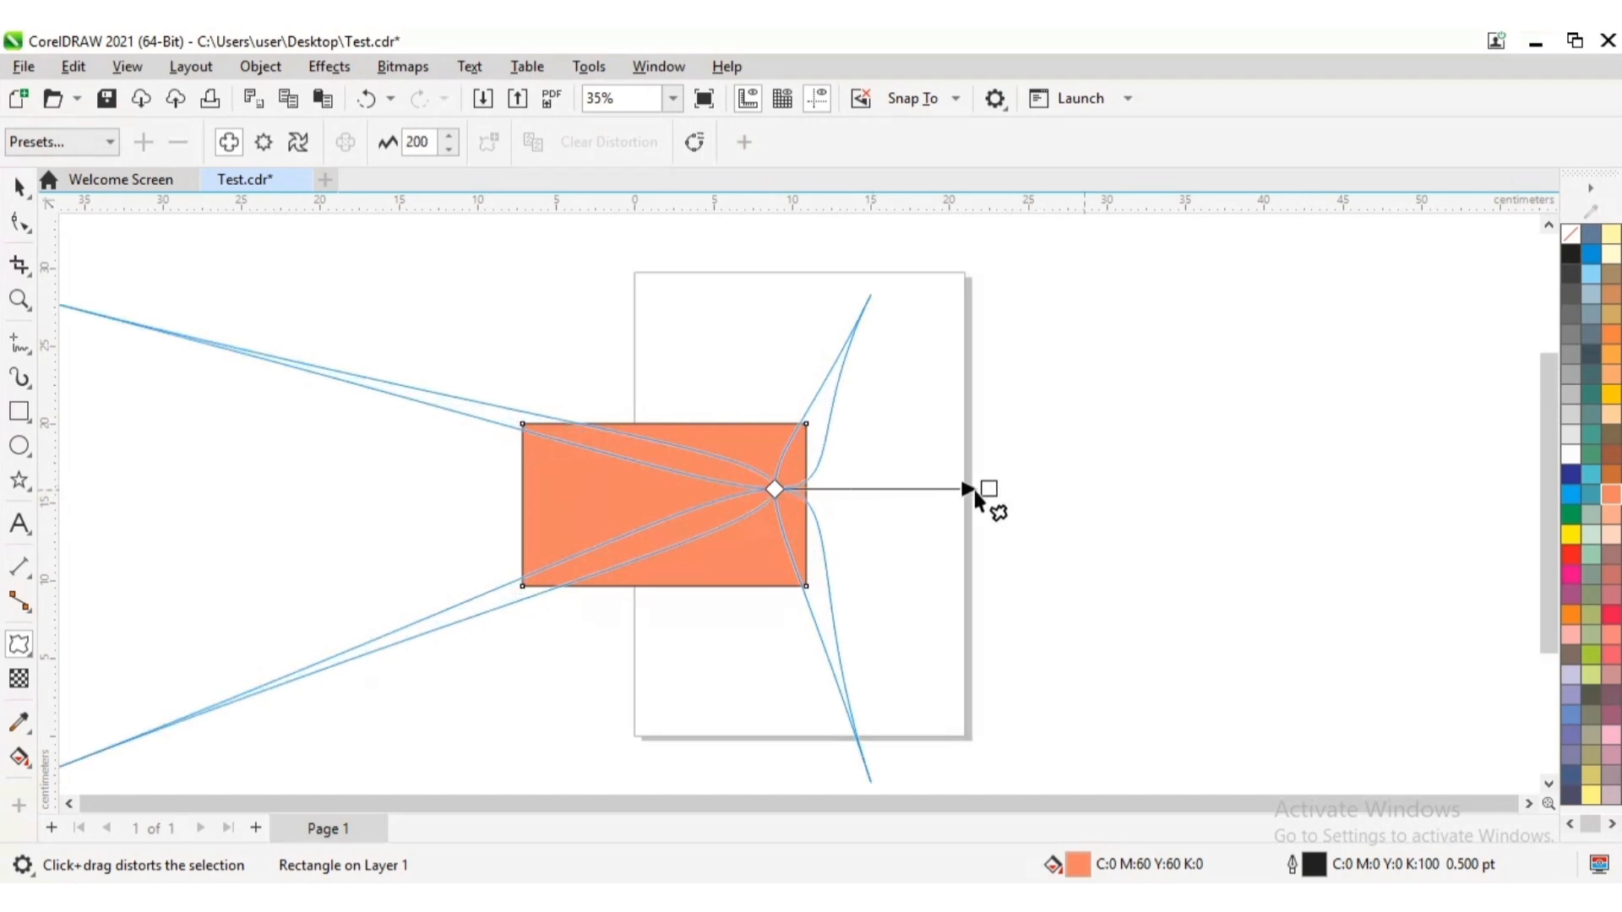
mouse_move(902, 489)
left_mouse_down()
mouse_move(650, 487)
mouse_move(930, 500)
mouse_move(816, 499)
left_mouse_up()
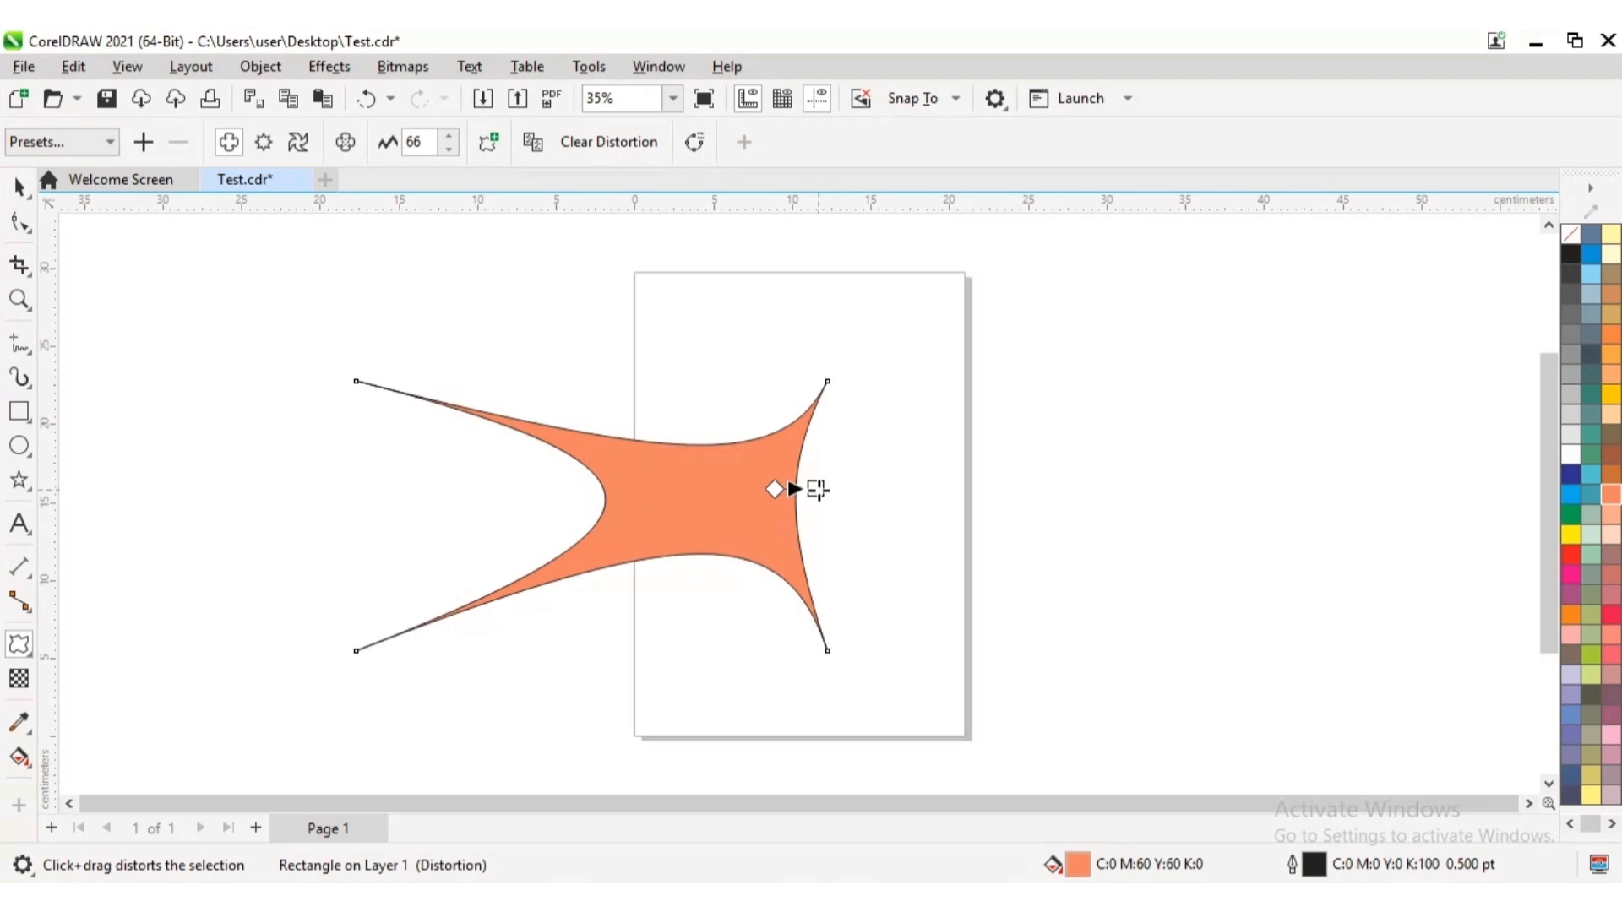
Reverse the push and pull distortion into petal shapes with an amplitude of about -88, and leave the shape deselected
left_click_drag(818, 490, 718, 489)
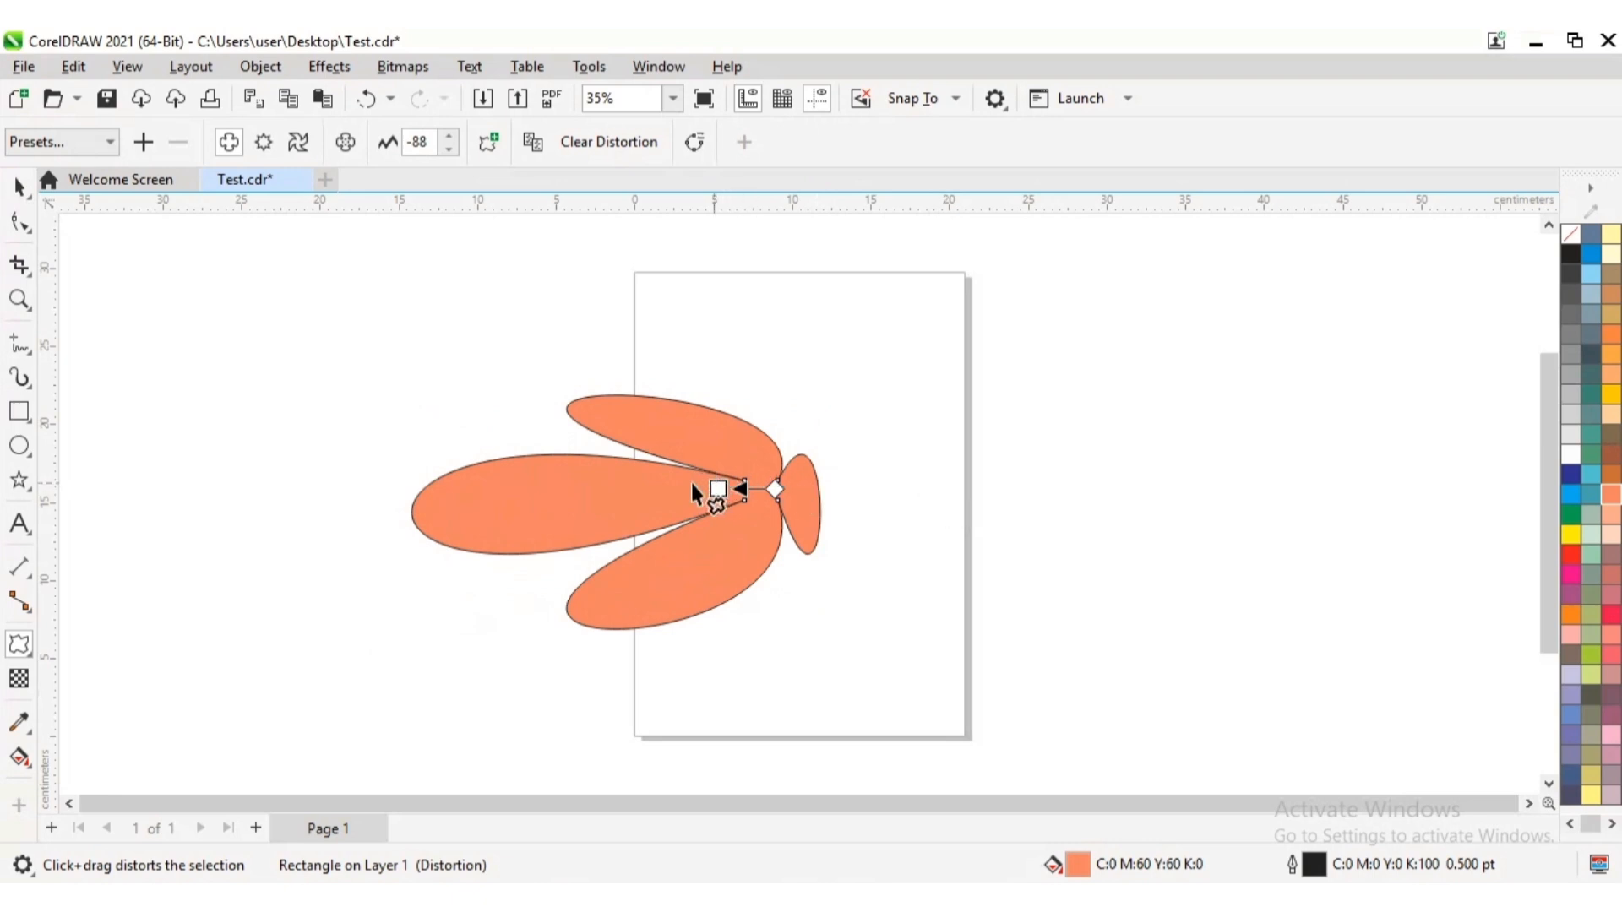
left_click(18, 187)
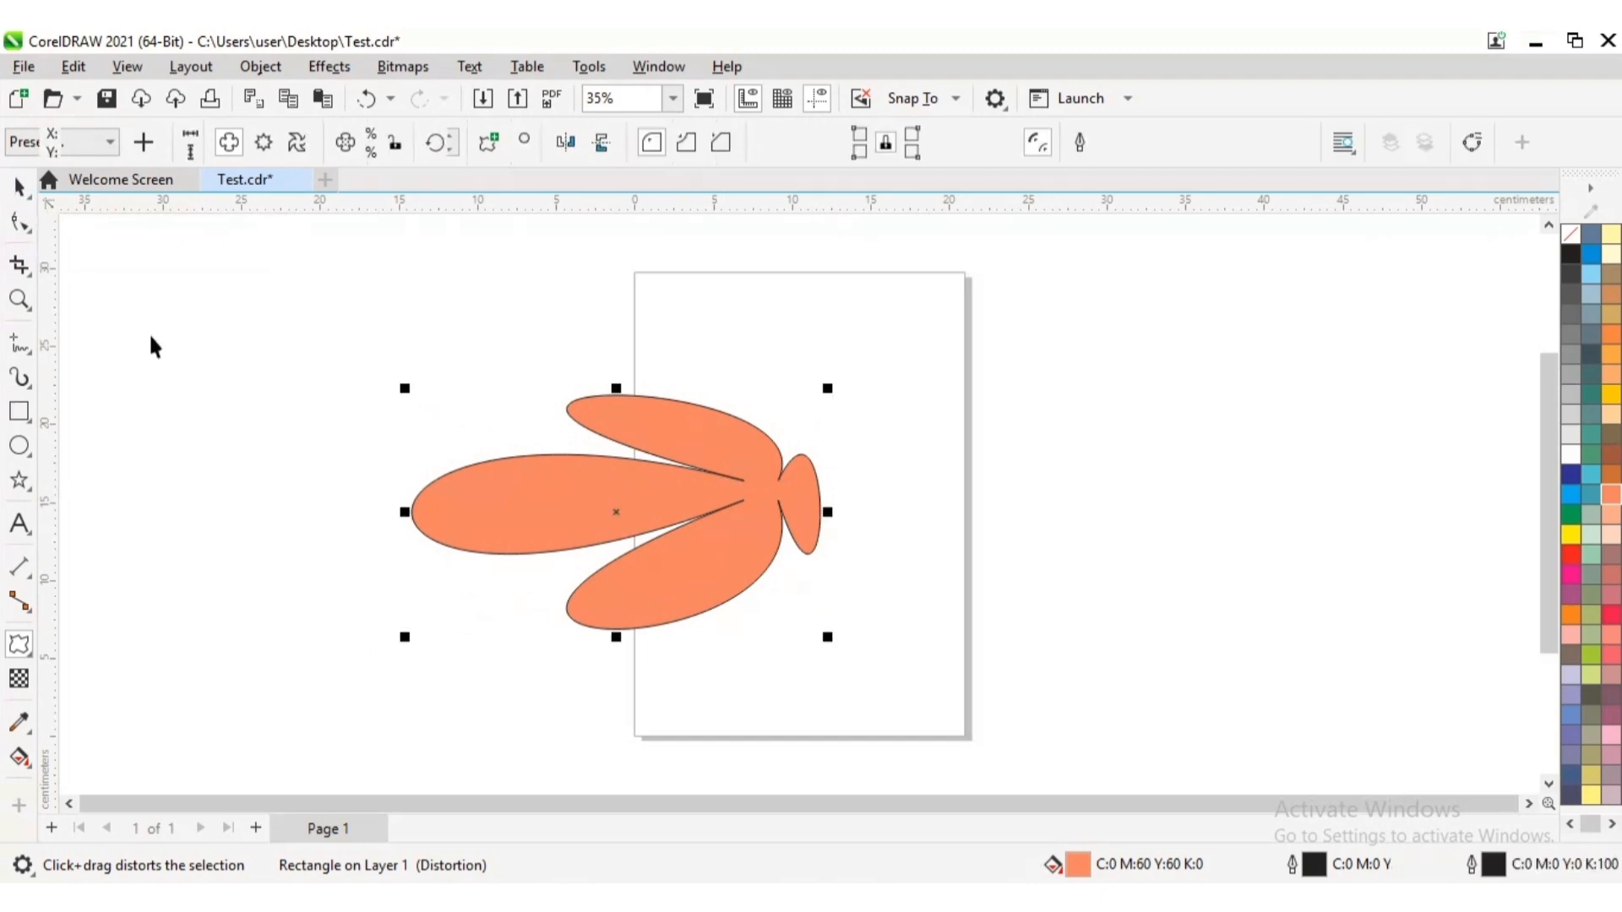
left_click(929, 484)
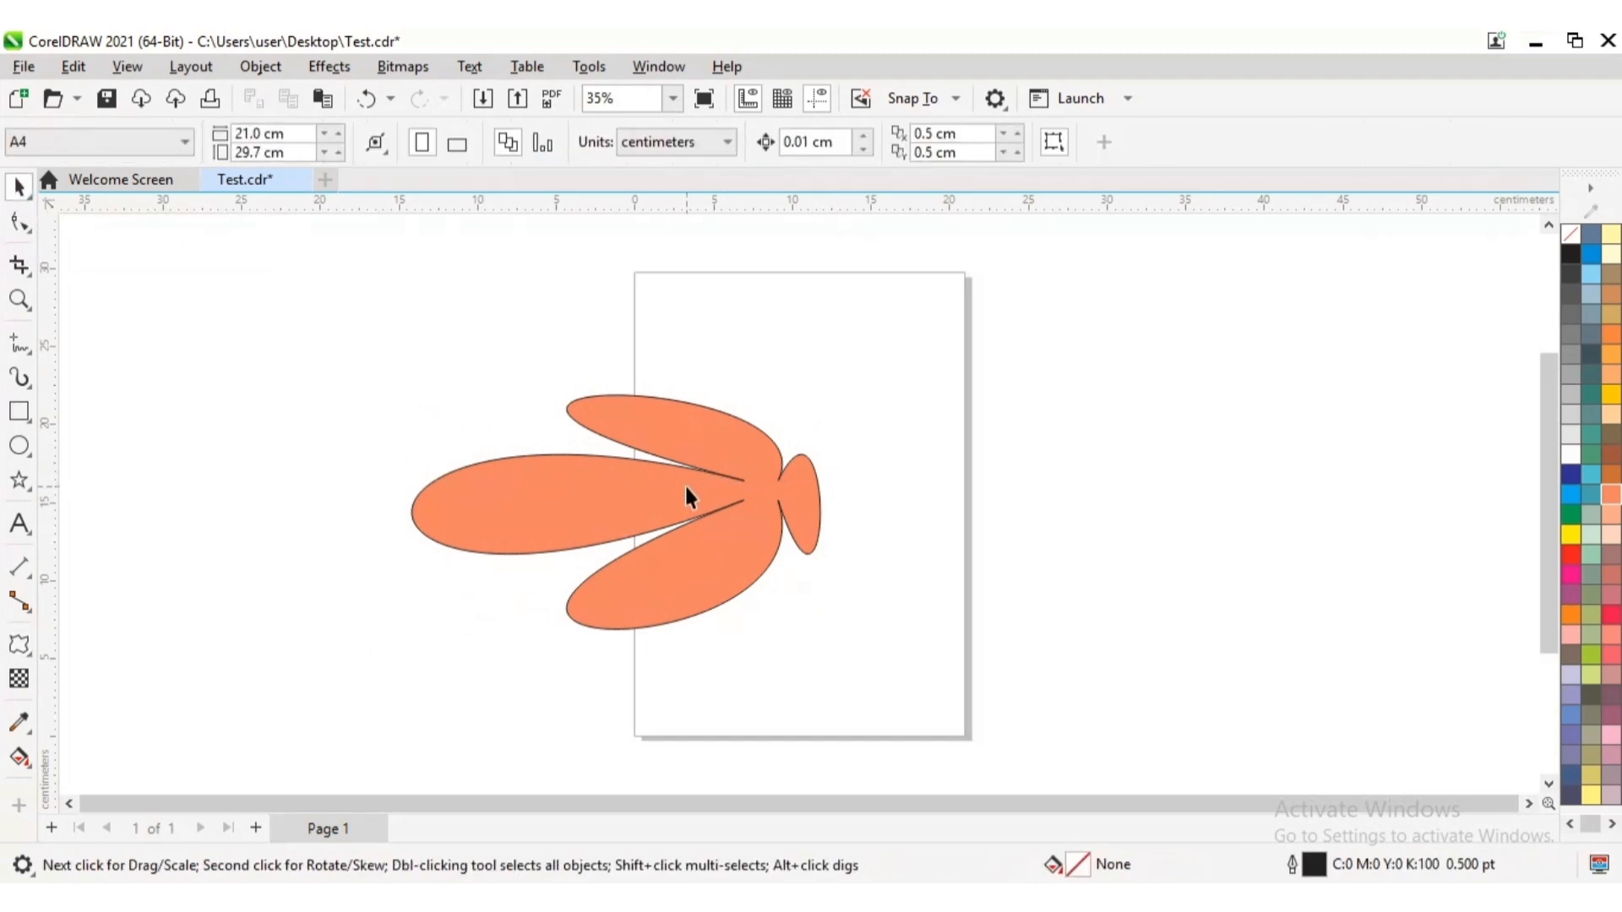
left_click(686, 494)
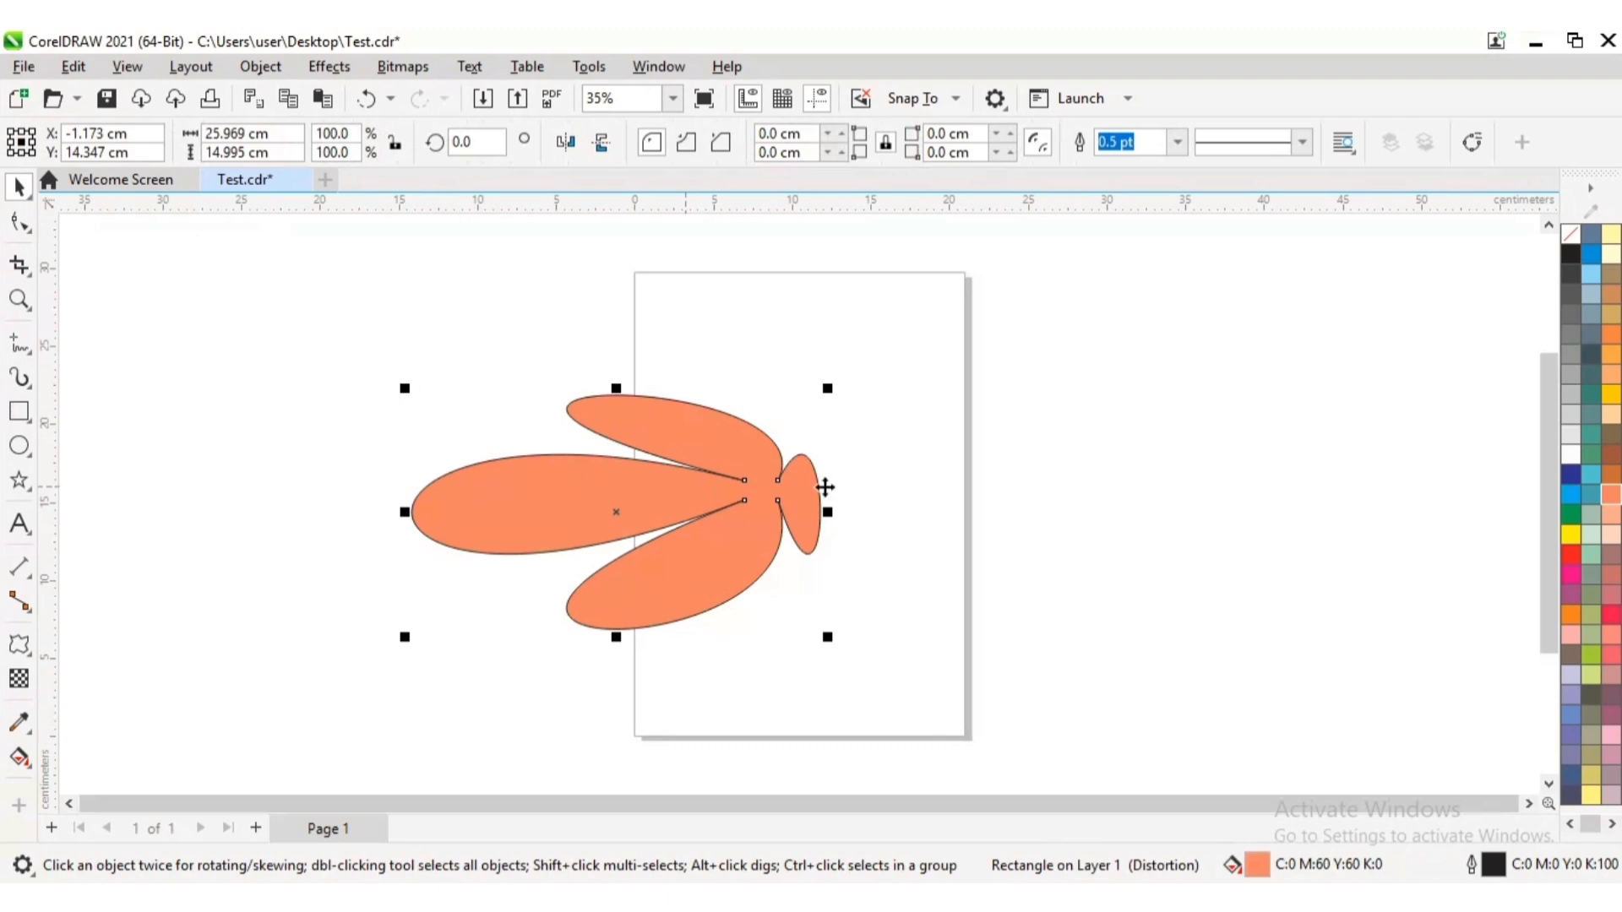
left_click(928, 477)
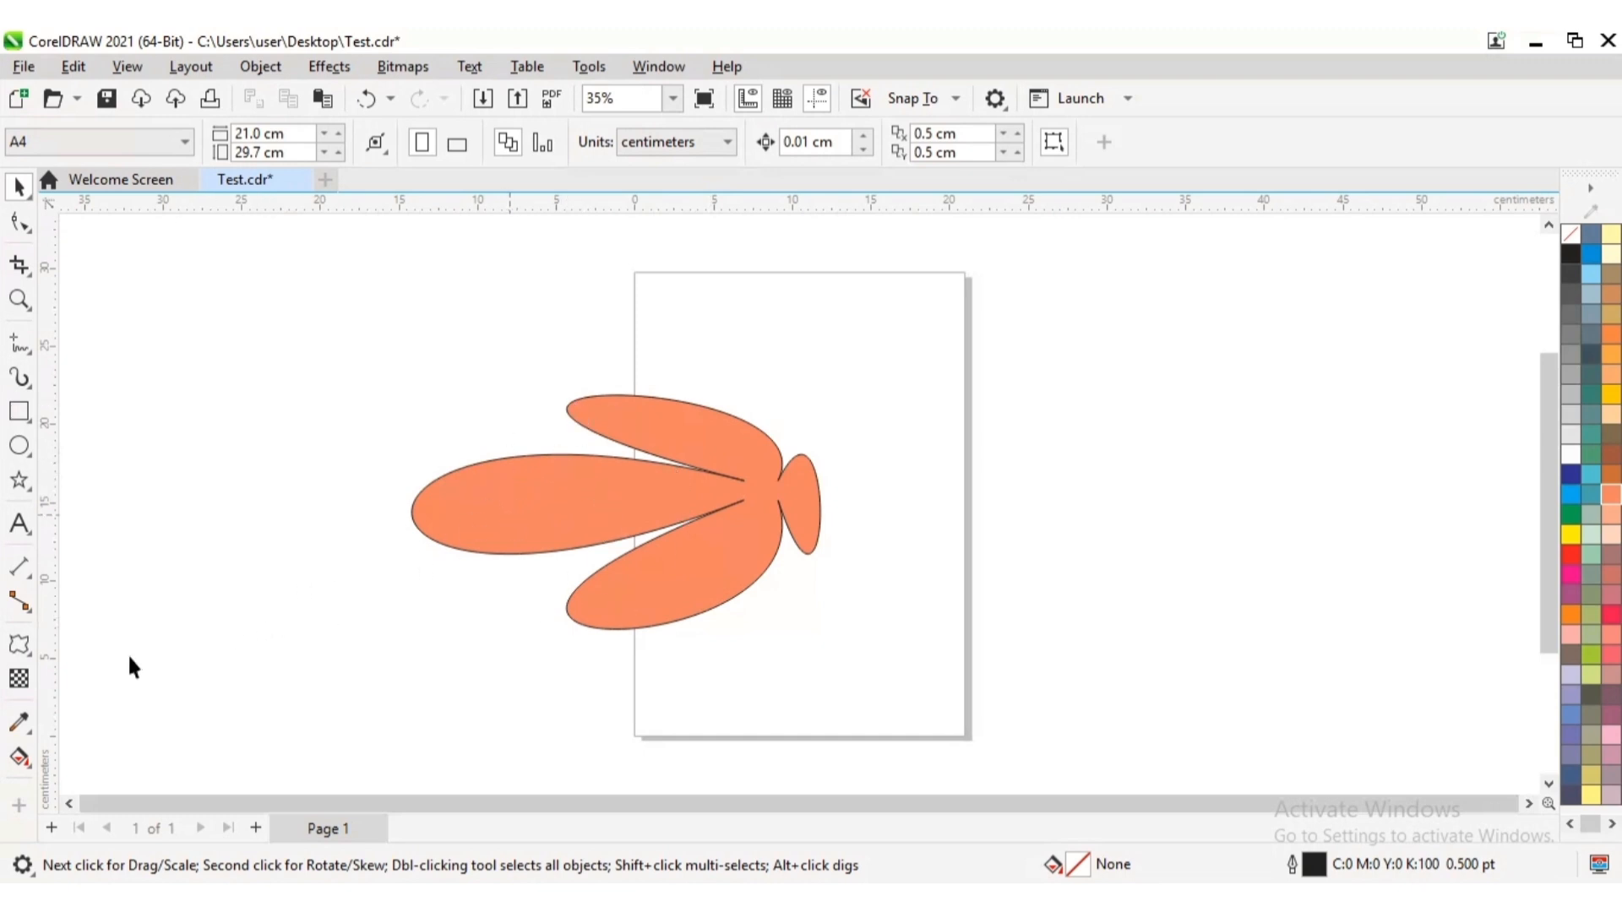
Show the orange petal shape's distortion handles again with the Distort tool, and deselect the shape
left_click(20, 645)
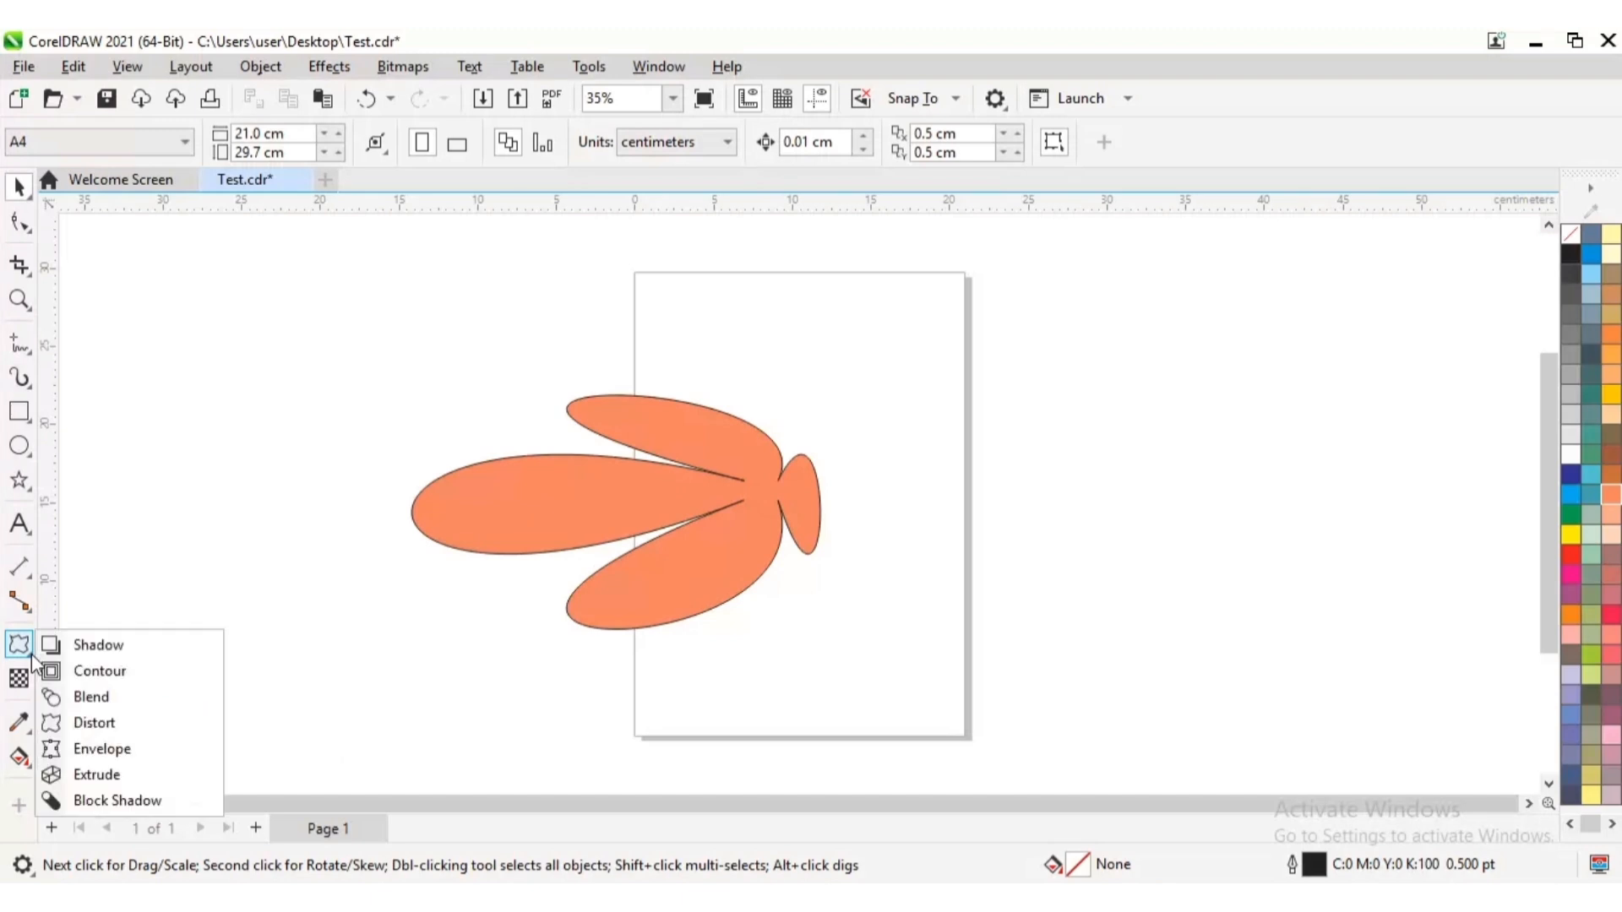
left_click(96, 723)
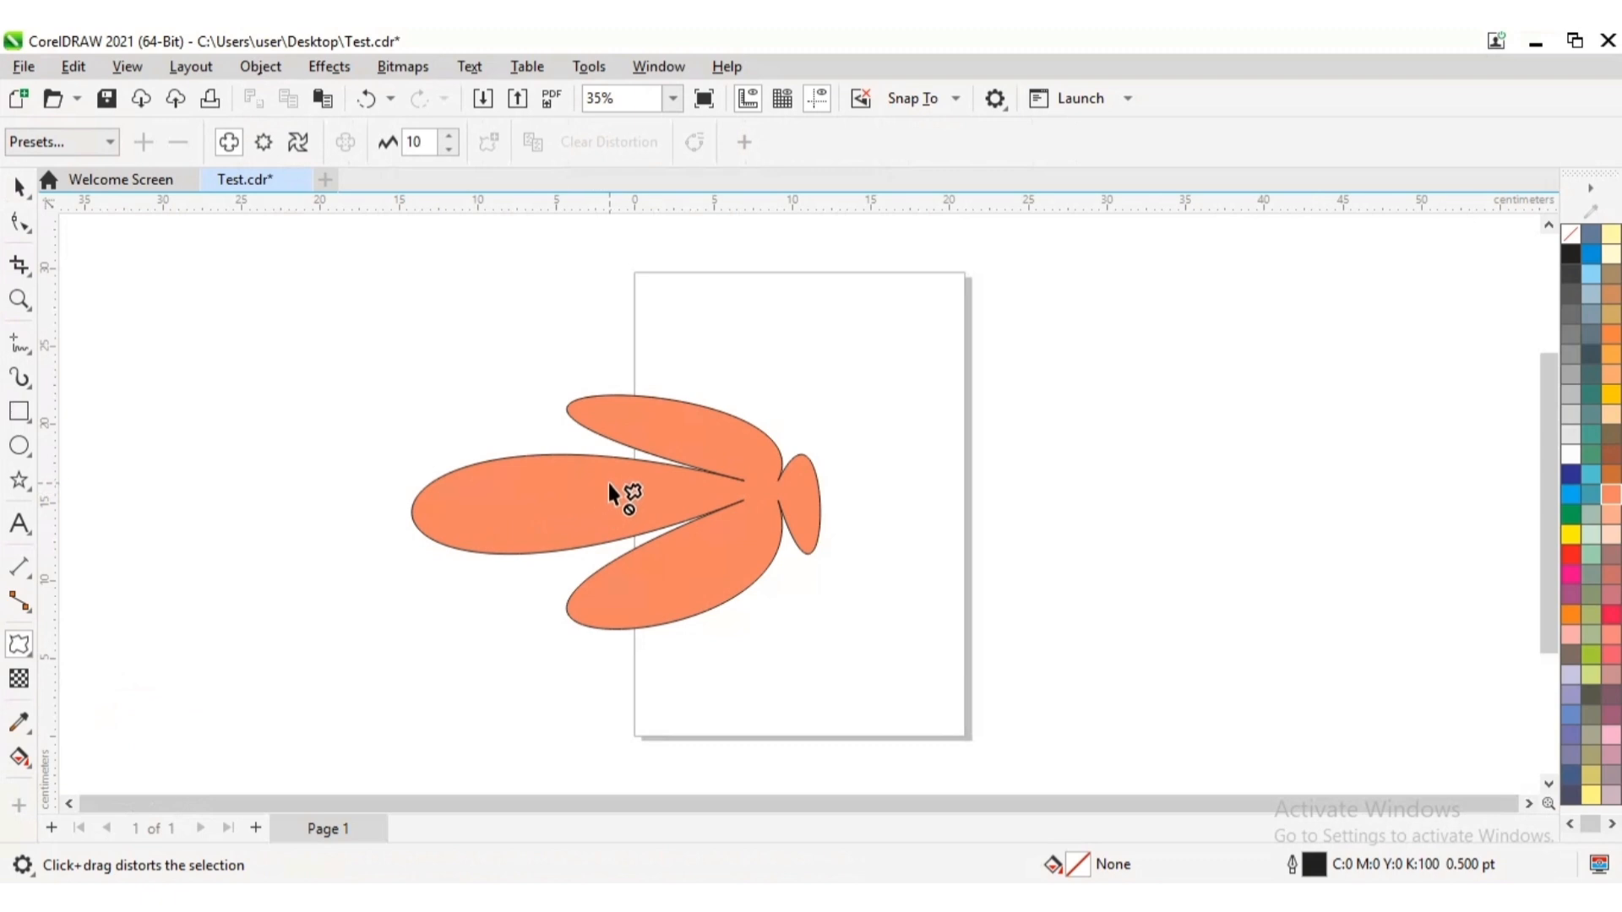
left_click(500, 496)
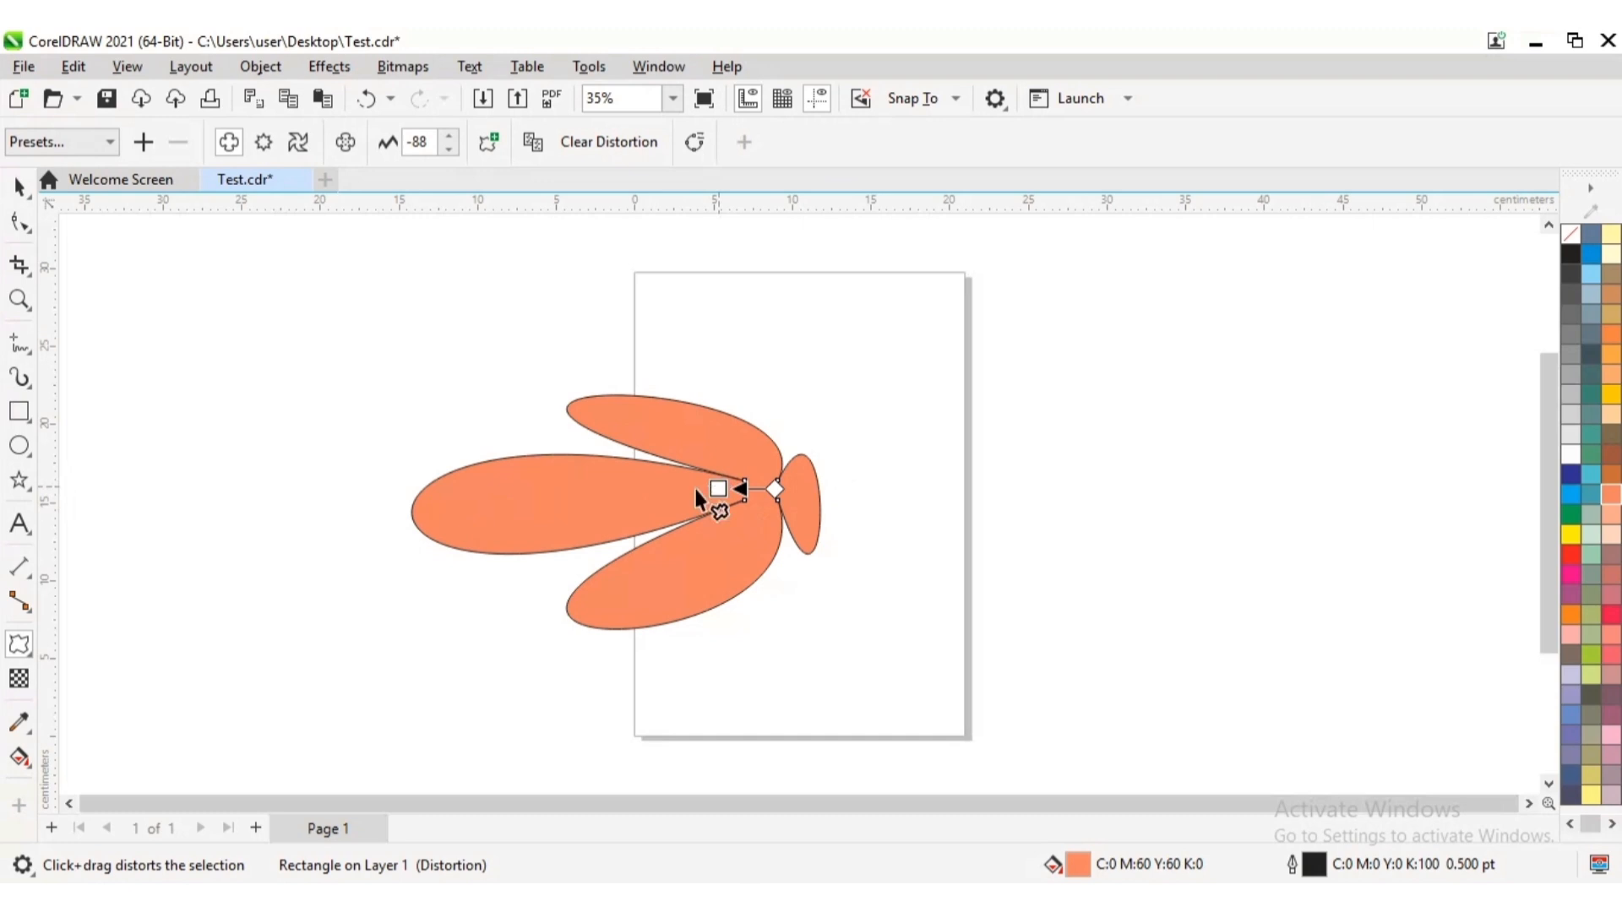
left_click(18, 186)
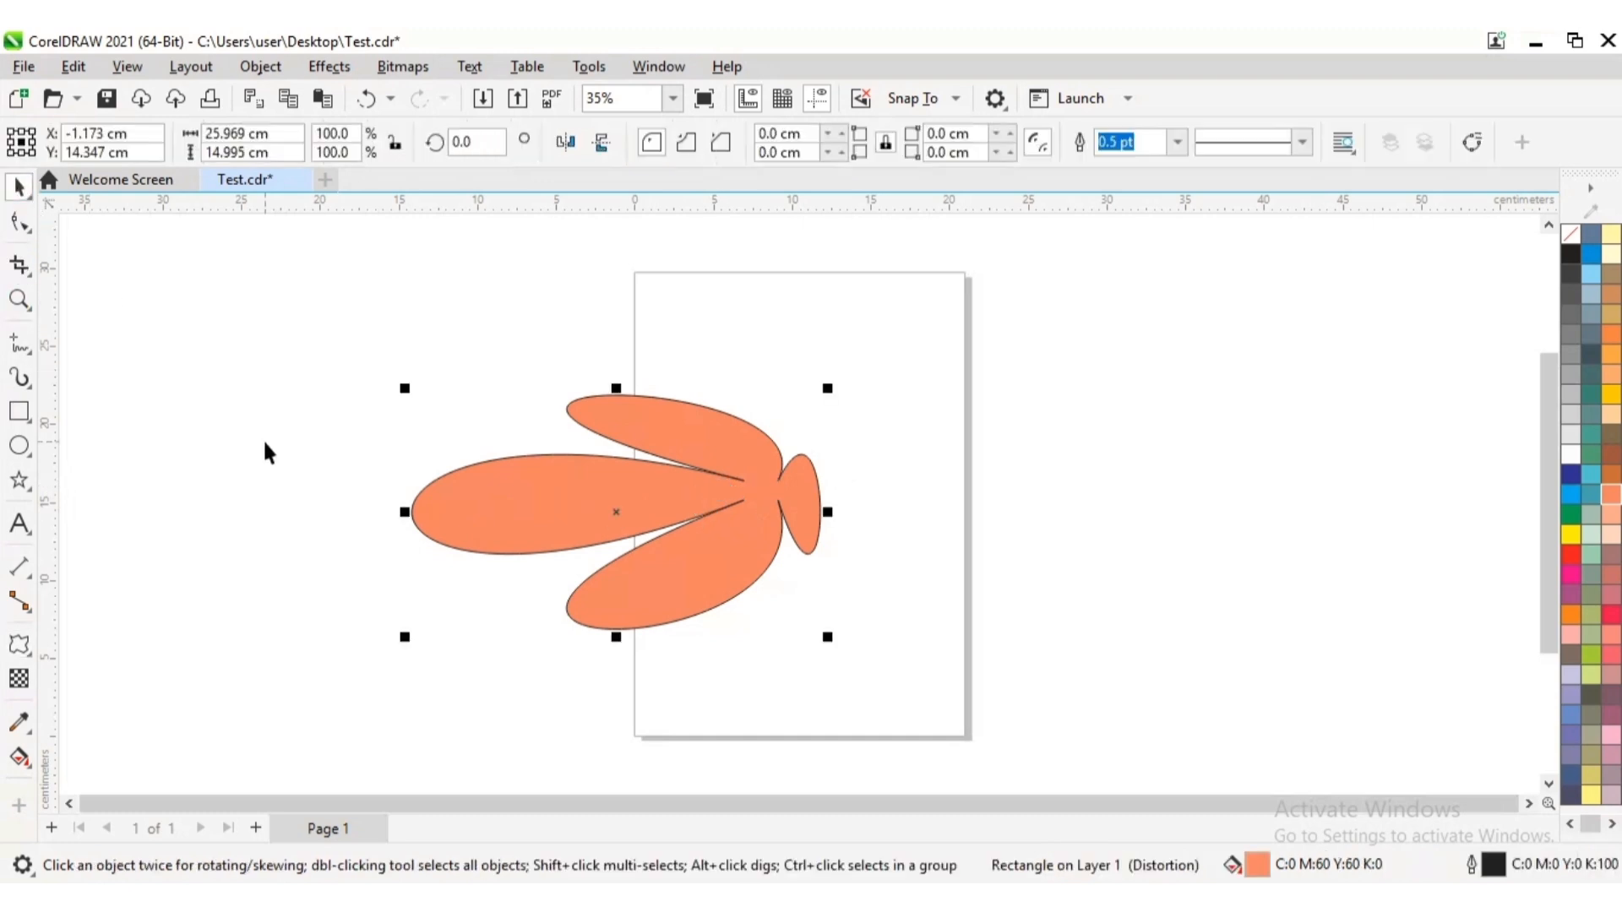
left_click(224, 528)
Edit the petal shape's distortion with the Distort tool, changing its push and pull amplitude to about 99
left_click(30, 652)
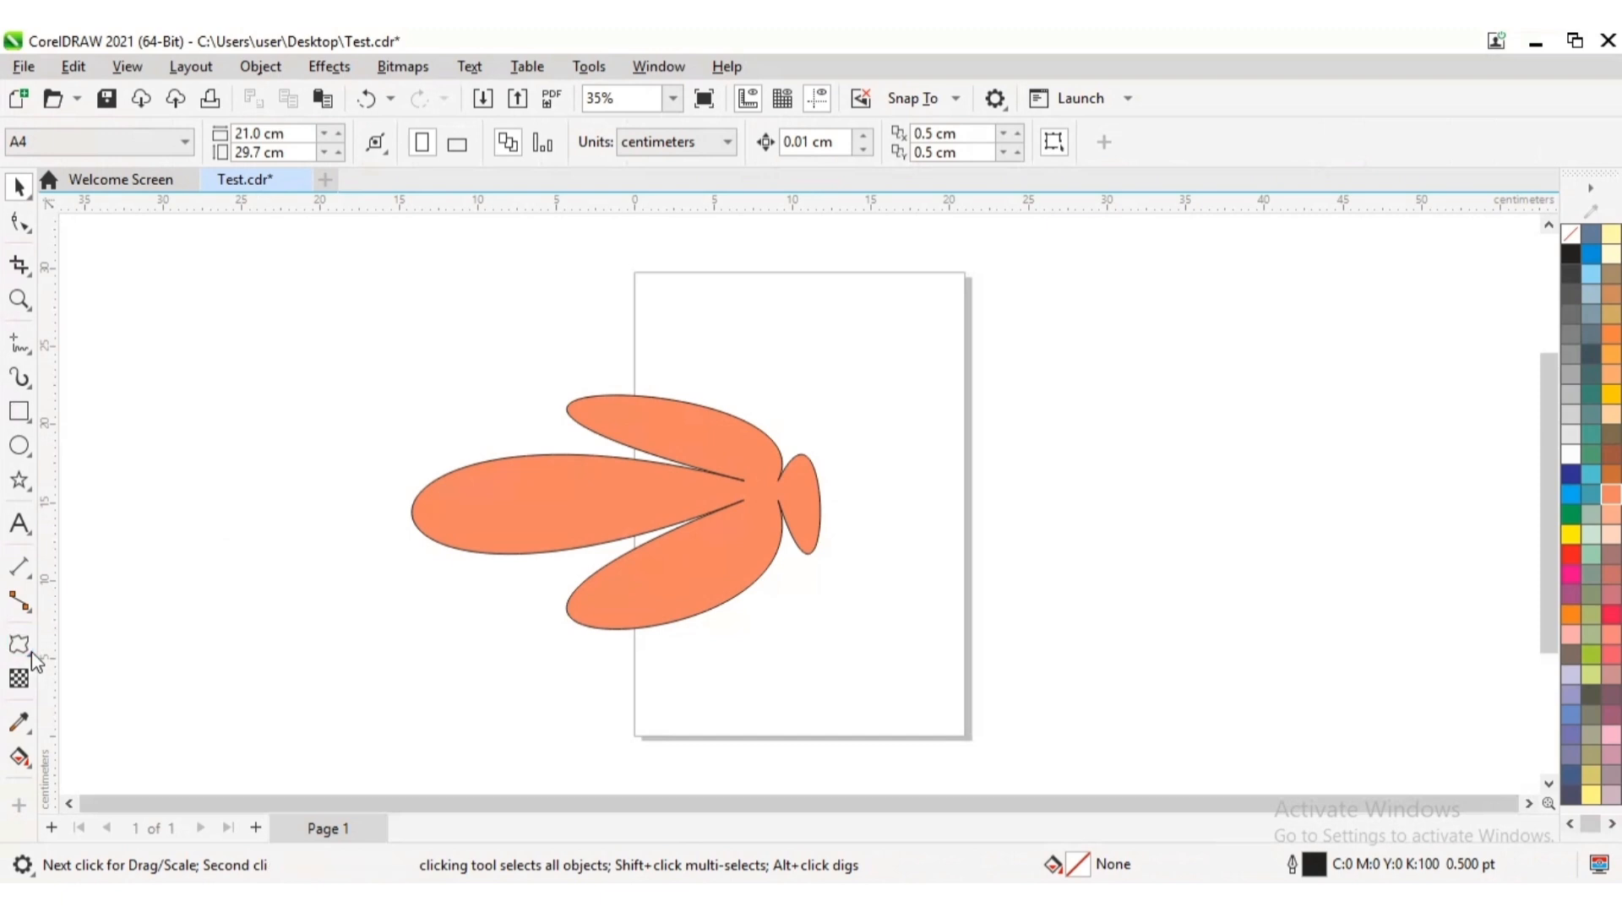
left_click(31, 656)
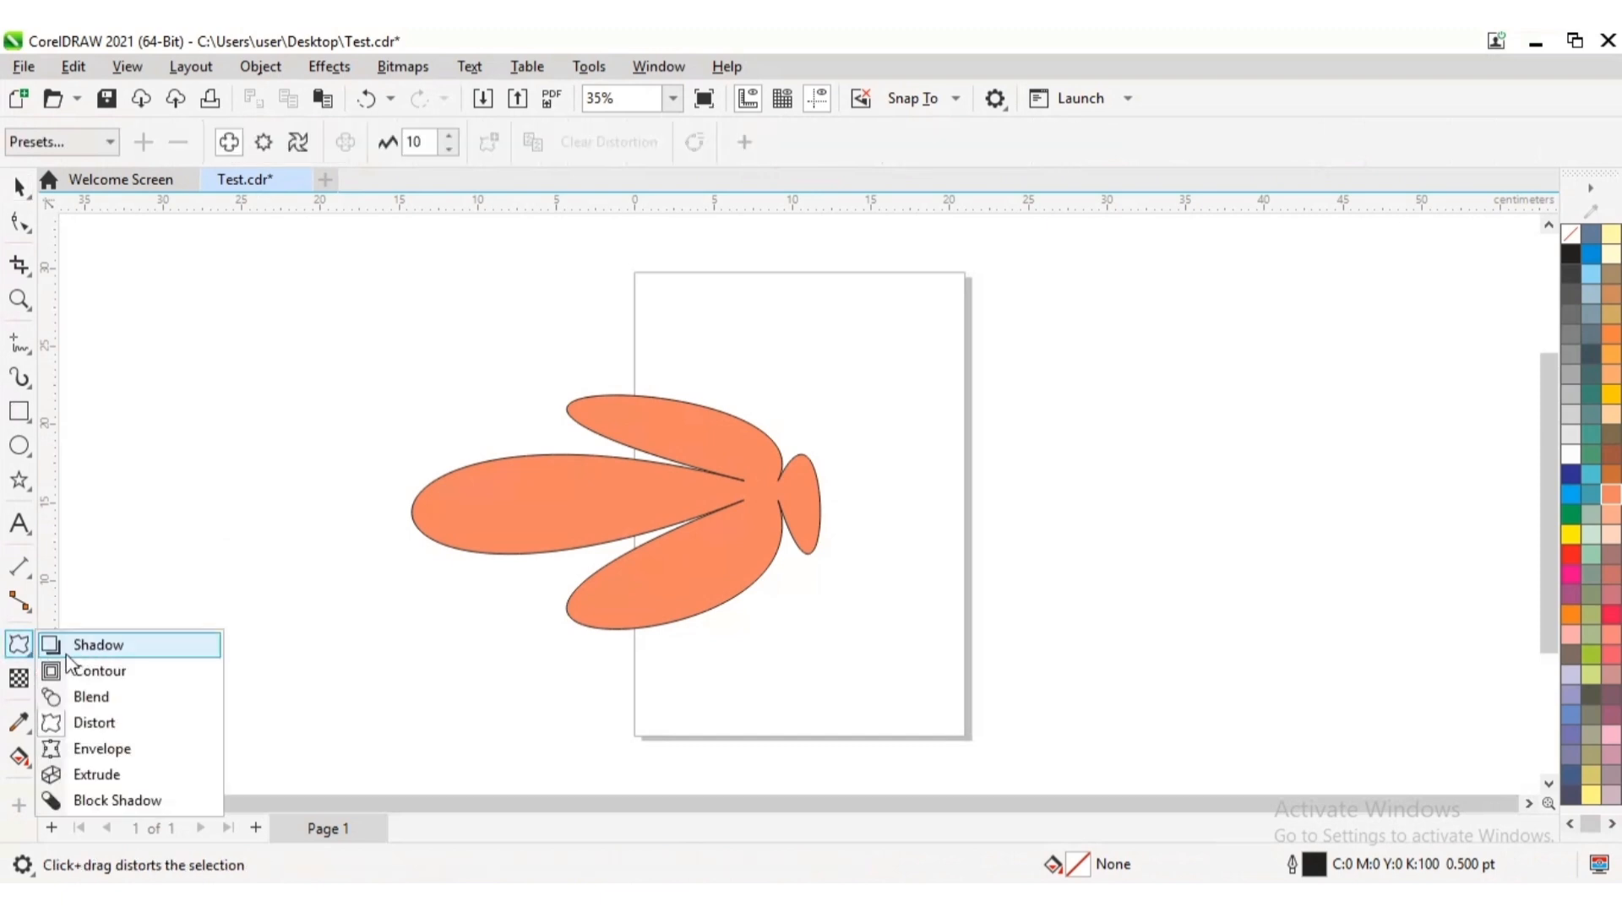
left_click(94, 723)
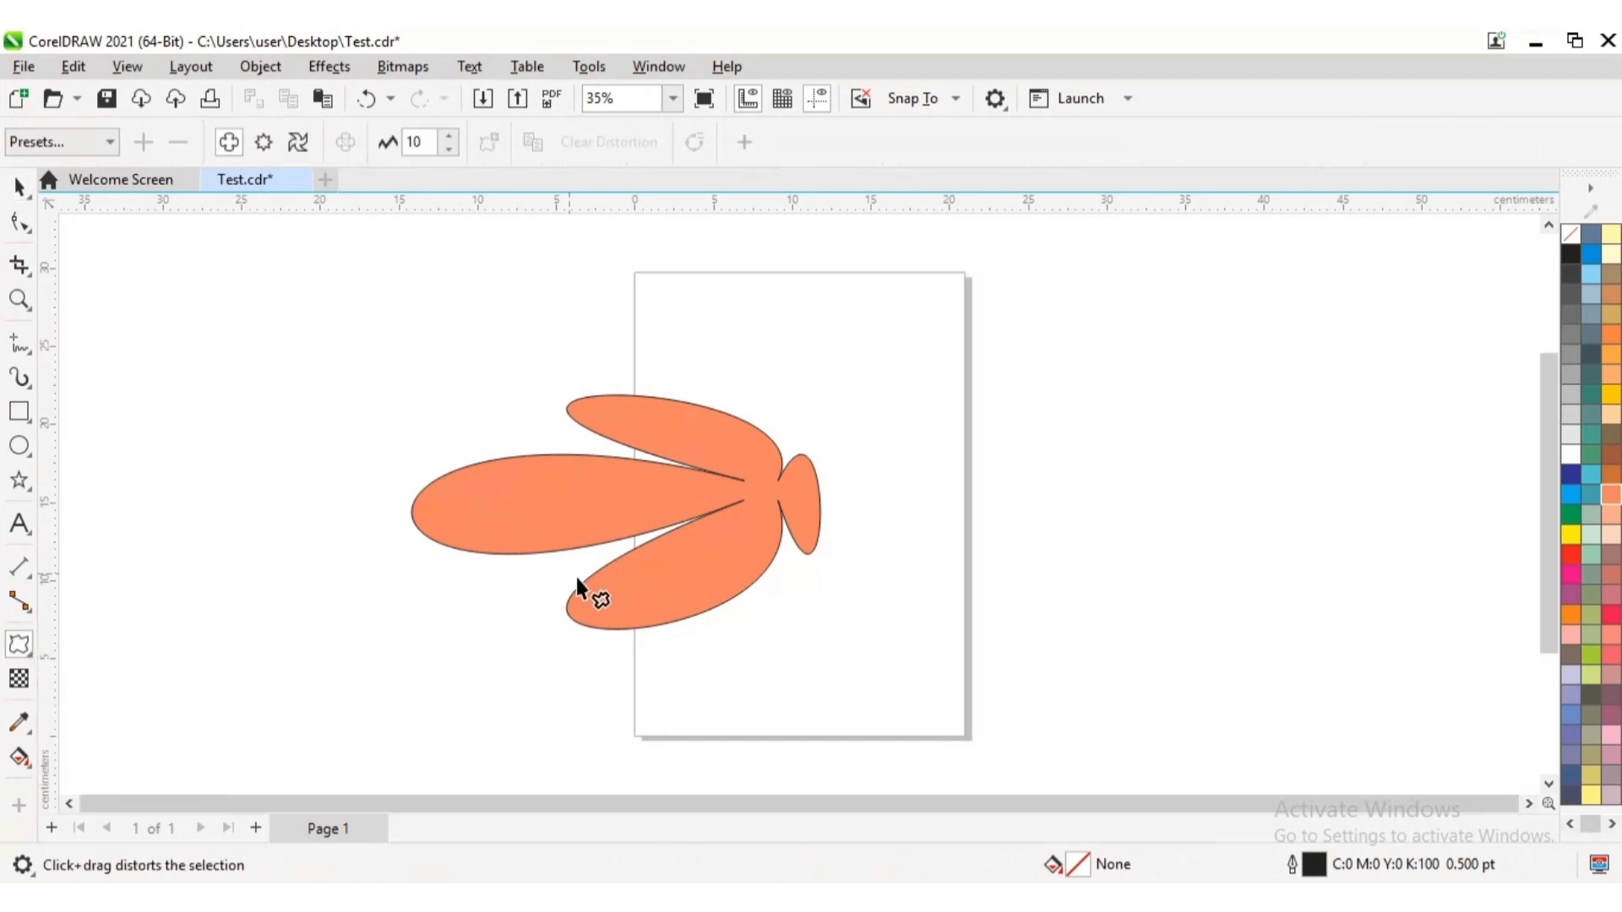
left_click(617, 610)
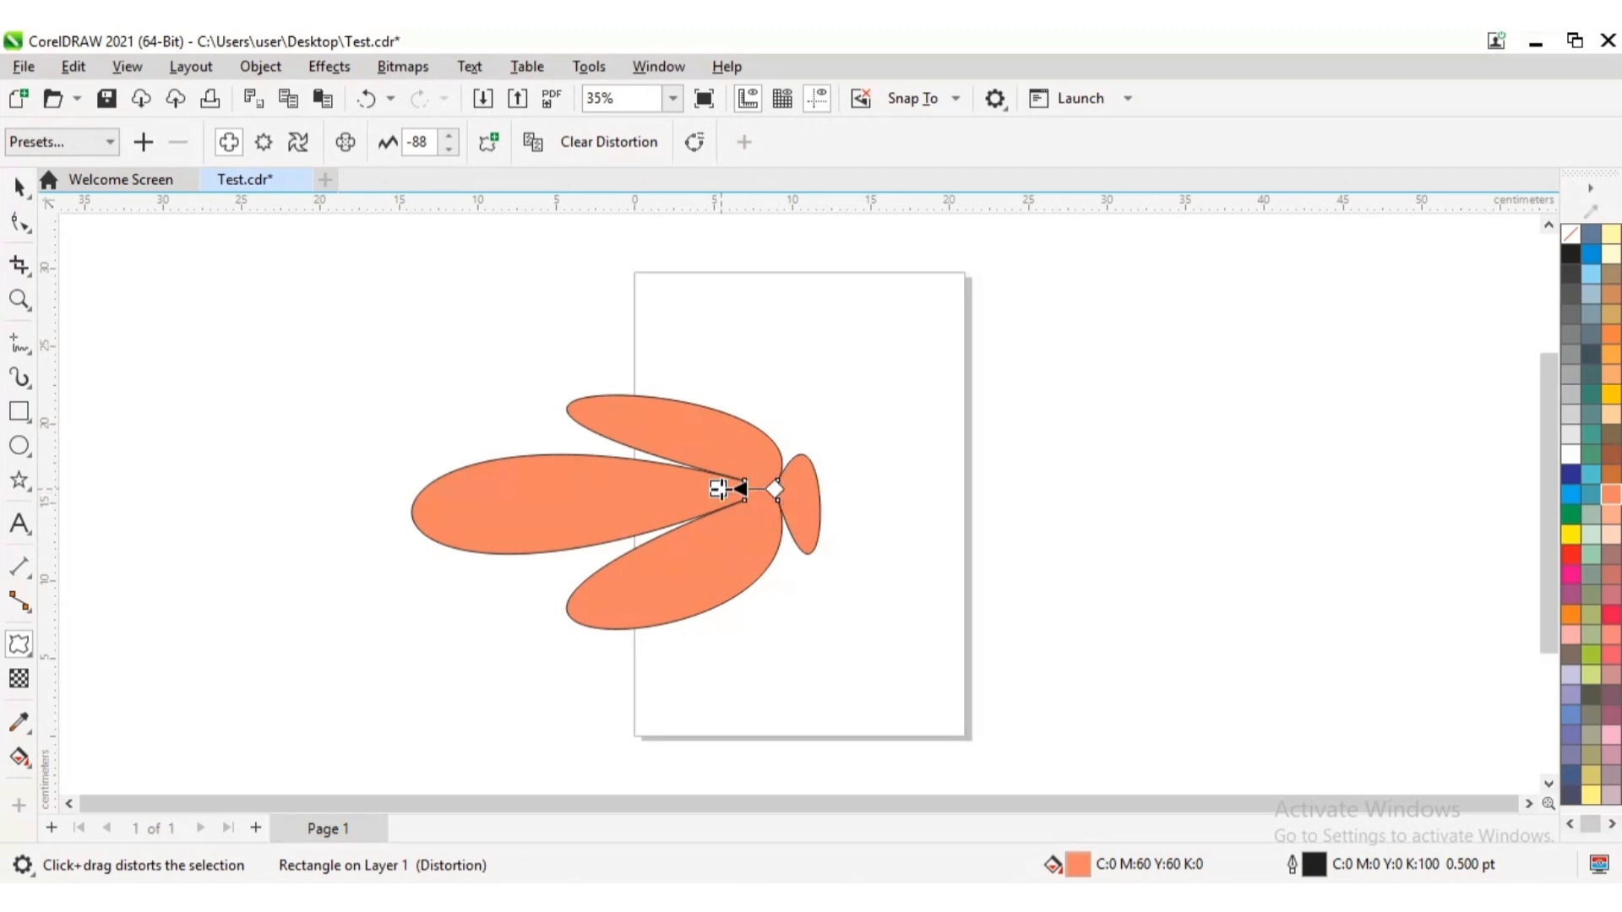
left_click_drag(718, 488, 838, 489)
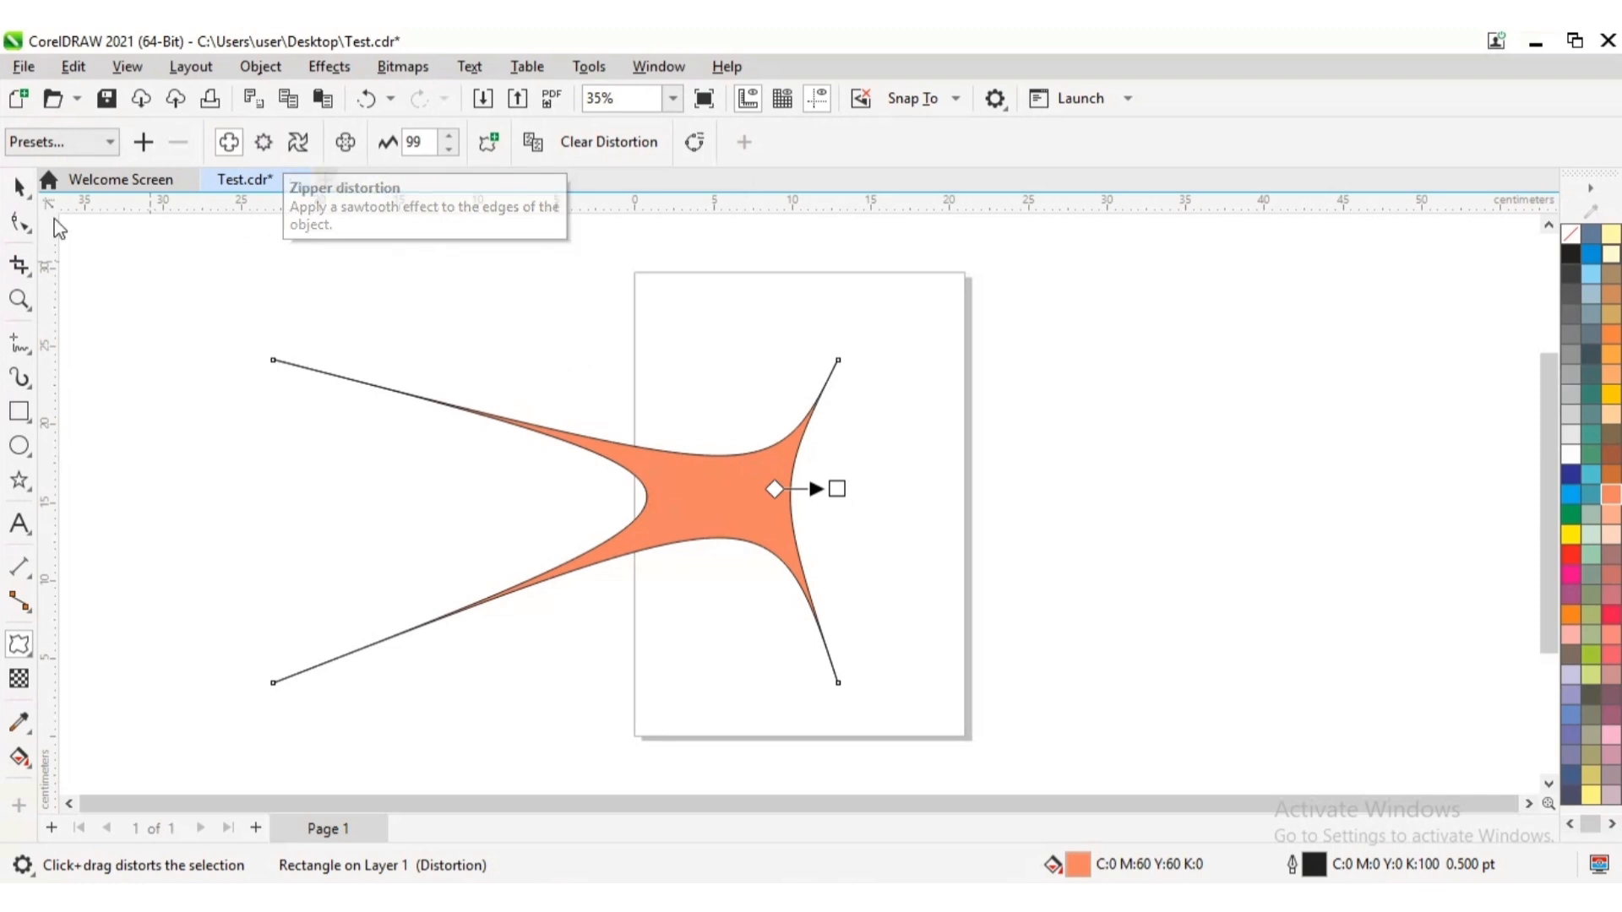
Delete the distorted orange shape from the page
left_click(19, 190)
left_click(992, 454)
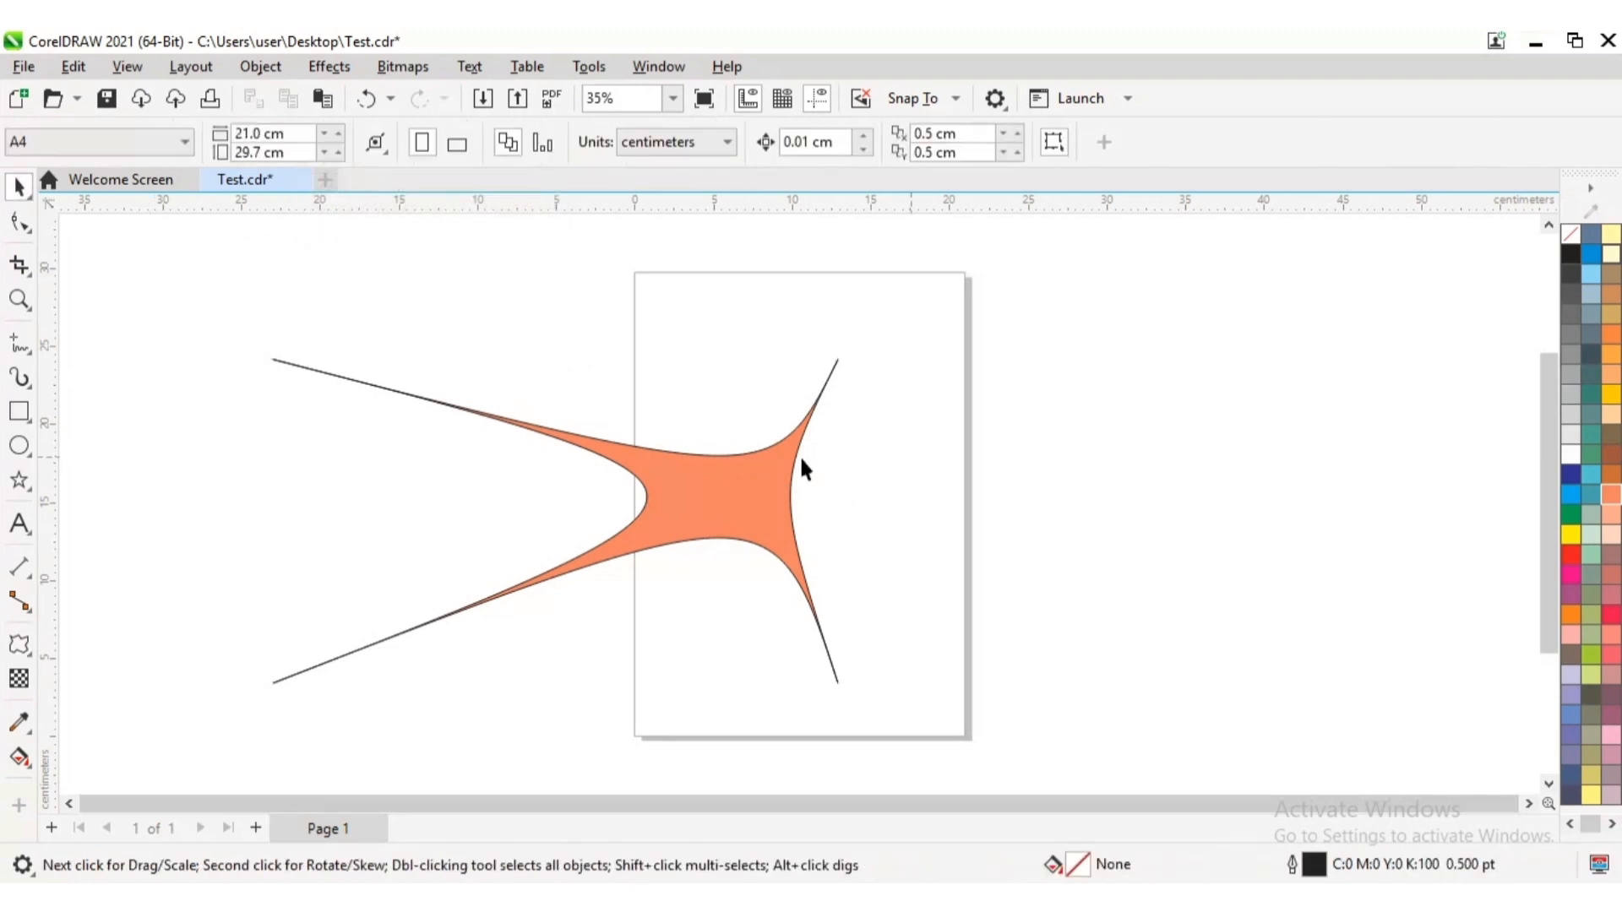
left_click(741, 477)
key("Delete")
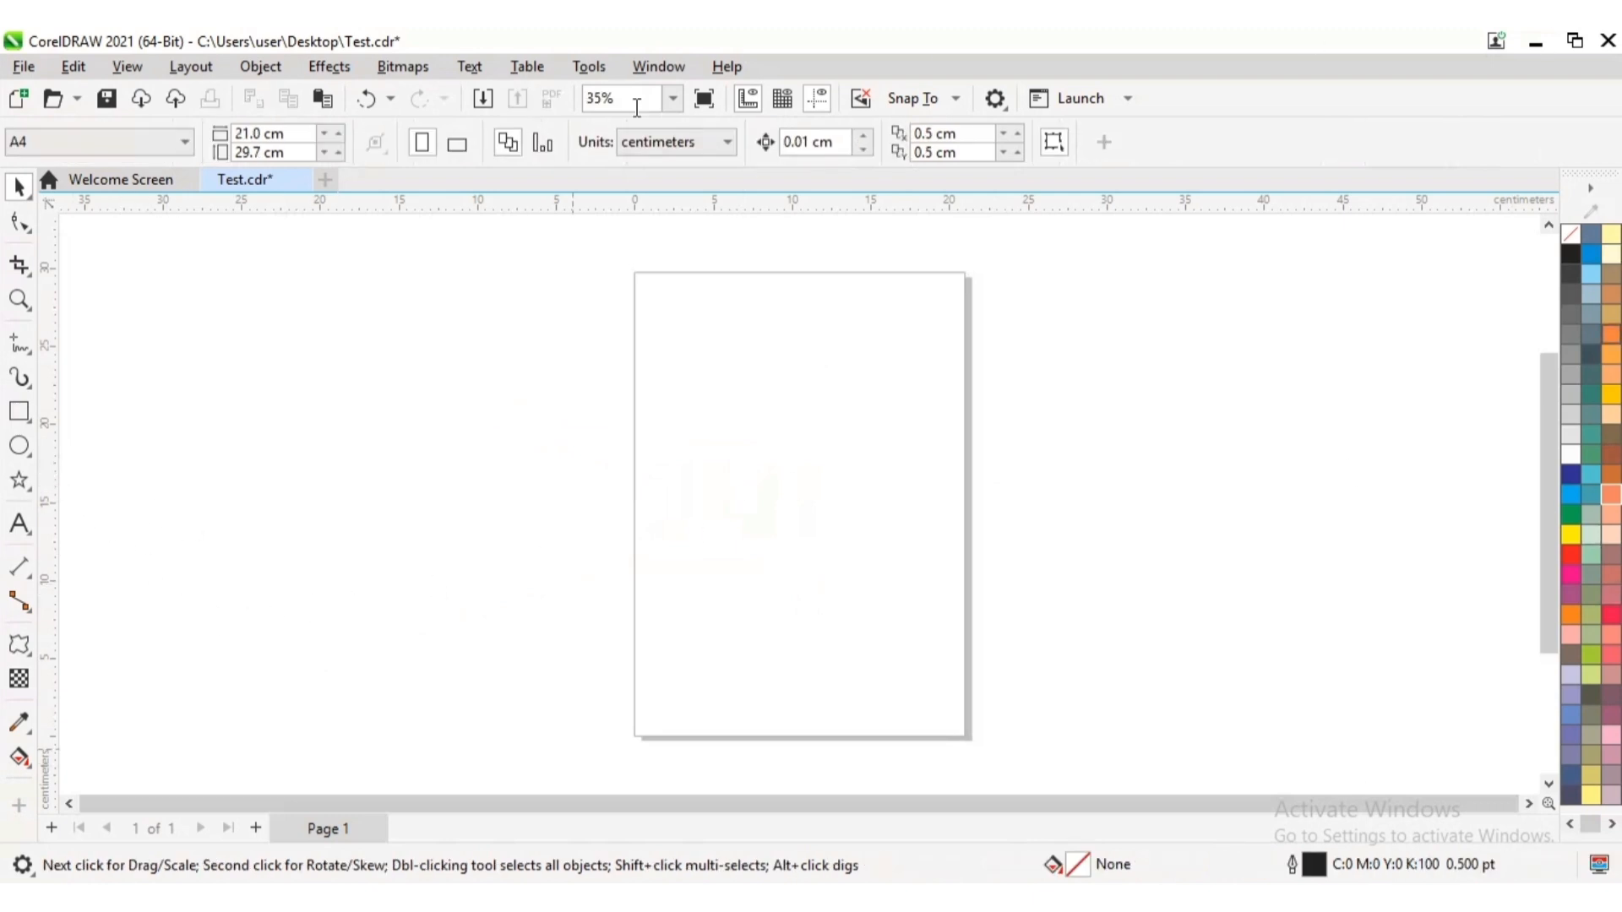
Draw a rectangle about 19.5 × 10.3 cm across the page's left edge and fill it with magenta (C0 M100 Y0 K0)
left_click(32, 427)
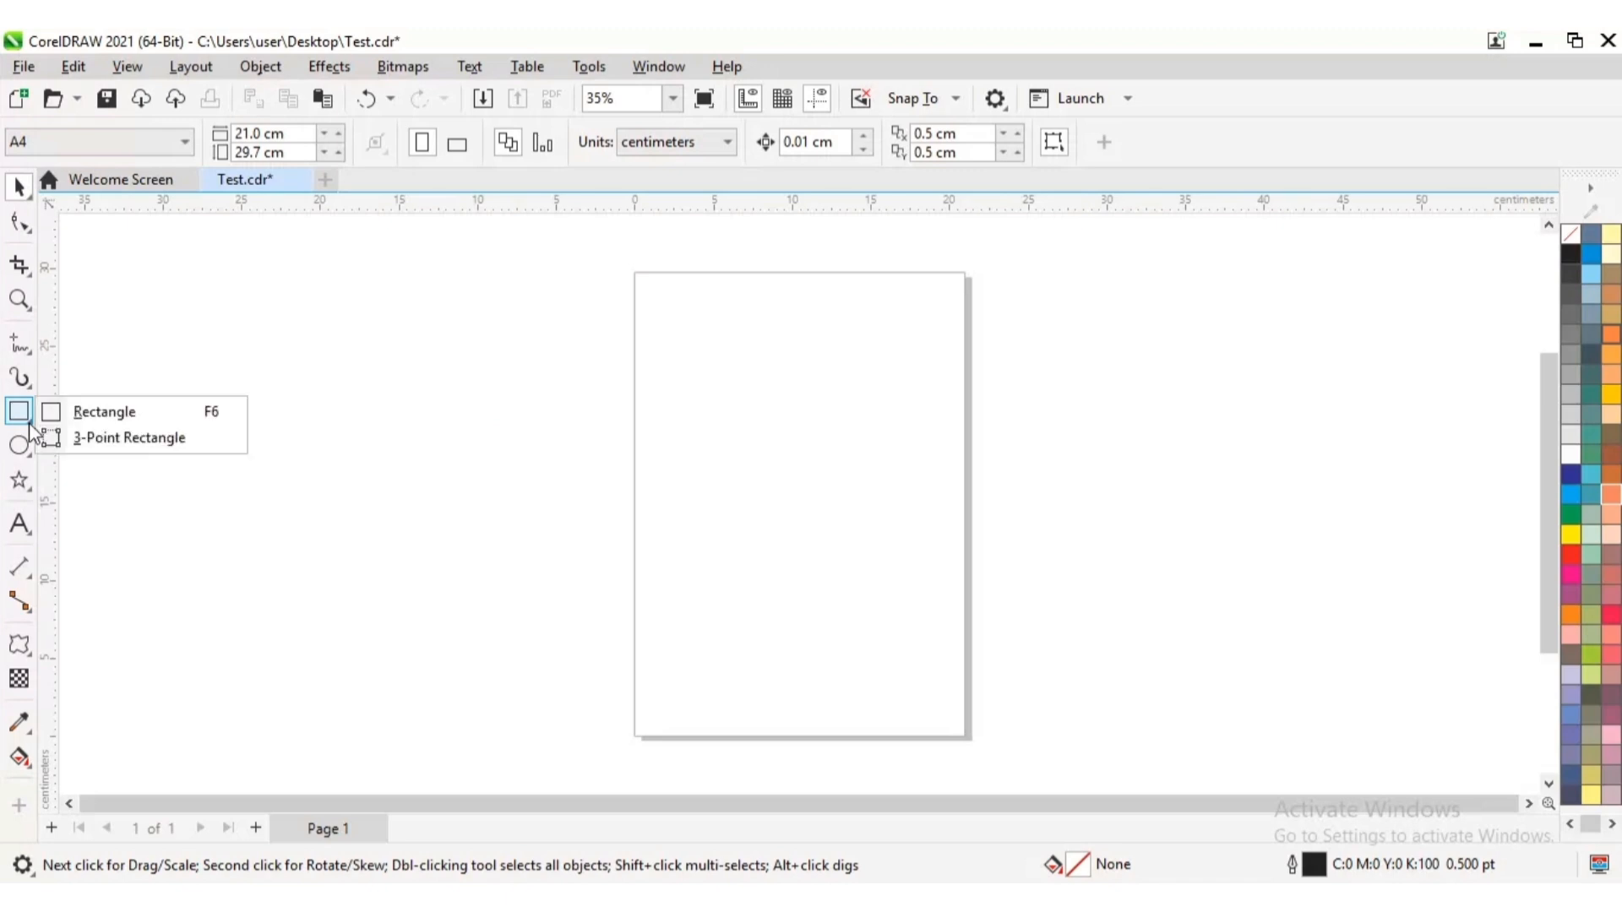
left_click(118, 412)
left_click_drag(563, 449, 872, 610)
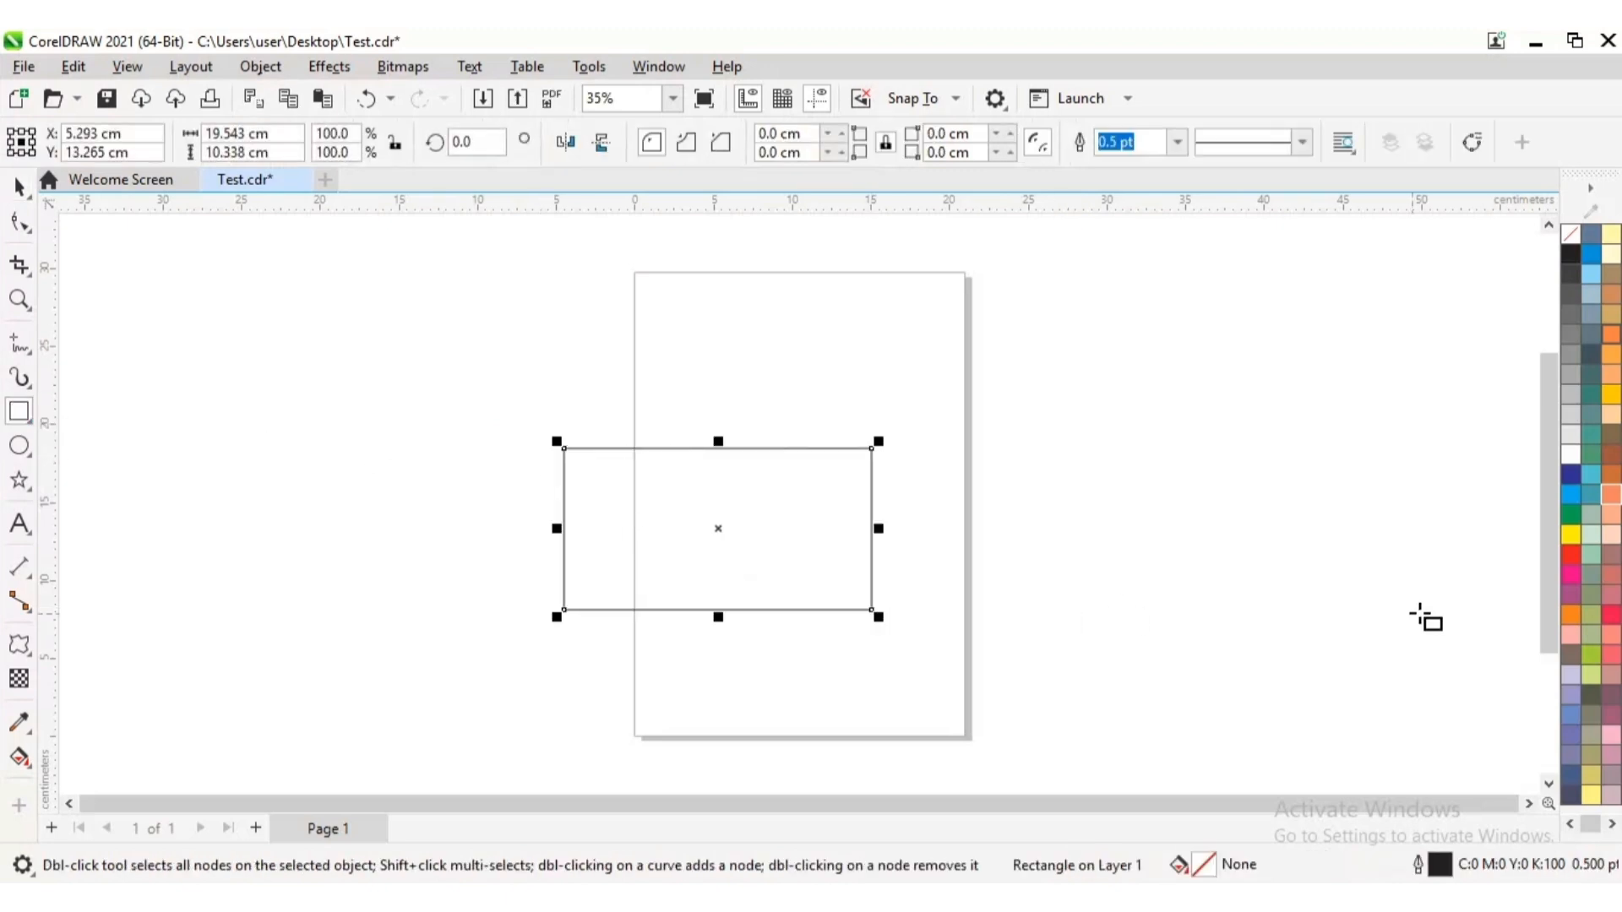
left_click(1570, 575)
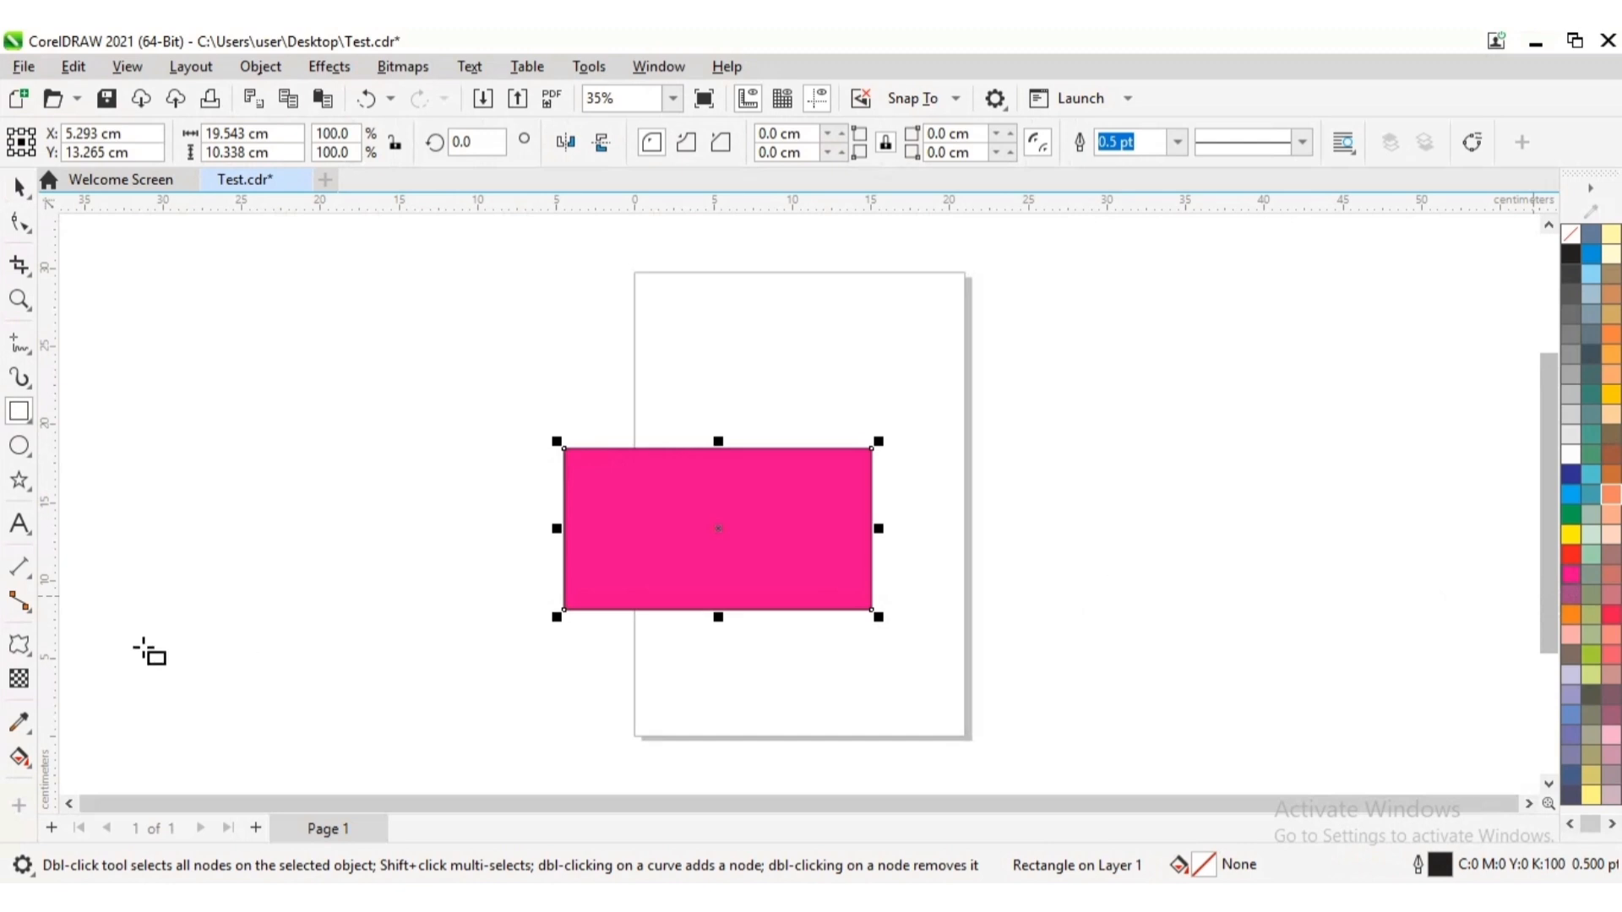
Apply a Zipper distortion with frequency 5 to the magenta rectangle and set its amplitude to 51
left_click(32, 659)
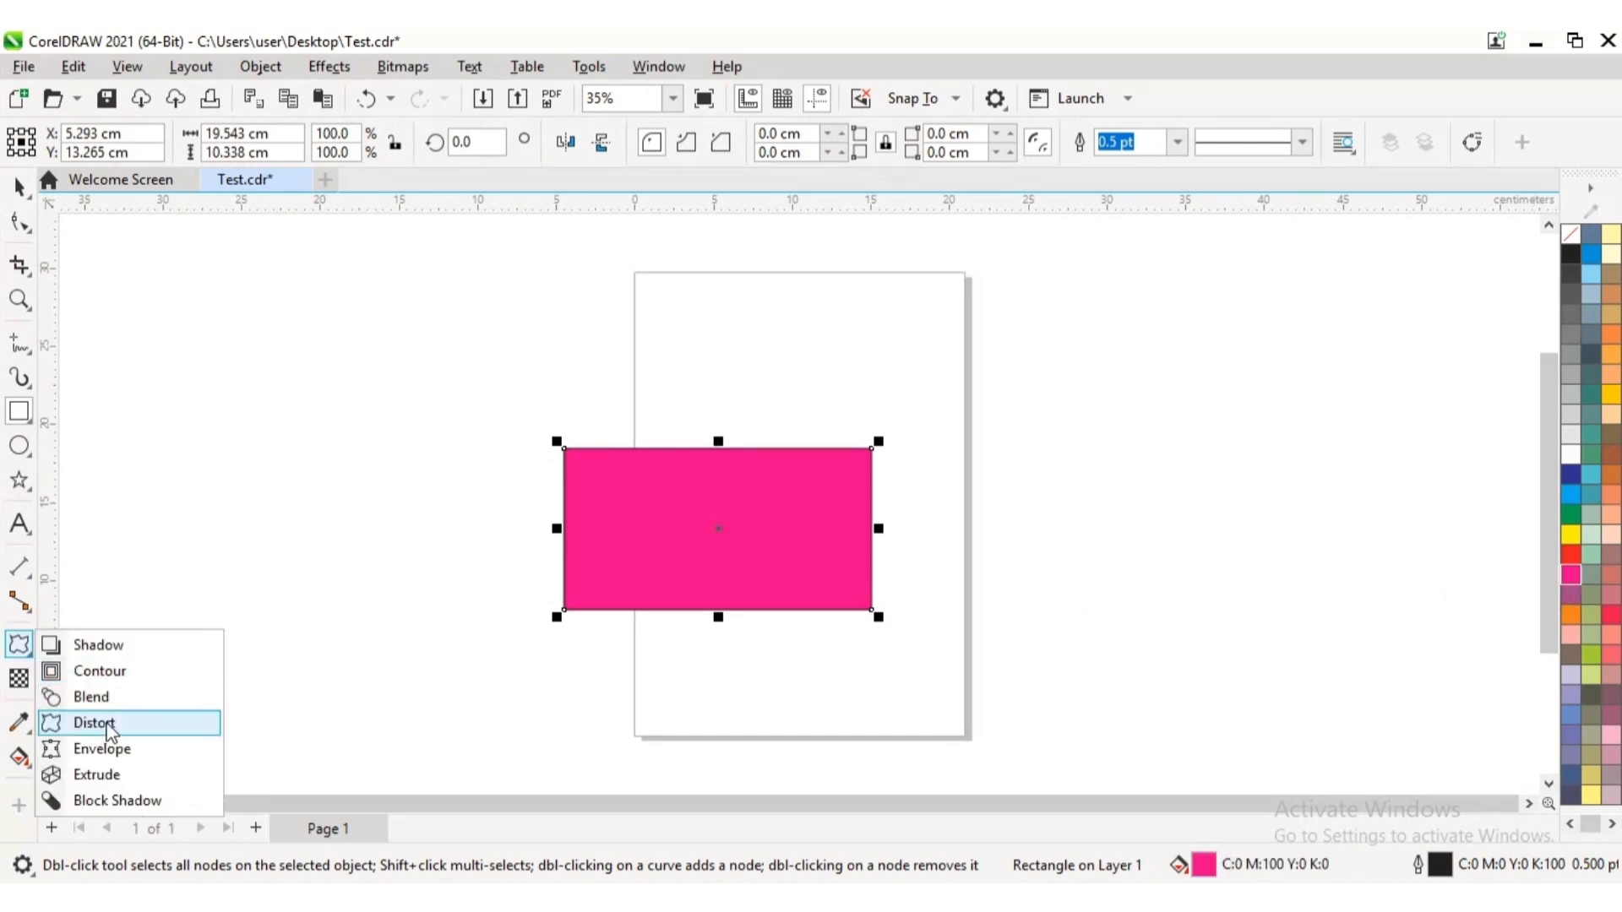
left_click(94, 723)
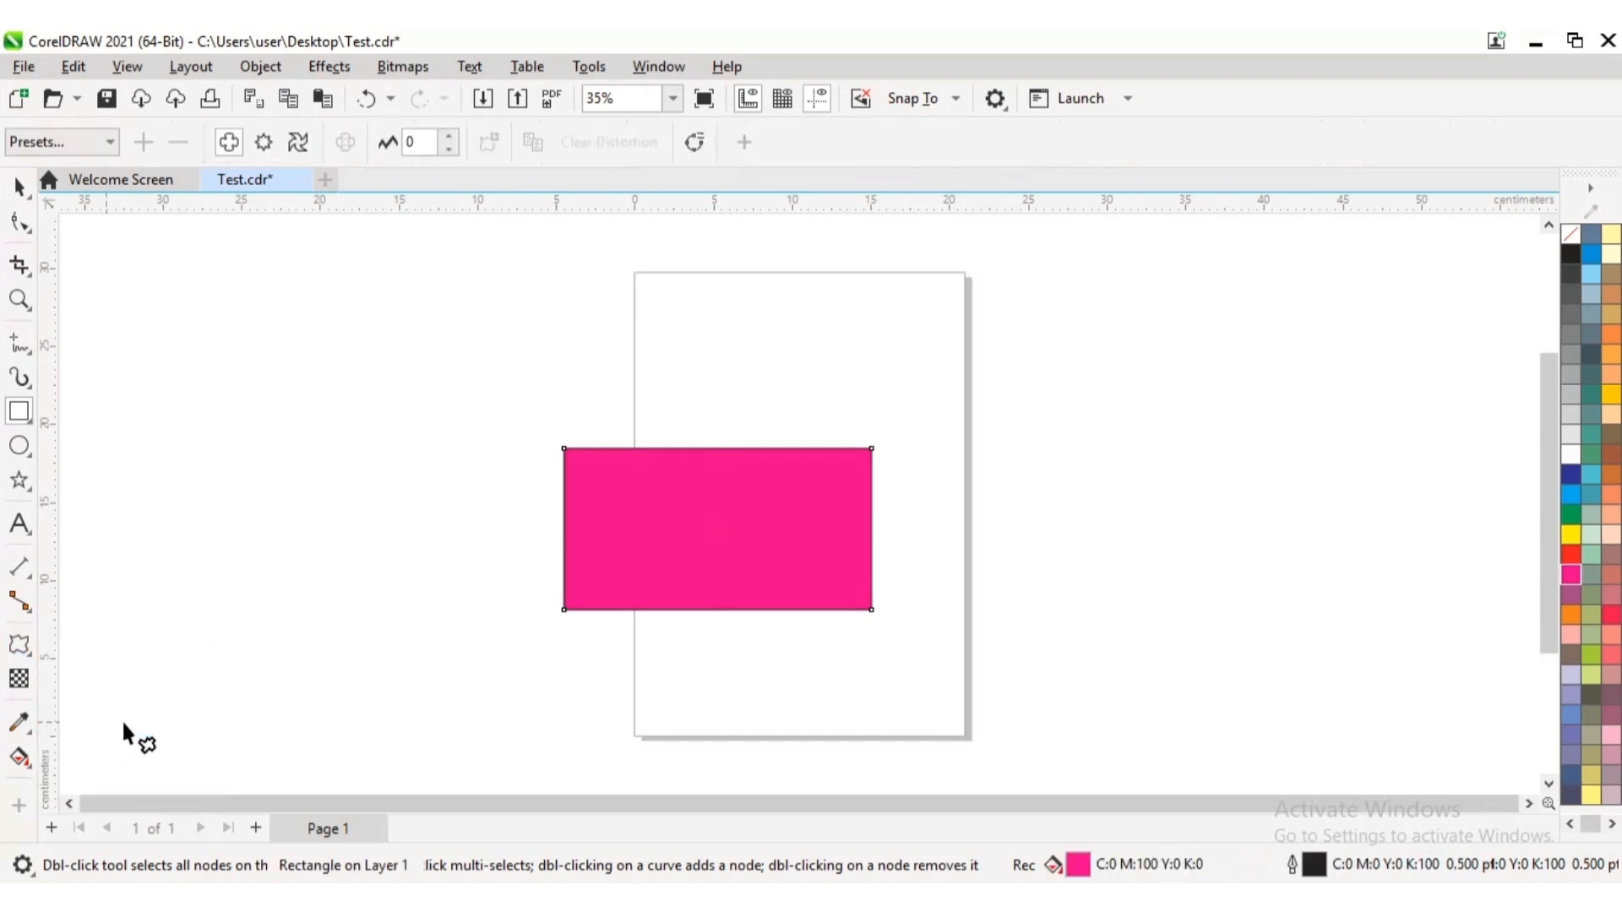
left_click(263, 142)
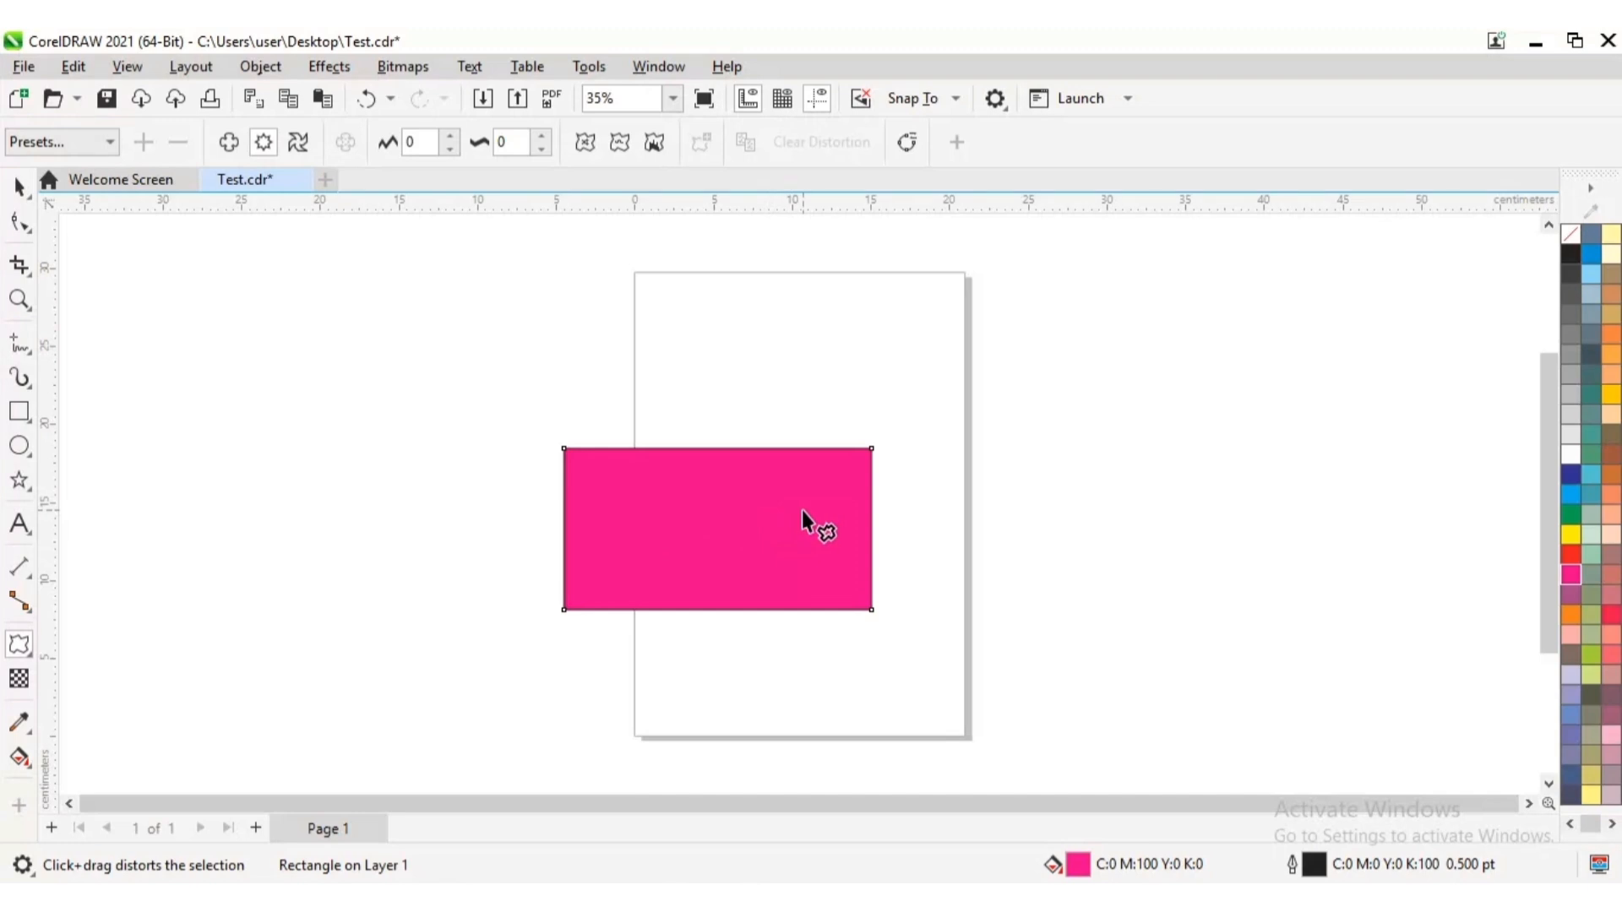
left_click_drag(803, 510, 877, 502)
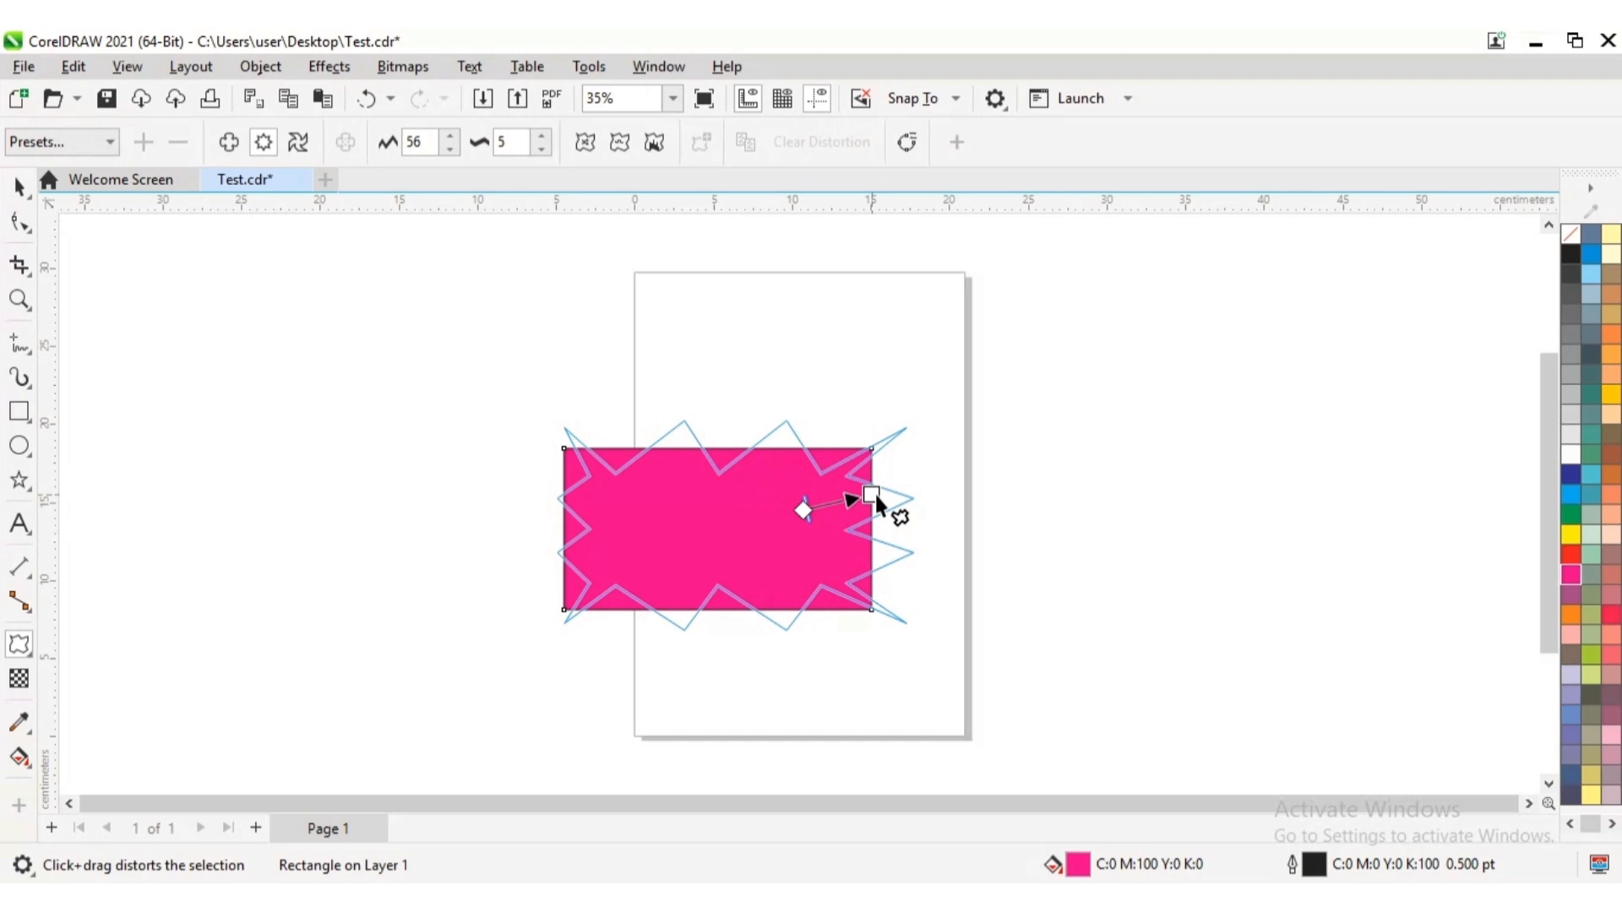
mouse_move(877, 497)
left_mouse_down()
mouse_move(911, 492)
mouse_move(864, 495)
left_mouse_up()
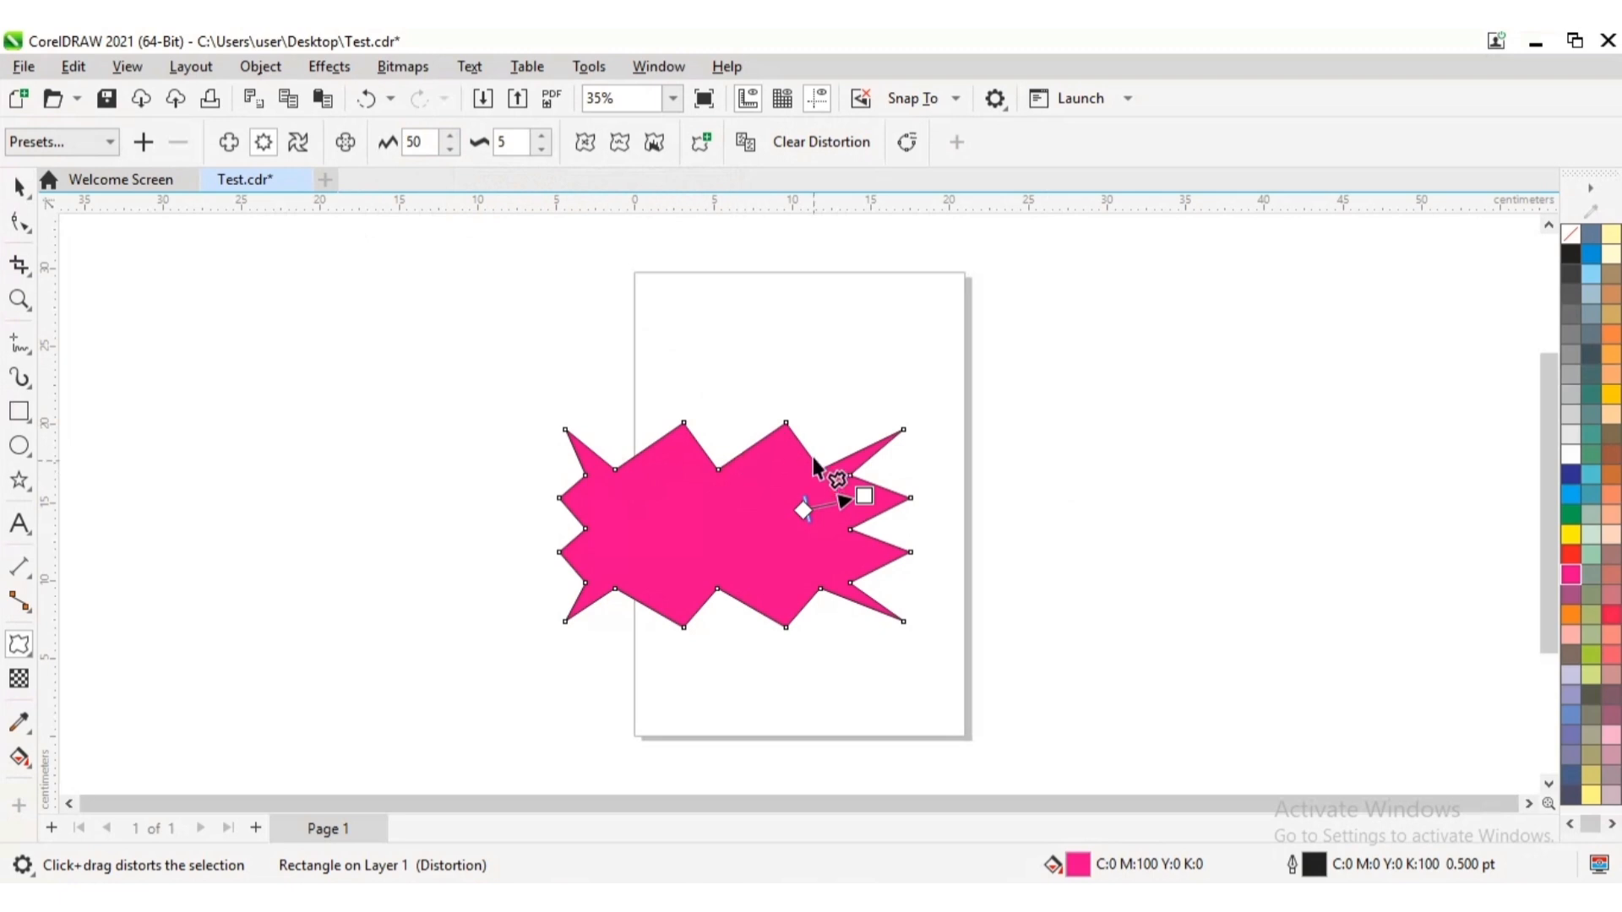
left_click(451, 135)
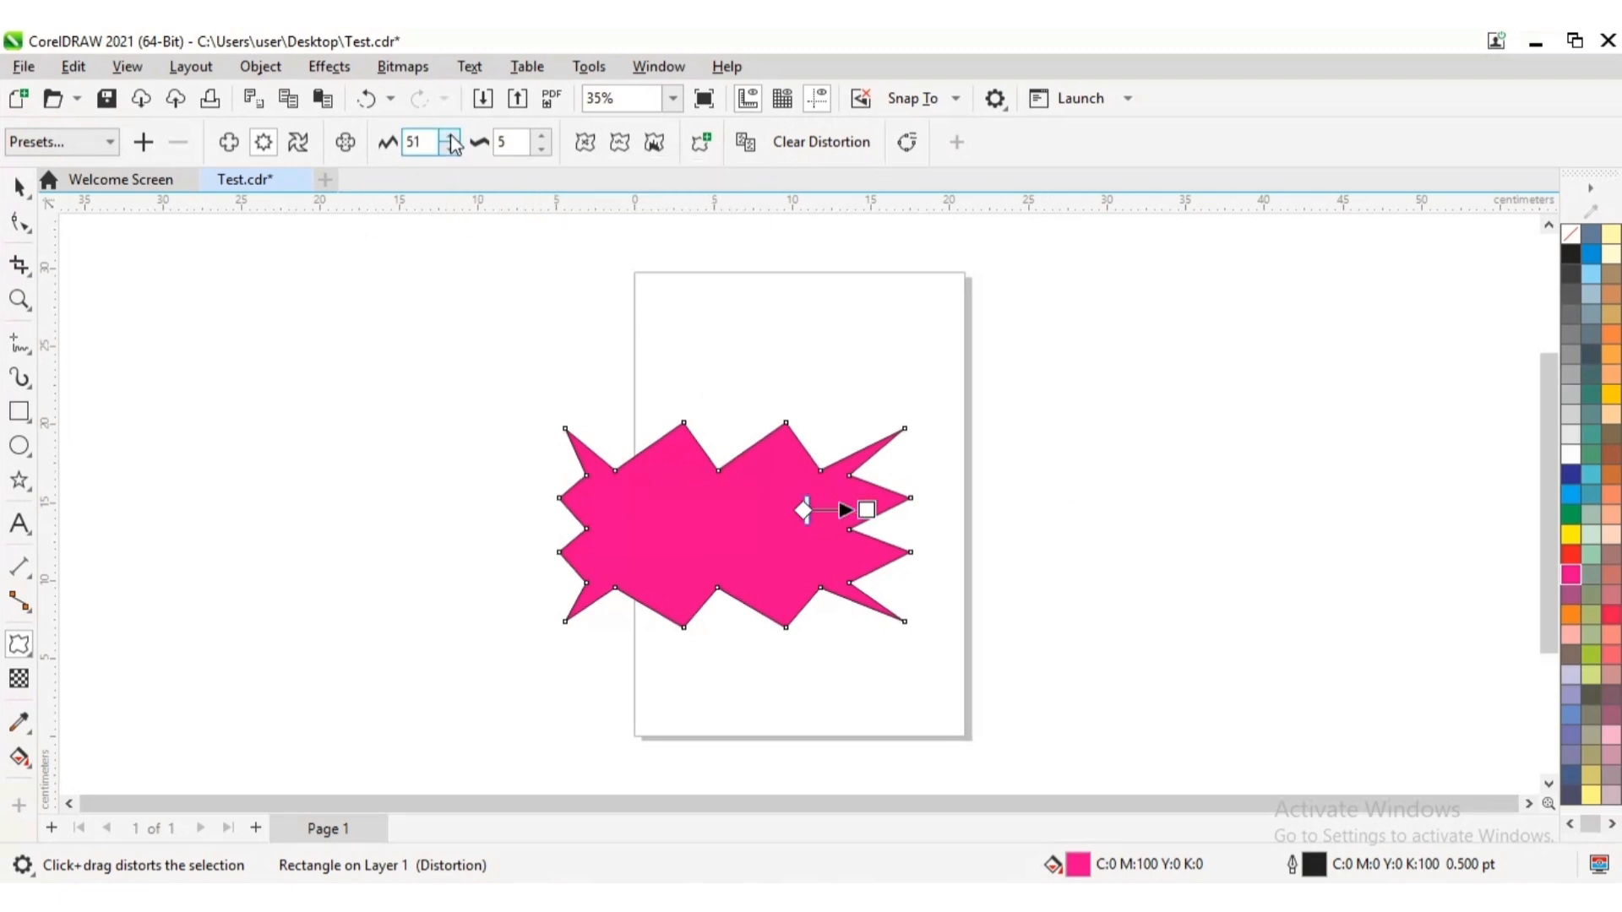
Raise the magenta shape's zipper amplitude in small increments to 78
left_click(451, 135)
left_click(451, 135)
left_click(452, 135)
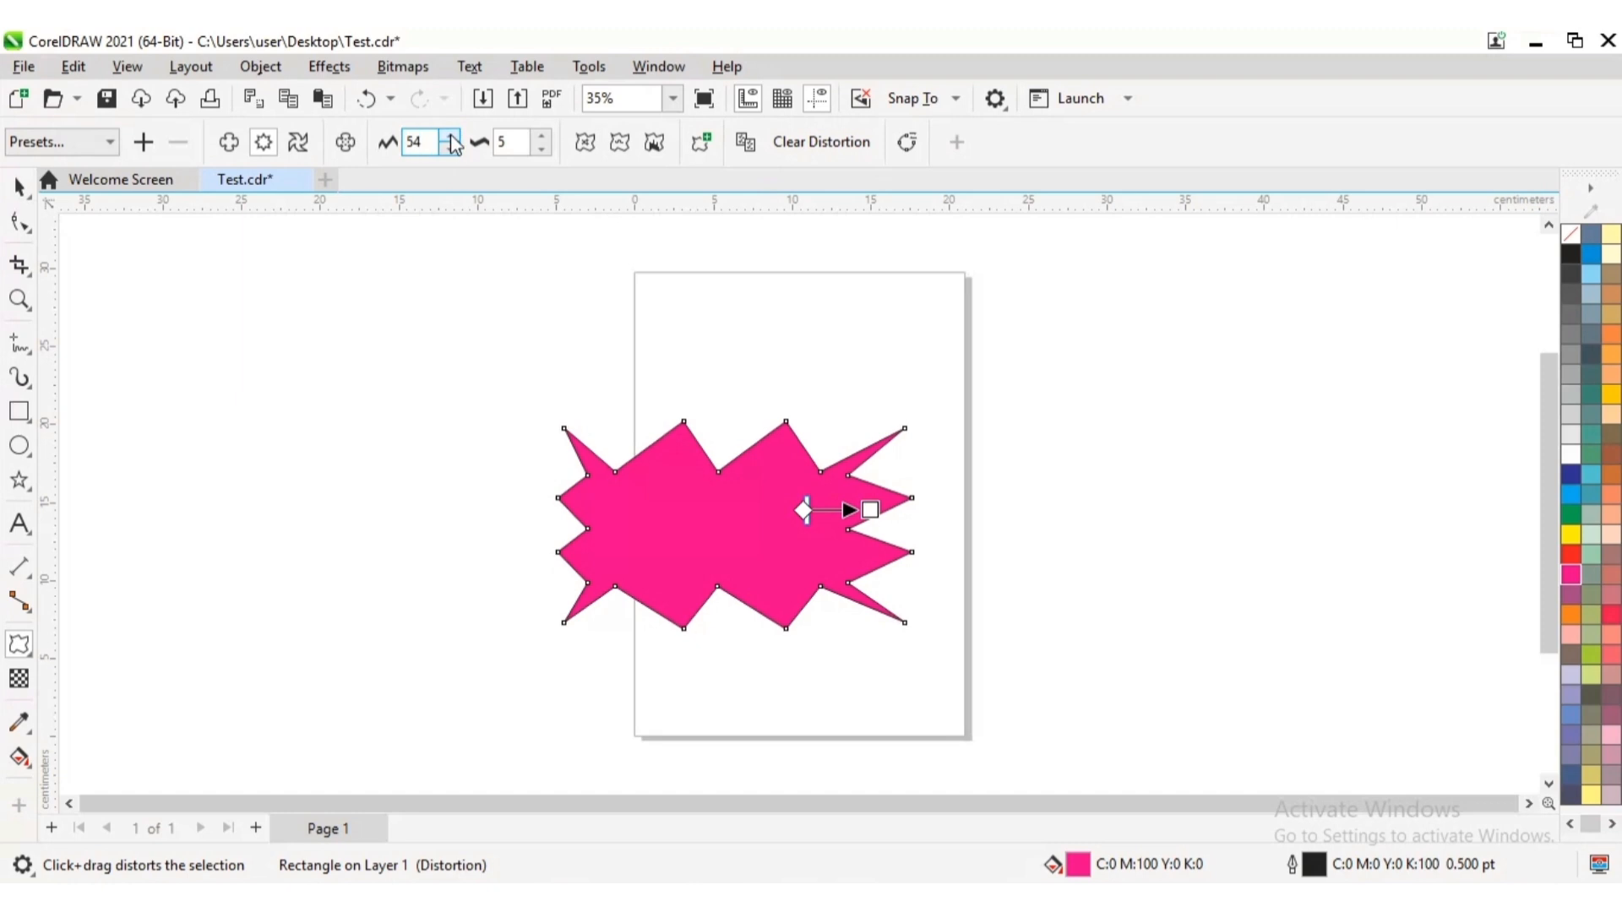
left_click(451, 135)
left_click(451, 135)
left_click(452, 136)
left_click(452, 136)
left_click(451, 136)
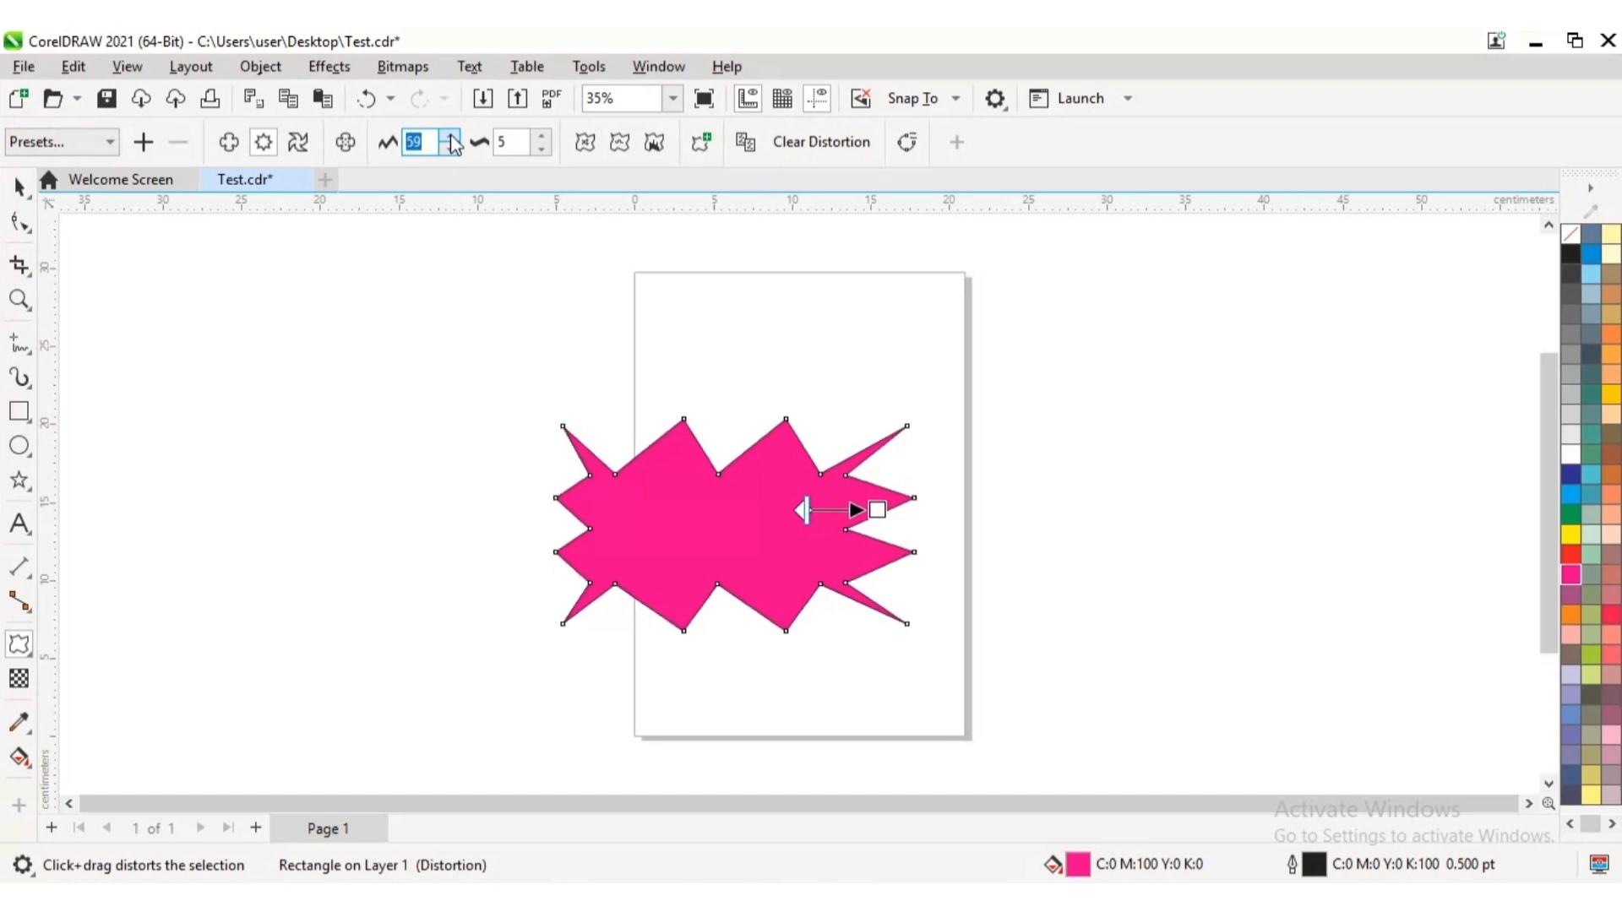
left_click(452, 136)
left_click(451, 137)
left_click(451, 136)
left_click(451, 136)
left_click(452, 136)
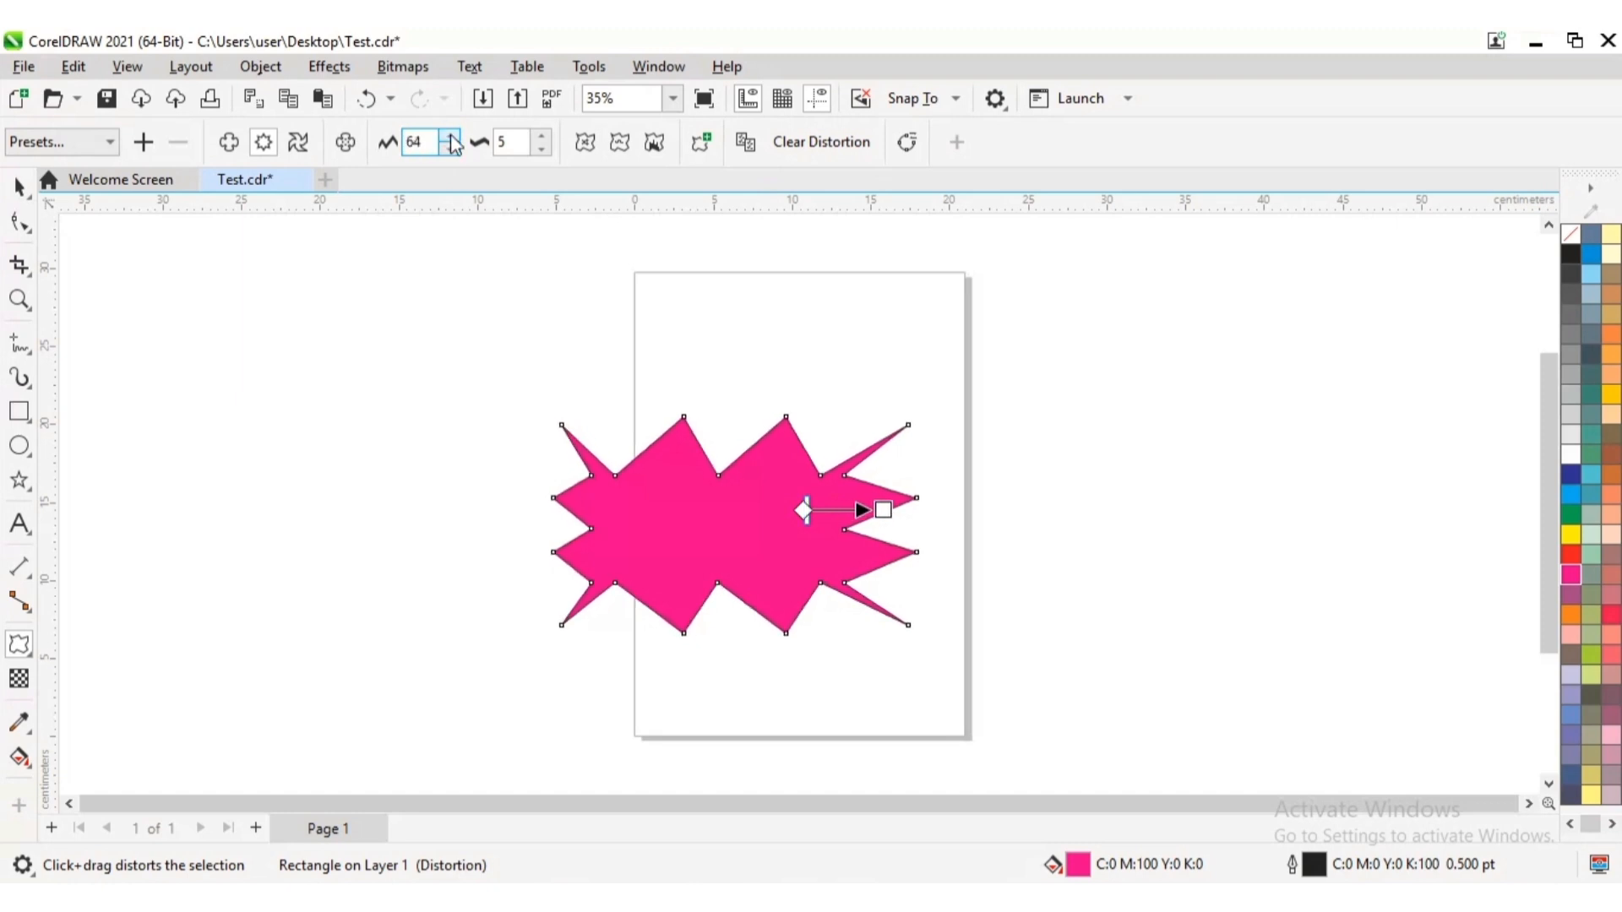
left_click(451, 136)
left_click(451, 136)
left_click(452, 136)
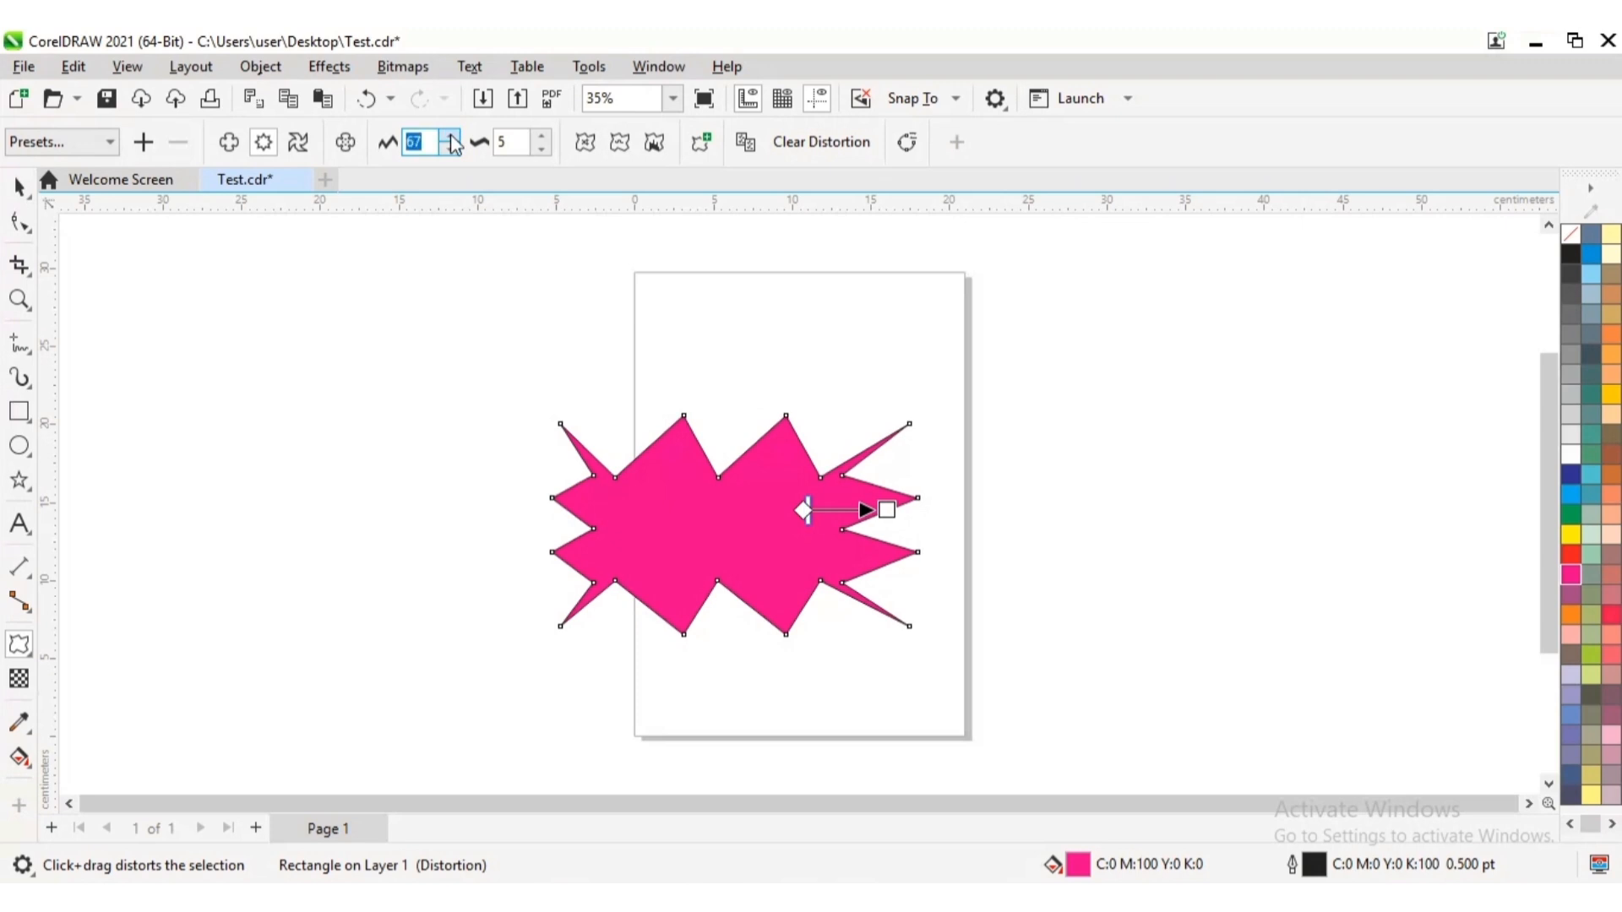
left_click(451, 136)
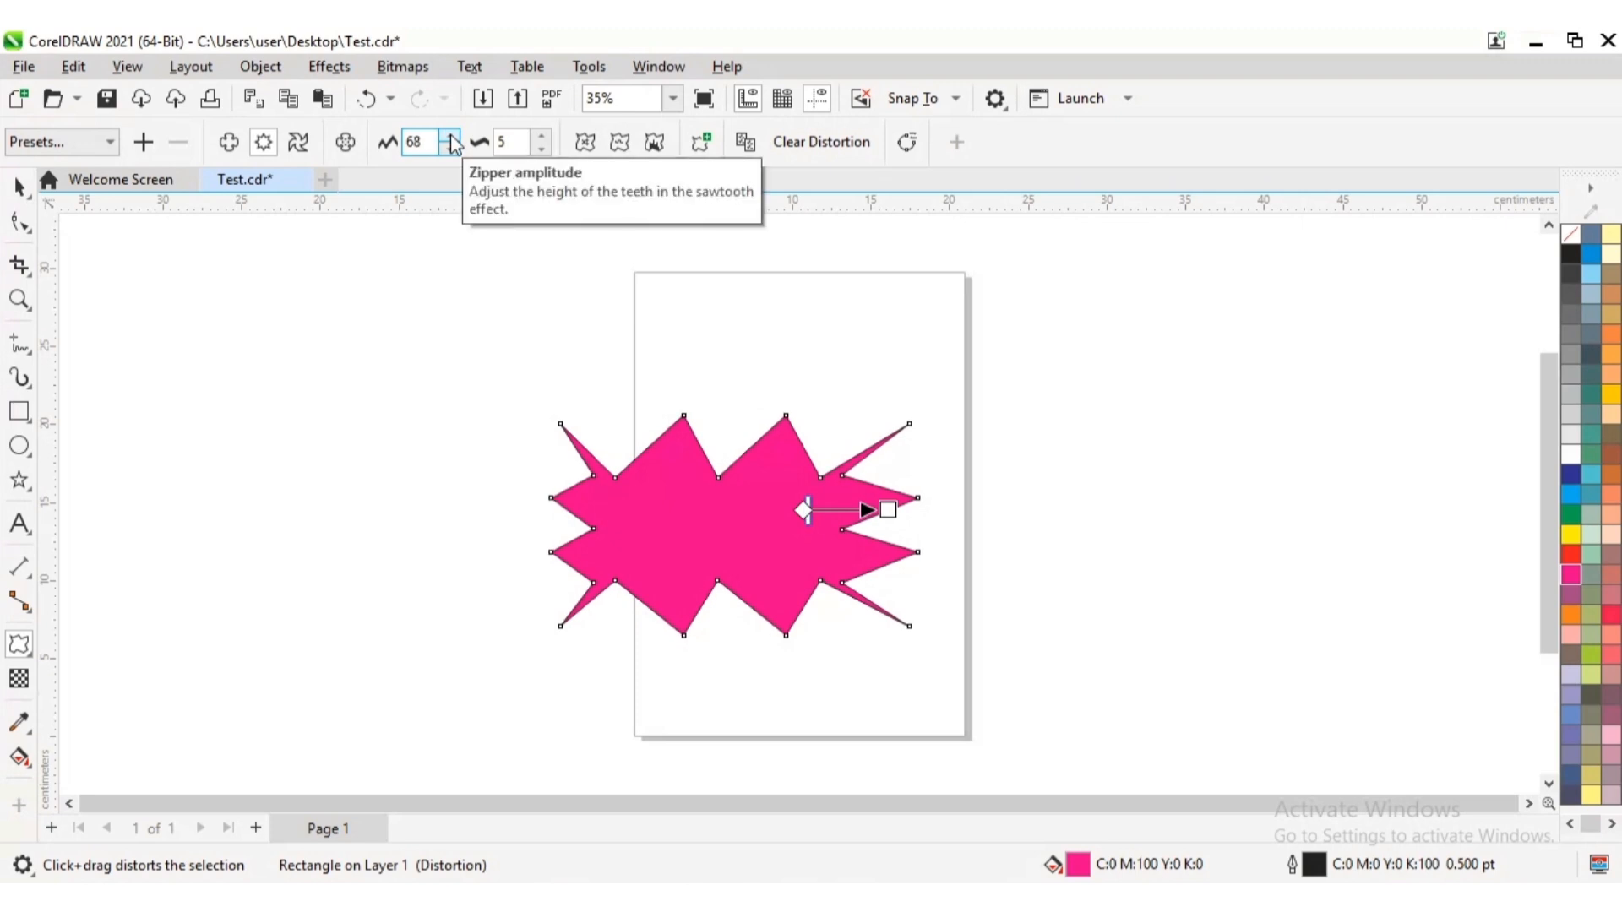
left_click(451, 136)
left_click(451, 136)
left_click(452, 139)
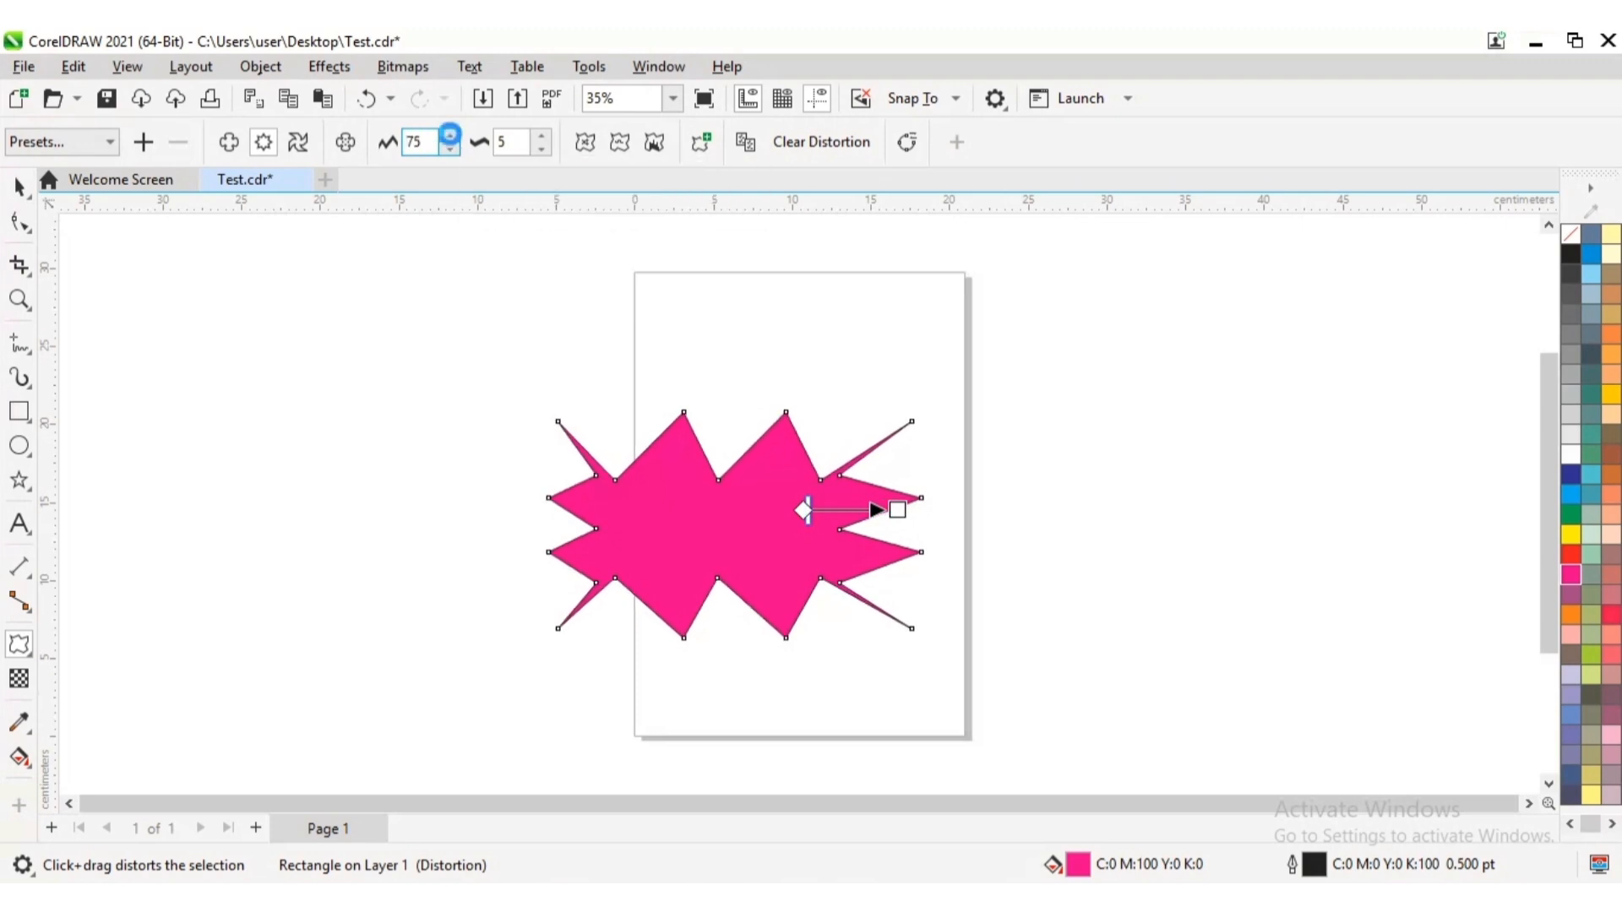
left_click(452, 138)
left_click(452, 139)
left_click(452, 139)
Set the zipper amplitude of the magenta shape to 90
key("BackSpace")
key("BackSpace")
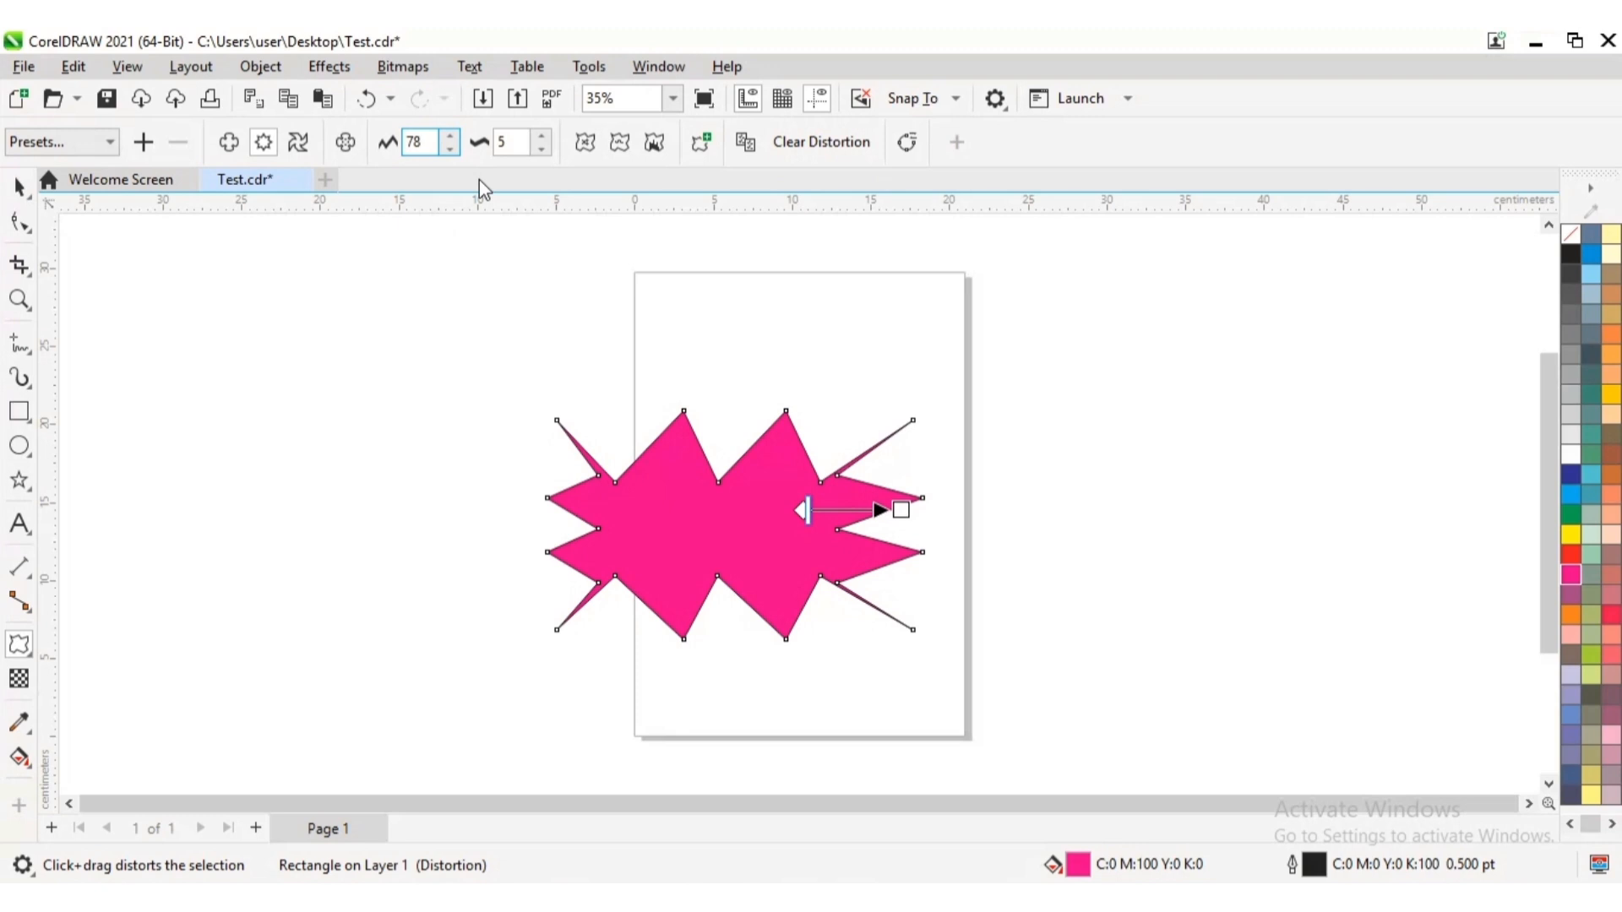
type("90")
key("Return")
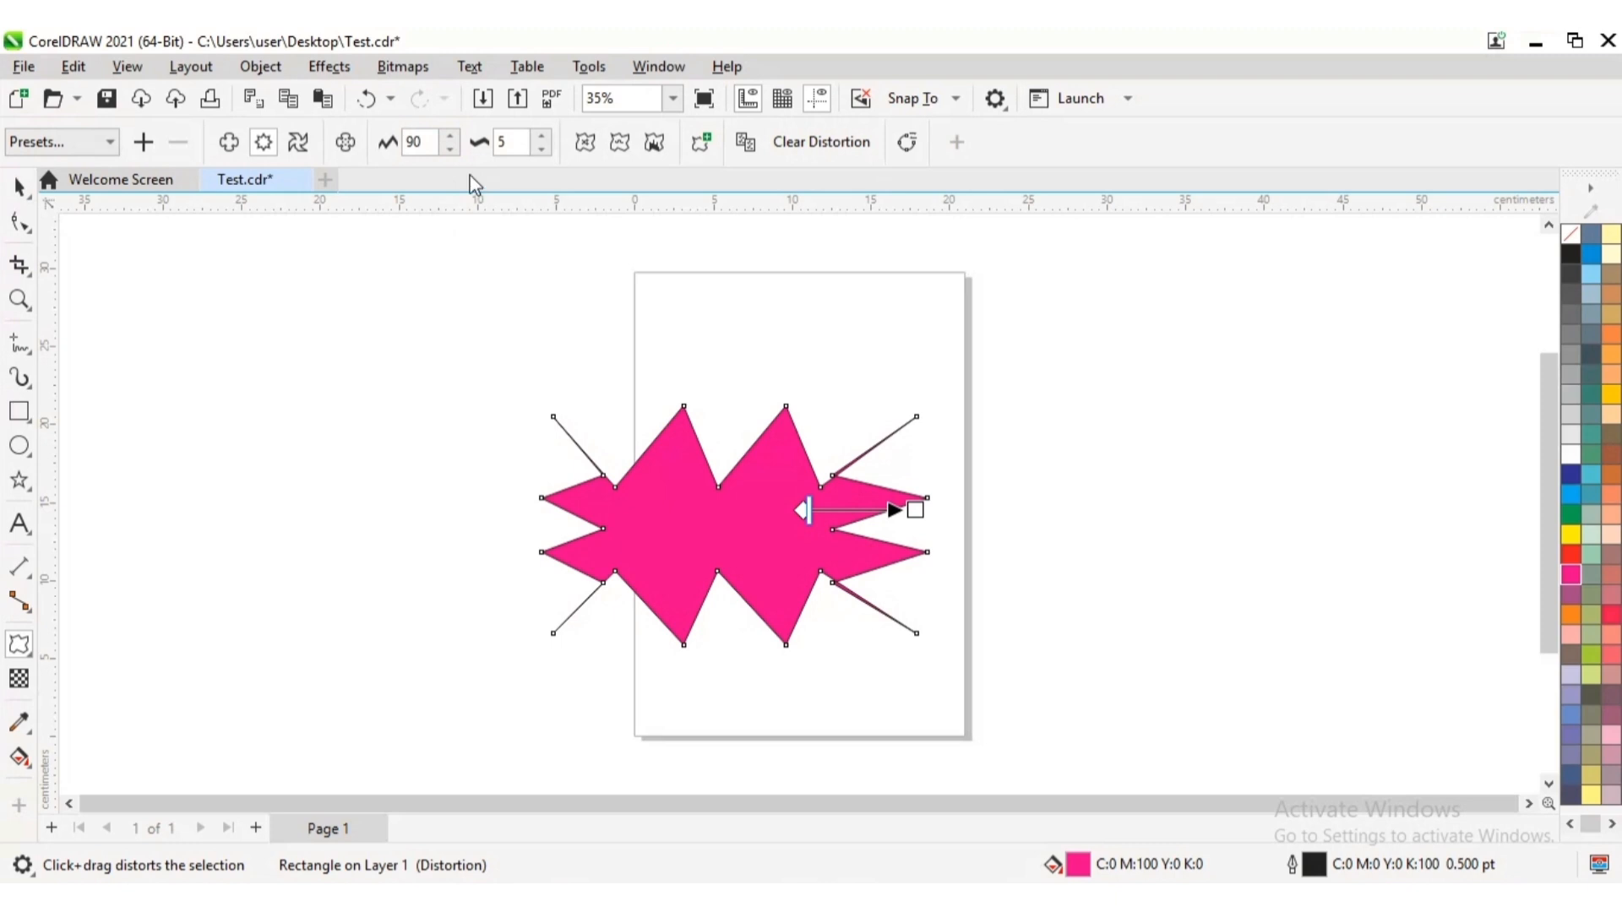
Reduce the magenta shape's zipper amplitude first to 40 and then to 20
left_click(415, 142)
key("Return")
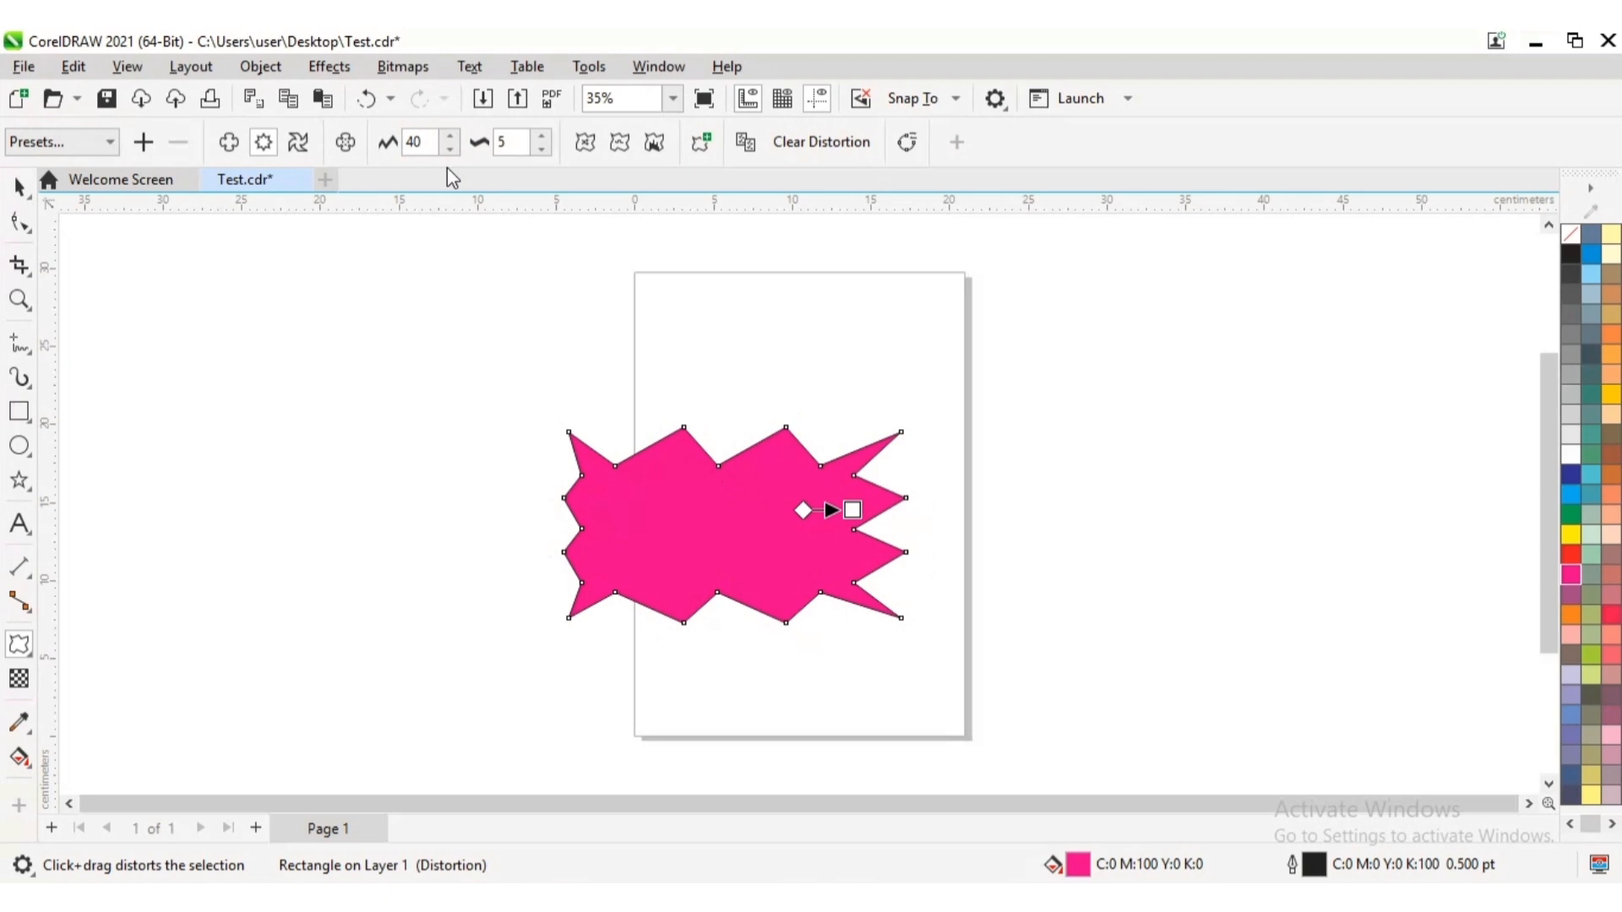
left_click(419, 141)
key("BackSpace")
type("2")
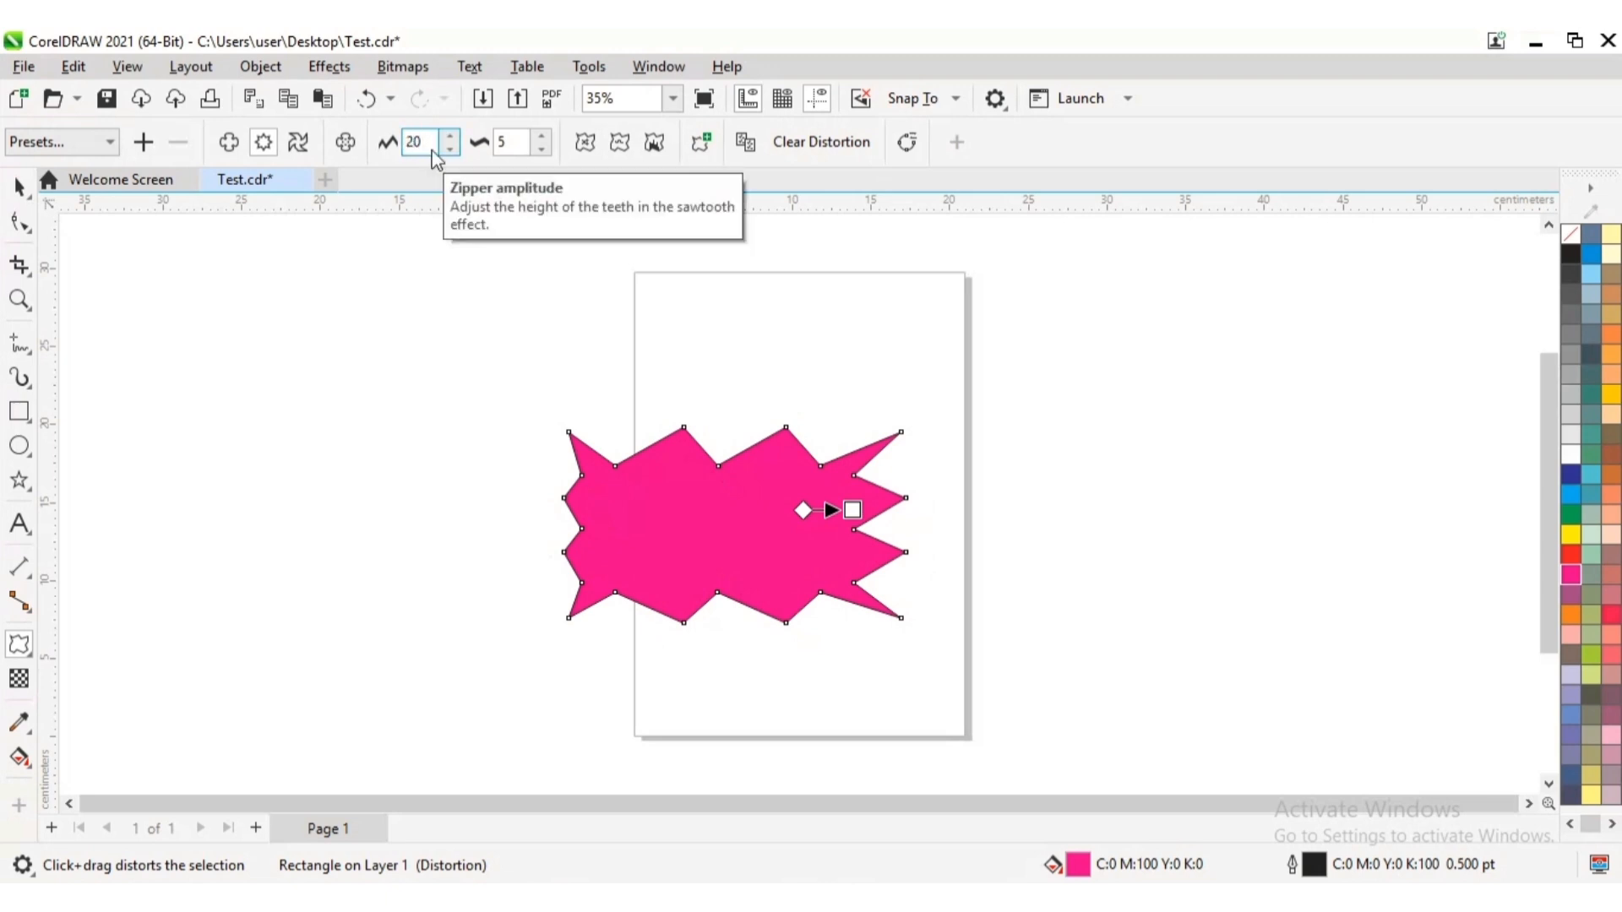
key("Return")
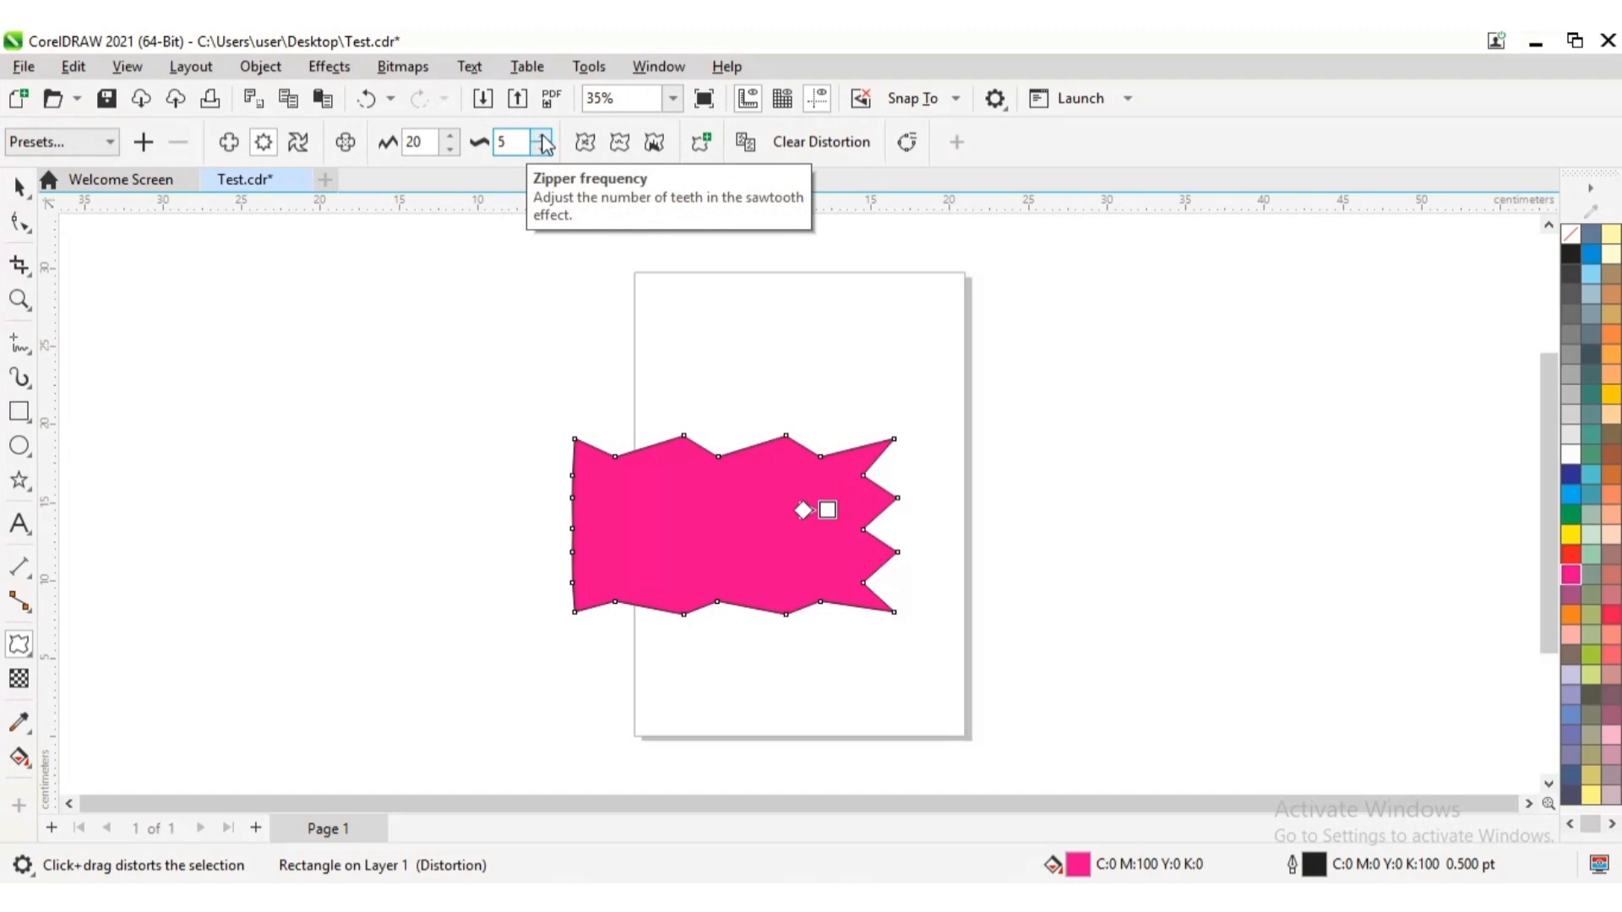
Raise the zipper frequency of the magenta shape in small increments to 14
left_click(542, 137)
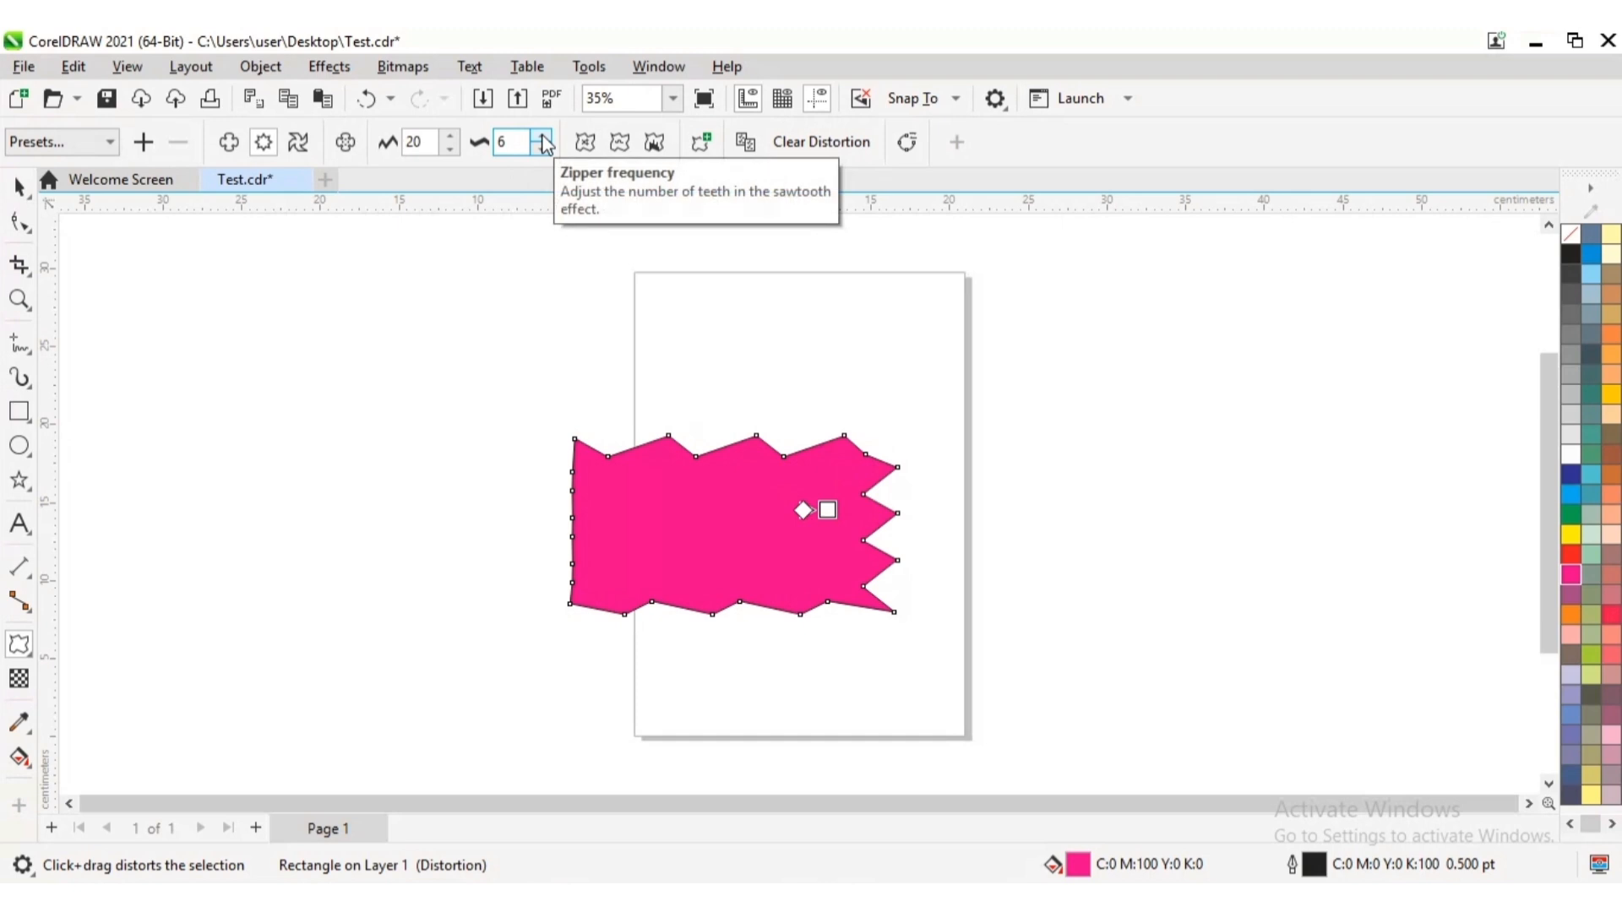
left_click(543, 137)
left_click(543, 137)
left_click(543, 136)
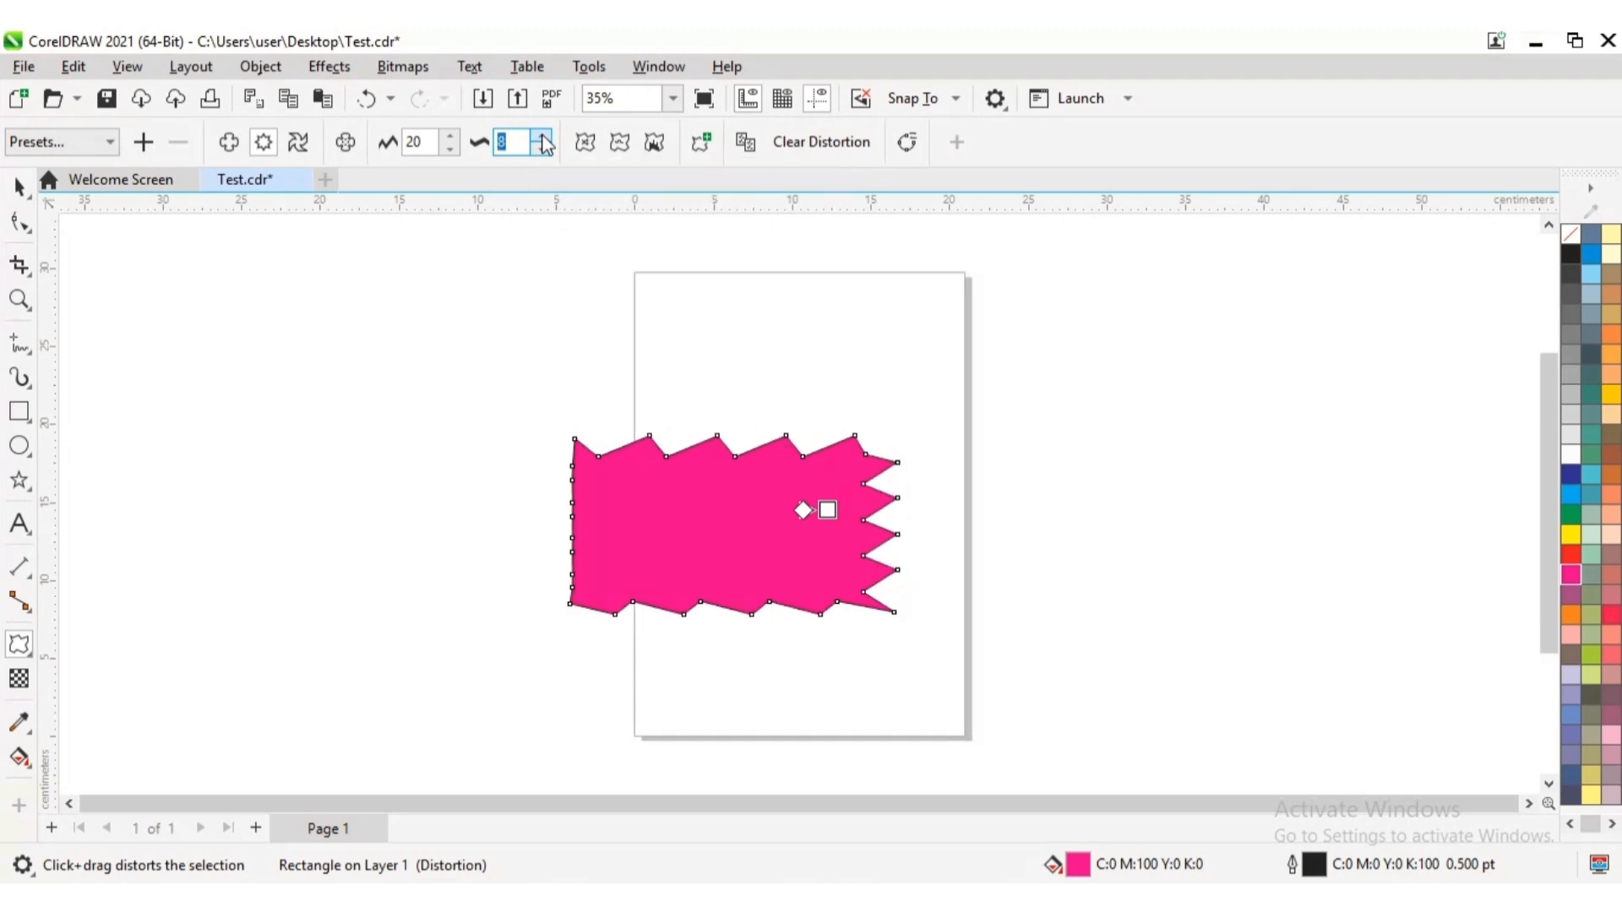
left_click(542, 137)
left_click(542, 137)
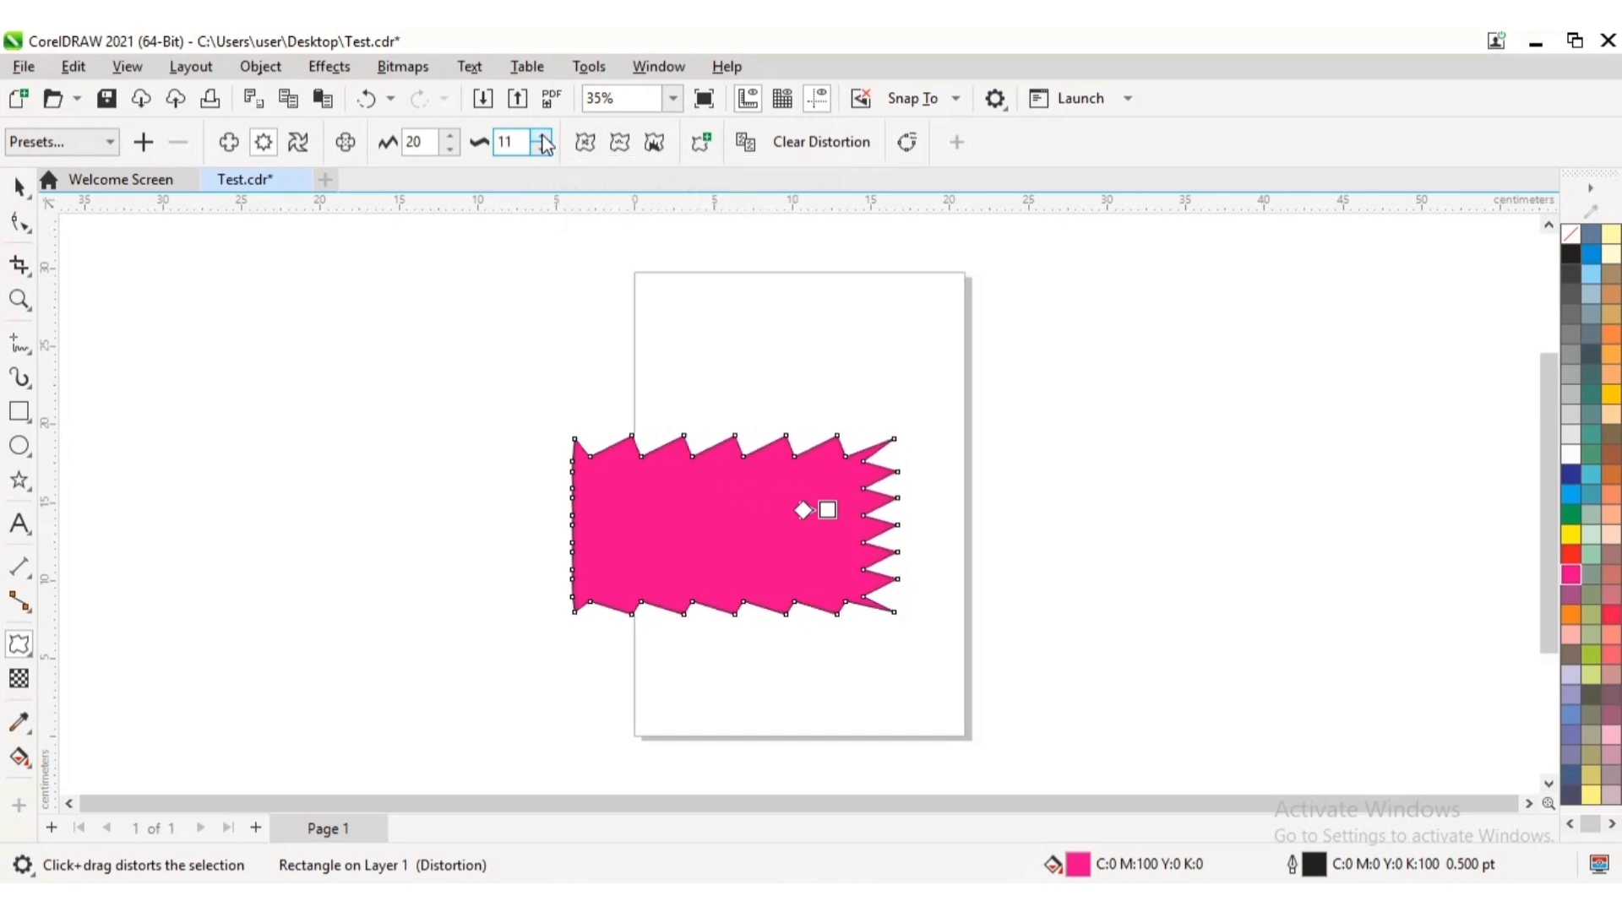
left_click(543, 137)
left_click(542, 137)
left_click(542, 137)
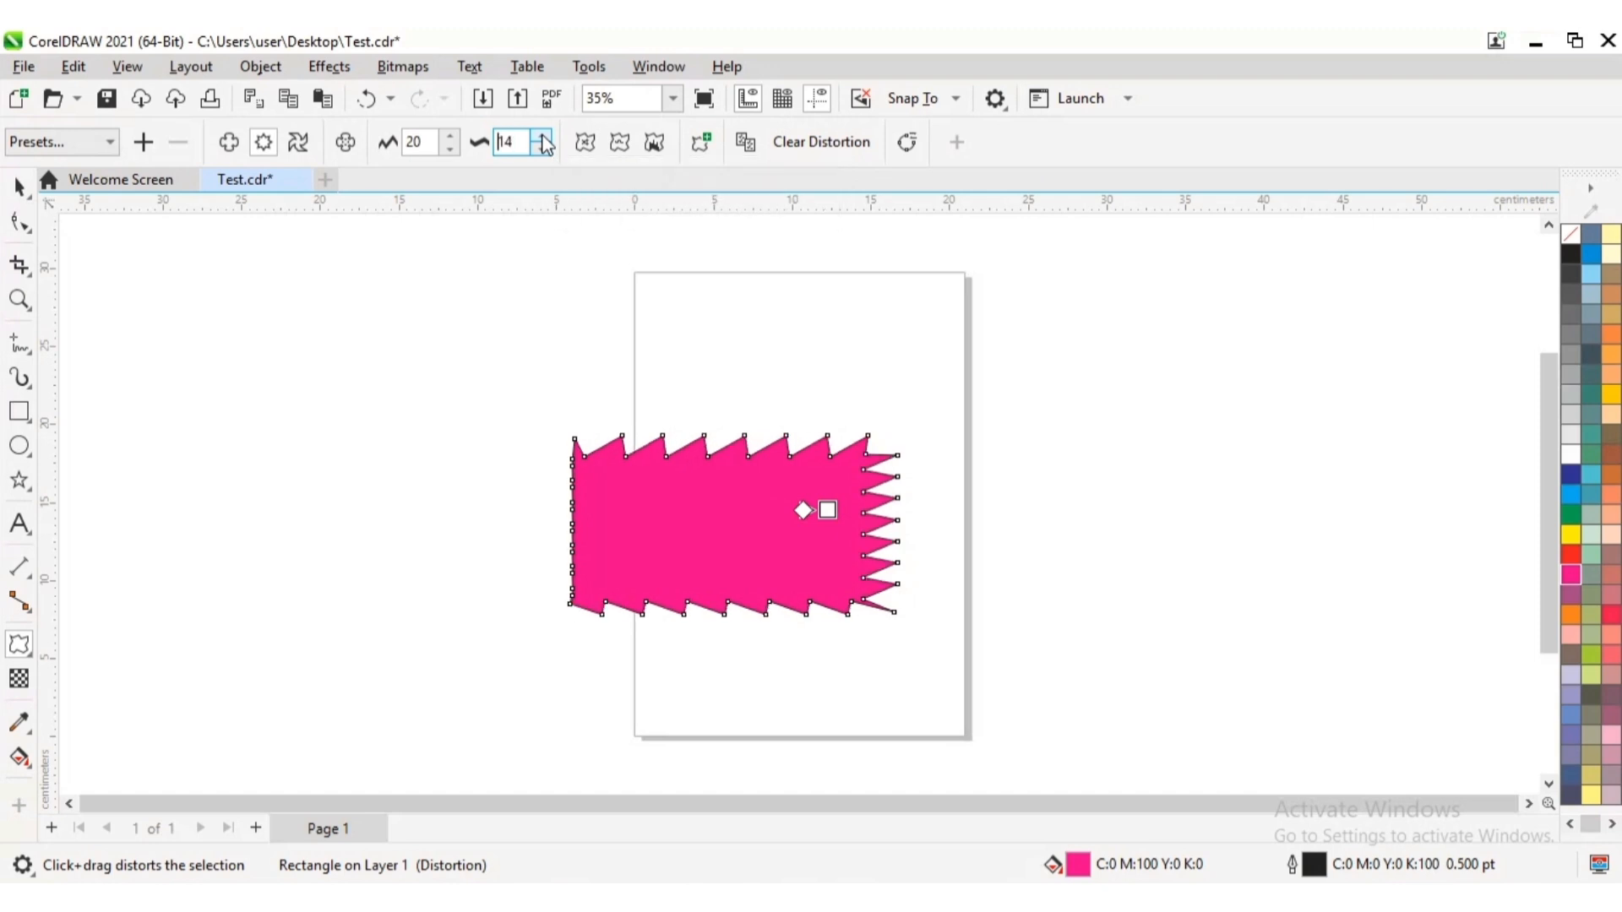
Enable random and smooth distortion on the magenta zipper shape and deselect it to view the edges
left_click(586, 143)
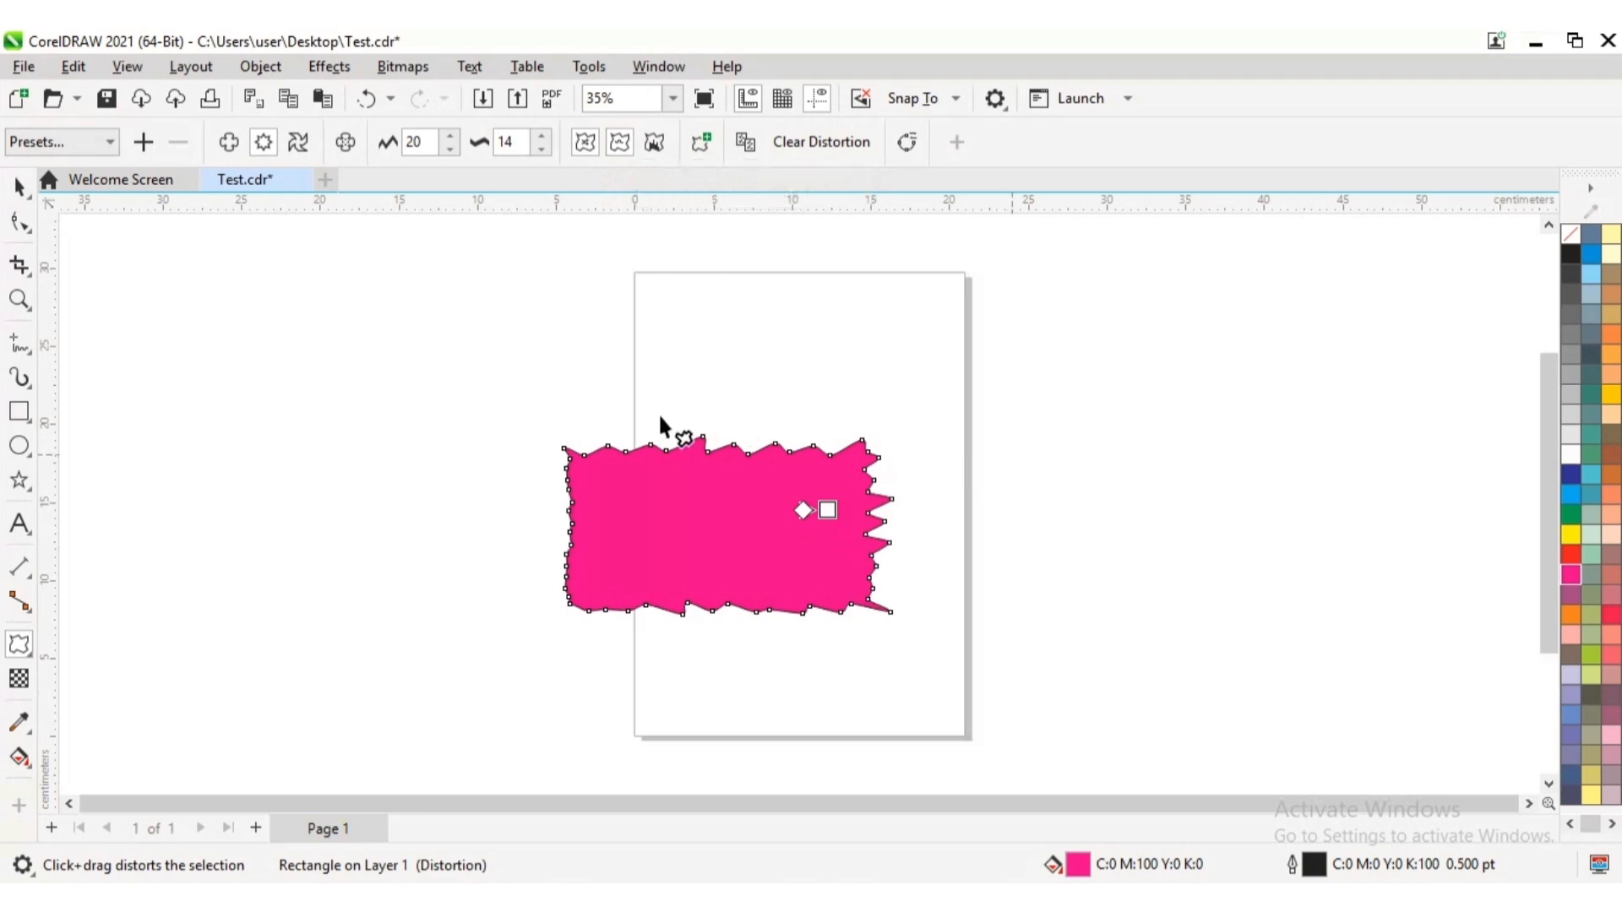
left_click(995, 495)
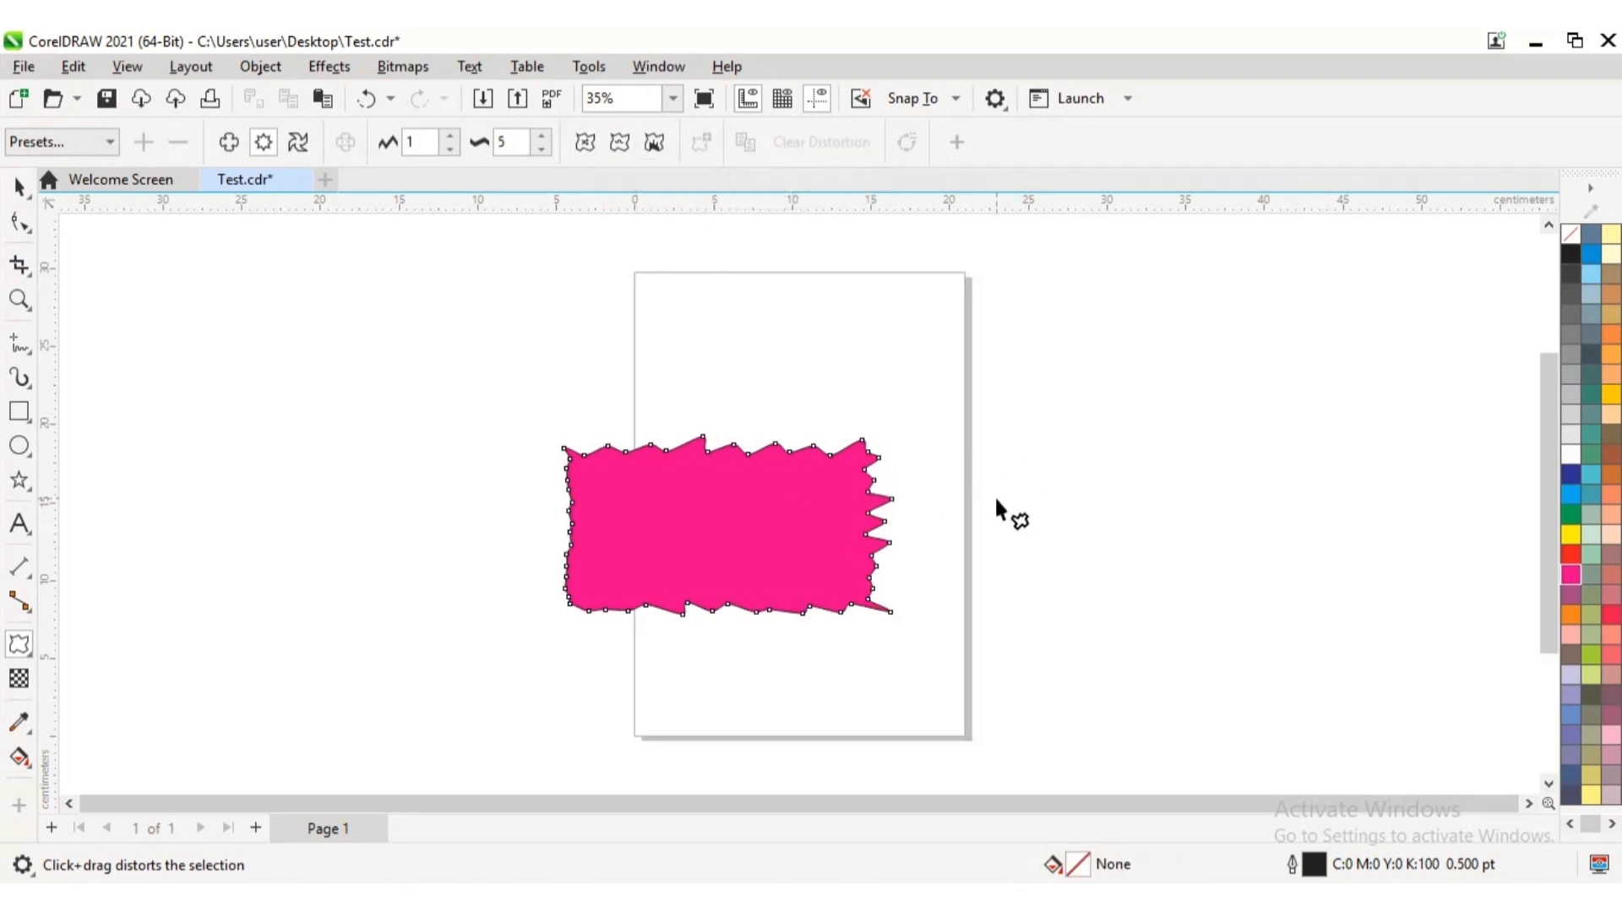
left_click(19, 186)
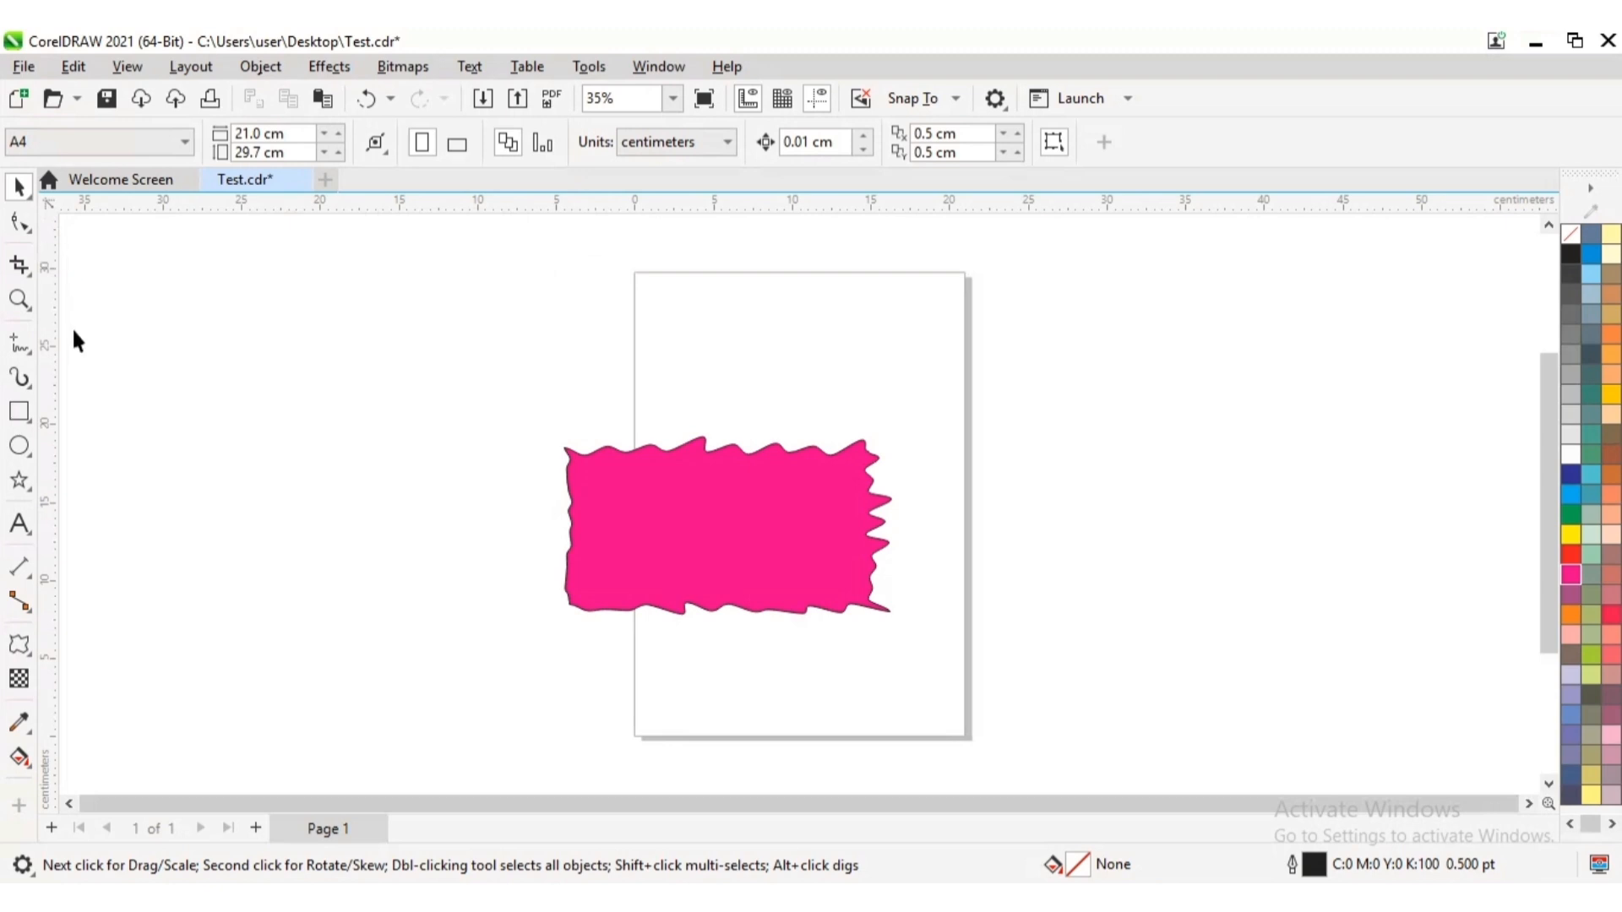
Reselect the magenta shape with the Distort tool and clear its zipper distortion
left_click(30, 659)
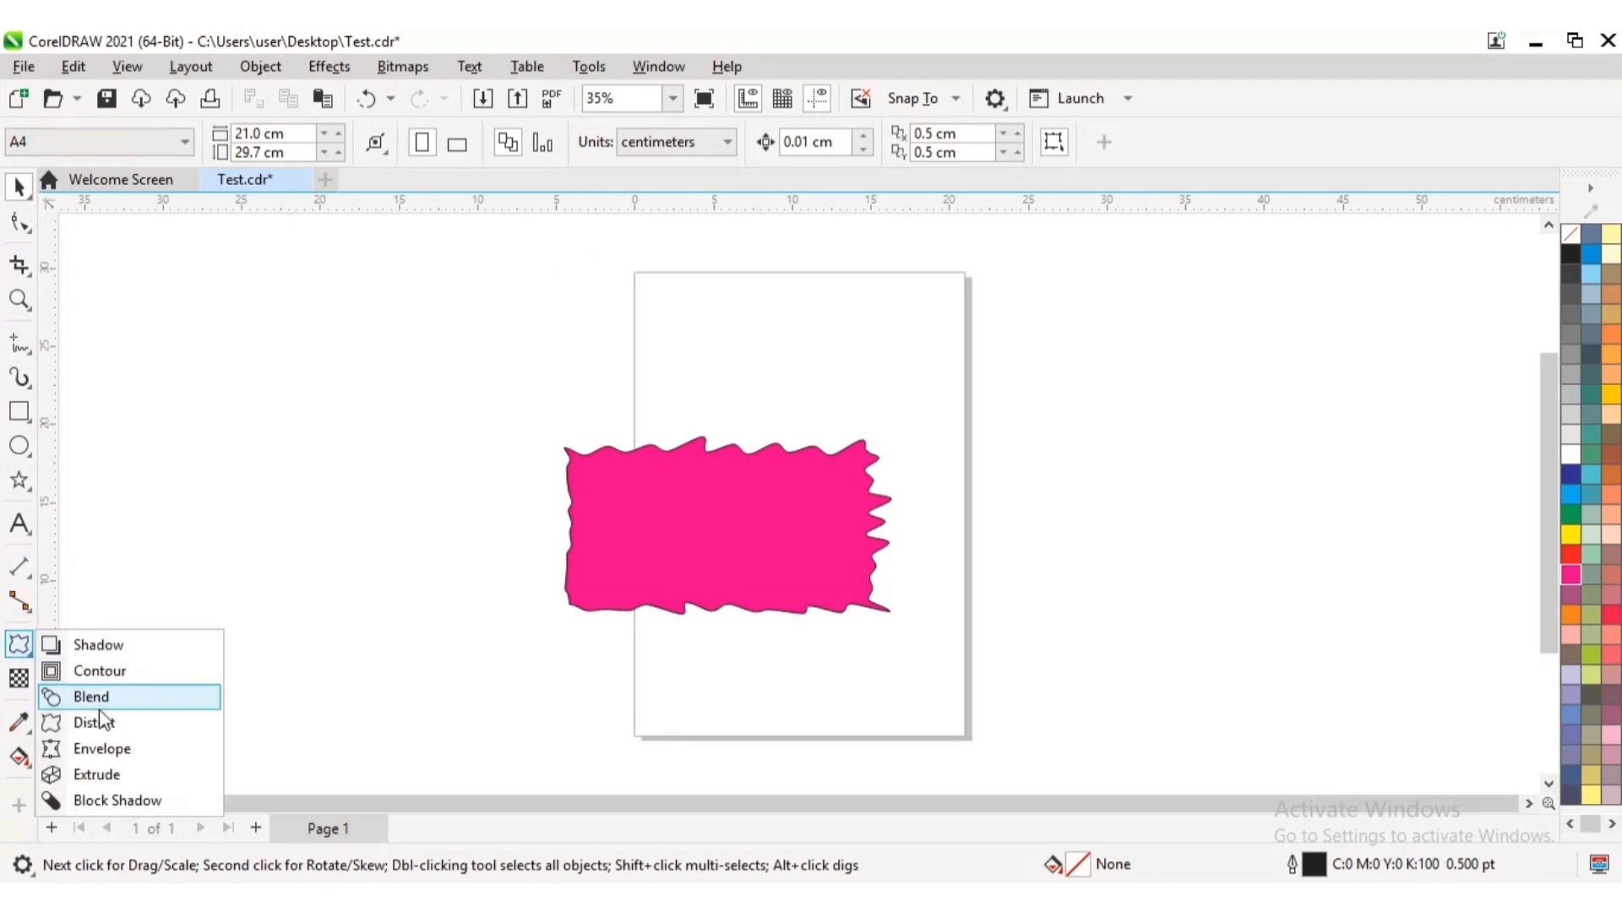
left_click(105, 724)
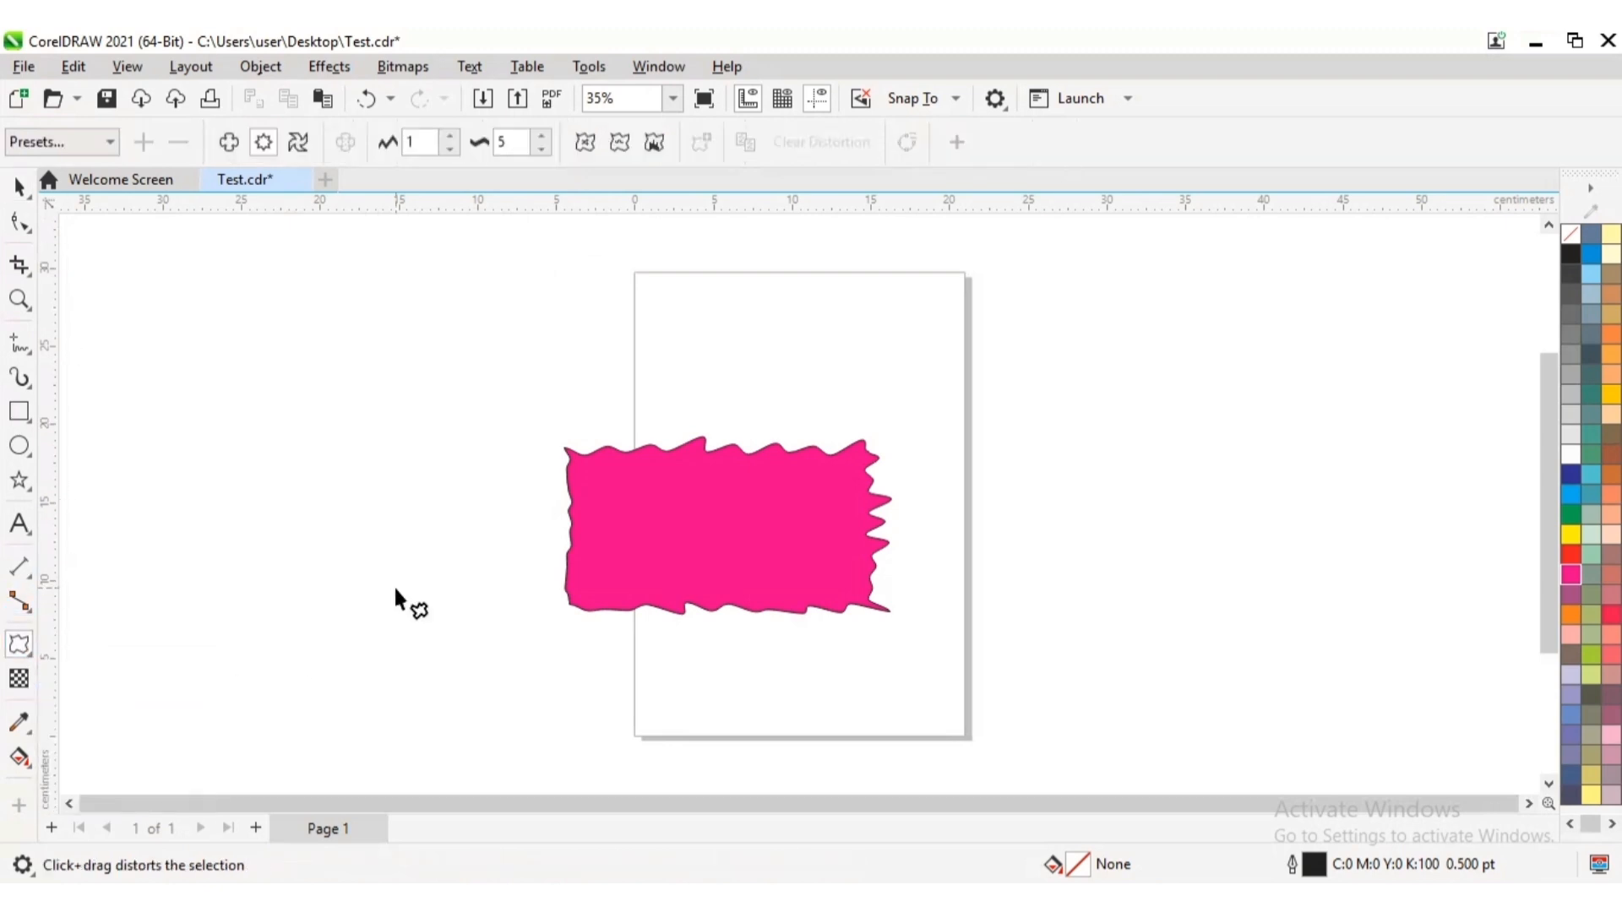
left_click(716, 528)
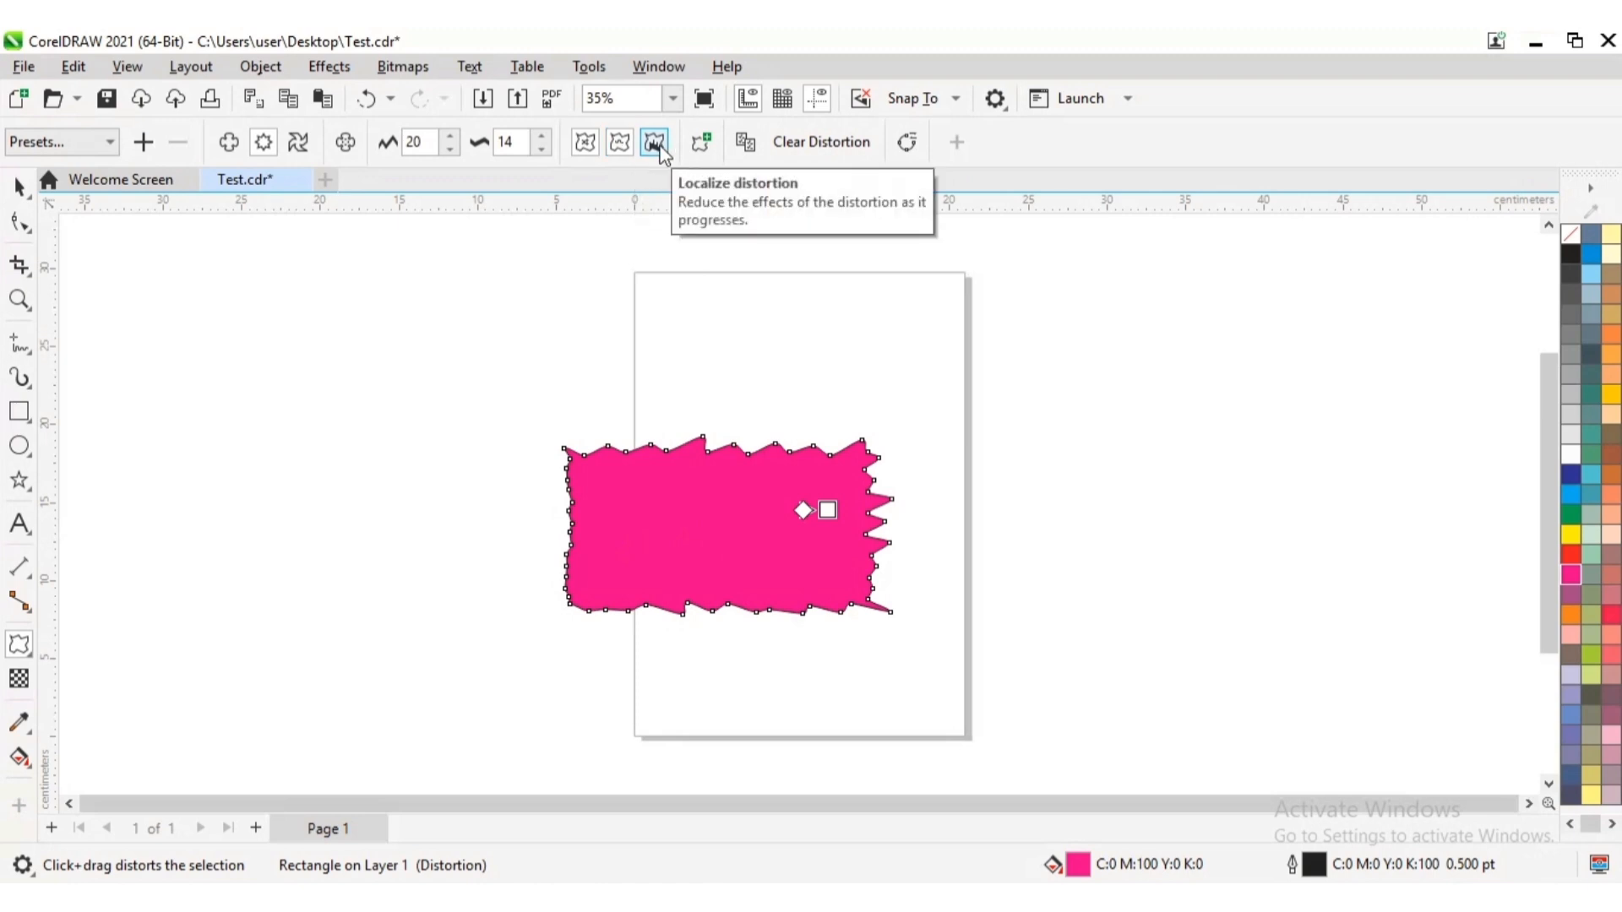
left_click(816, 144)
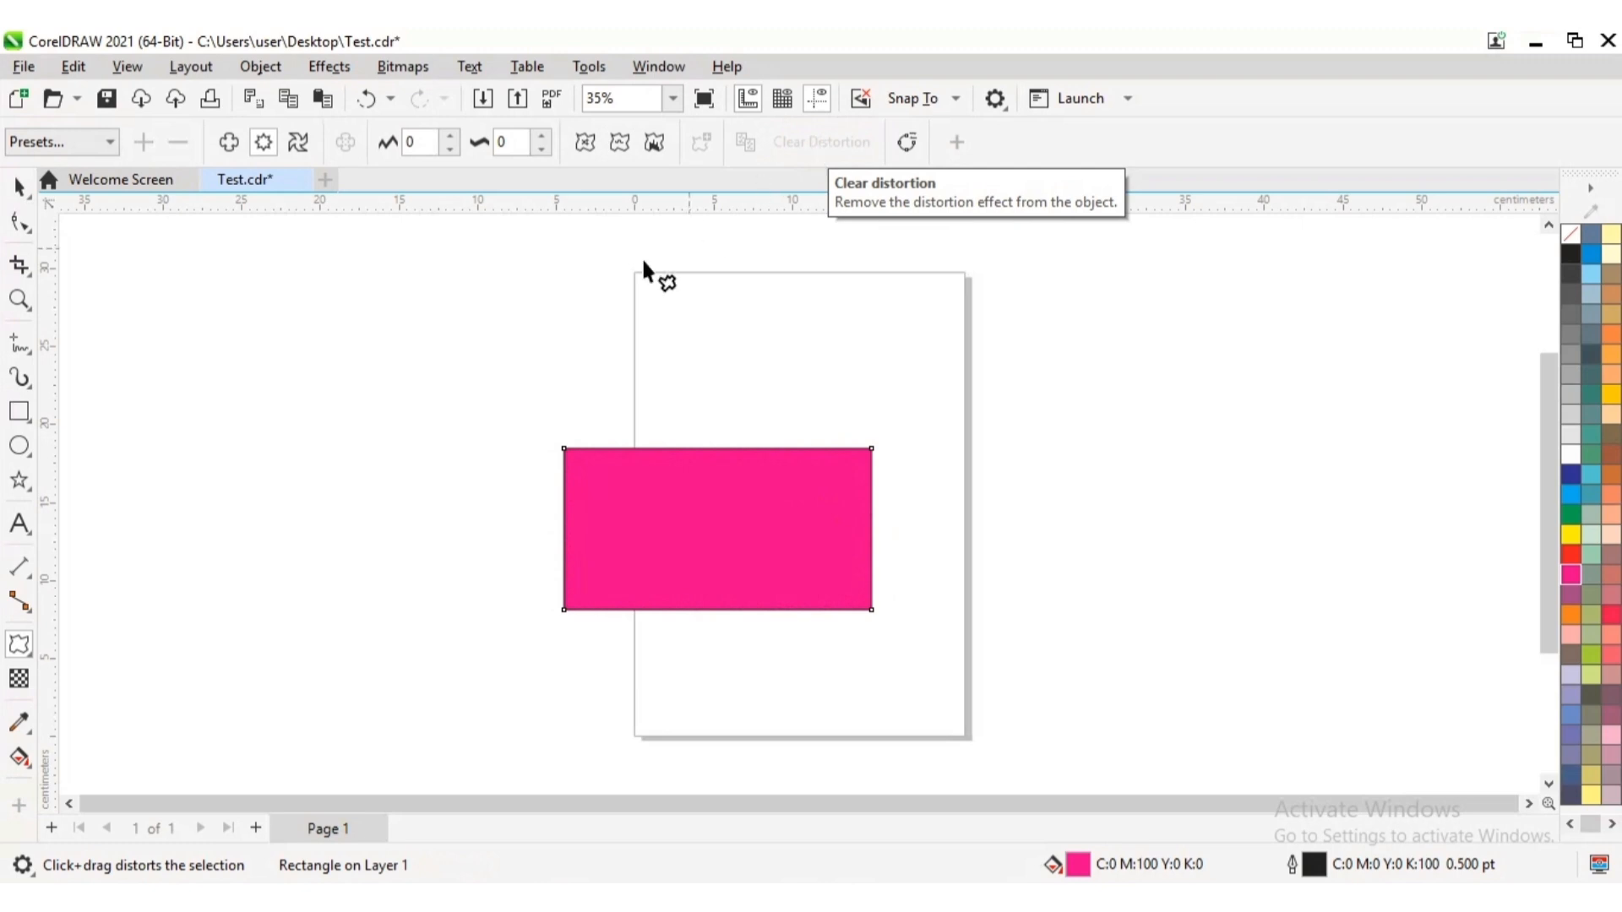
Apply a push and pull distortion of about 71 amplitude to the magenta rectangle and raise the amplitude to 79
left_click(228, 142)
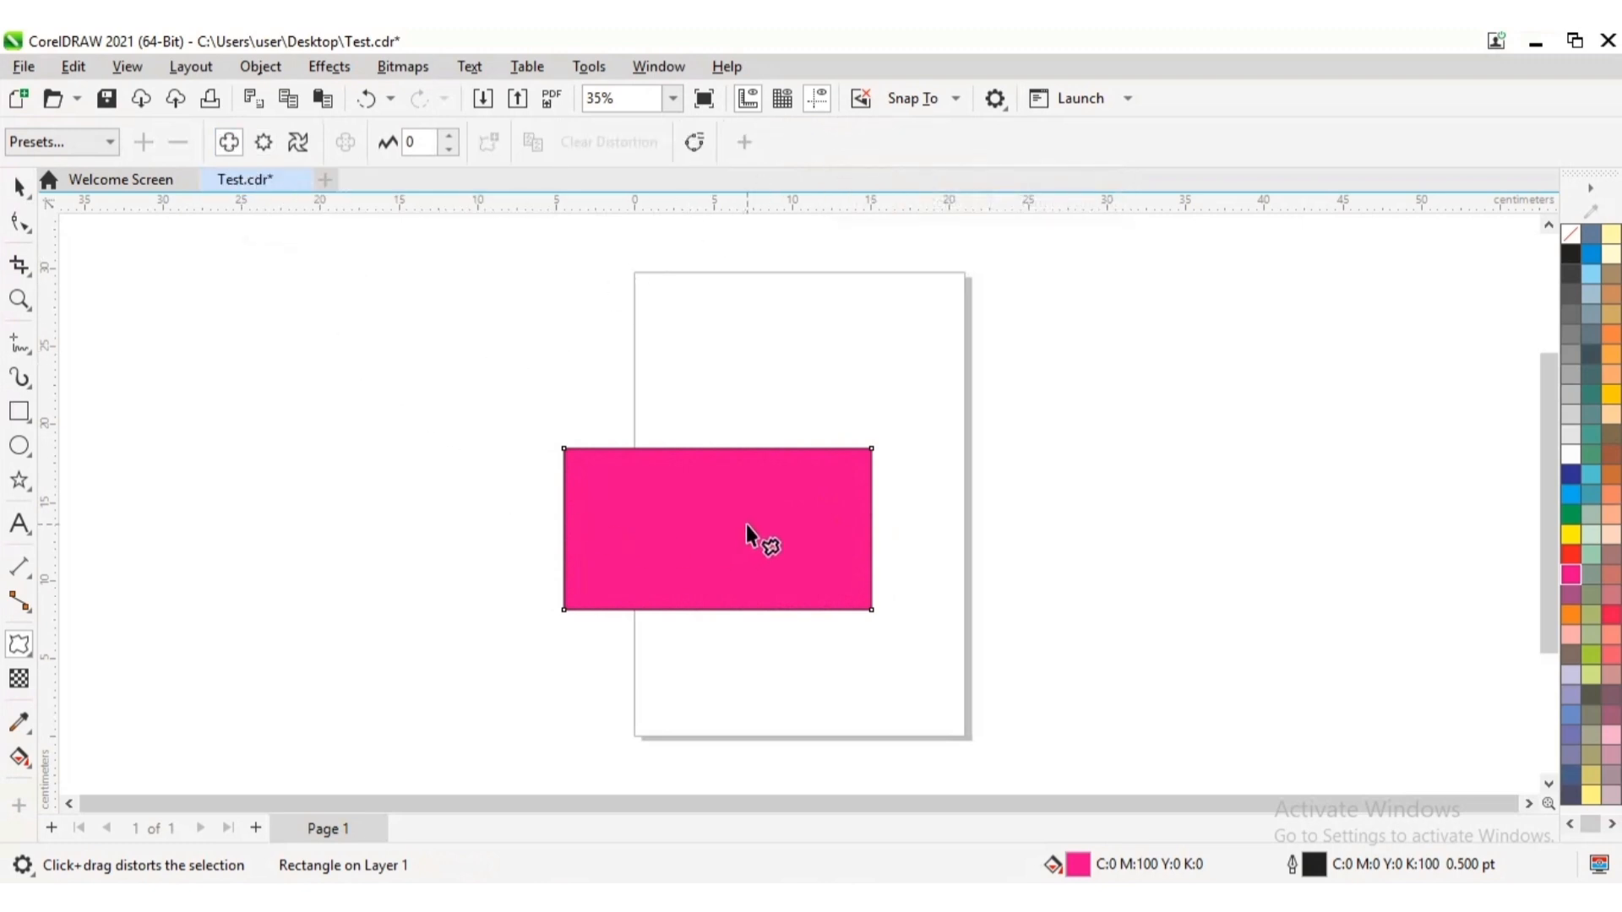
left_click_drag(747, 524, 790, 537)
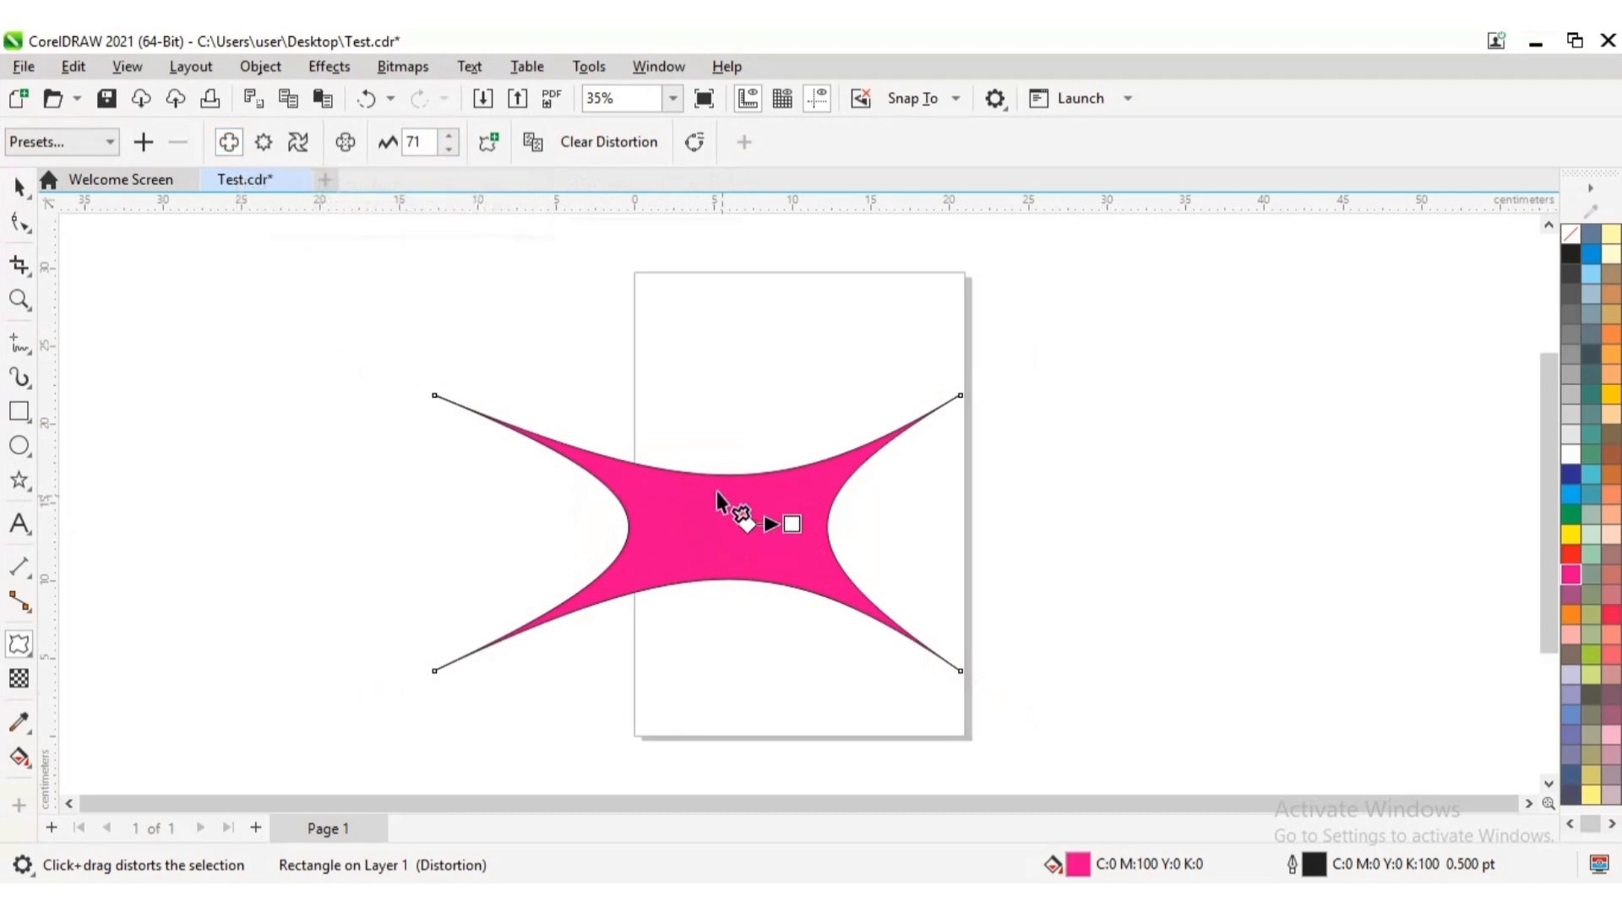
left_click(451, 137)
left_click(450, 137)
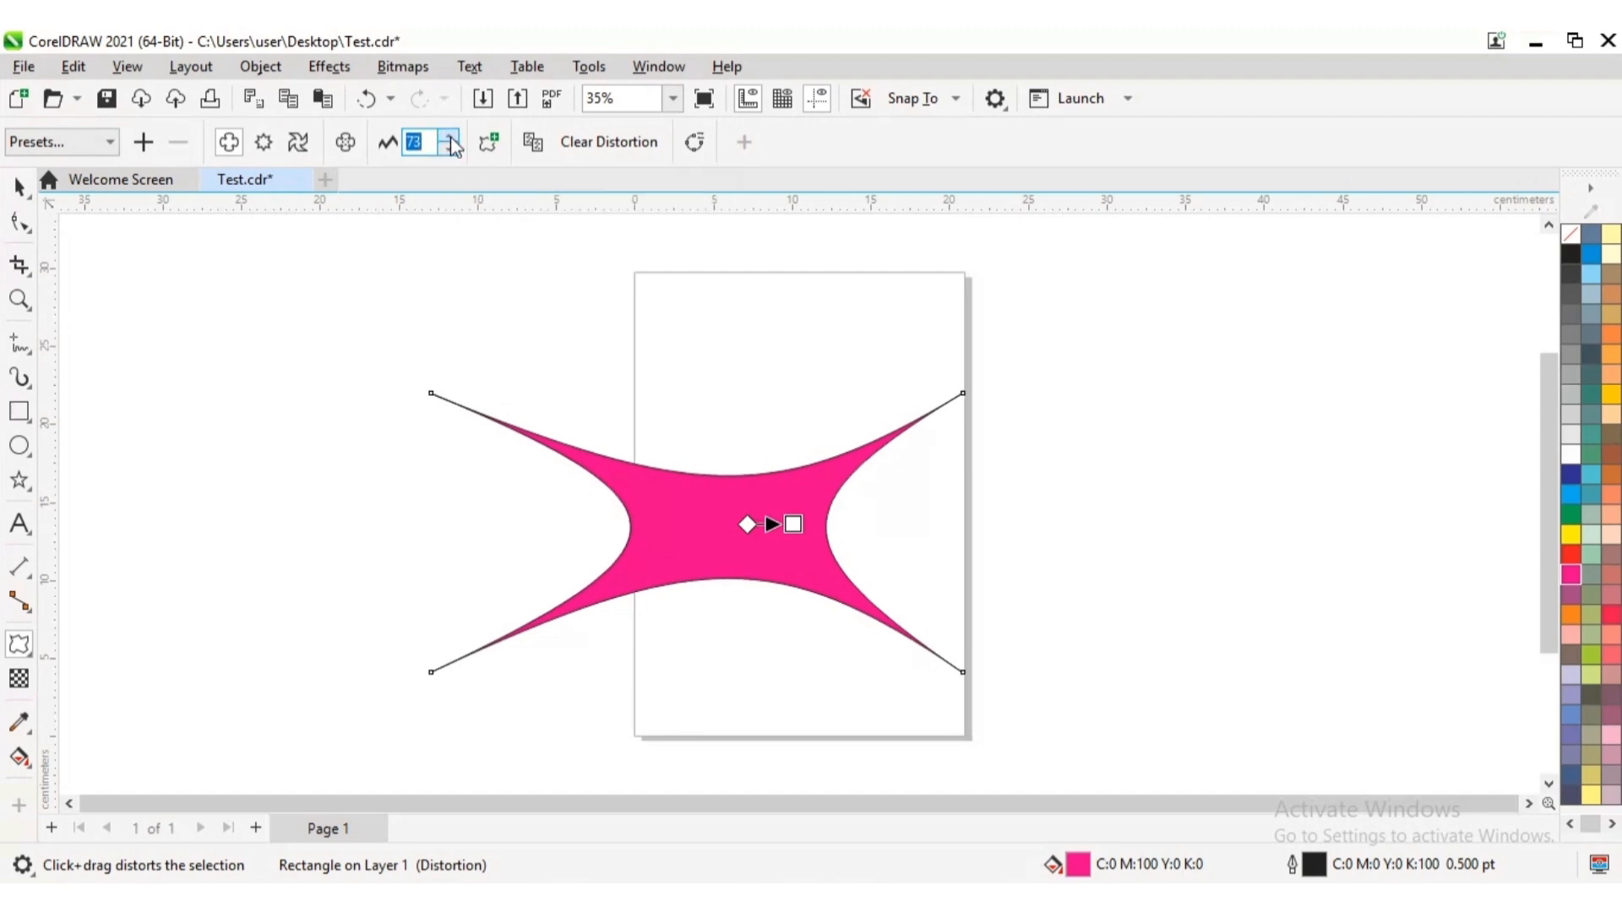
left_click(450, 137)
left_click(451, 137)
left_click(450, 137)
left_click(450, 137)
left_click(451, 136)
left_click(450, 137)
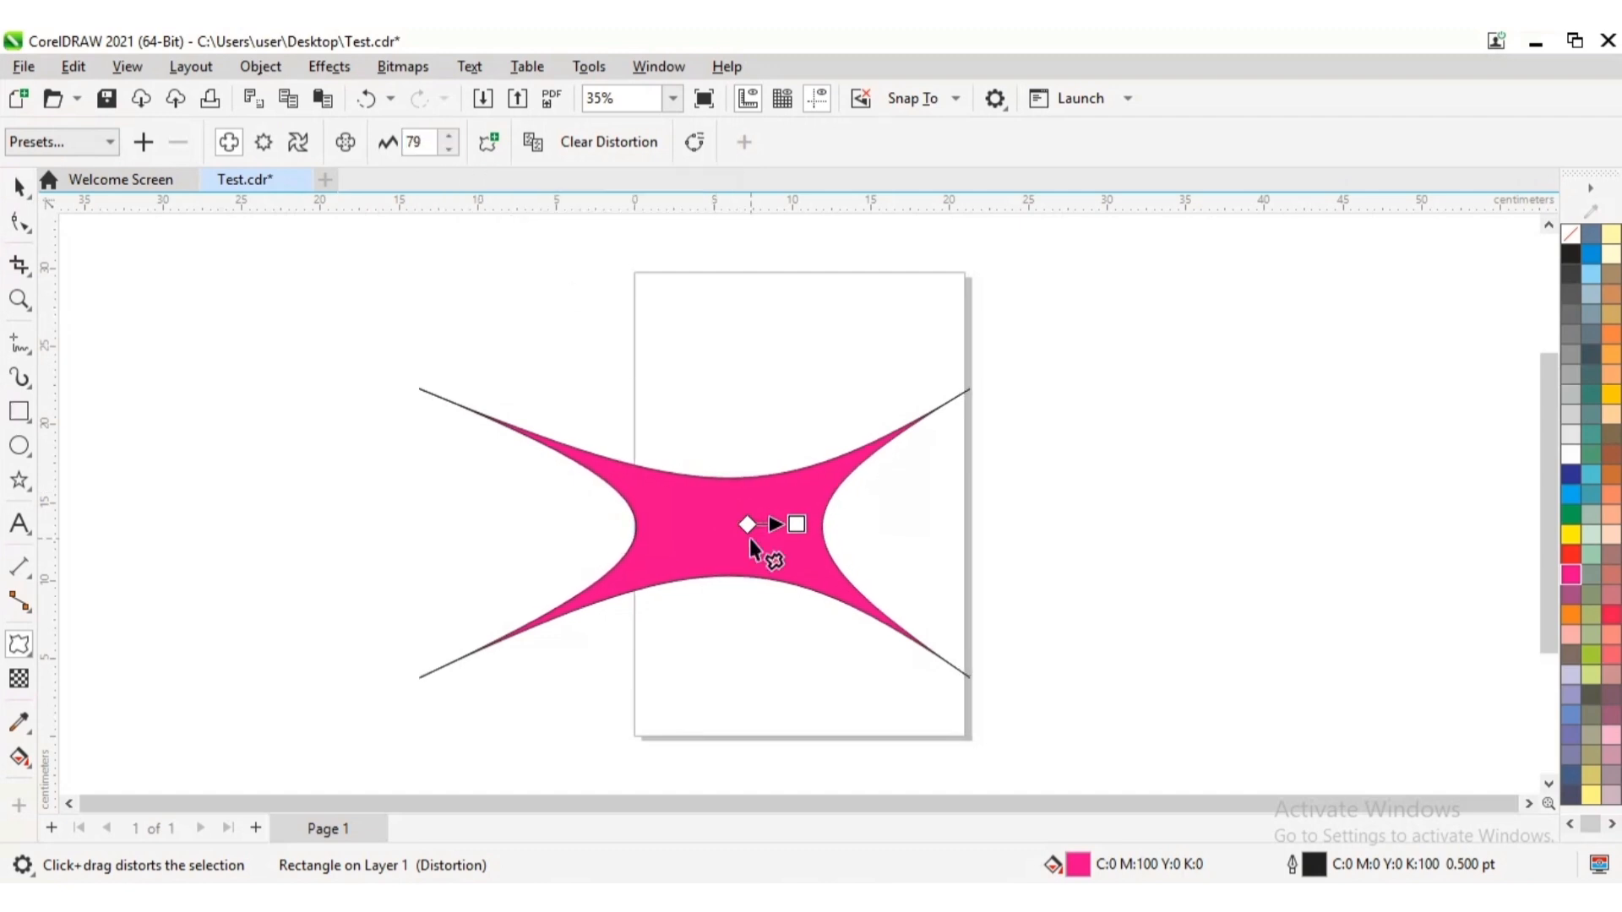
Extend the distortion handle to a push and pull amplitude of about 88 and set the amplitude to 150
mouse_move(796, 525)
left_mouse_down()
mouse_move(915, 524)
mouse_move(803, 524)
left_mouse_up()
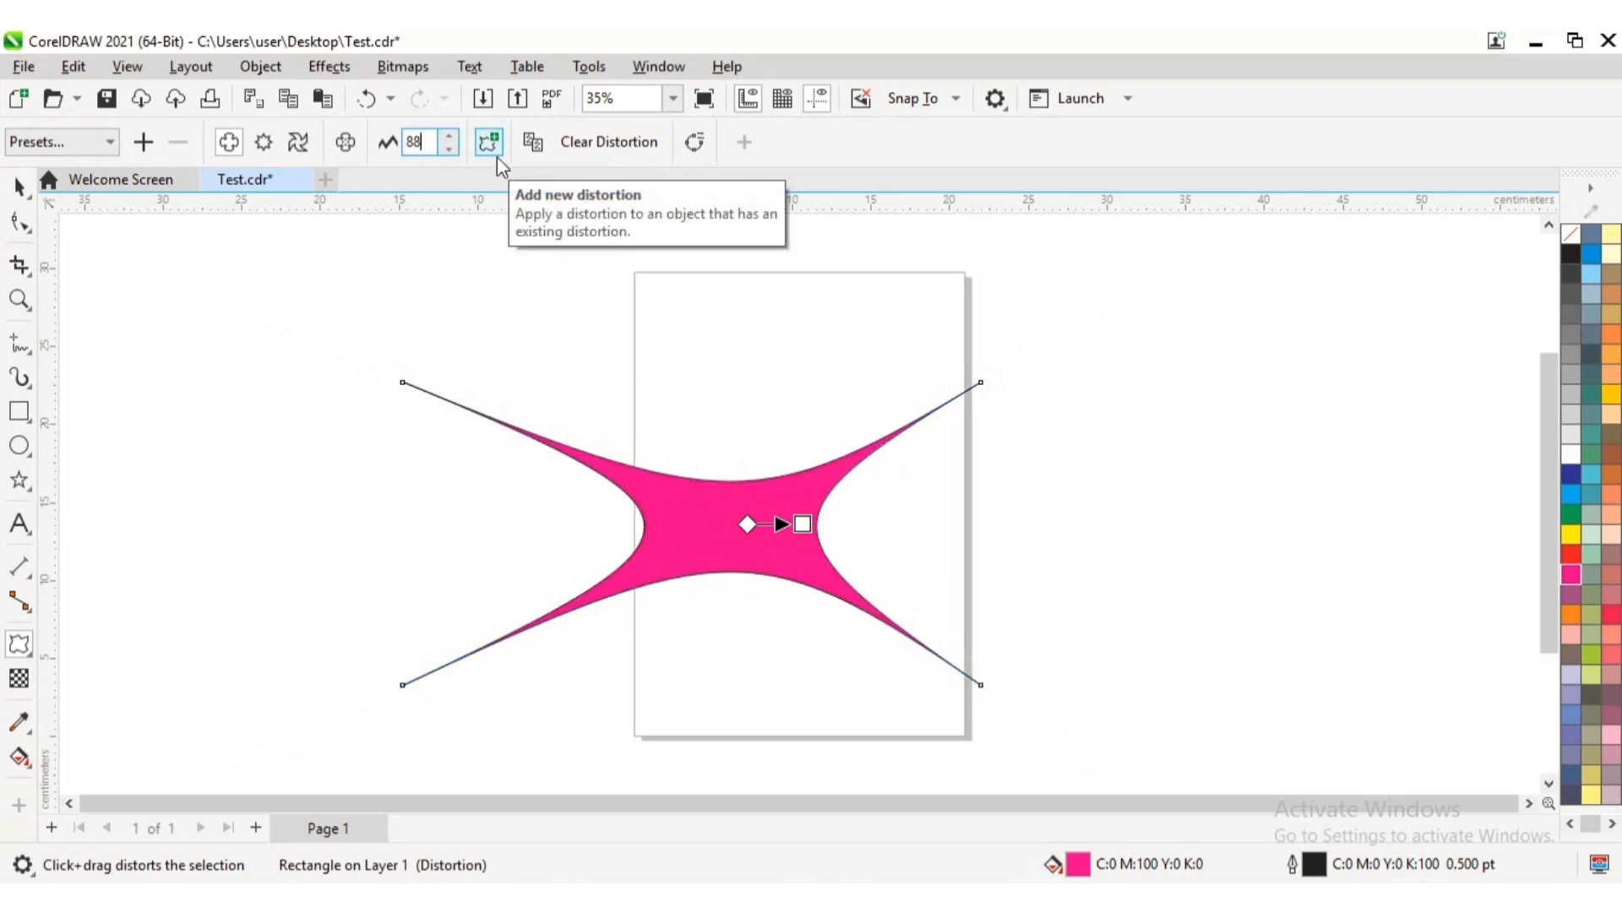
key("BackSpace")
key("BackSpace")
type("150")
key("Return")
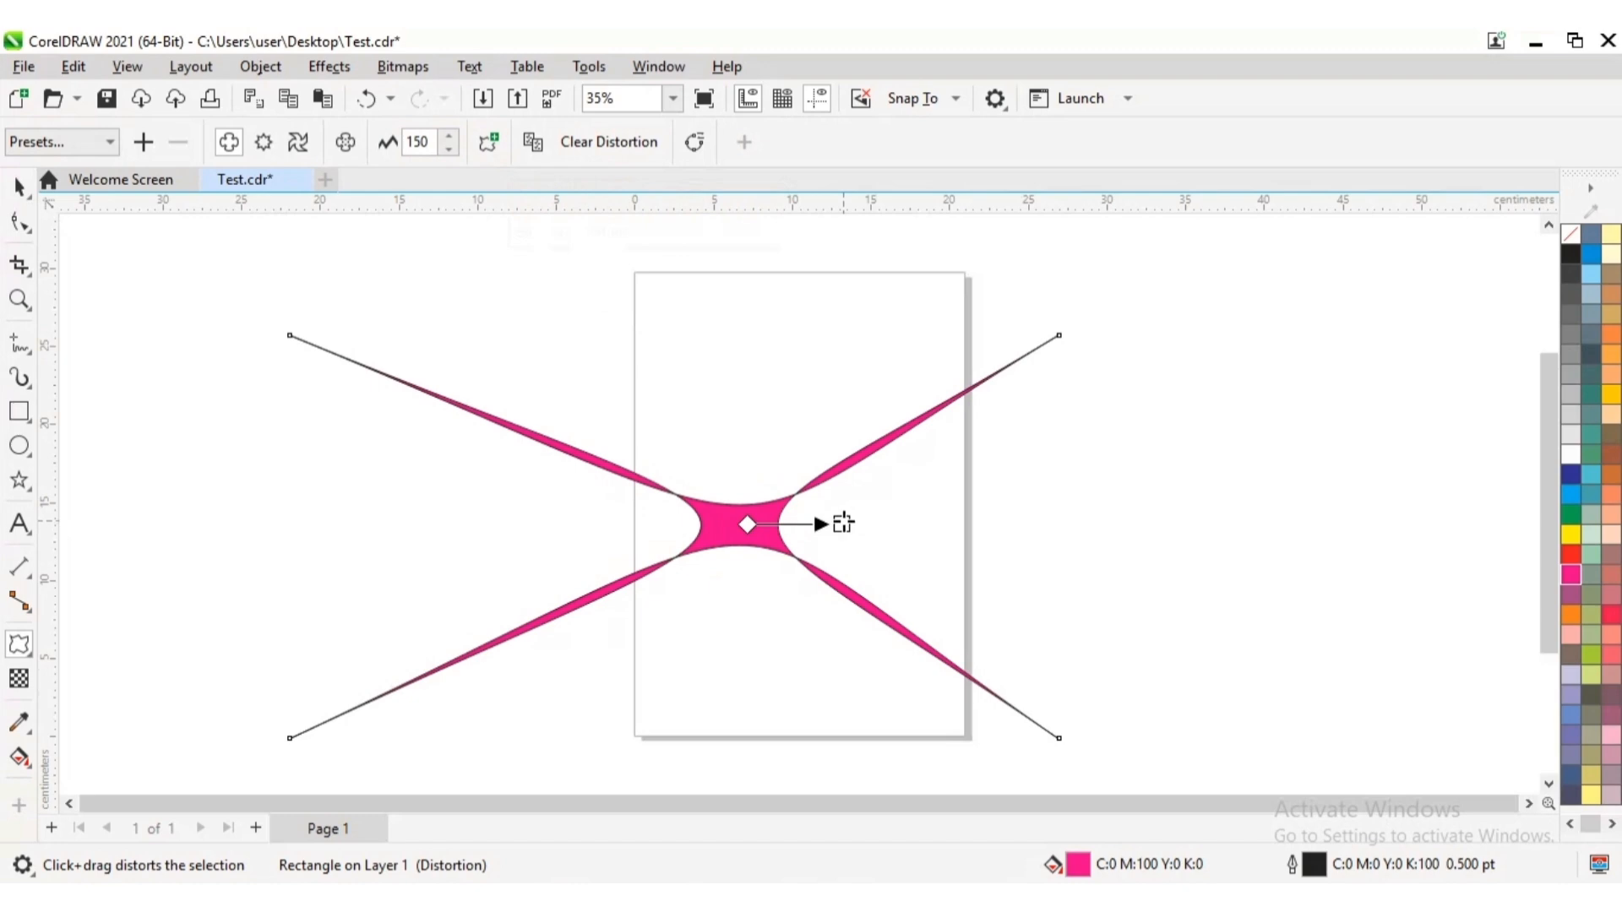
Stretch the distortion handle to a push and pull amplitude of 200 and set the amplitude to 120
left_click_drag(843, 524, 943, 524)
left_click(423, 142)
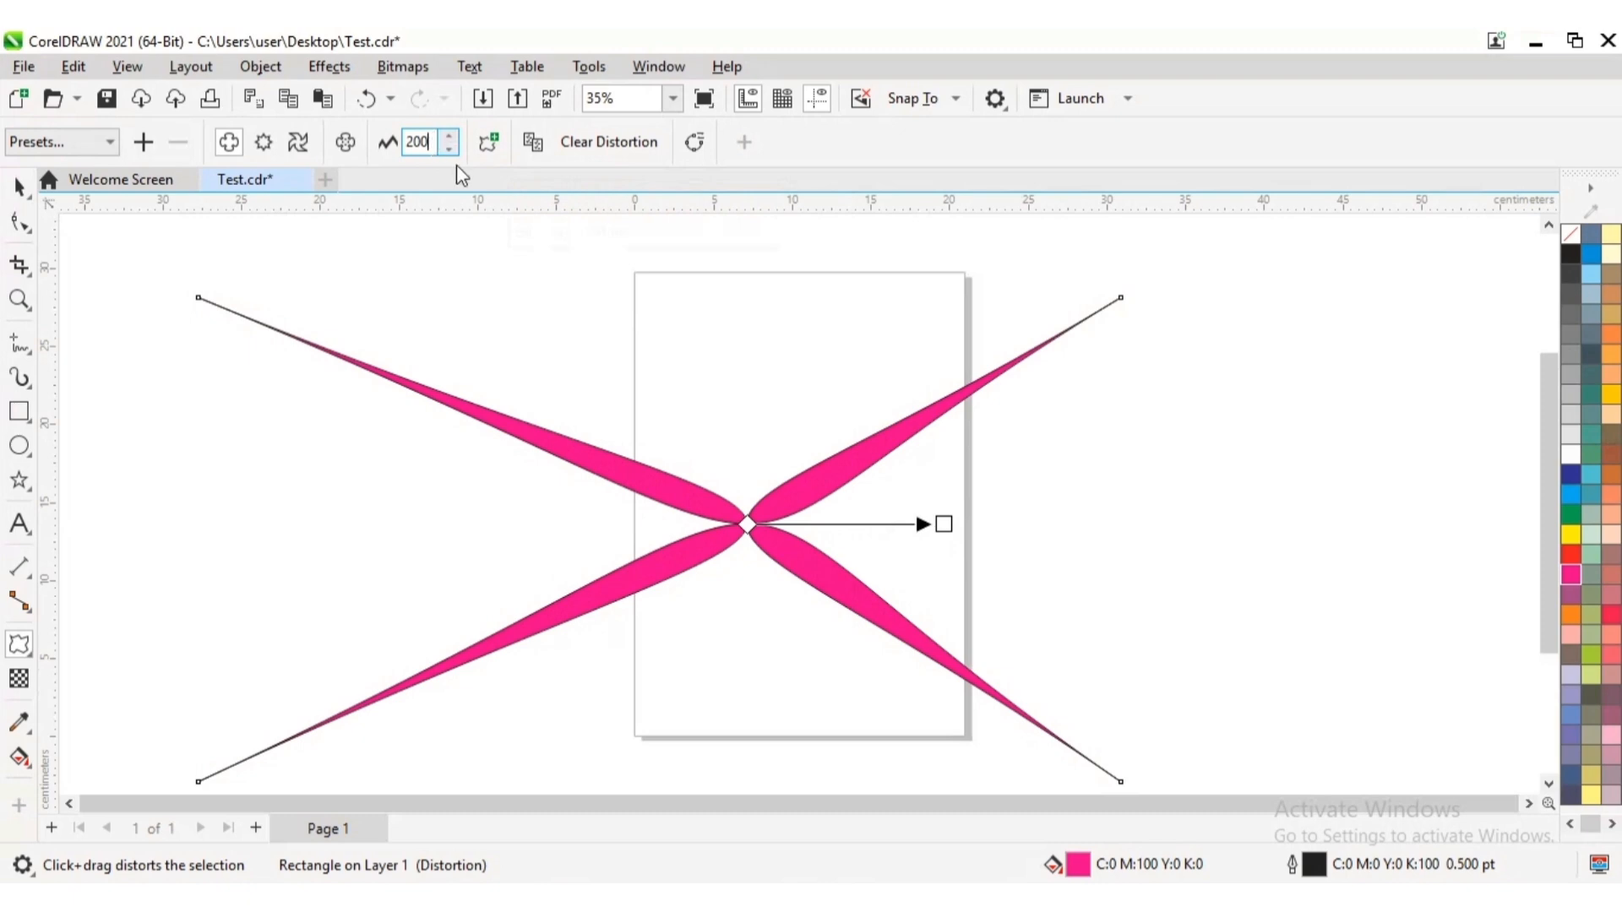
key("BackSpace")
key("BackSpace")
key("BackSpace")
type("120")
key("Return")
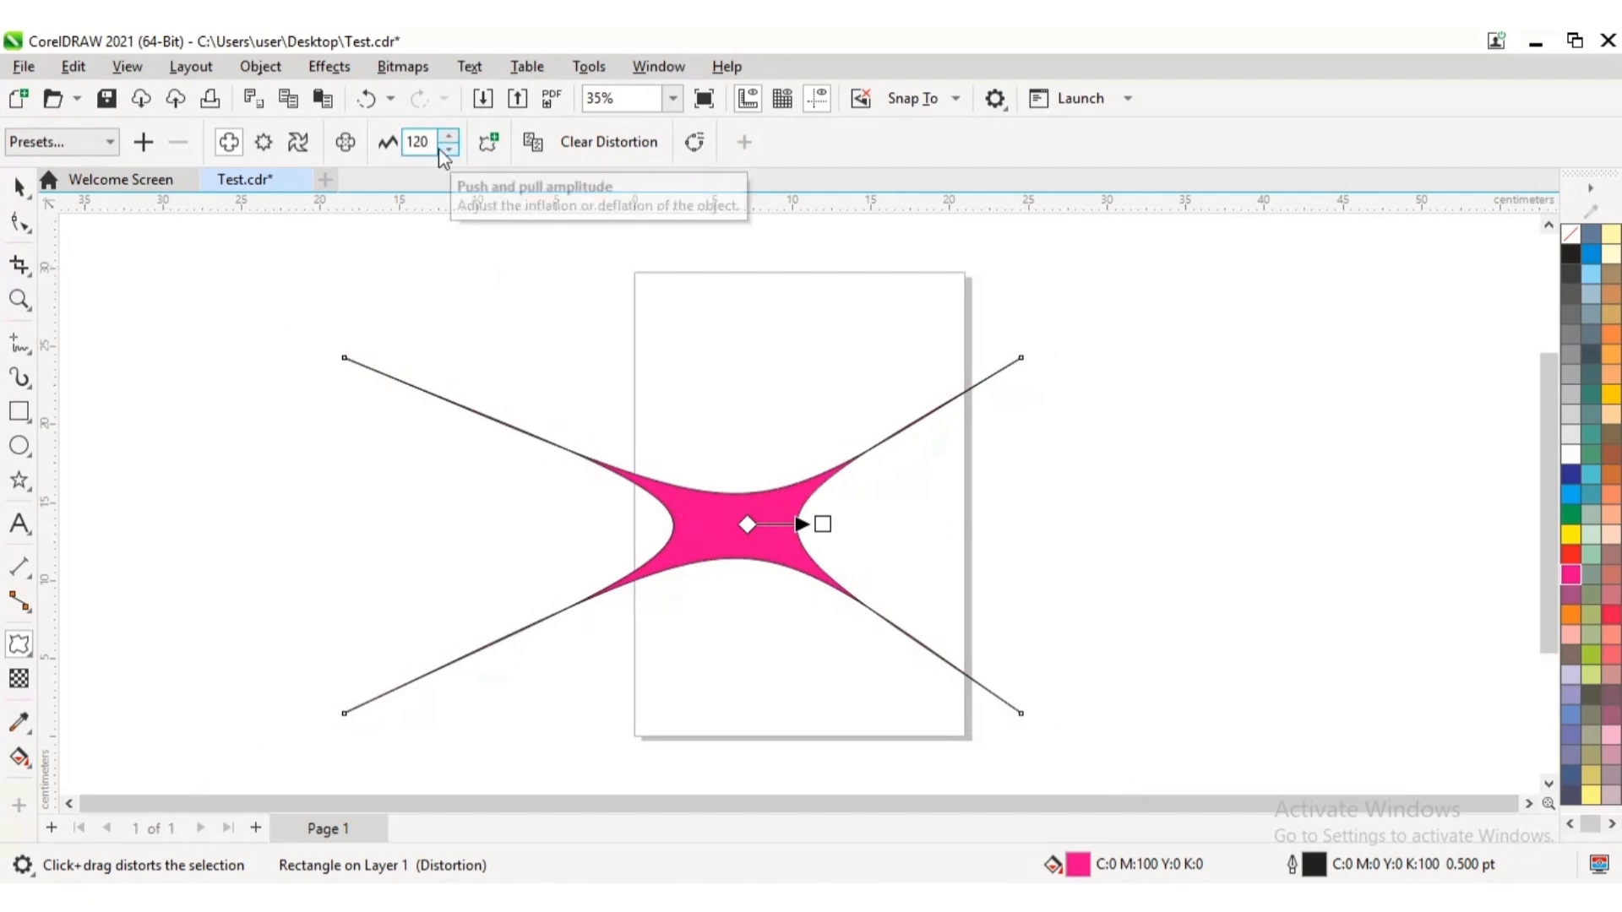
Set the magenta shape's push and pull amplitude to 50 and then to -50
key("BackSpace")
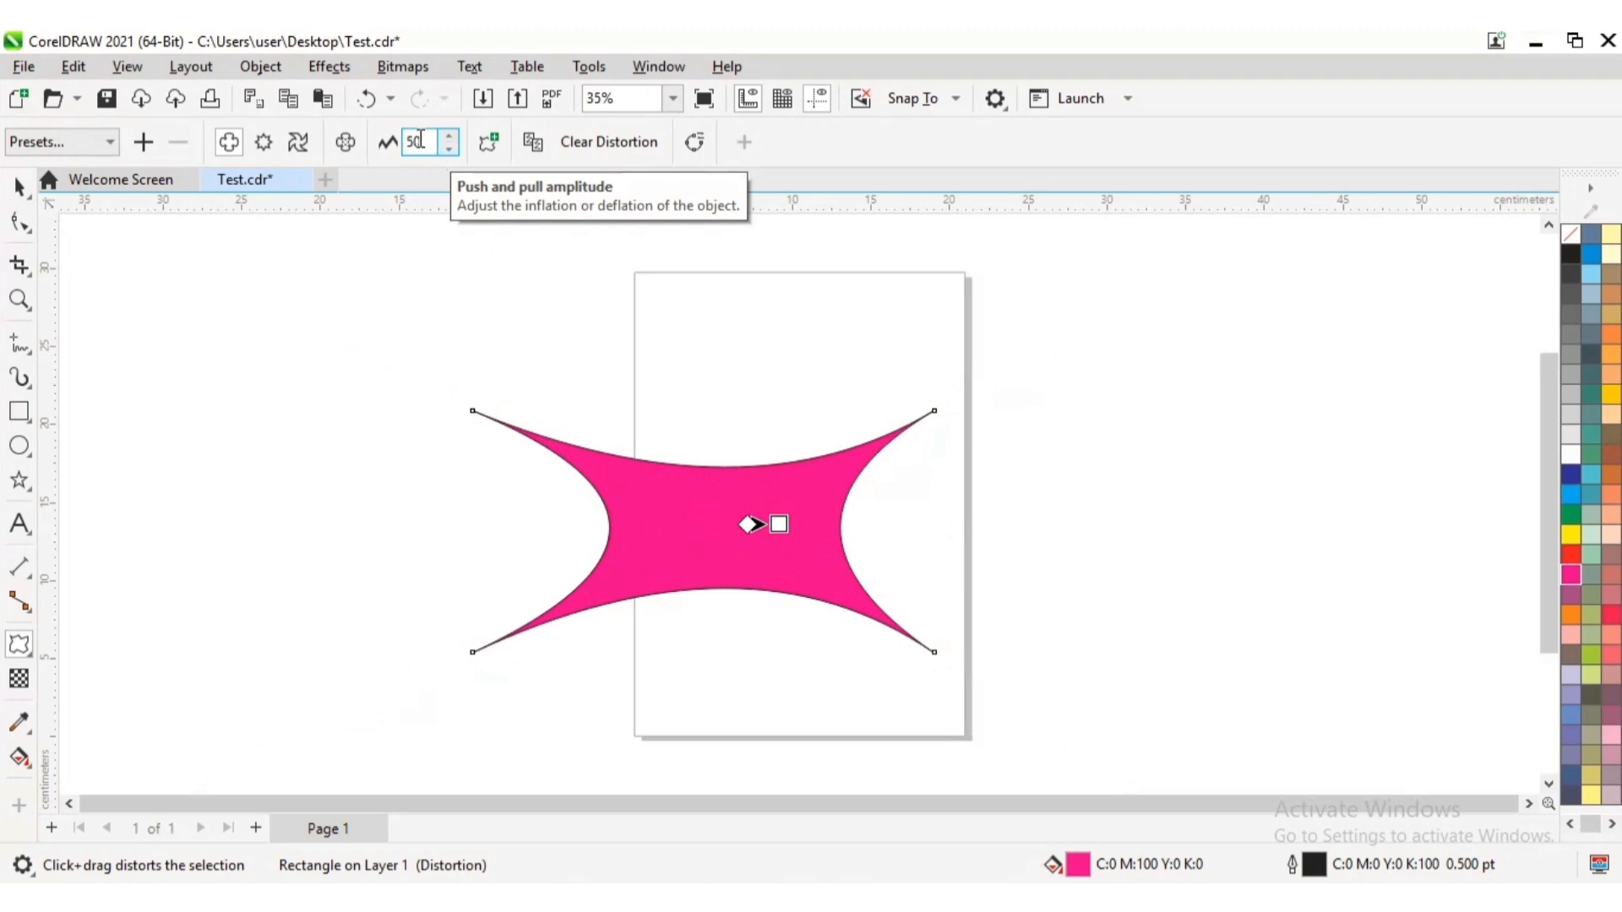
double_click(416, 145)
type("10")
left_click_drag(412, 140, 406, 141)
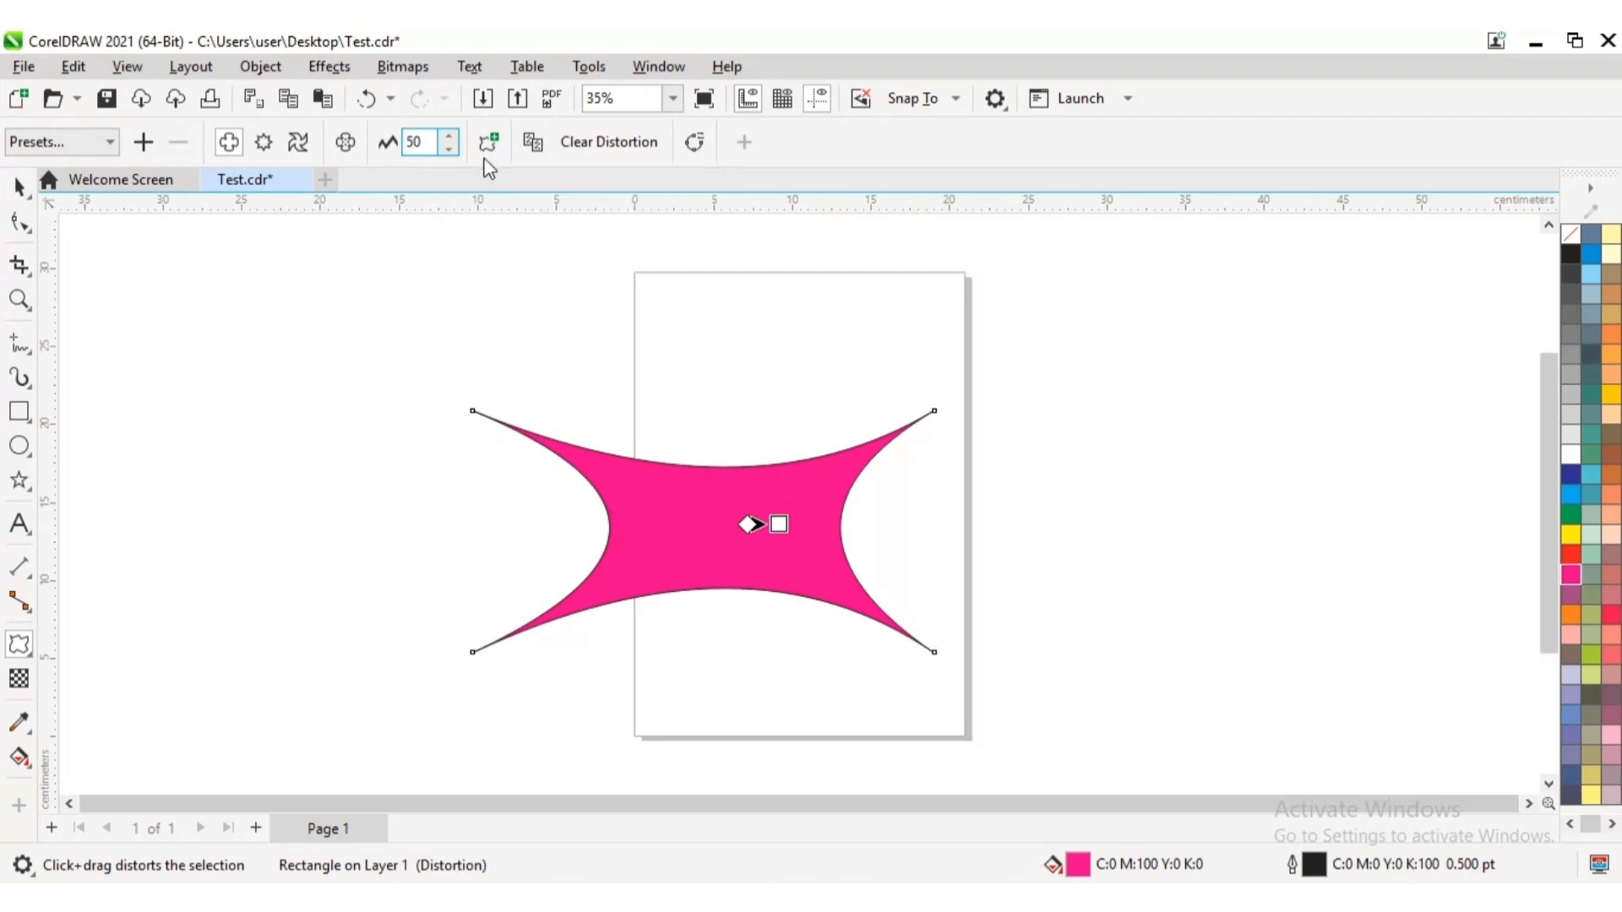
type("-")
key("Return")
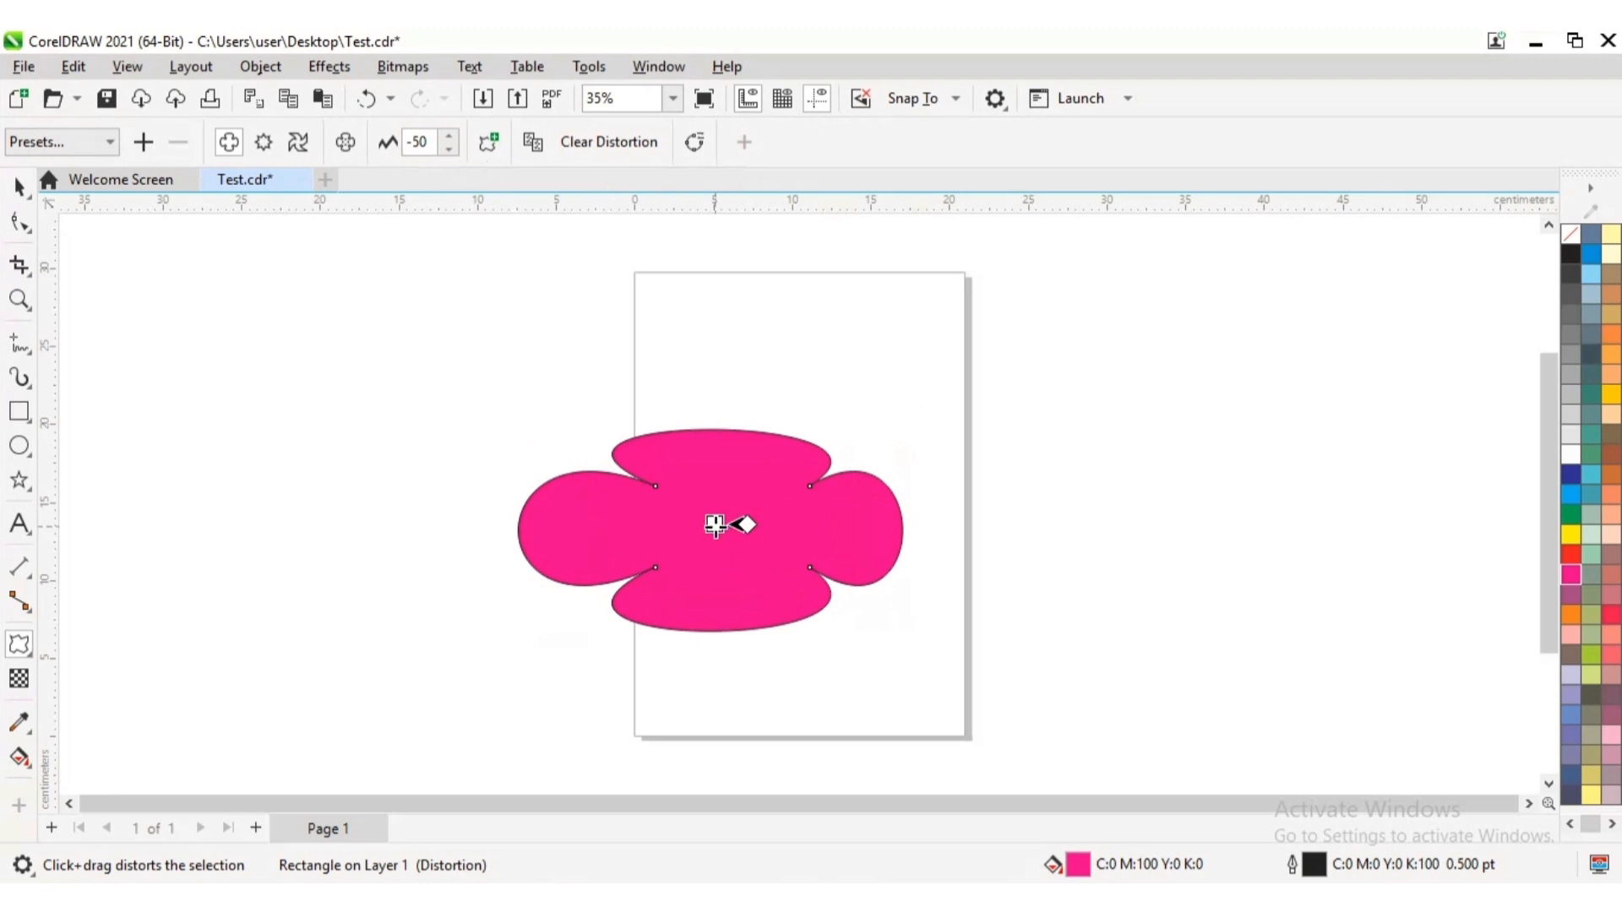
Adjust the distortion handle to an amplitude of about -57 and set the push and pull amplitude to -100
mouse_move(712, 523)
left_mouse_down()
mouse_move(640, 524)
mouse_move(709, 525)
left_mouse_up()
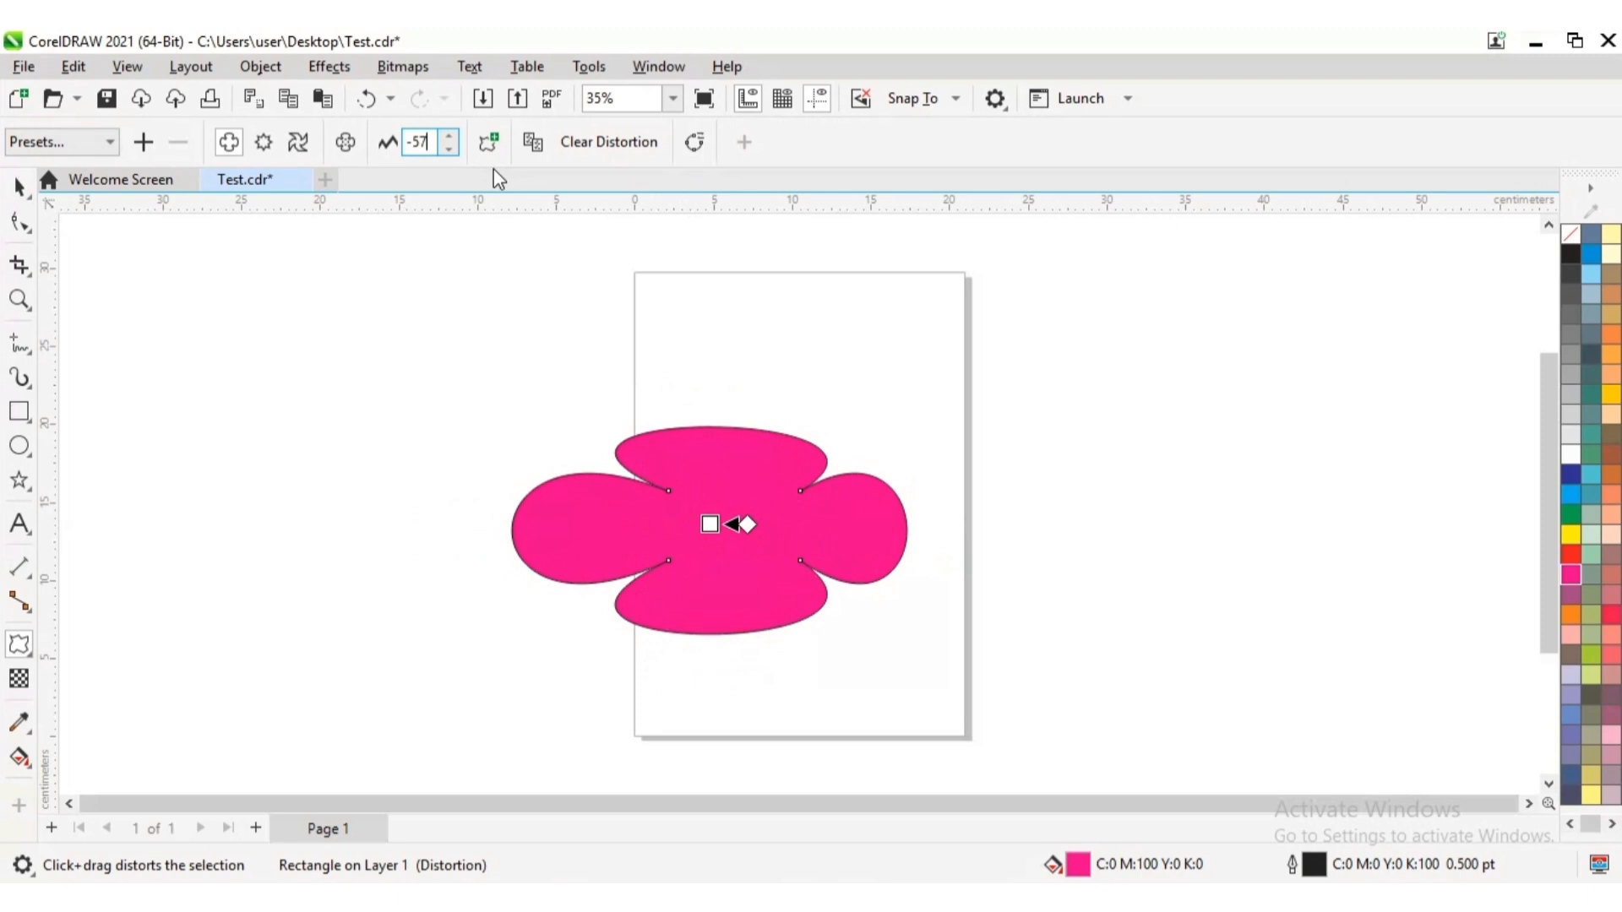
key("BackSpace")
key("BackSpace")
key("BackSpace")
type("-100")
key("Return")
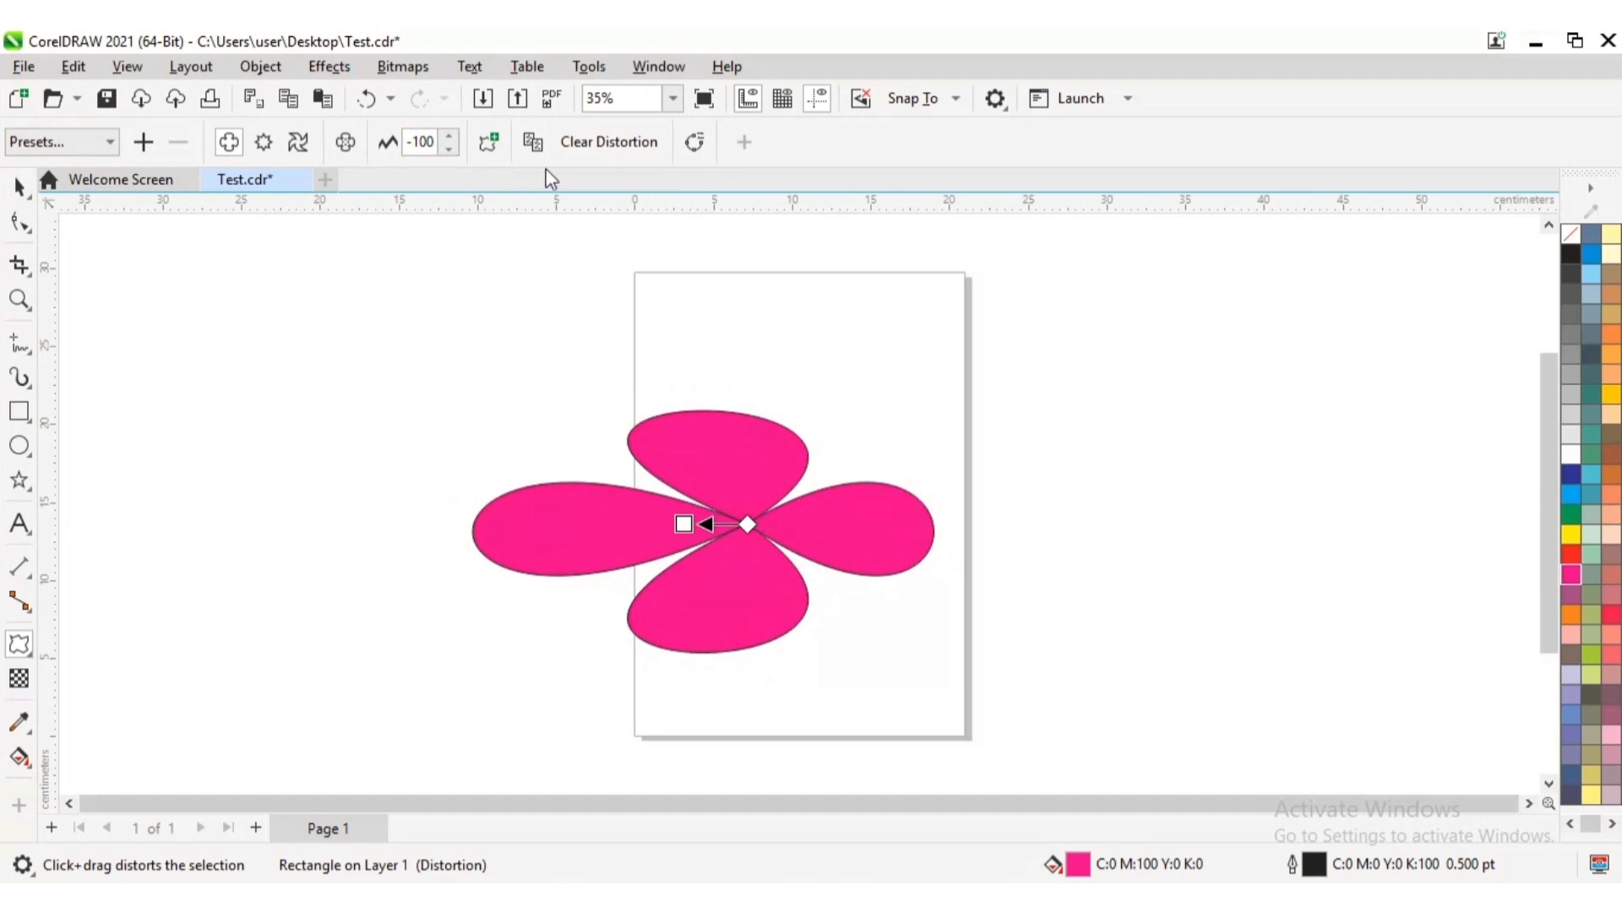
Clear the magenta shape's push and pull distortion and twist it about 163 degrees counterclockwise with the Twister distortion
left_click(600, 142)
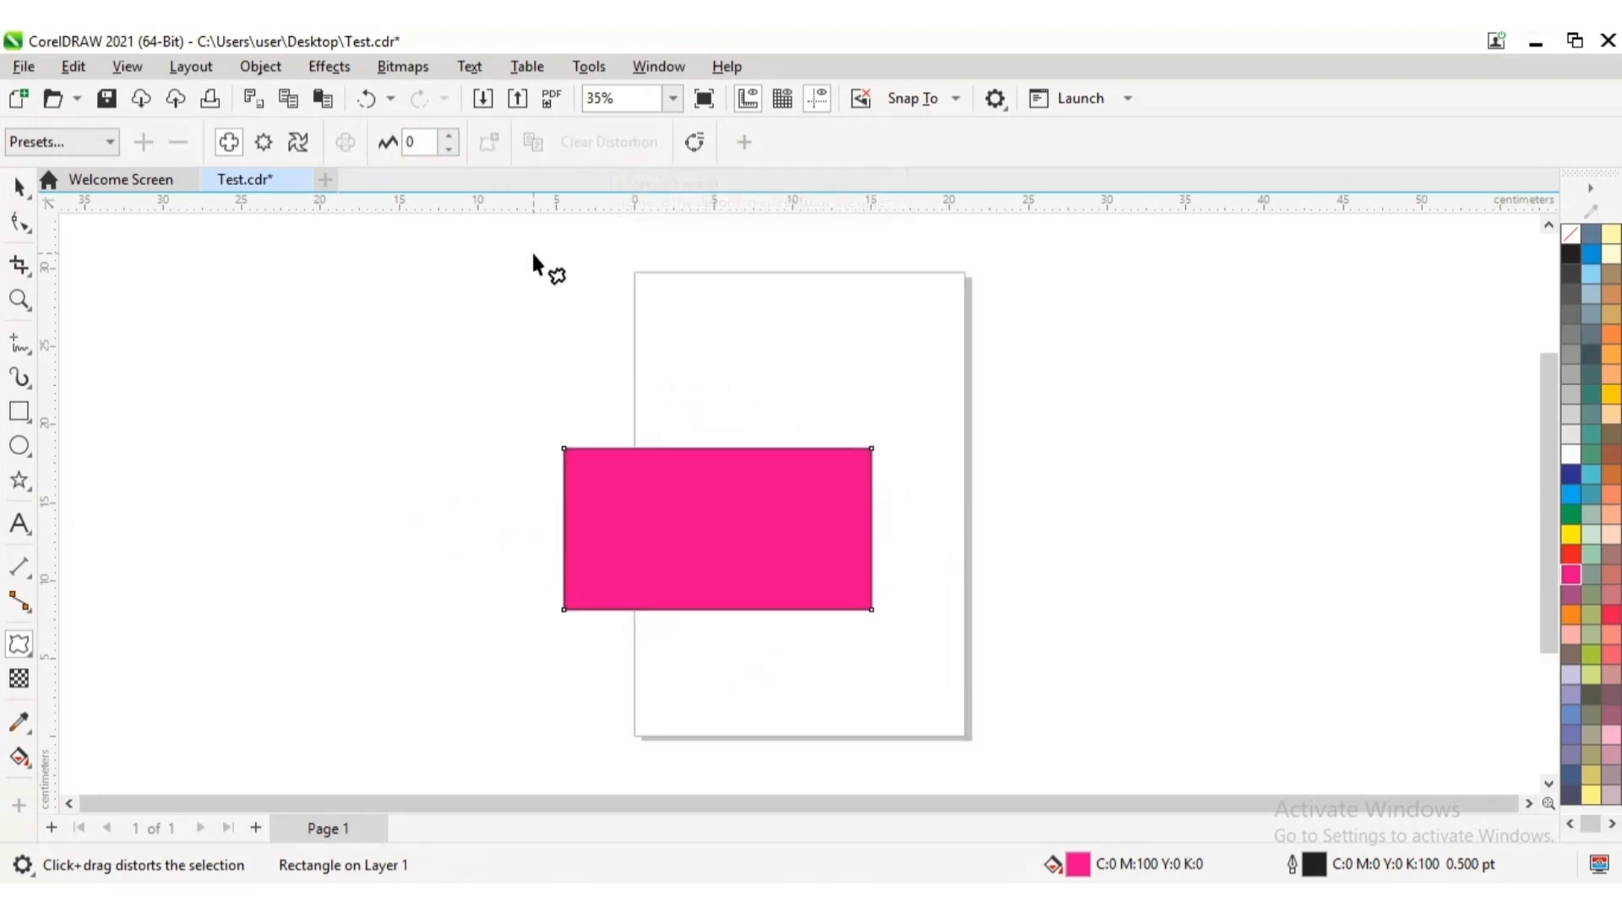
left_click(297, 143)
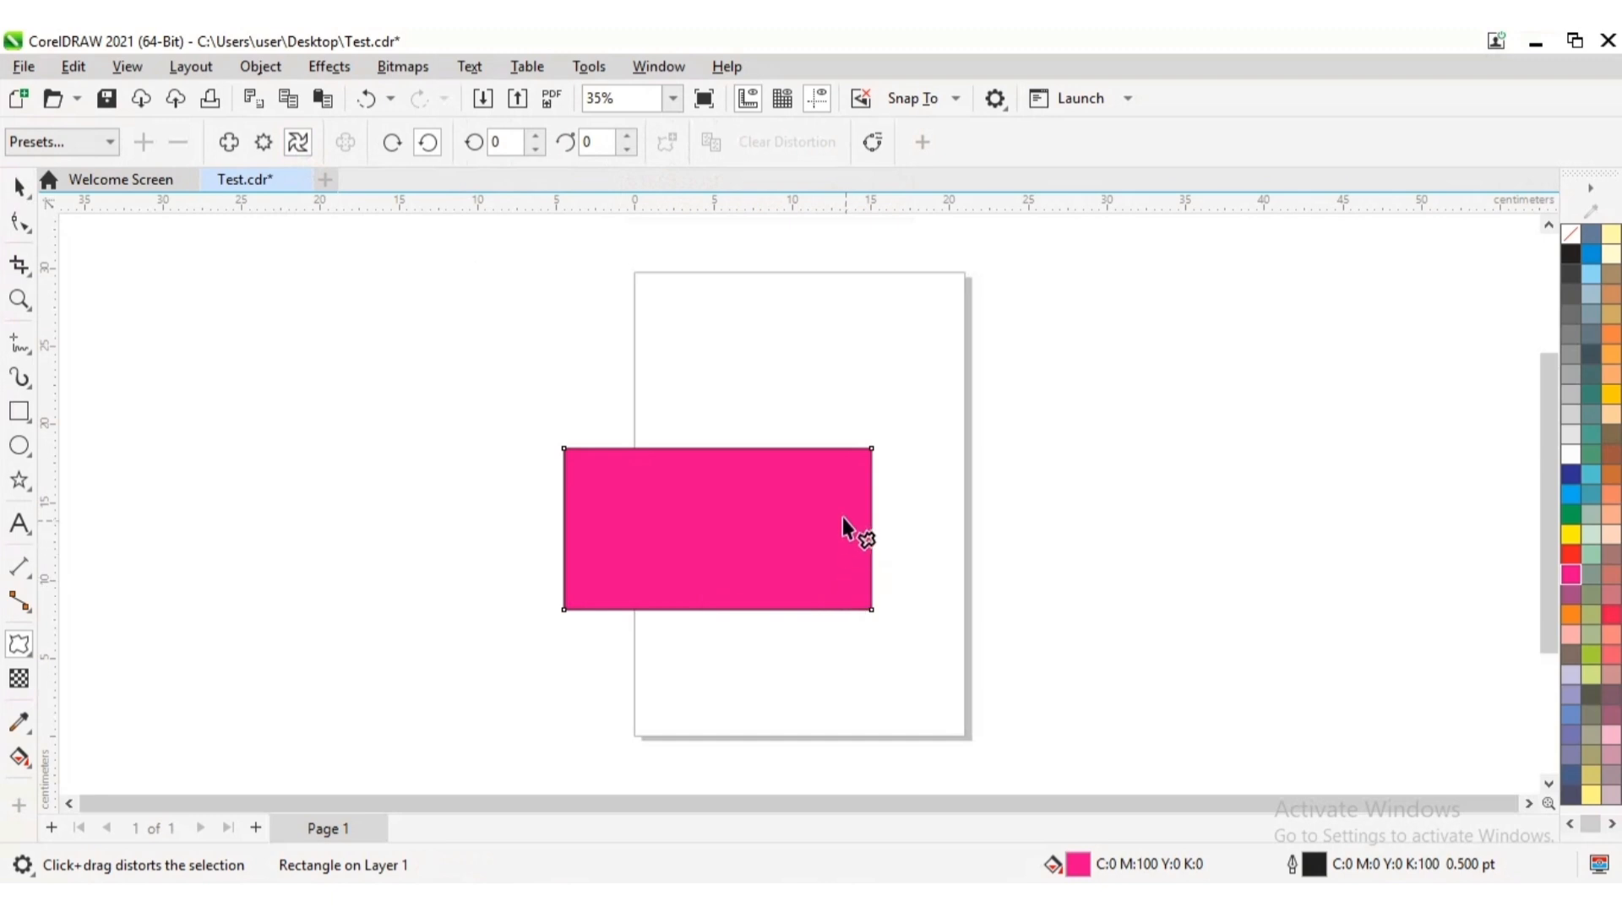
left_click_drag(849, 481, 578, 403)
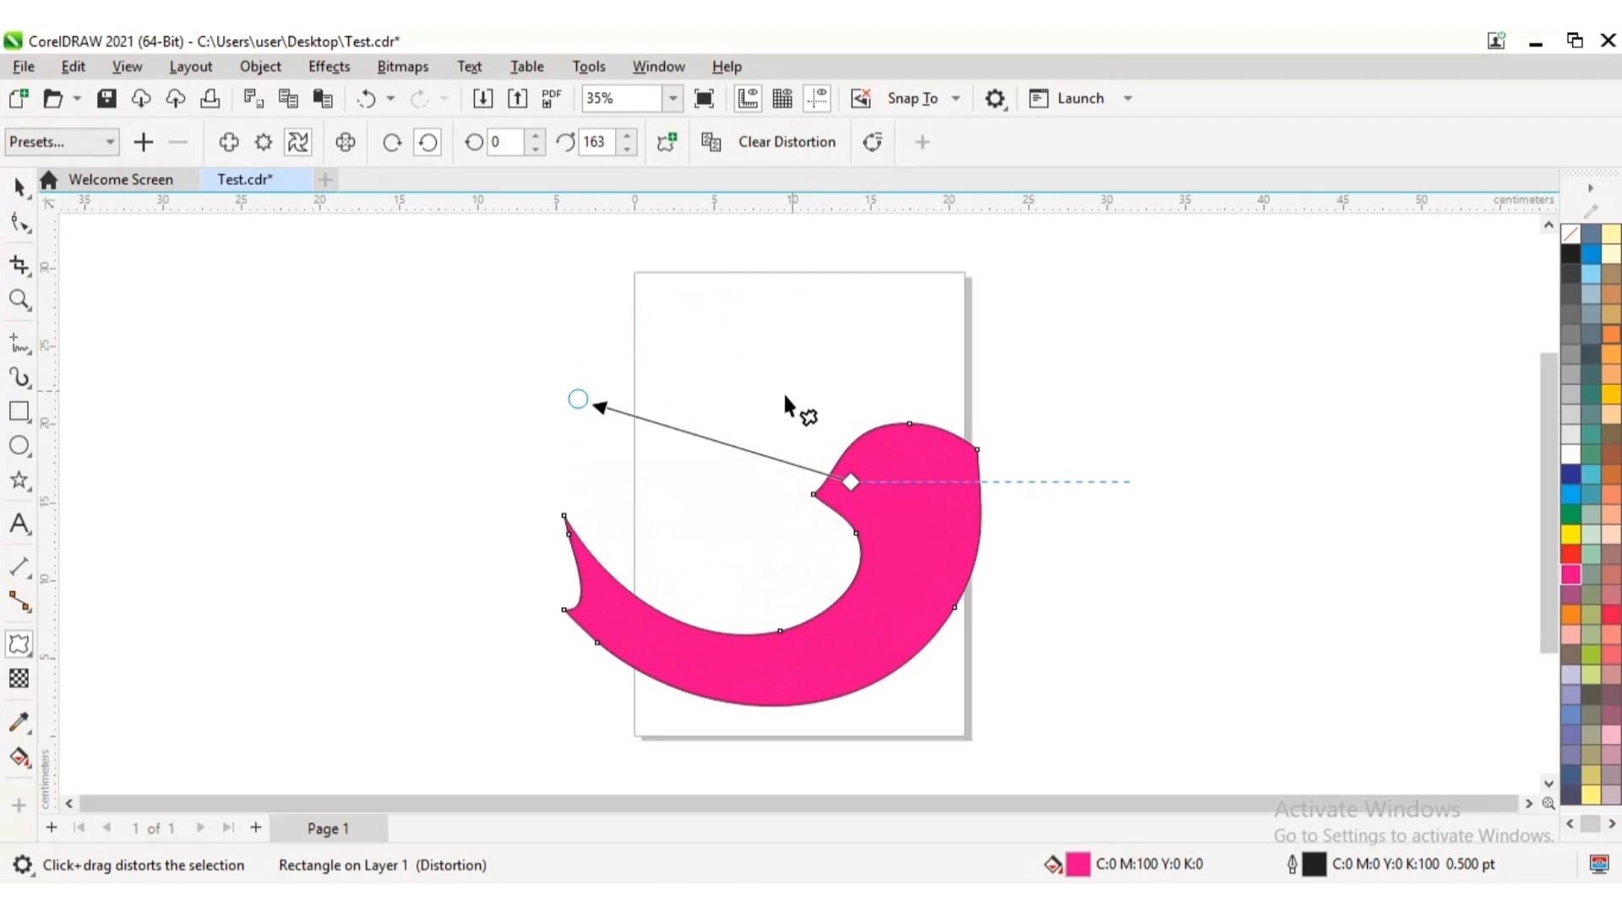
Rework the twister handle through clockwise twists of about 149 and 37 degrees to three complete counterclockwise rotations plus about 3 degrees
left_click_drag(574, 397, 517, 672)
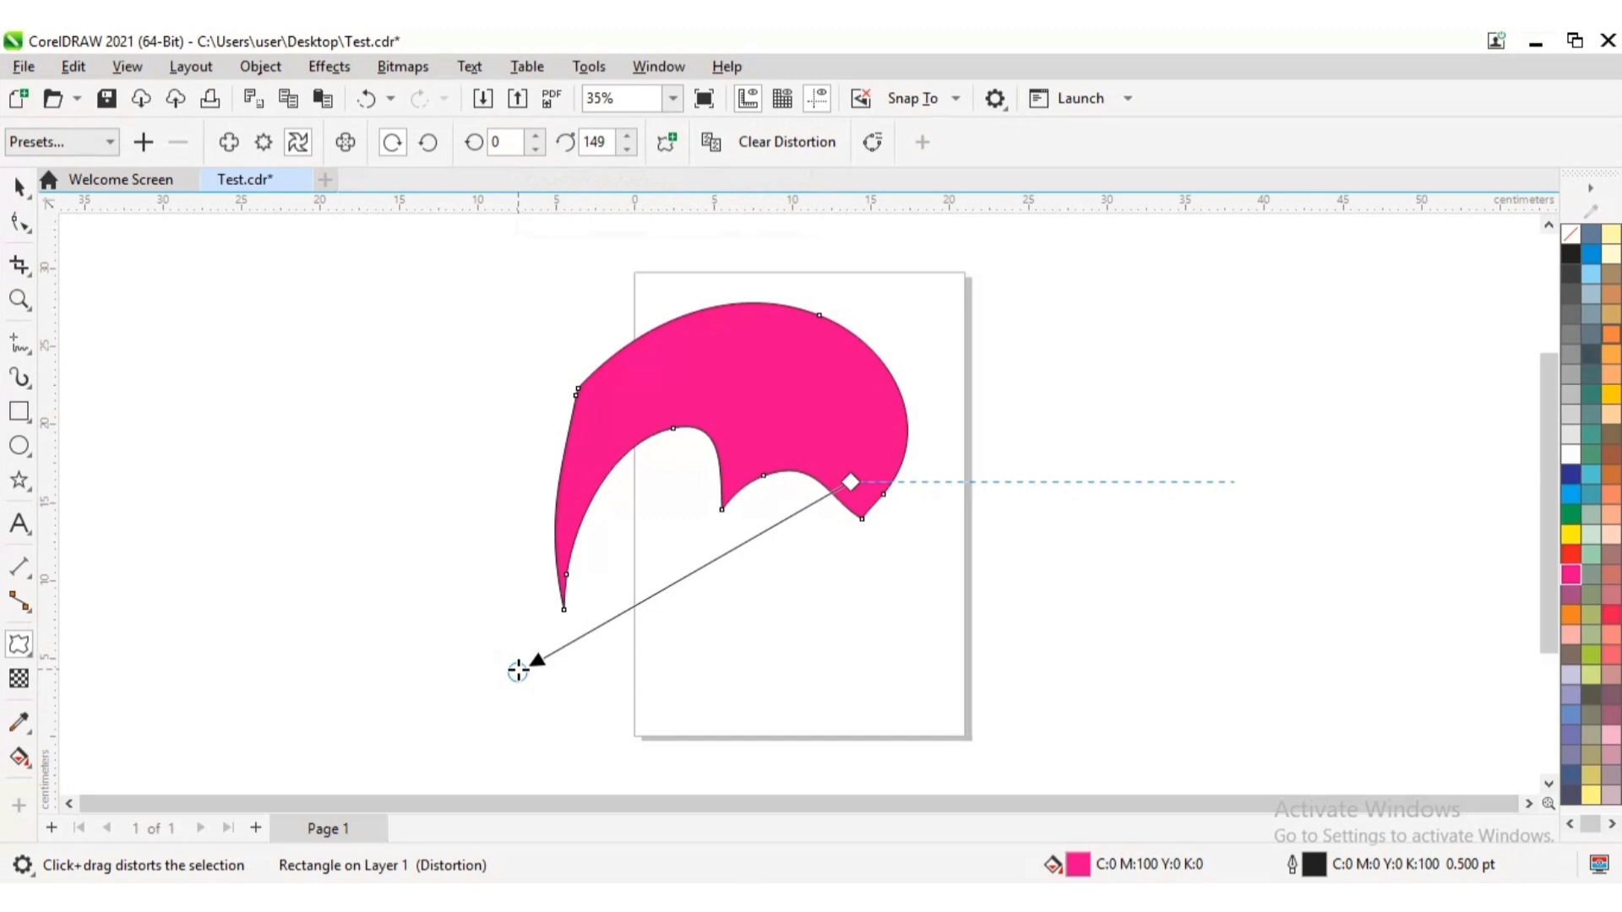
left_click_drag(518, 672, 1002, 602)
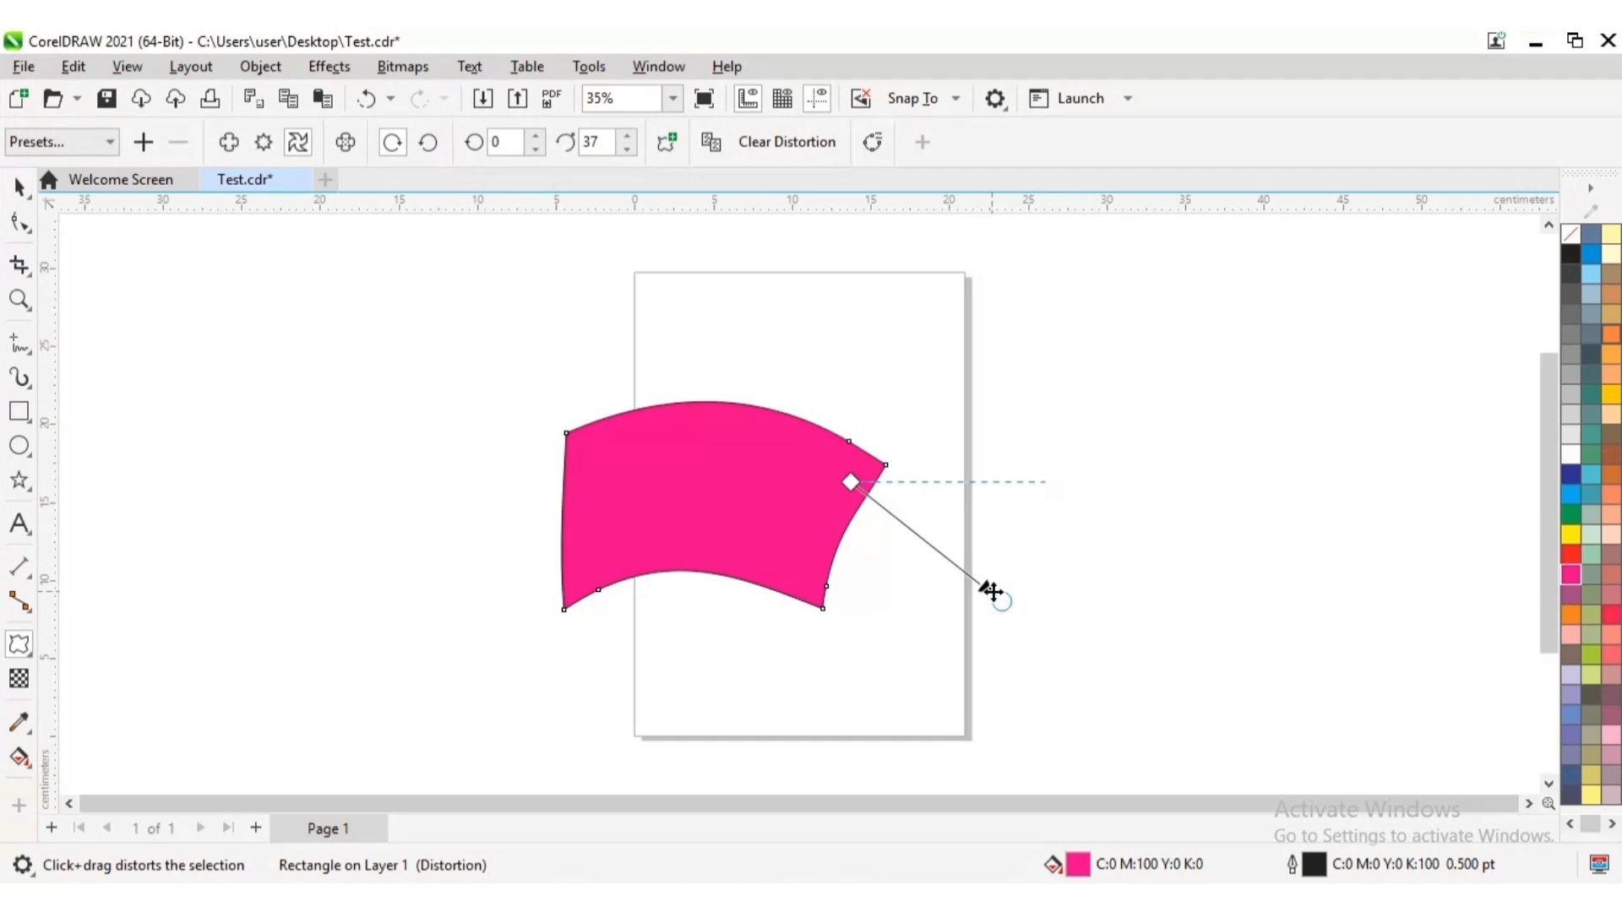
left_click_drag(999, 591, 1208, 469)
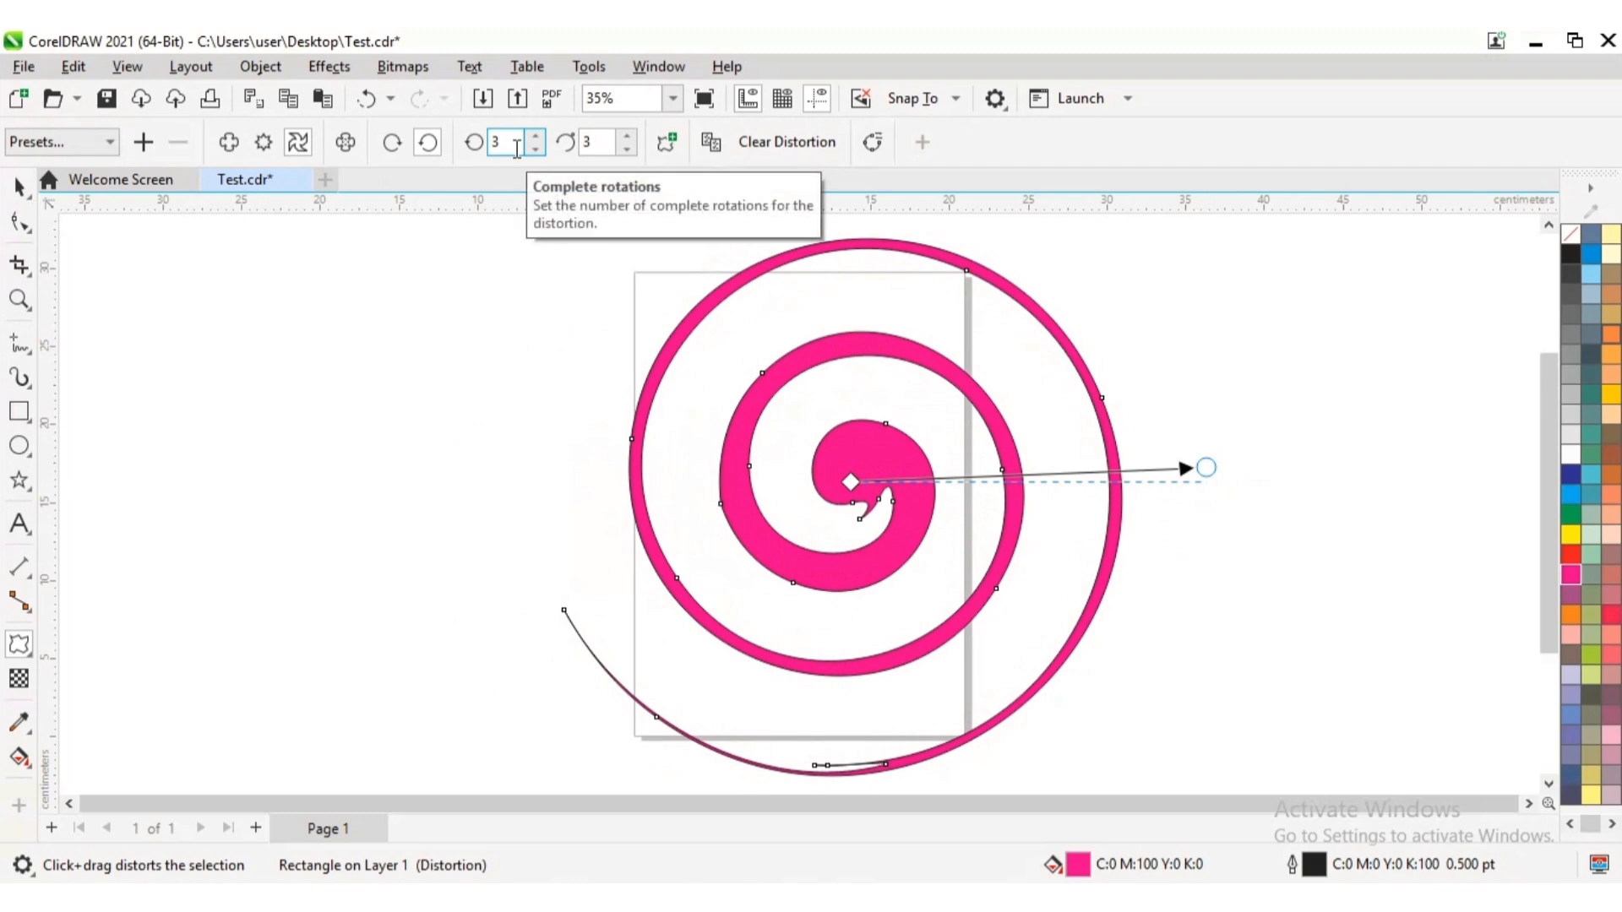
Raise the twister distortion's complete rotations to 6
left_click(538, 135)
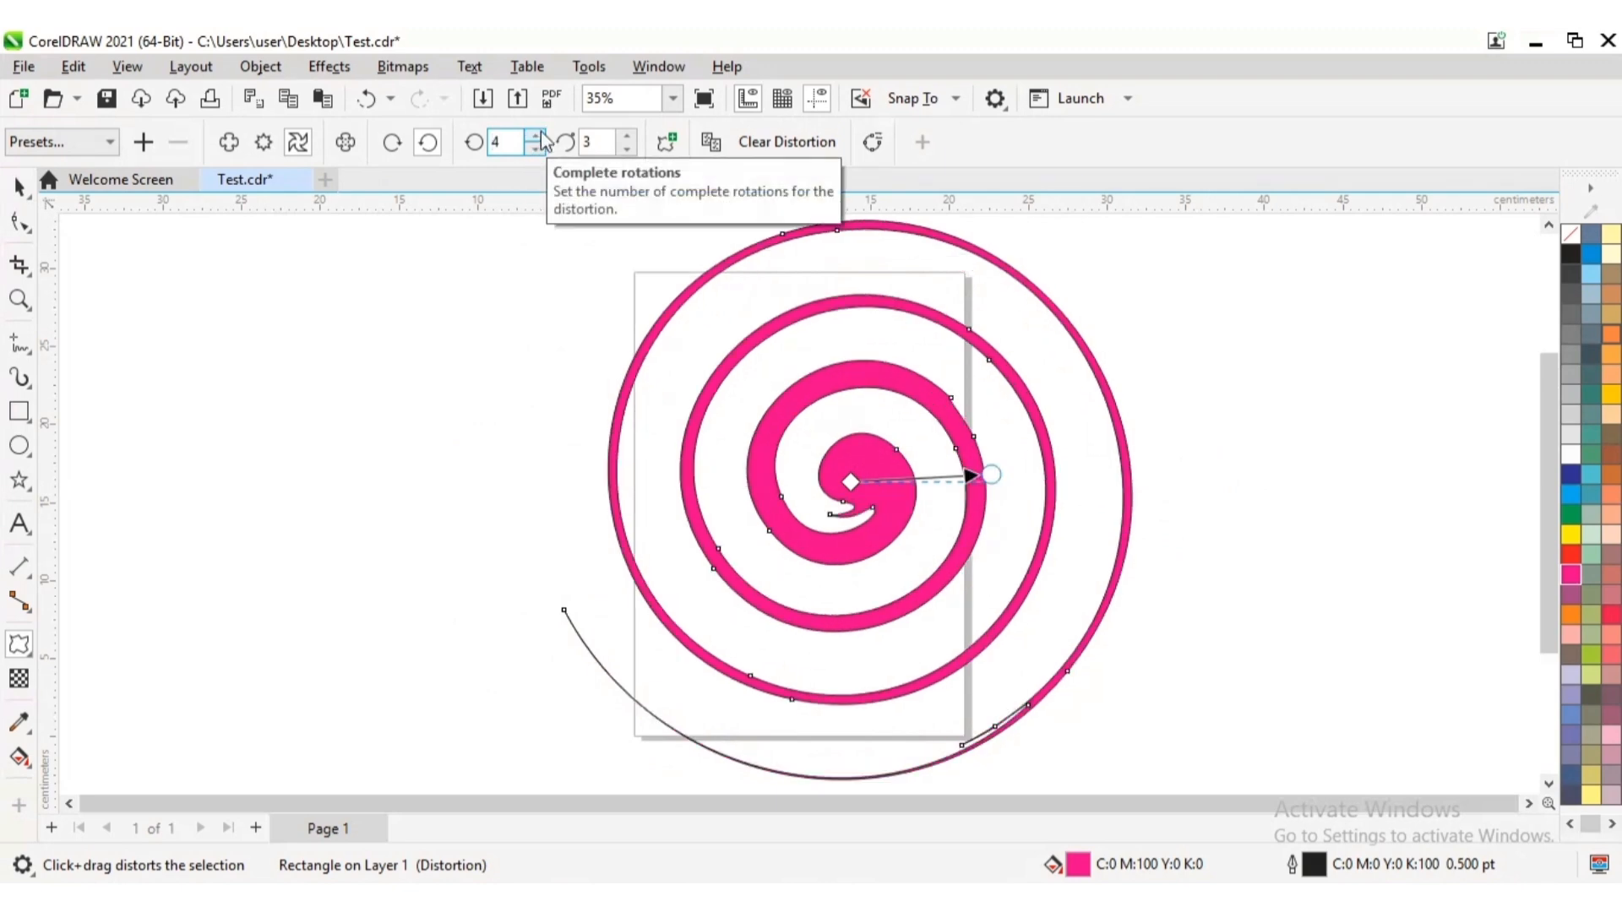
left_click(536, 135)
left_click(536, 135)
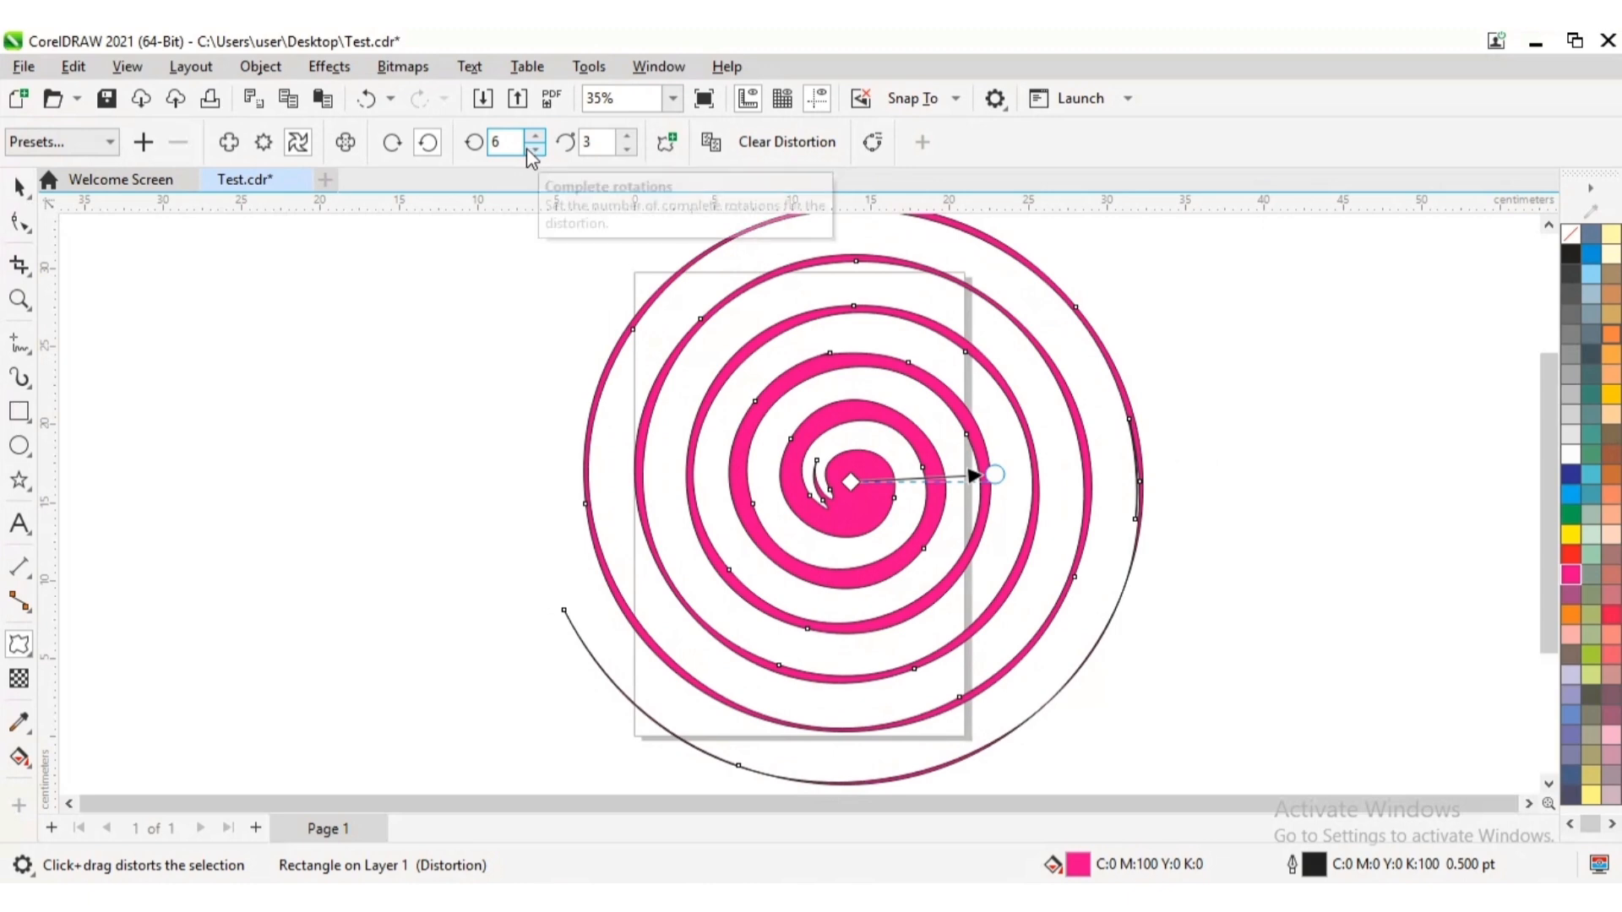
Lower the twister distortion's complete rotations to 3 and then to 0
left_click(535, 150)
left_click(527, 151)
left_click(527, 150)
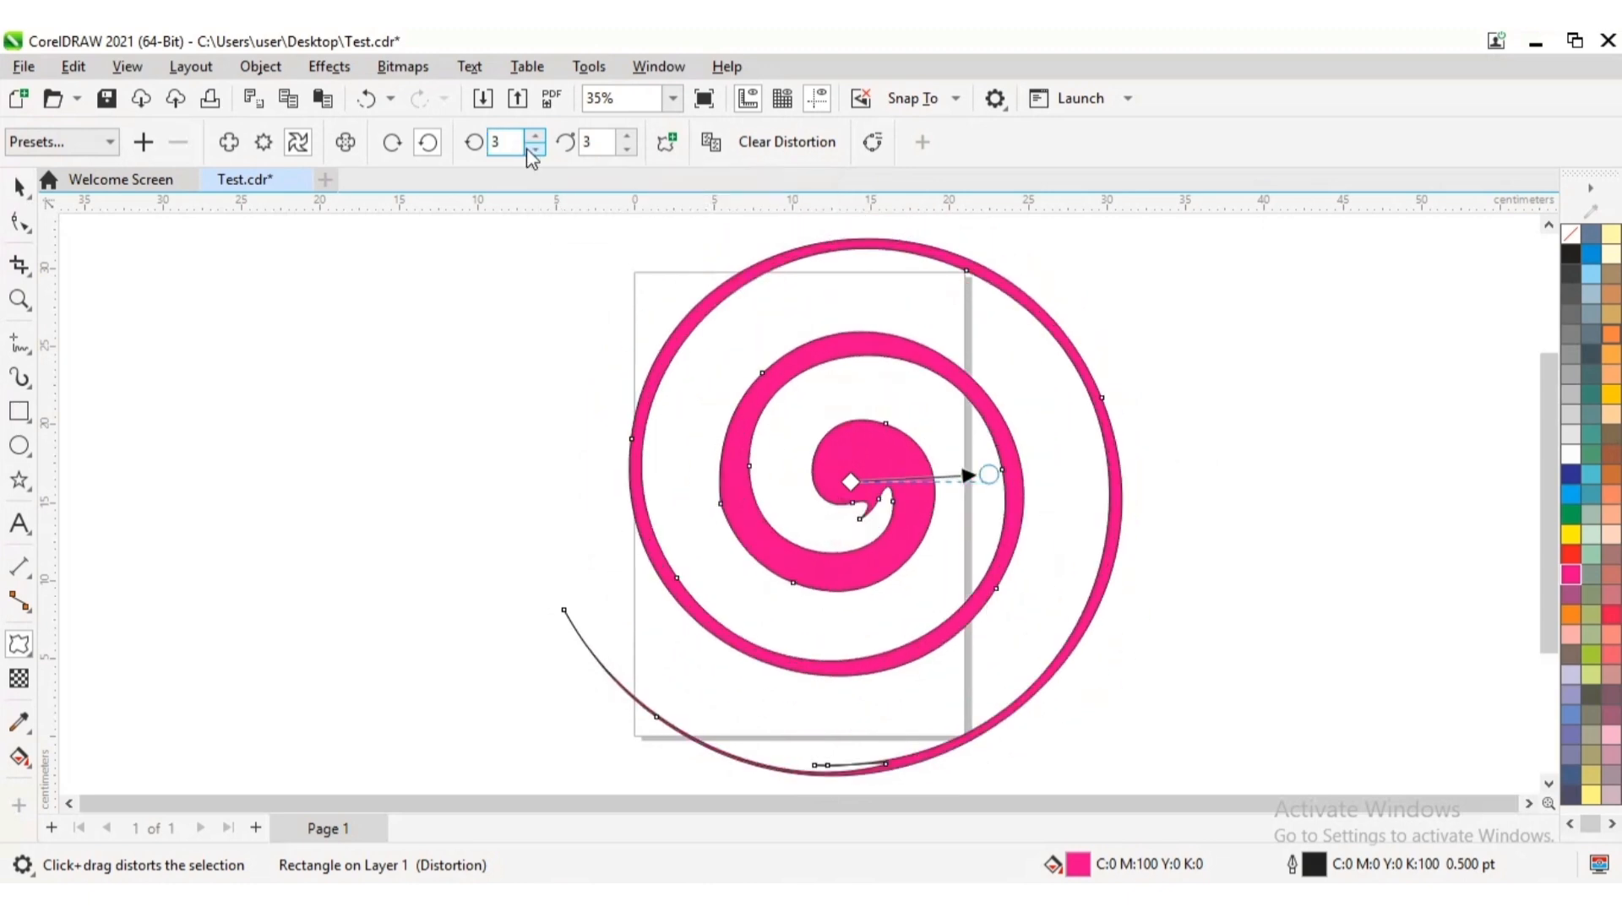
left_click(527, 150)
left_click(527, 150)
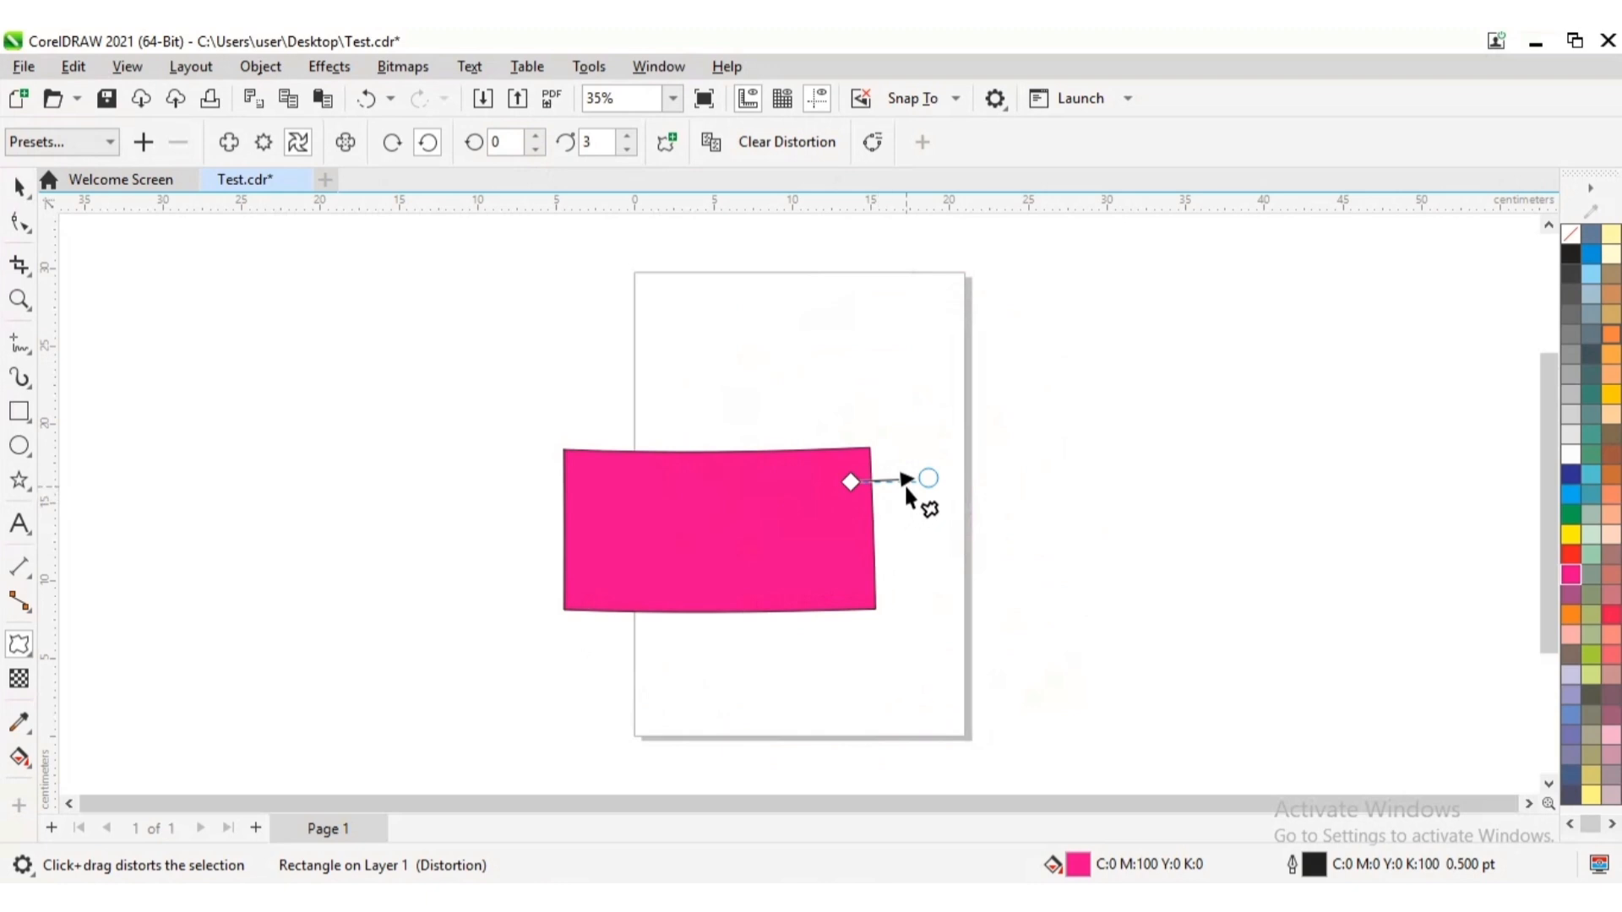
Twist the magenta rectangle through two full counterclockwise rotations around a point near its right side and raise the complete rotations to 4
left_click_drag(905, 486, 845, 321)
left_click_drag(627, 361, 1129, 489)
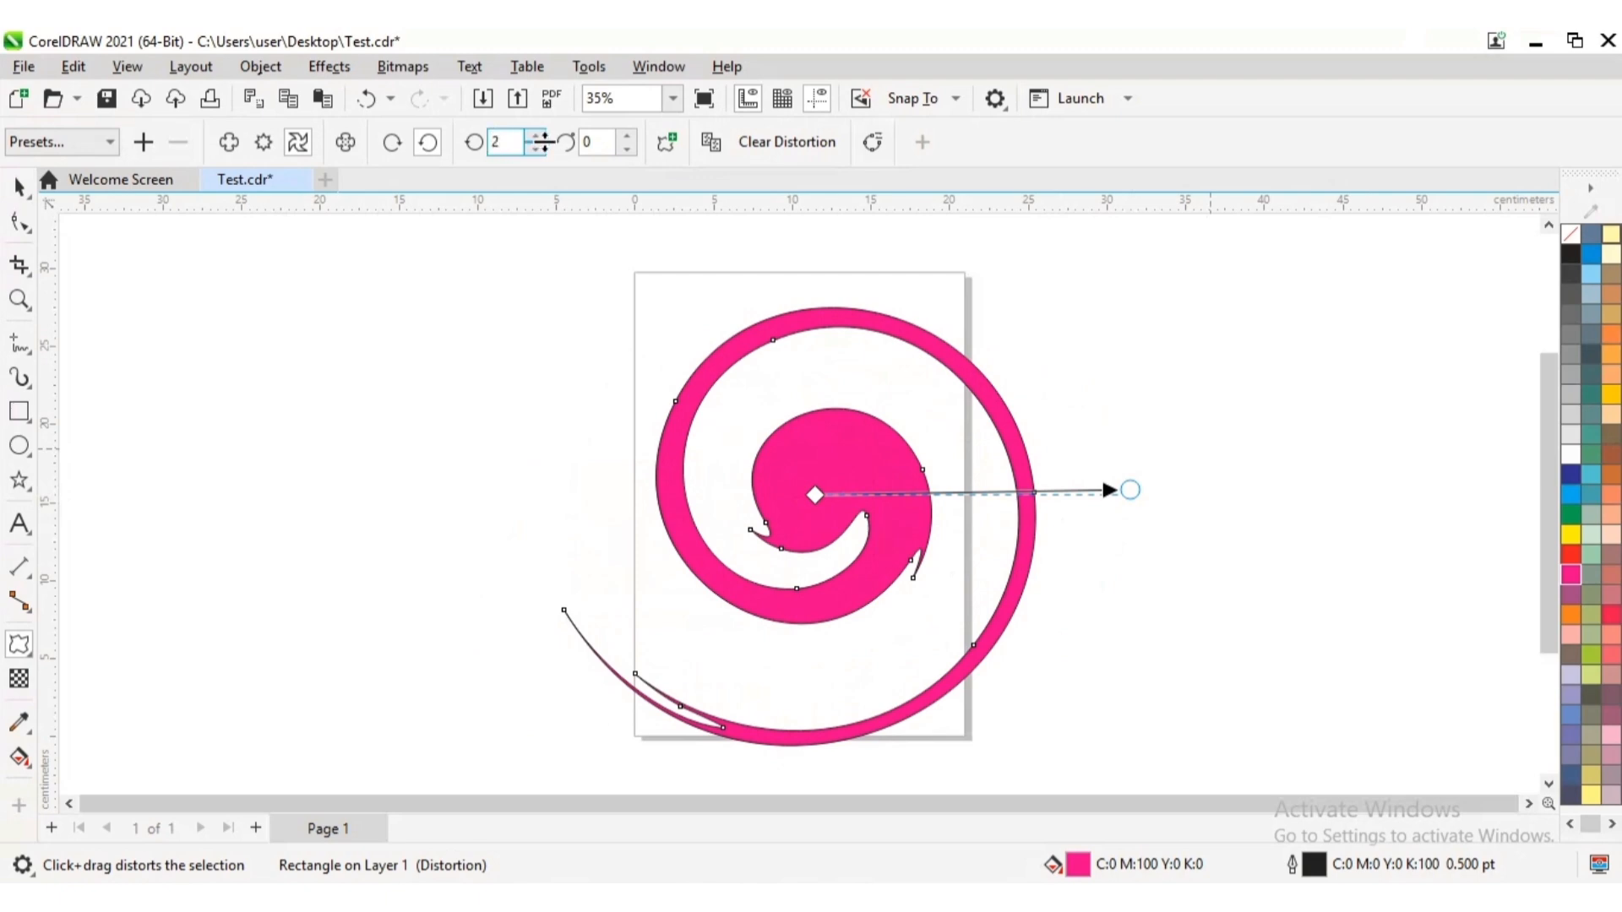
left_click(539, 137)
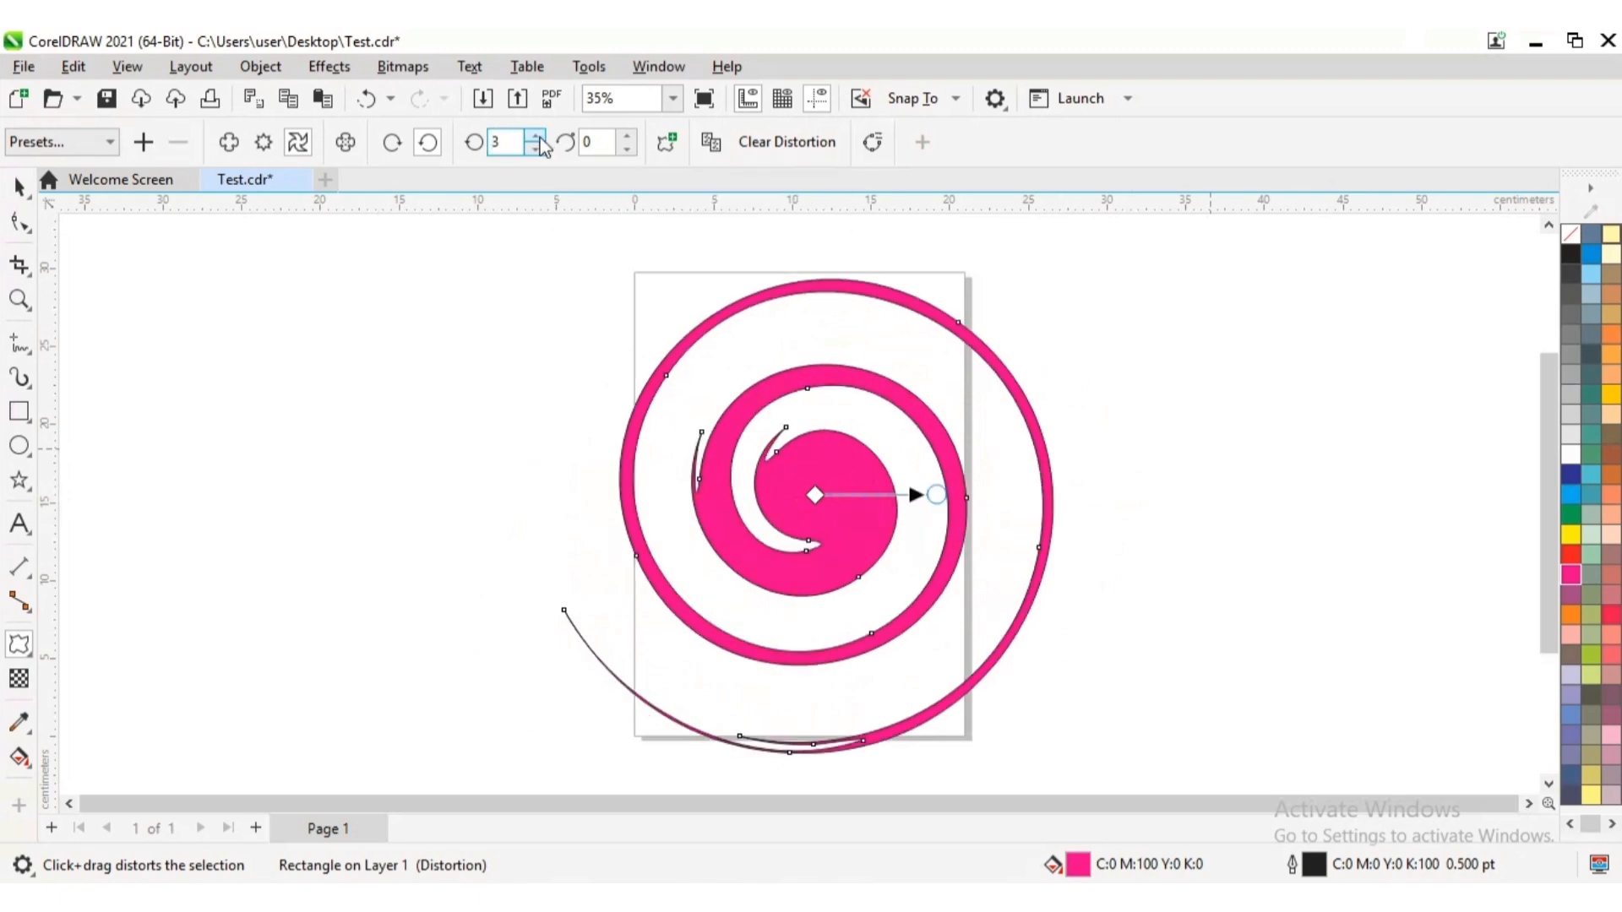
left_click(539, 137)
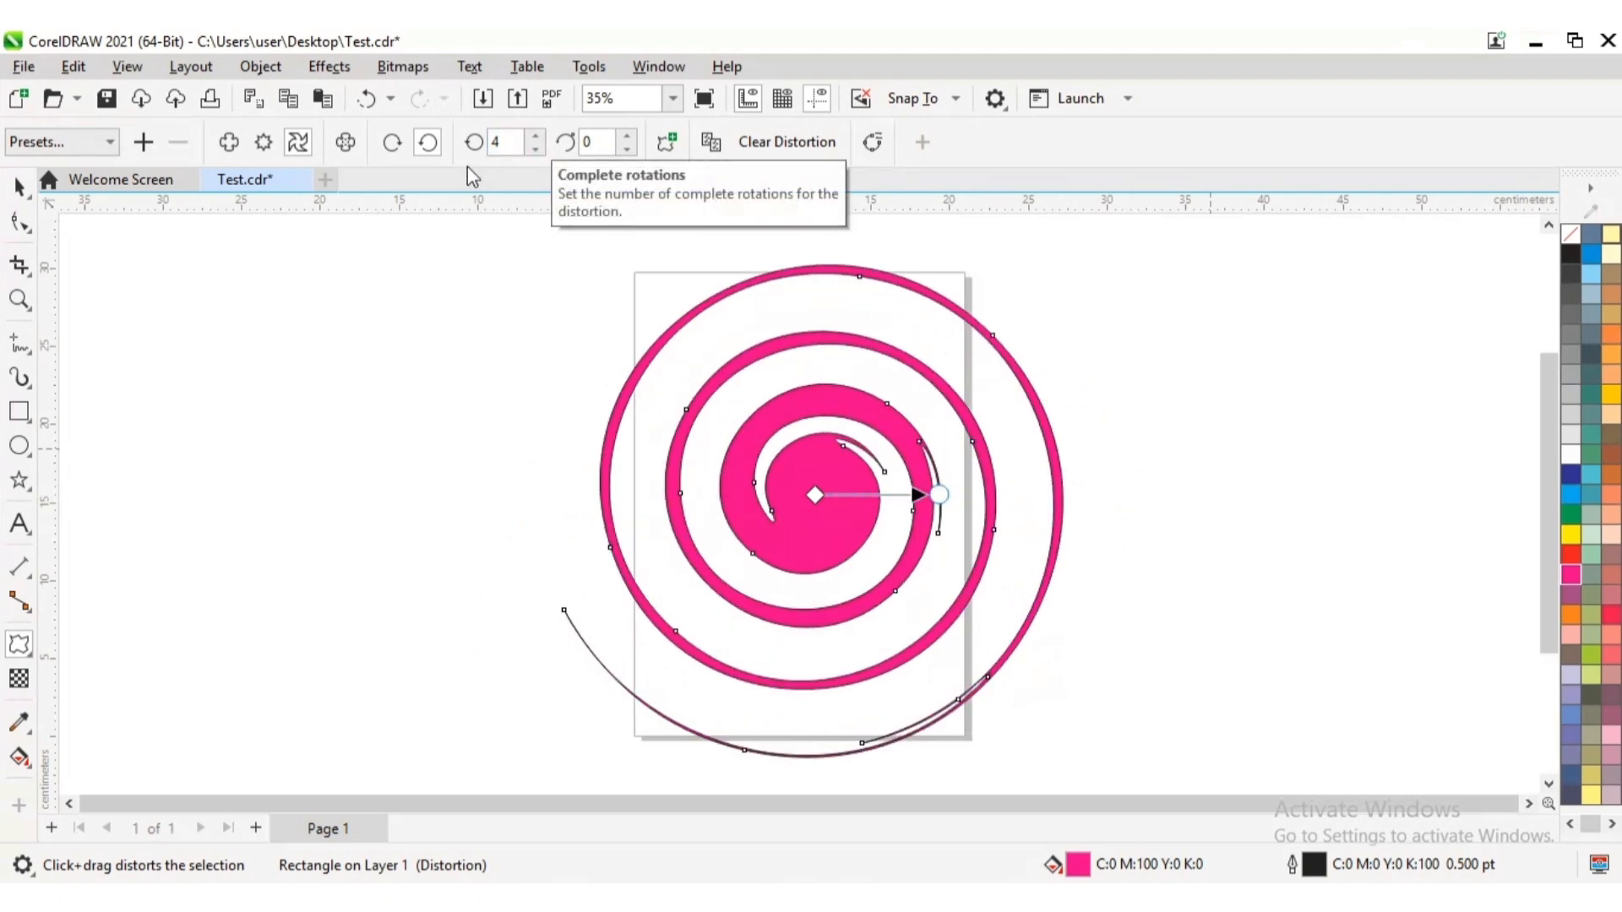
Switch the twister distortion to clockwise rotation and lower its complete rotations to 0
left_click(393, 143)
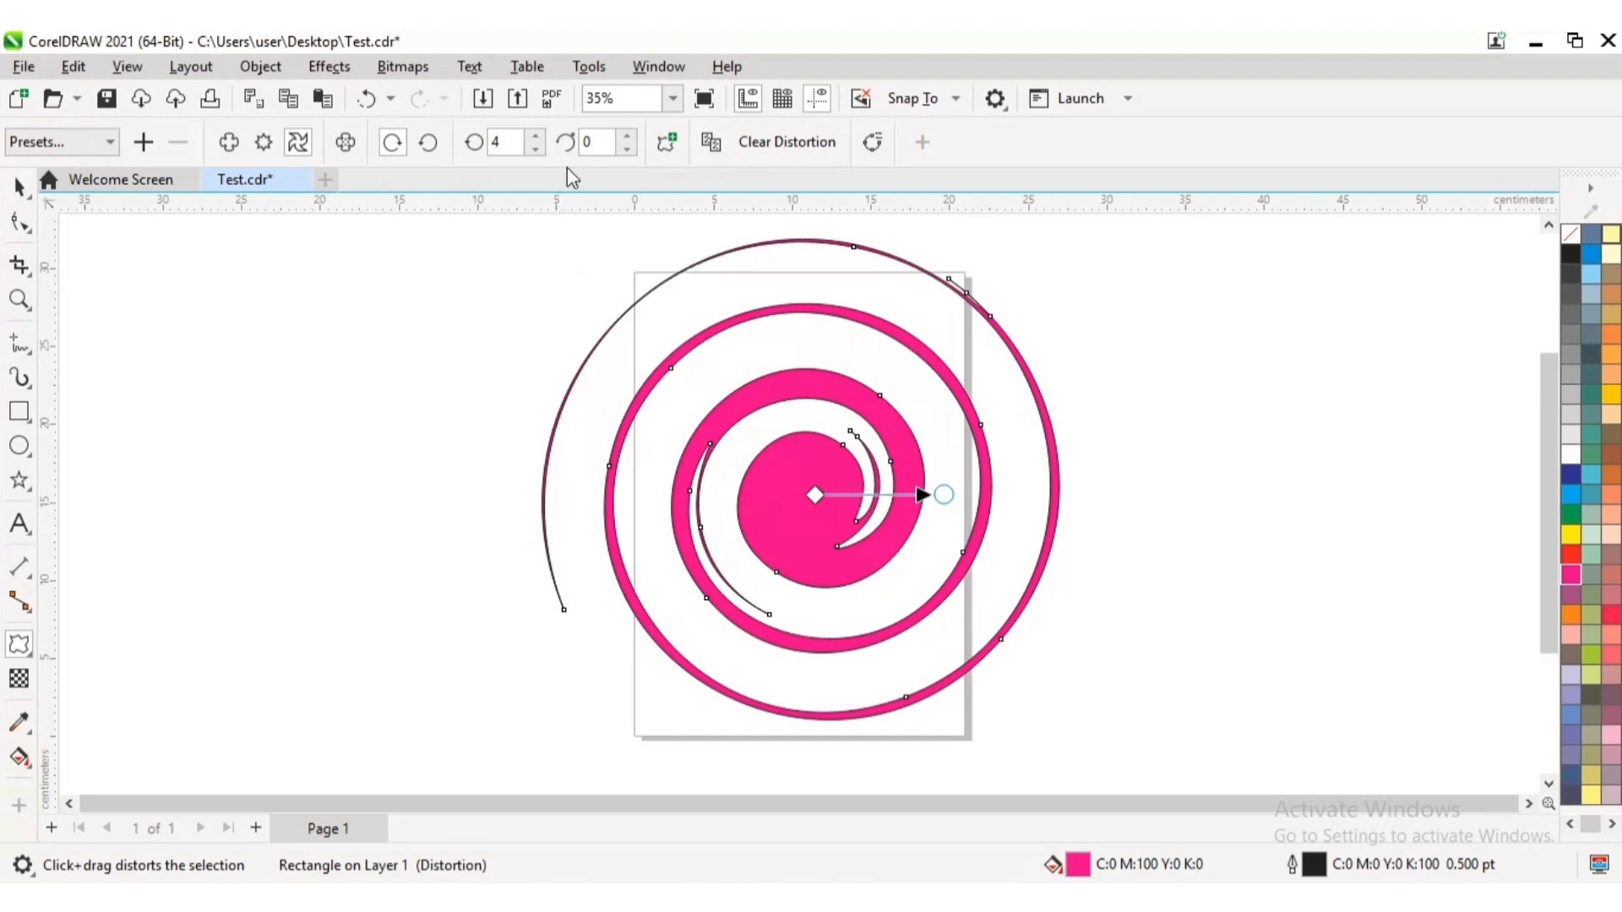
left_click(539, 149)
left_click(539, 150)
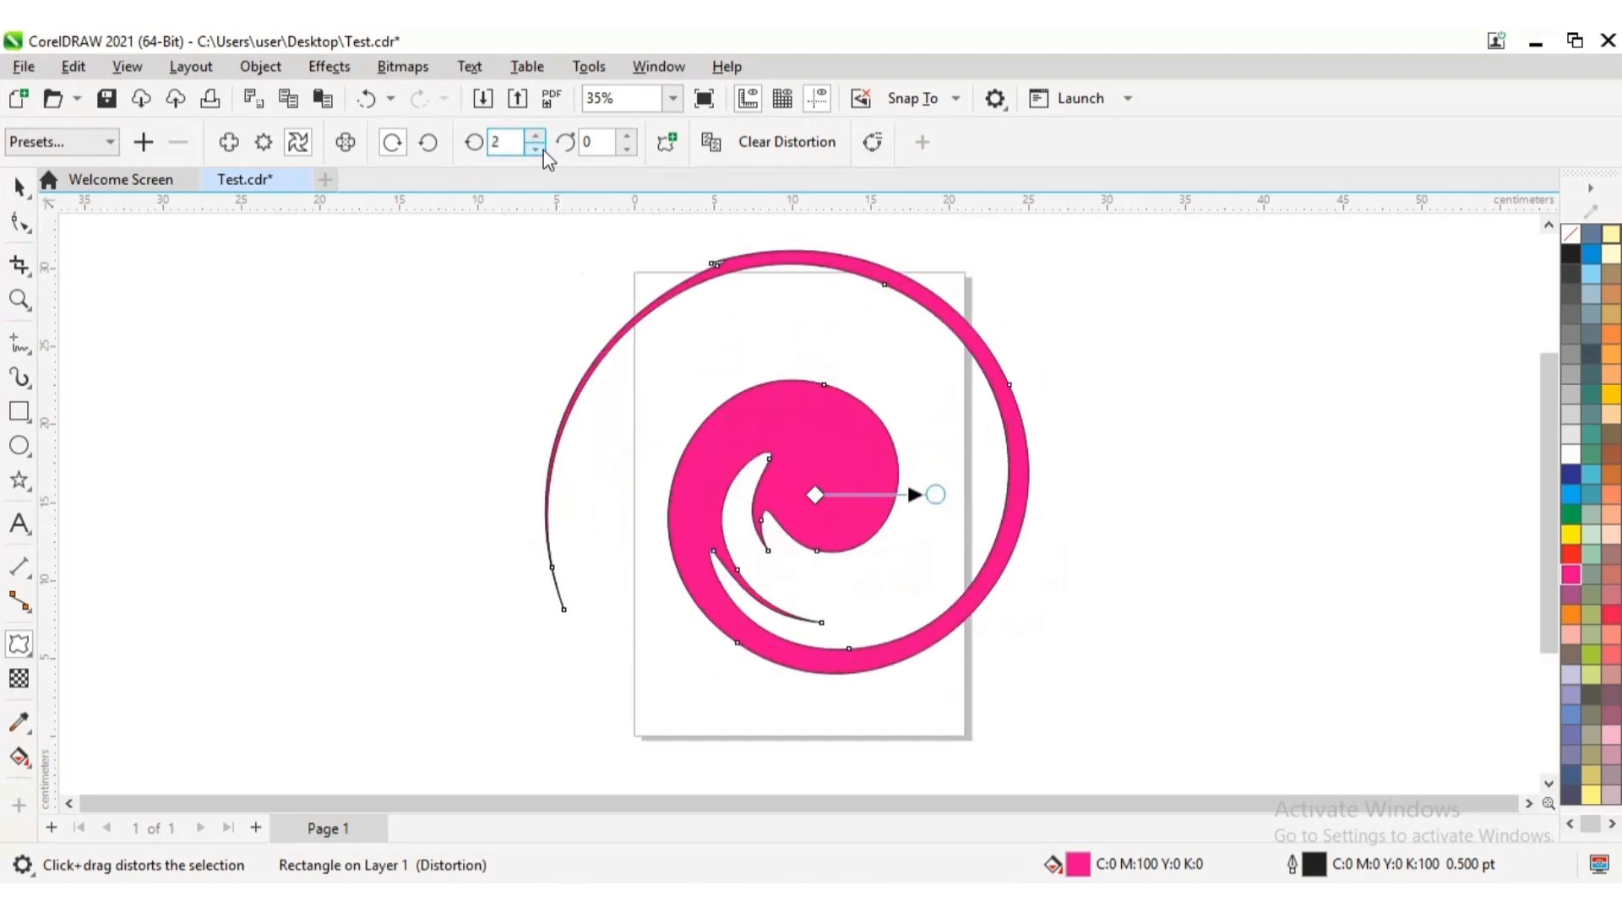
left_click(539, 149)
left_click(539, 149)
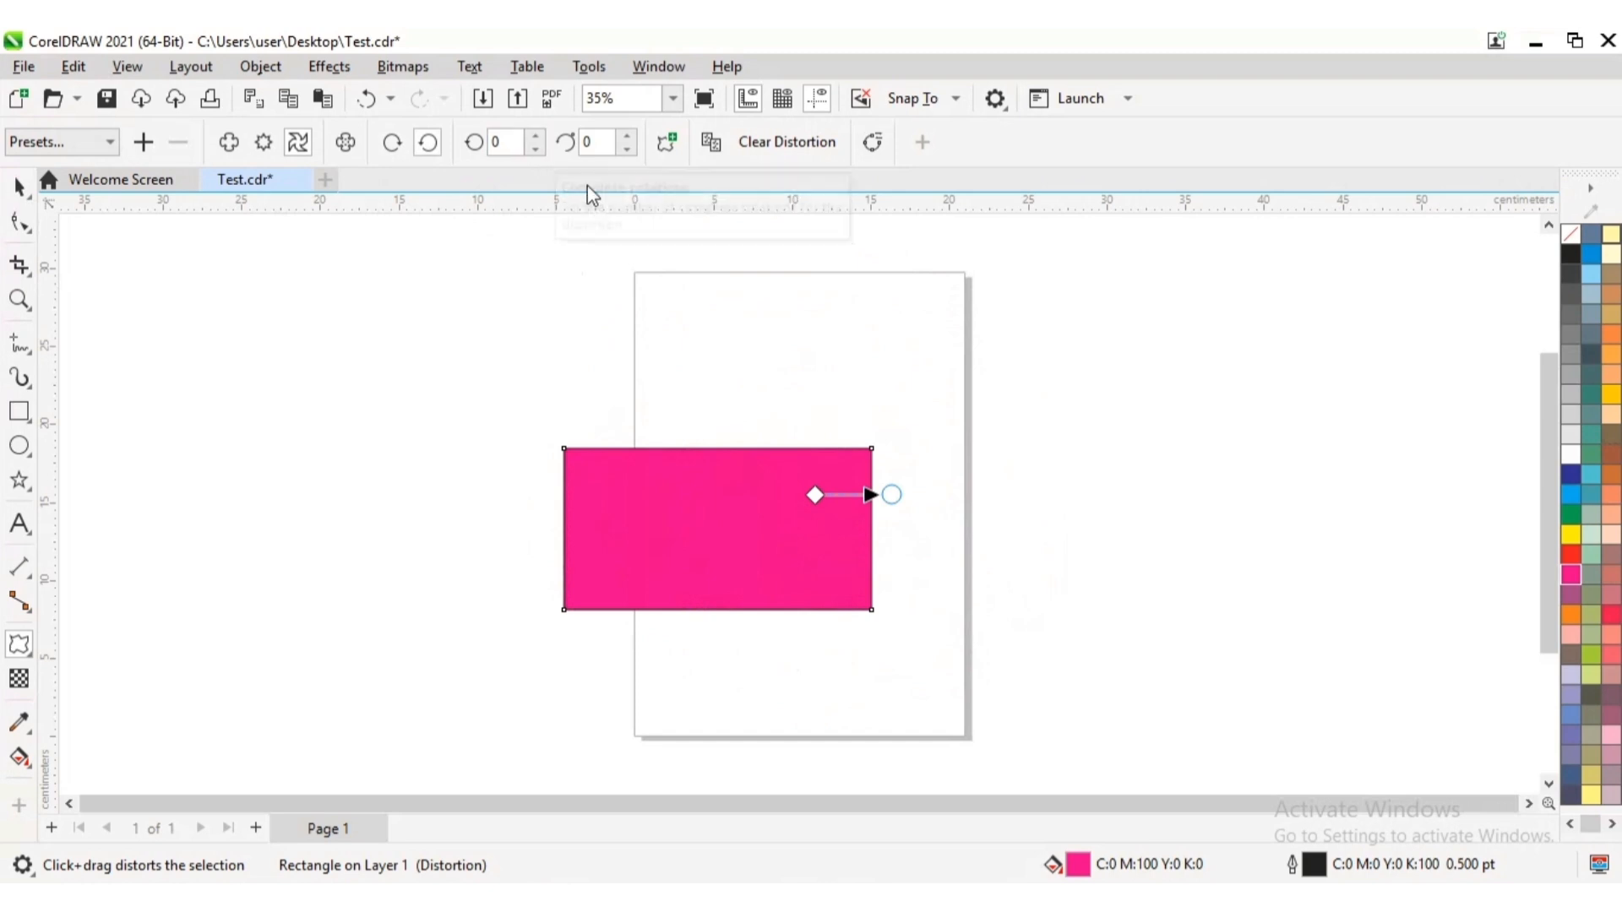
Set the twister distortion's additional degrees to 40
left_click(593, 140)
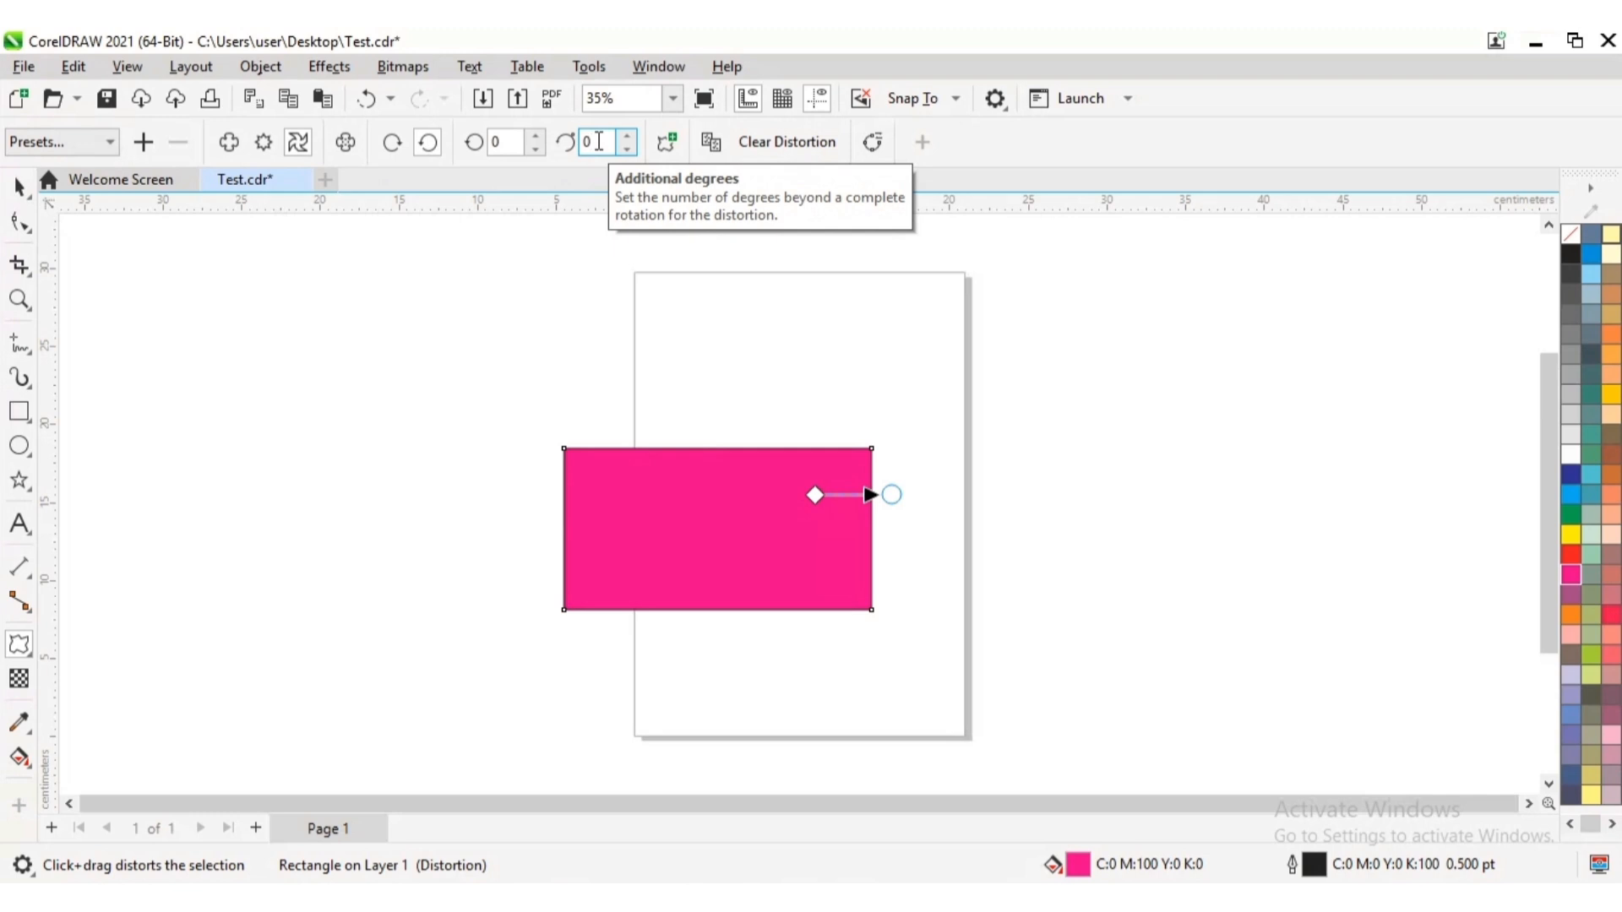
key("BackSpace")
type("40")
key("Return")
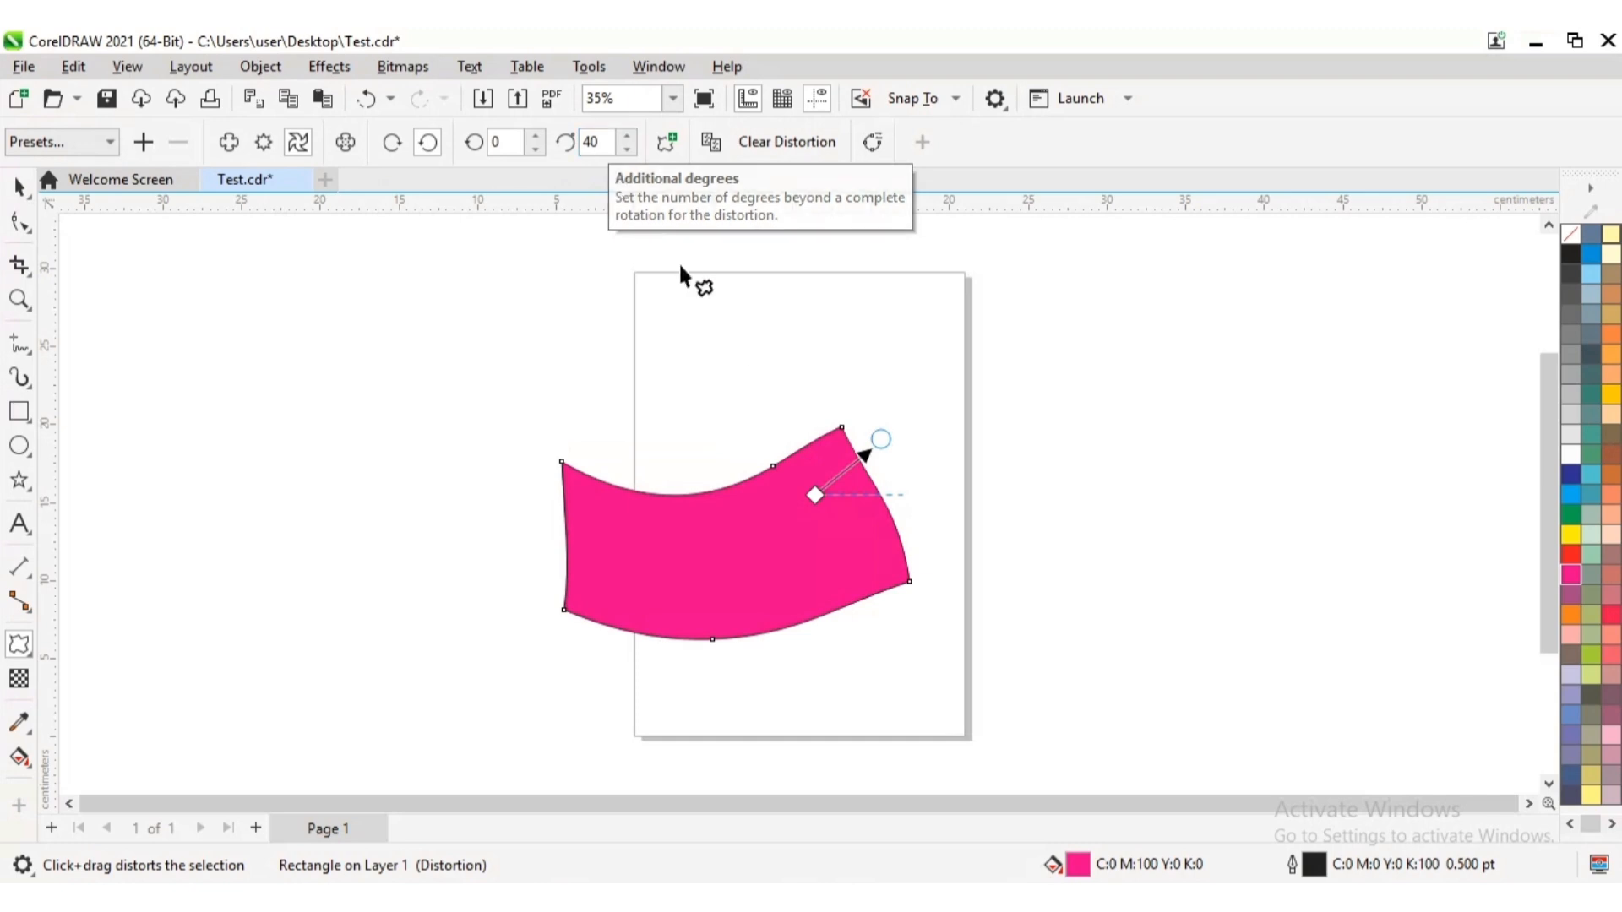
Set the twister distortion's additional degrees to 100
left_click(595, 141)
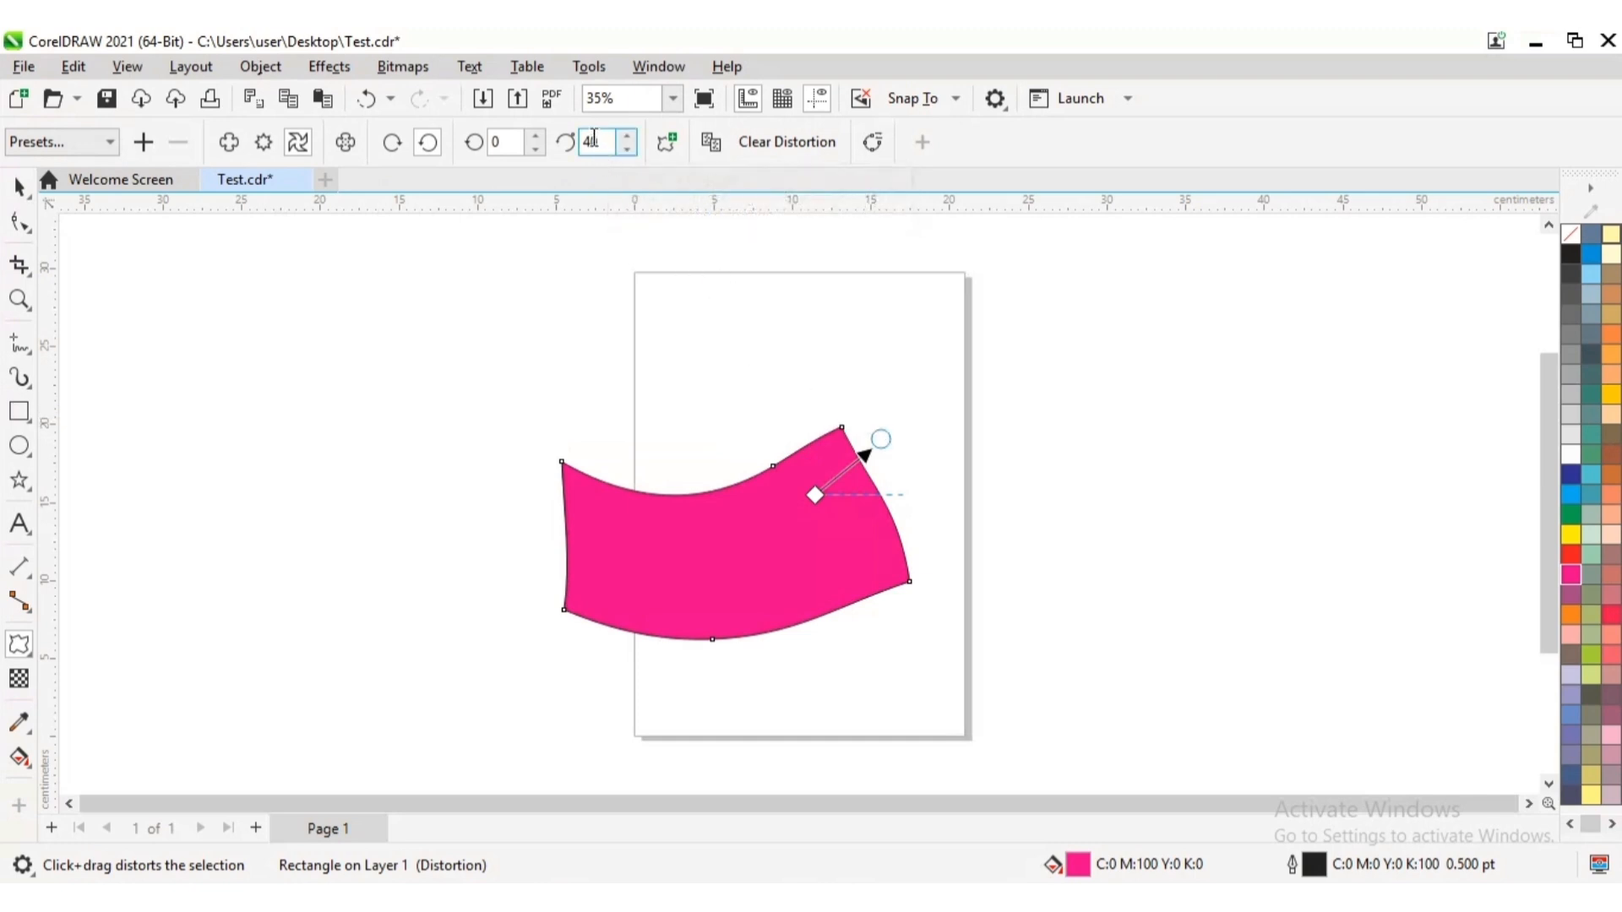
key("BackSpace")
type("100")
key("End")
key("Return")
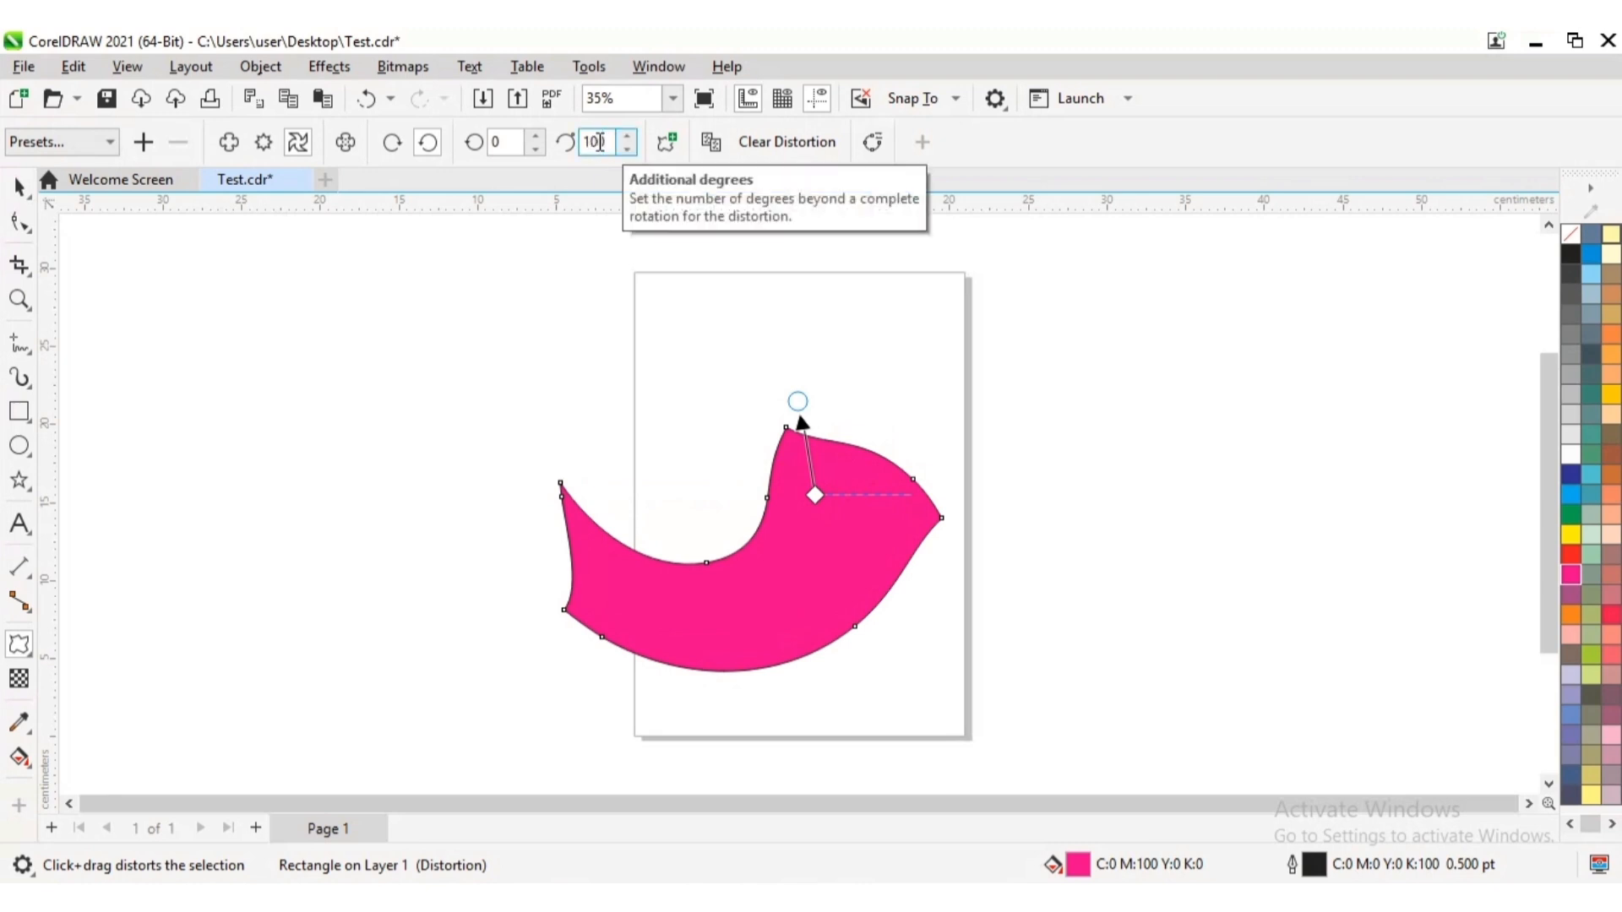
Set the twister distortion's additional degrees to 150 and swing its handle further to about 199 degrees
left_click(598, 142)
key("BackSpace")
type("5")
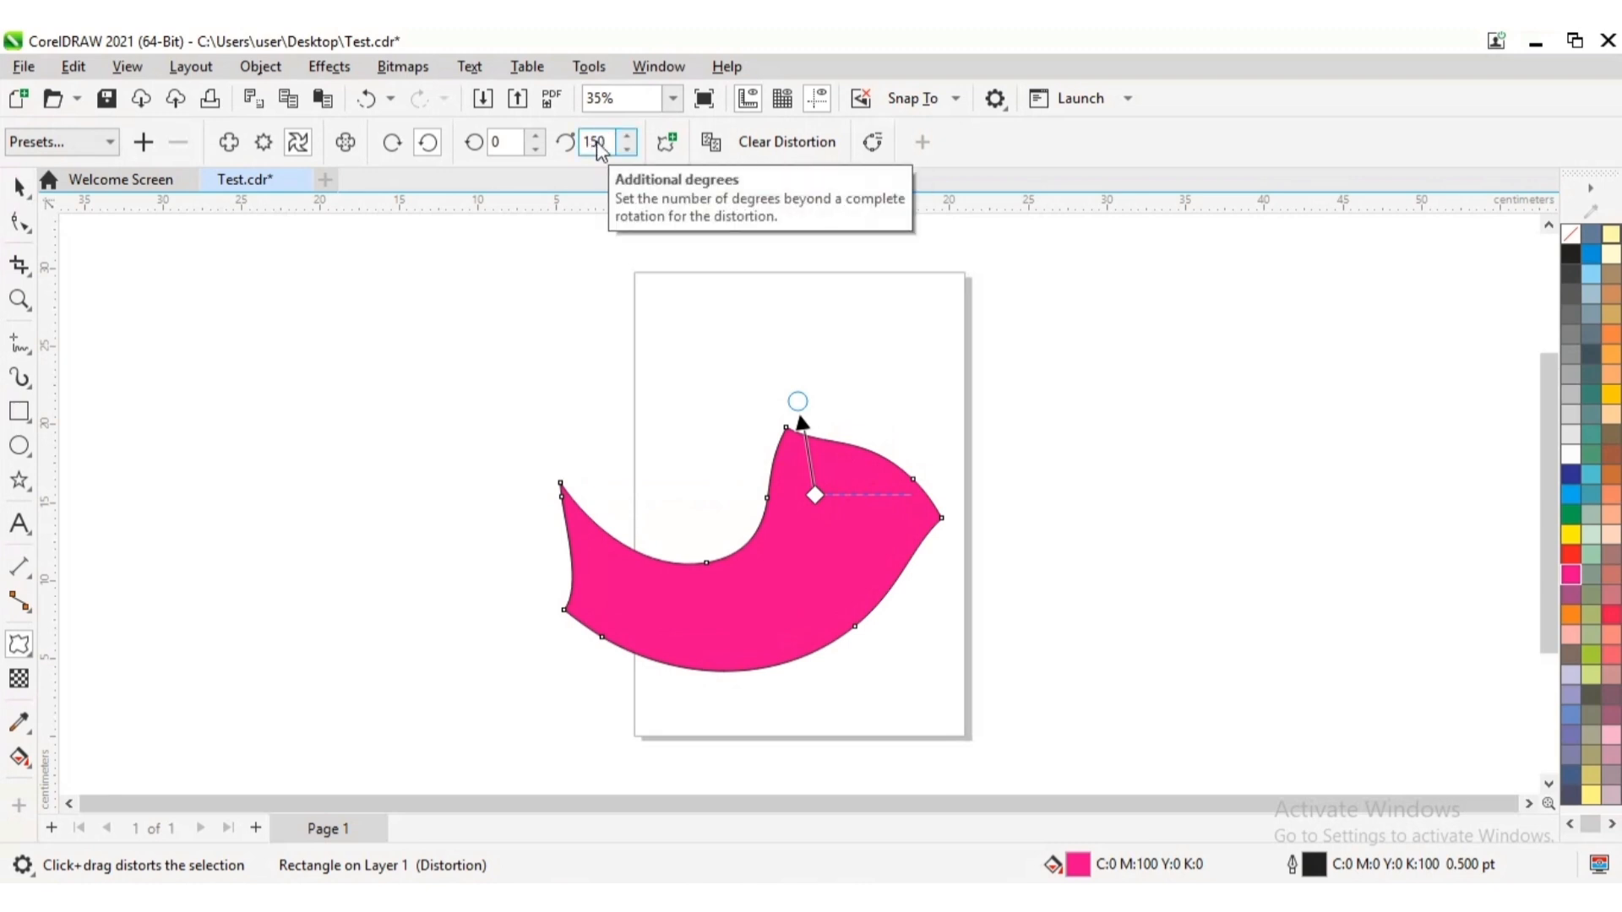
key("Return")
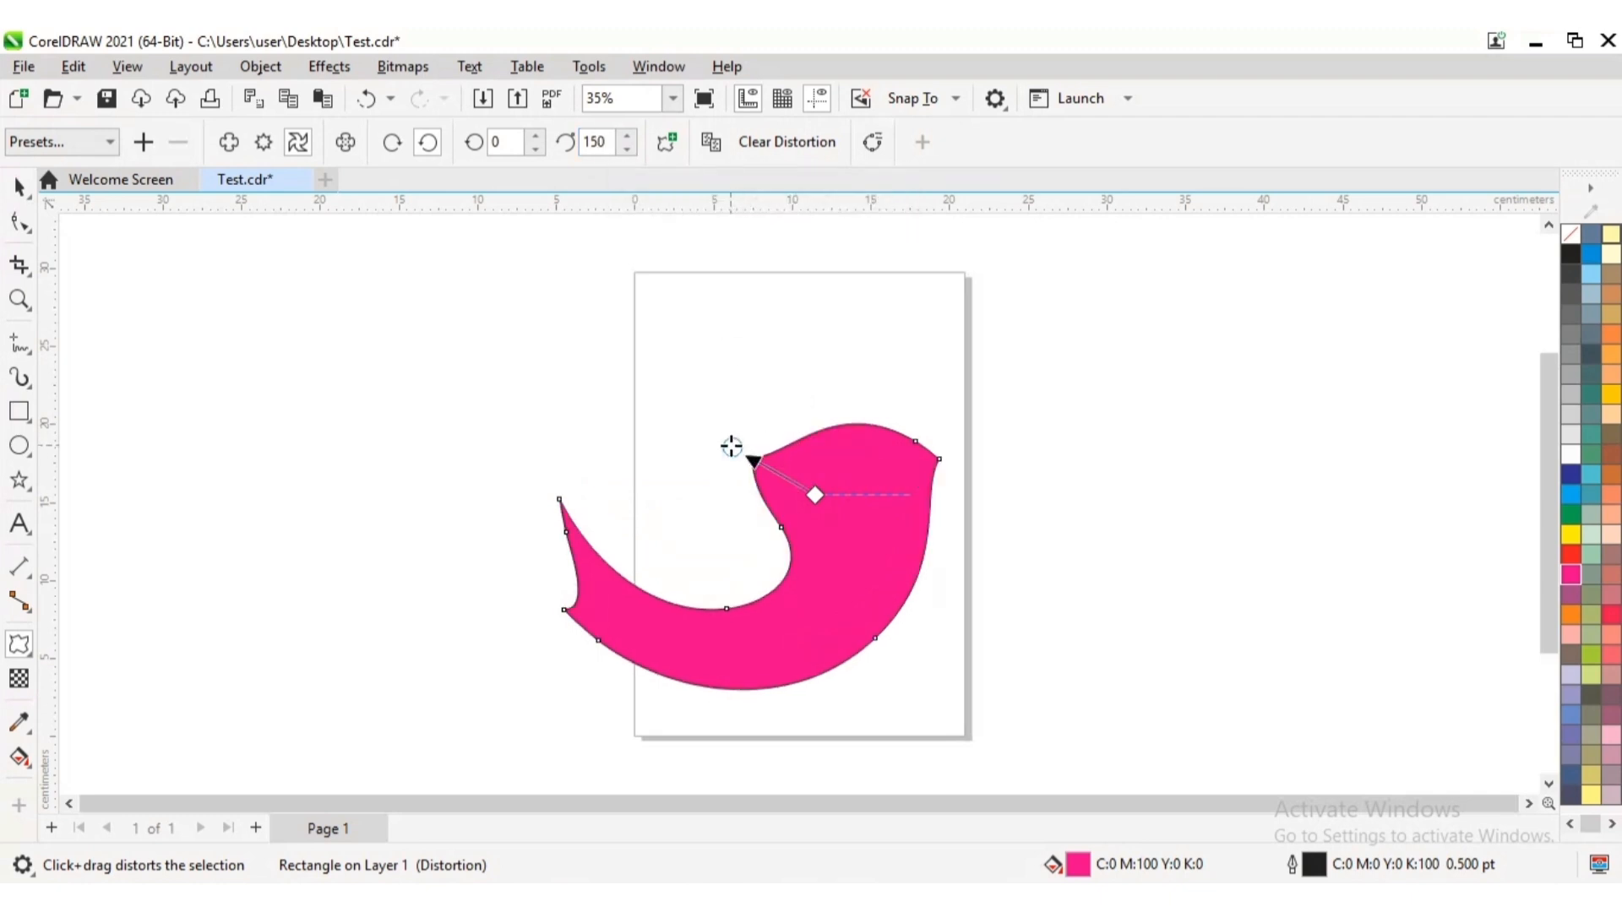
left_click_drag(731, 449, 684, 541)
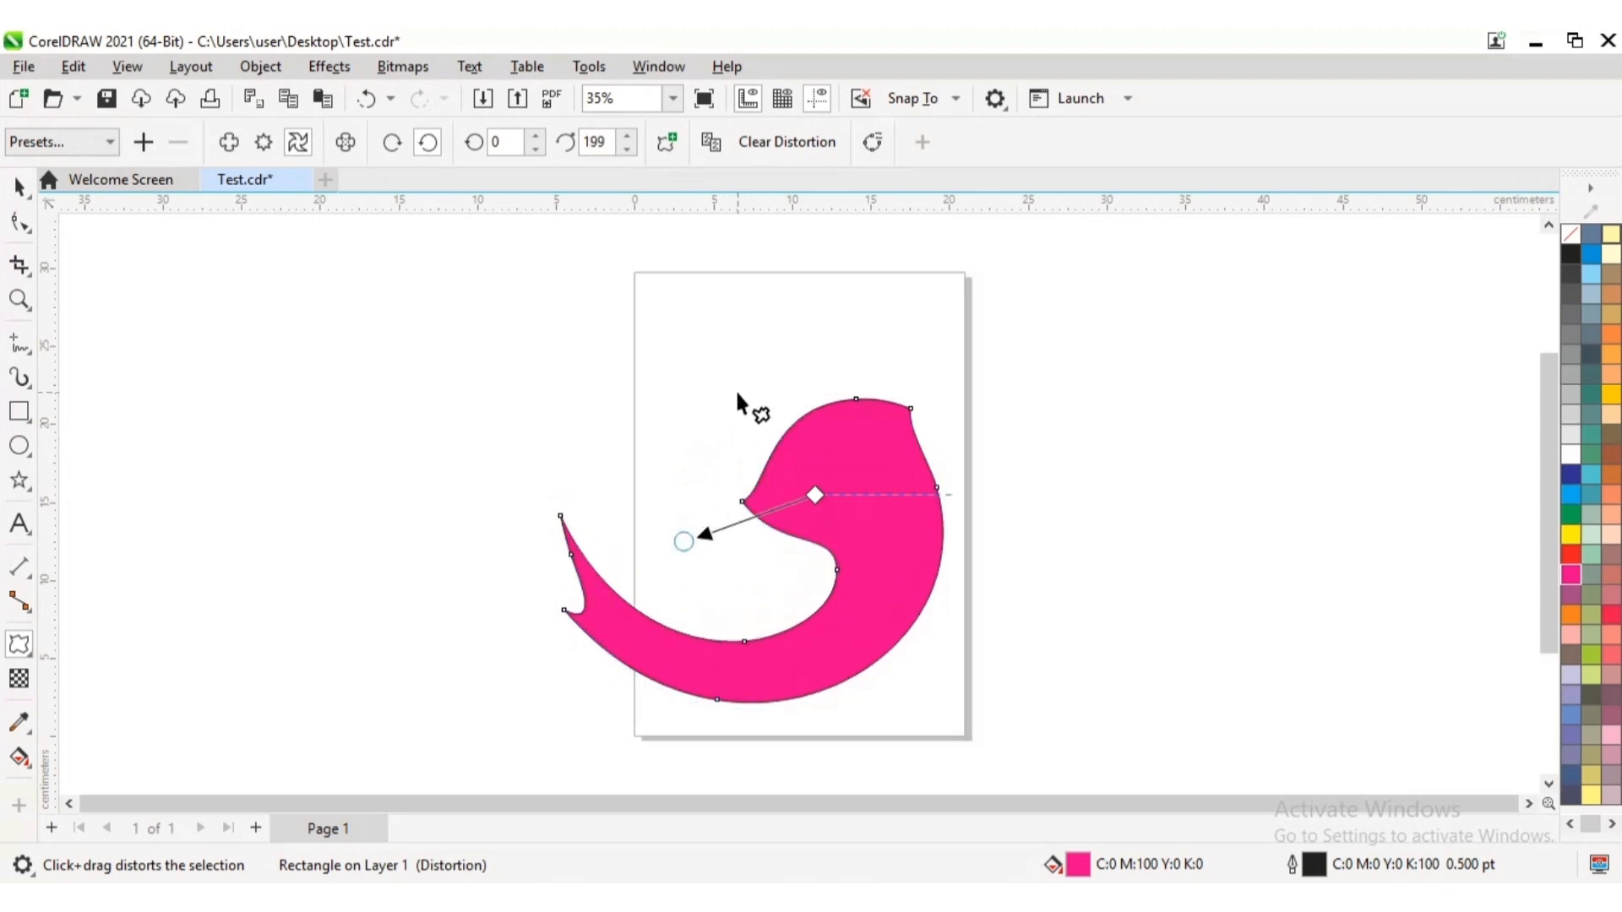
Clear the distortion and twist the rectangle about 33 degrees clockwise, relocating the twist centre near its left edge and then near its right edge
left_click(776, 143)
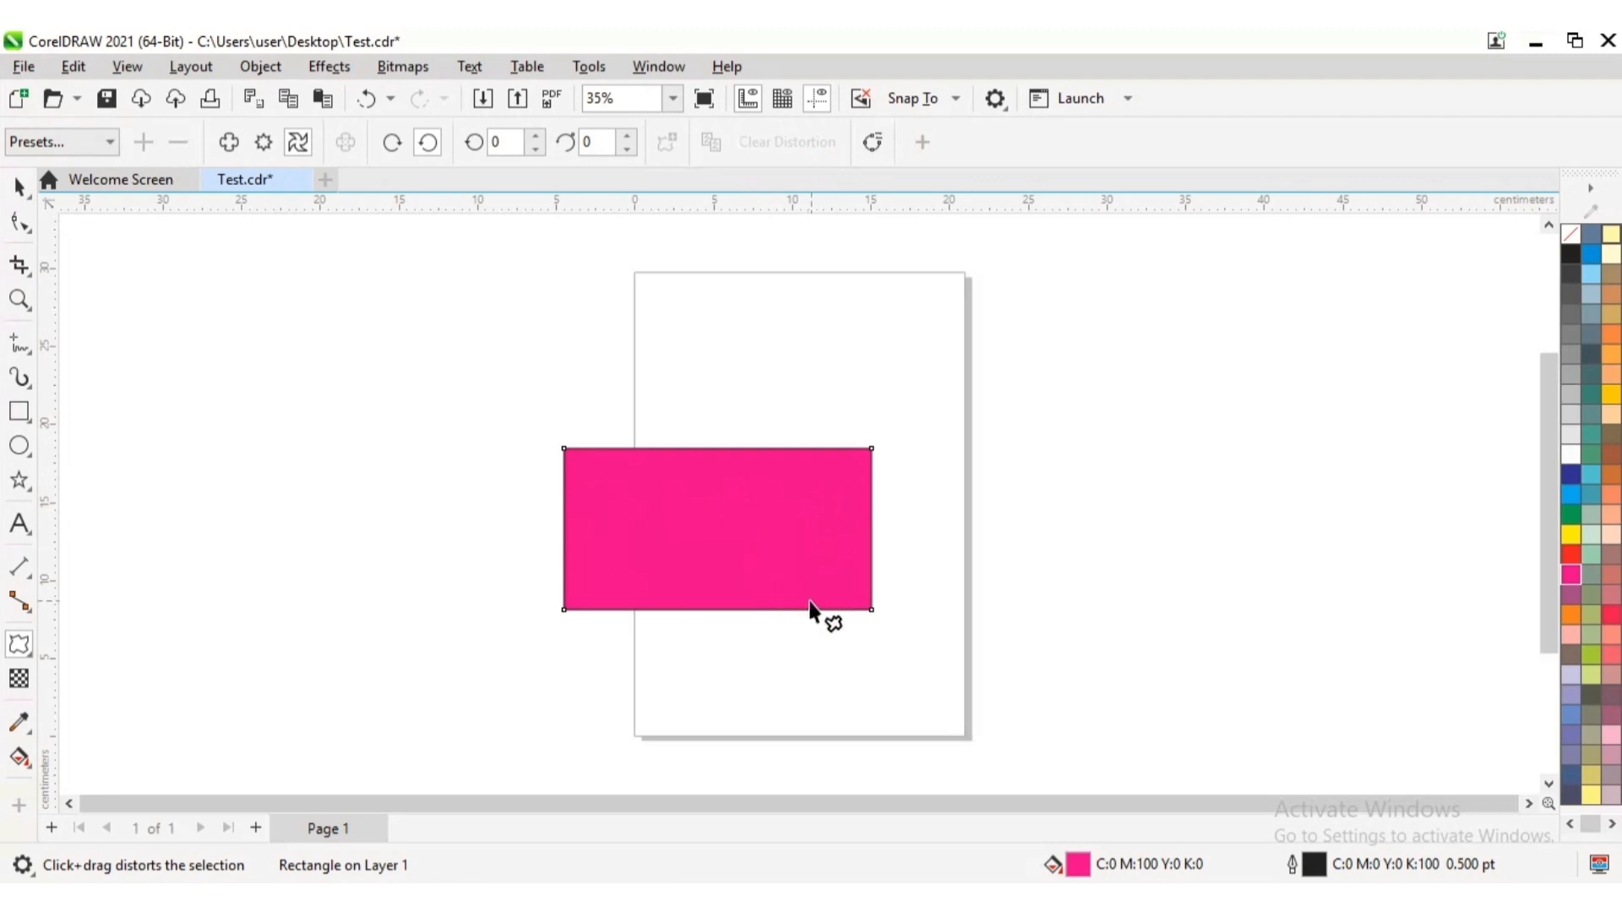
left_click_drag(809, 592, 917, 664)
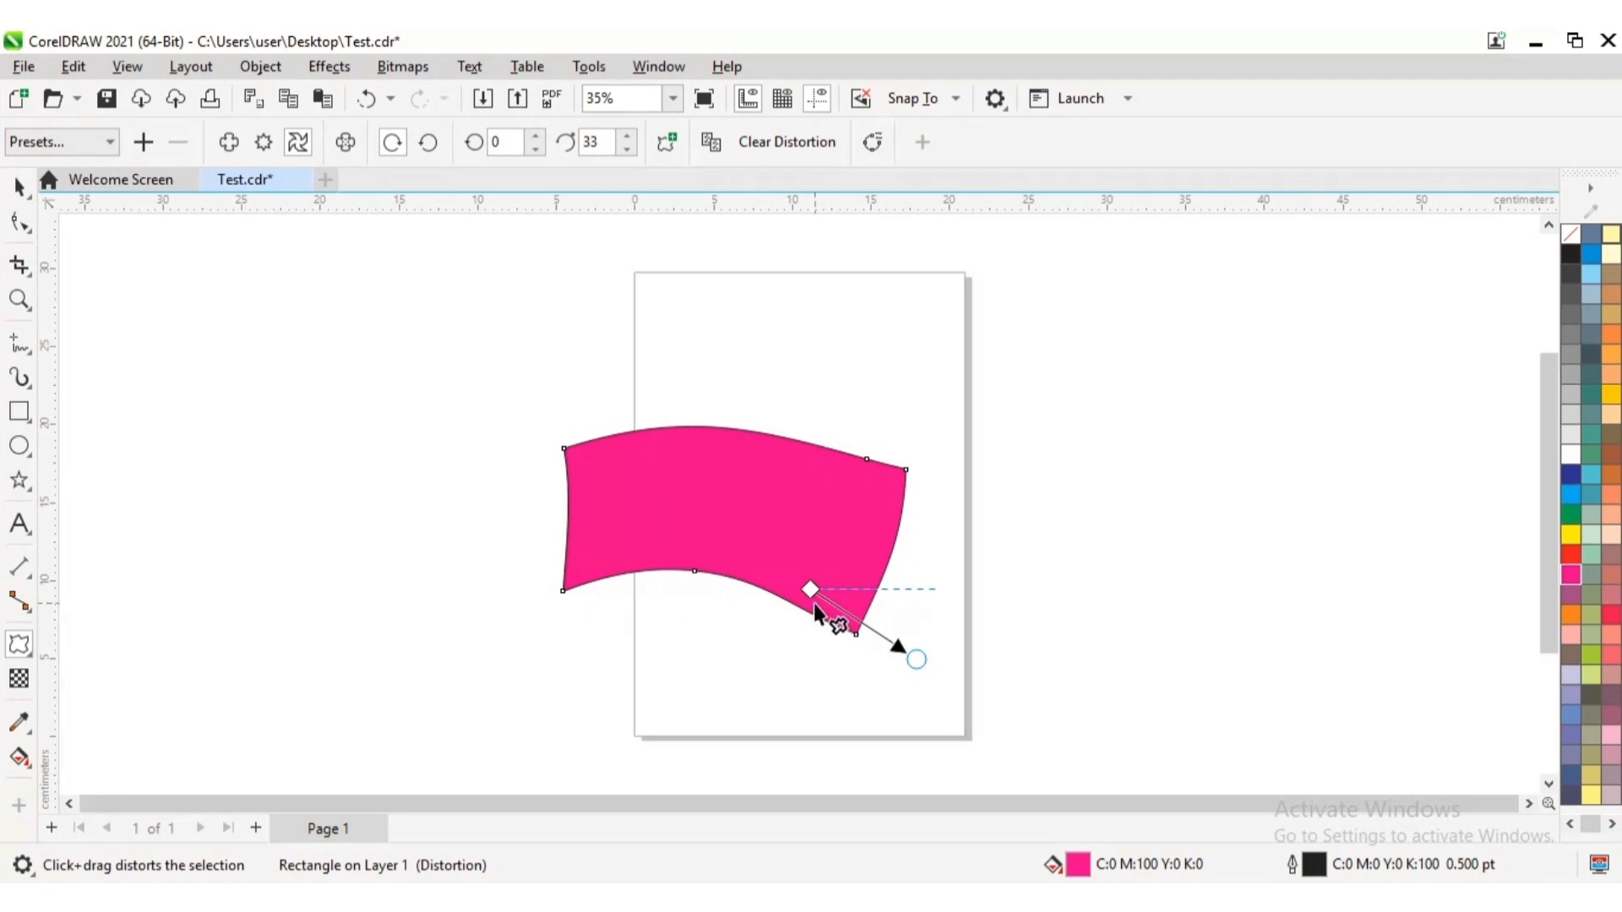
left_click_drag(814, 604, 581, 543)
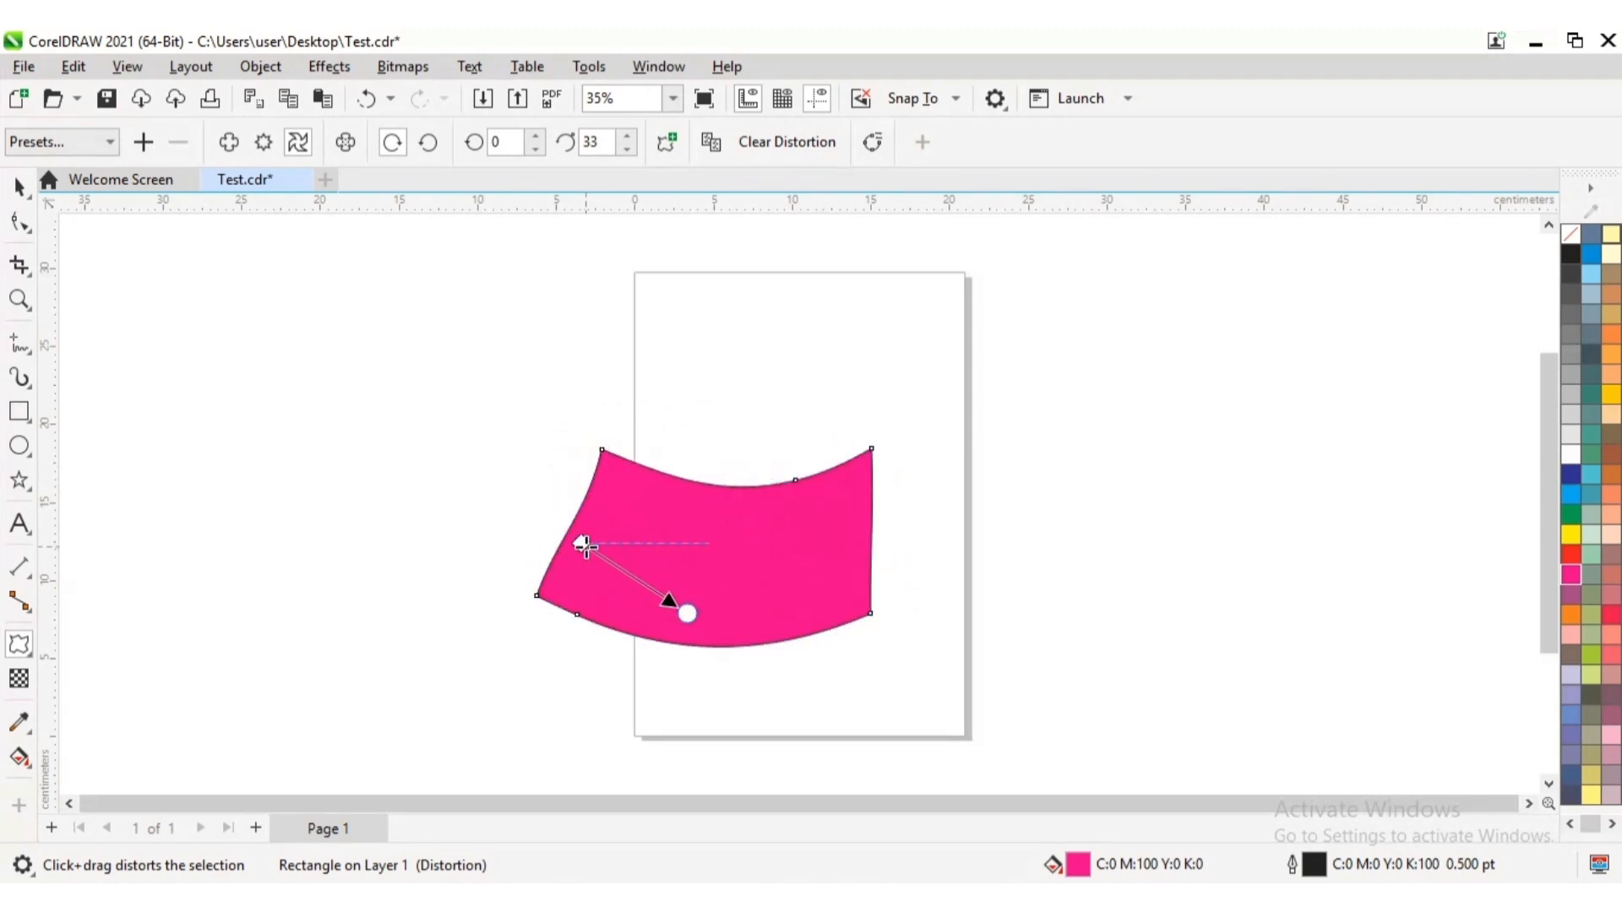
left_click_drag(582, 543, 827, 514)
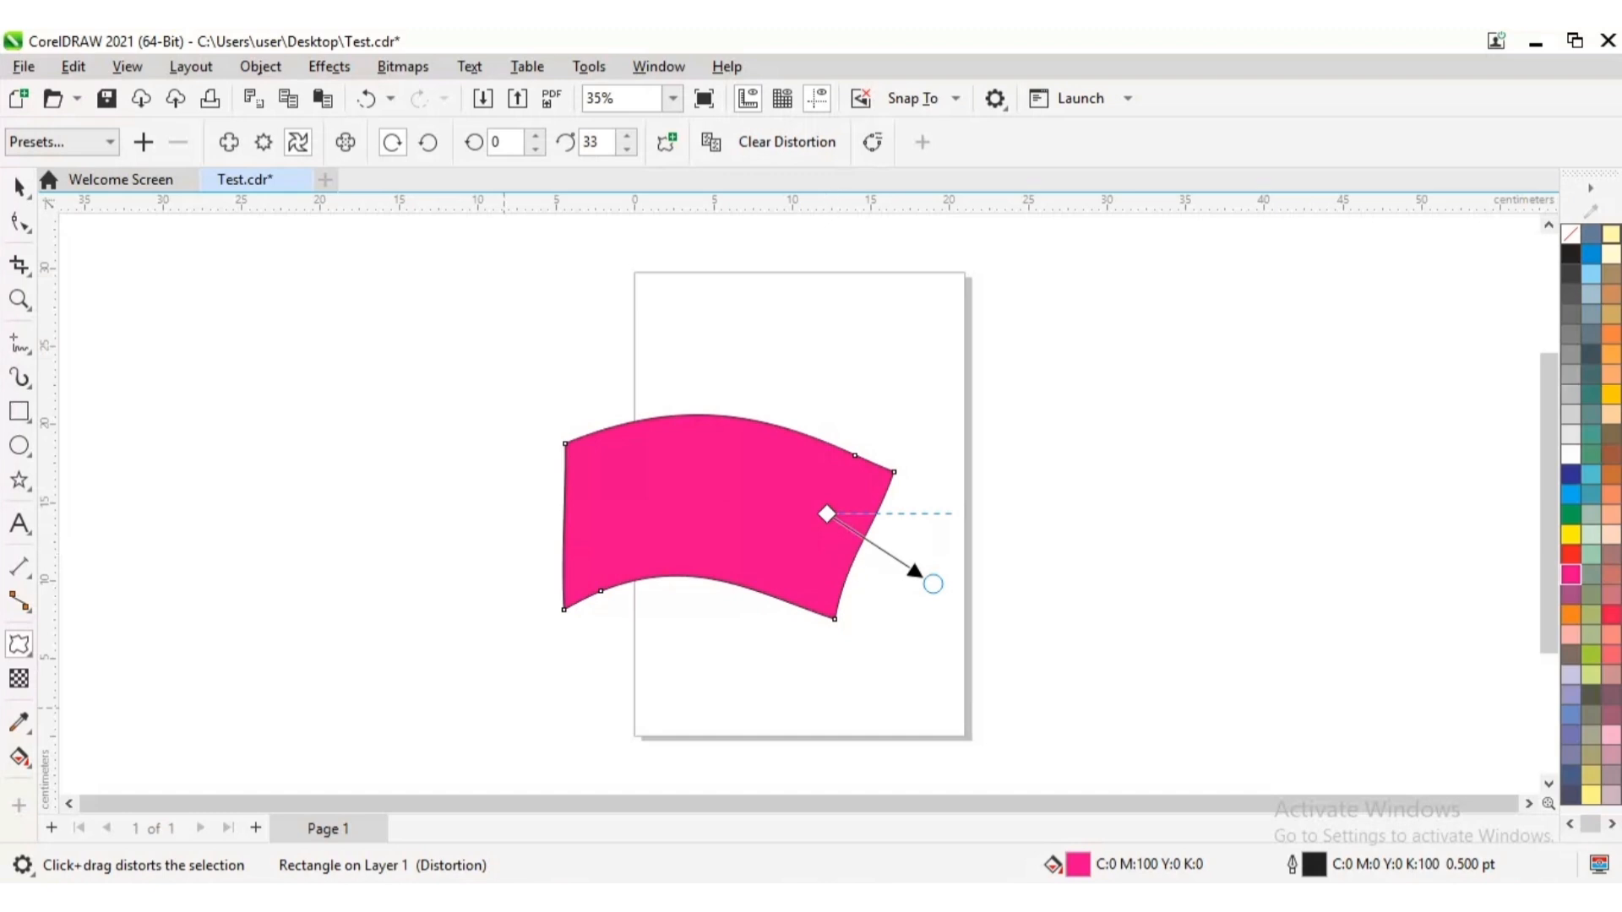
Delete the distorted magenta rectangle
left_click(20, 189)
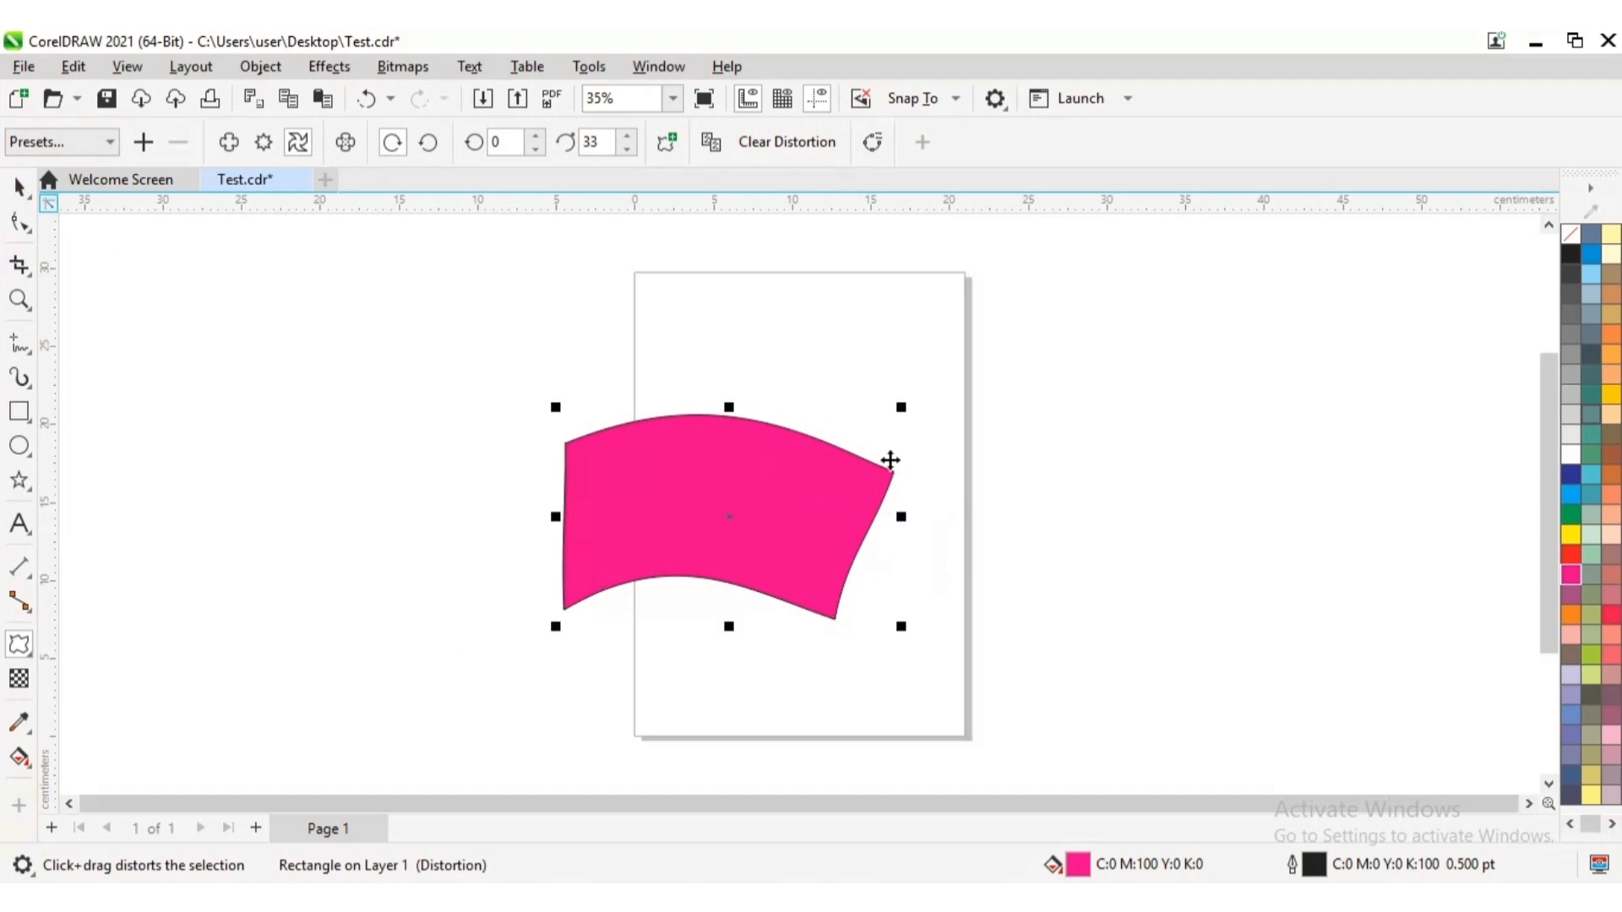
key("Delete")
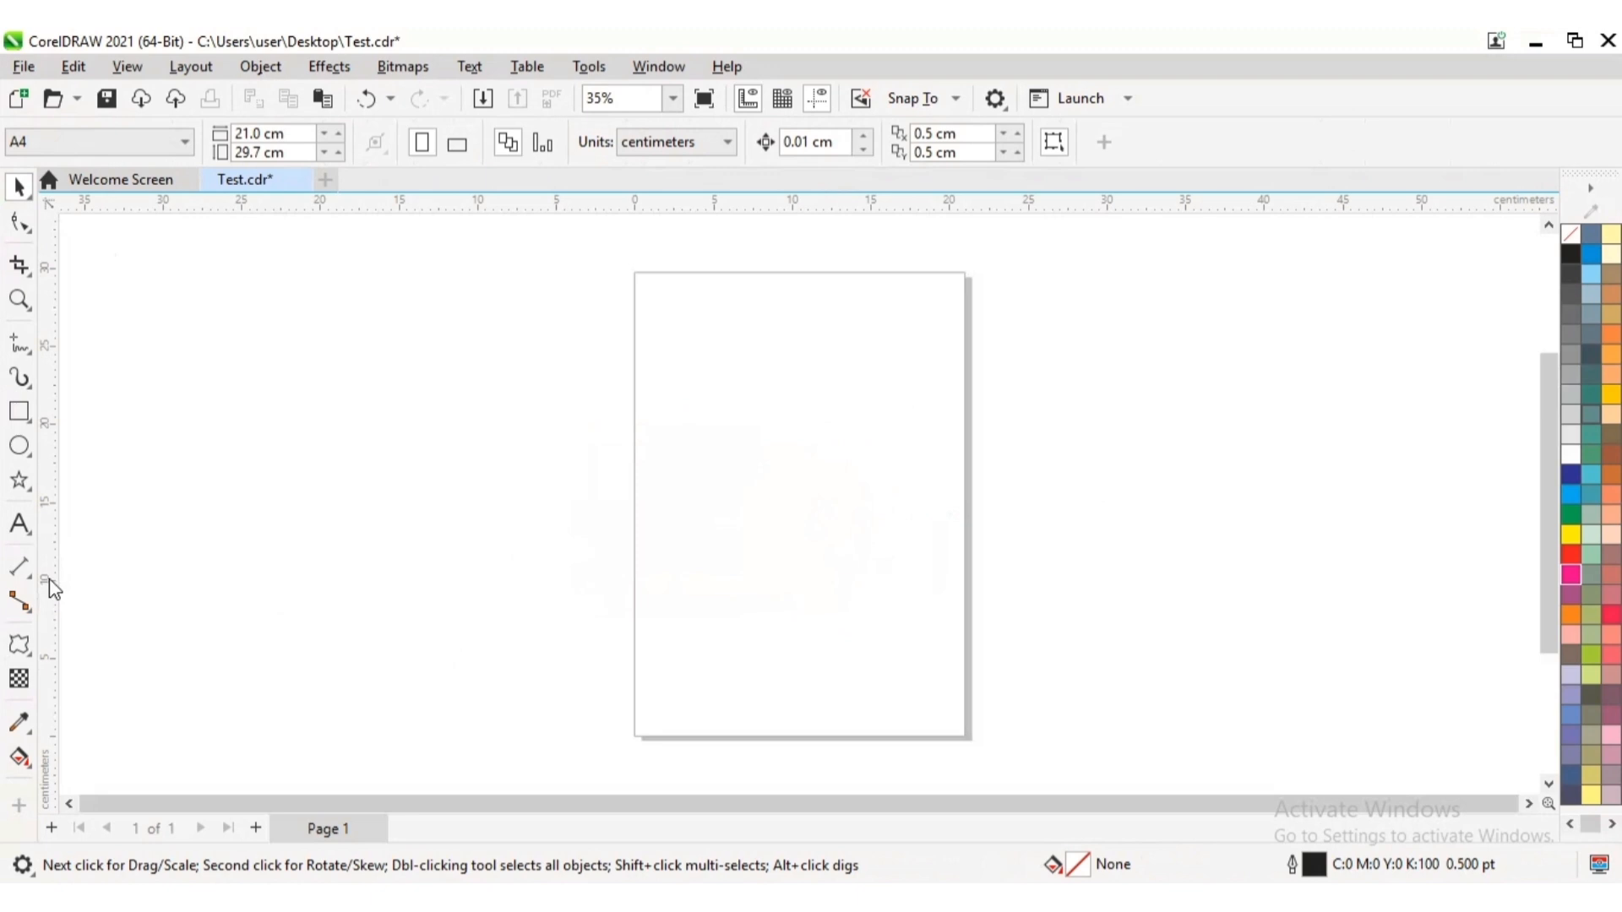
Draw a five-pointed star about 18.2 cm wide and 18.7 cm high across the page's left edge
left_click(30, 493)
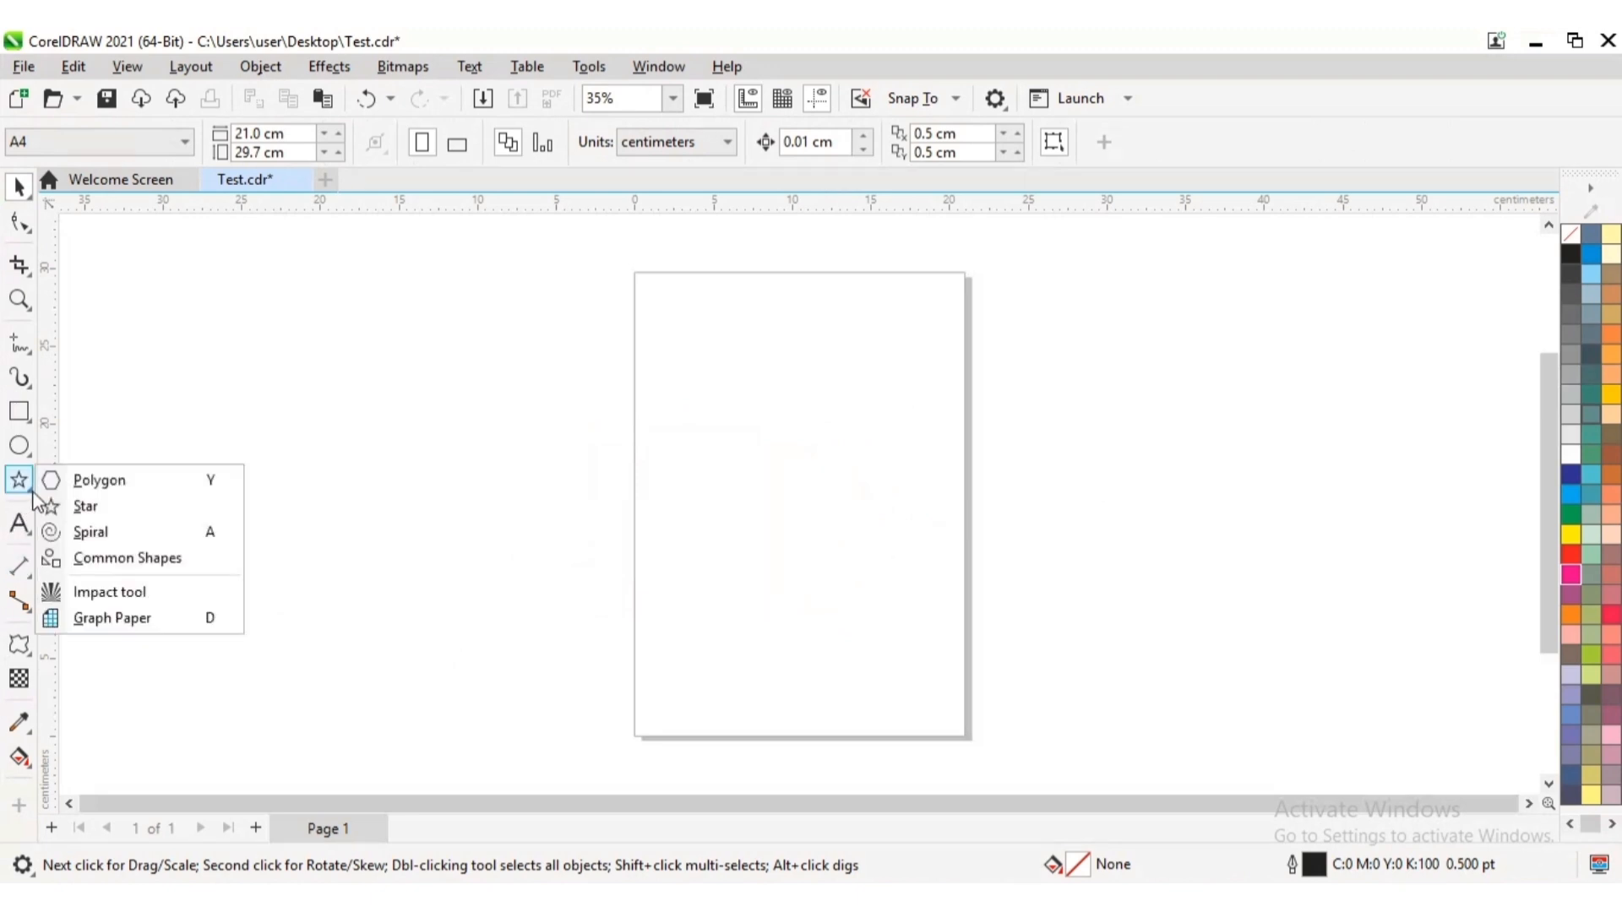
left_click(108, 509)
left_click_drag(658, 474, 775, 564)
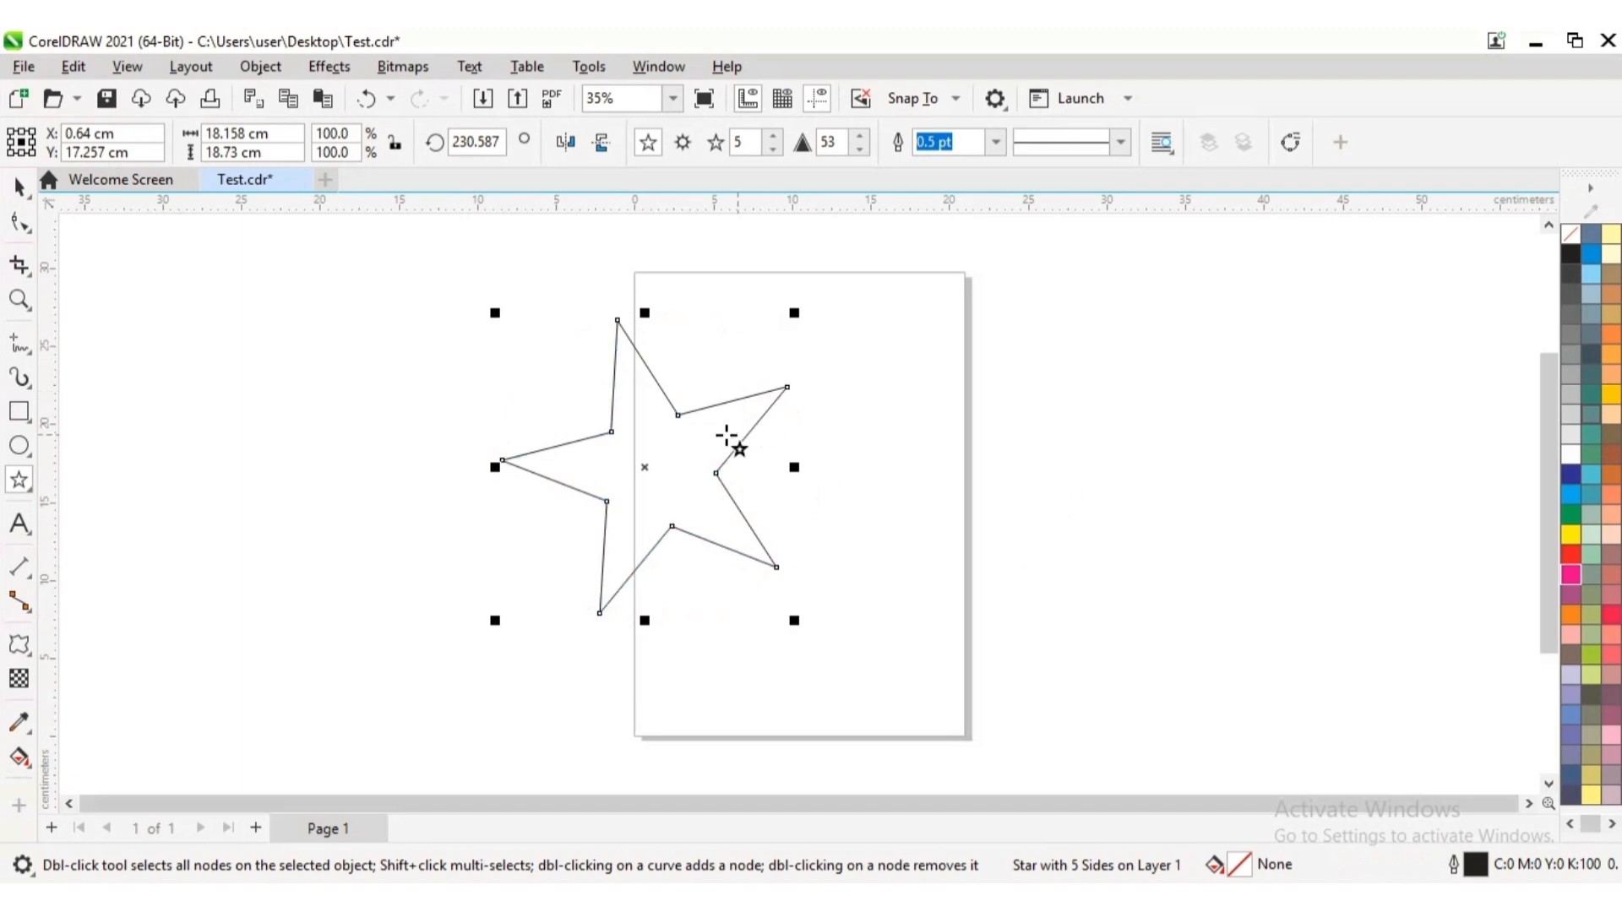
Rotate the star upright to about 217 degrees and fill it with yellow-green (C:40 M:0 Y:100 K:0)
left_click(18, 186)
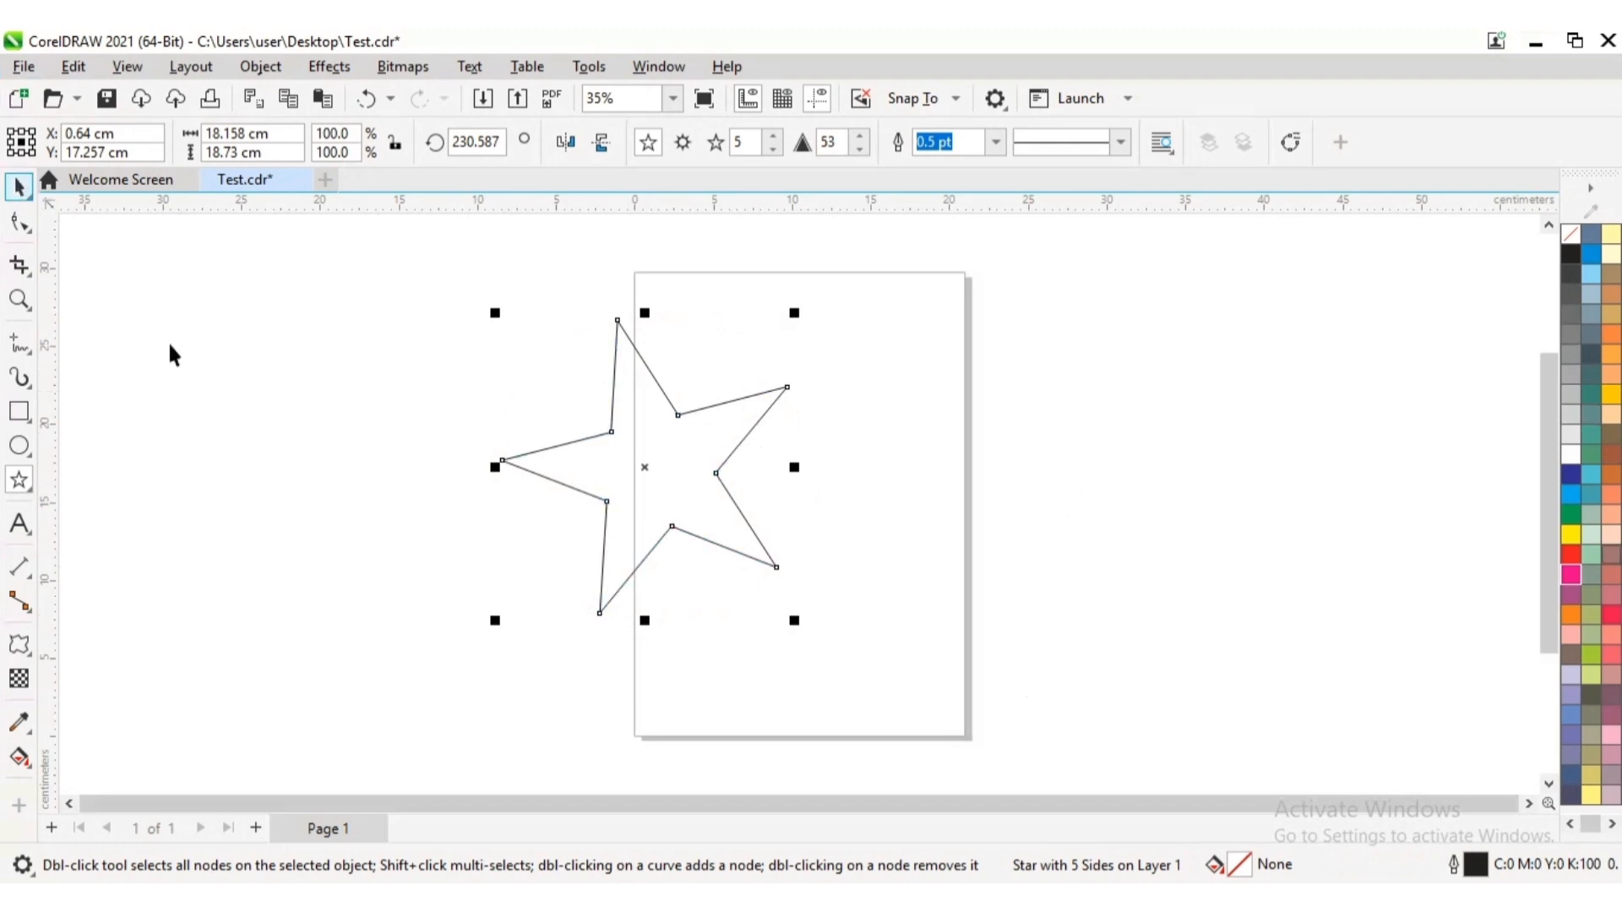
left_click(388, 451)
left_click(674, 413)
left_click(675, 407)
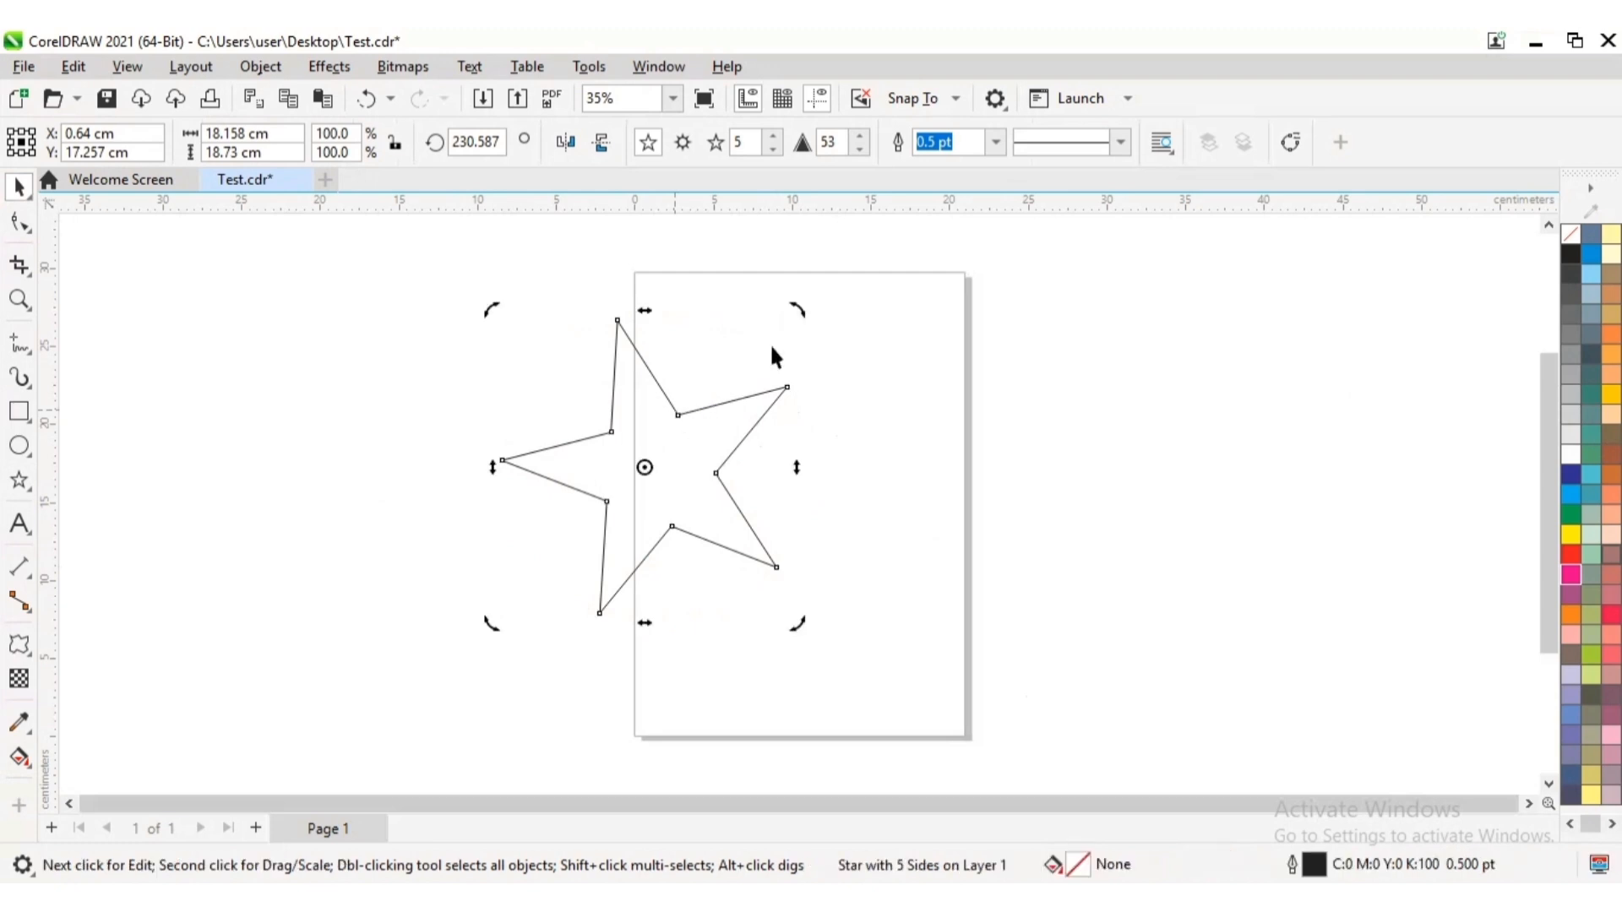
left_click_drag(796, 301, 829, 349)
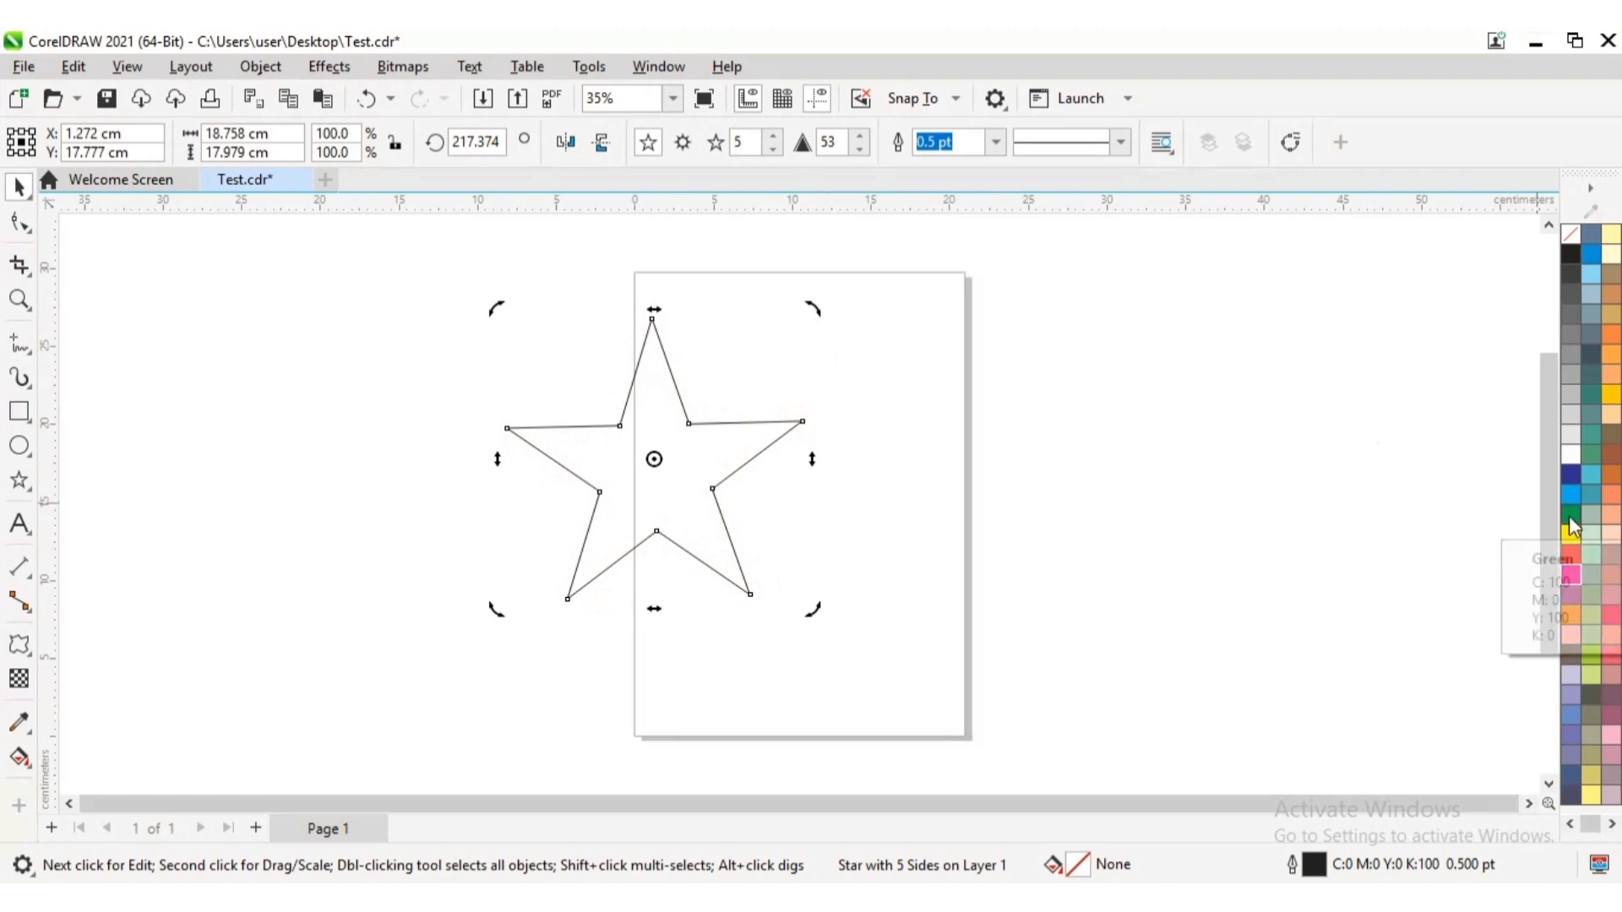
left_click(1592, 655)
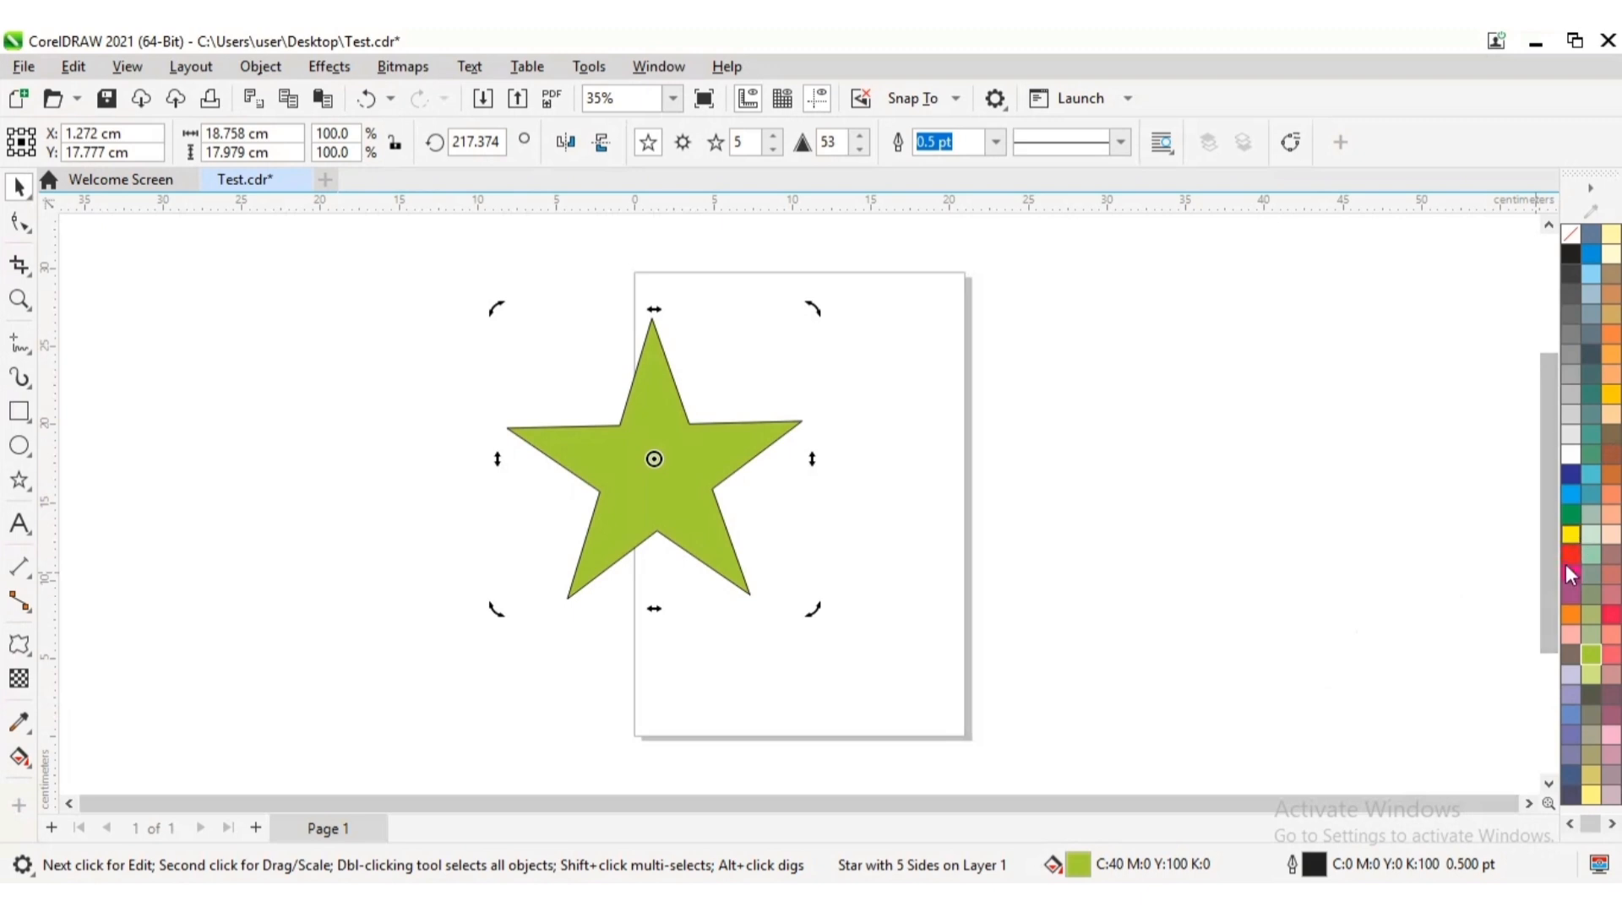
Fill the star with green (C:100 M:0 Y:100 K:0) and twist it about 116 degrees counterclockwise from its right arm into a bird shape
left_click(1571, 516)
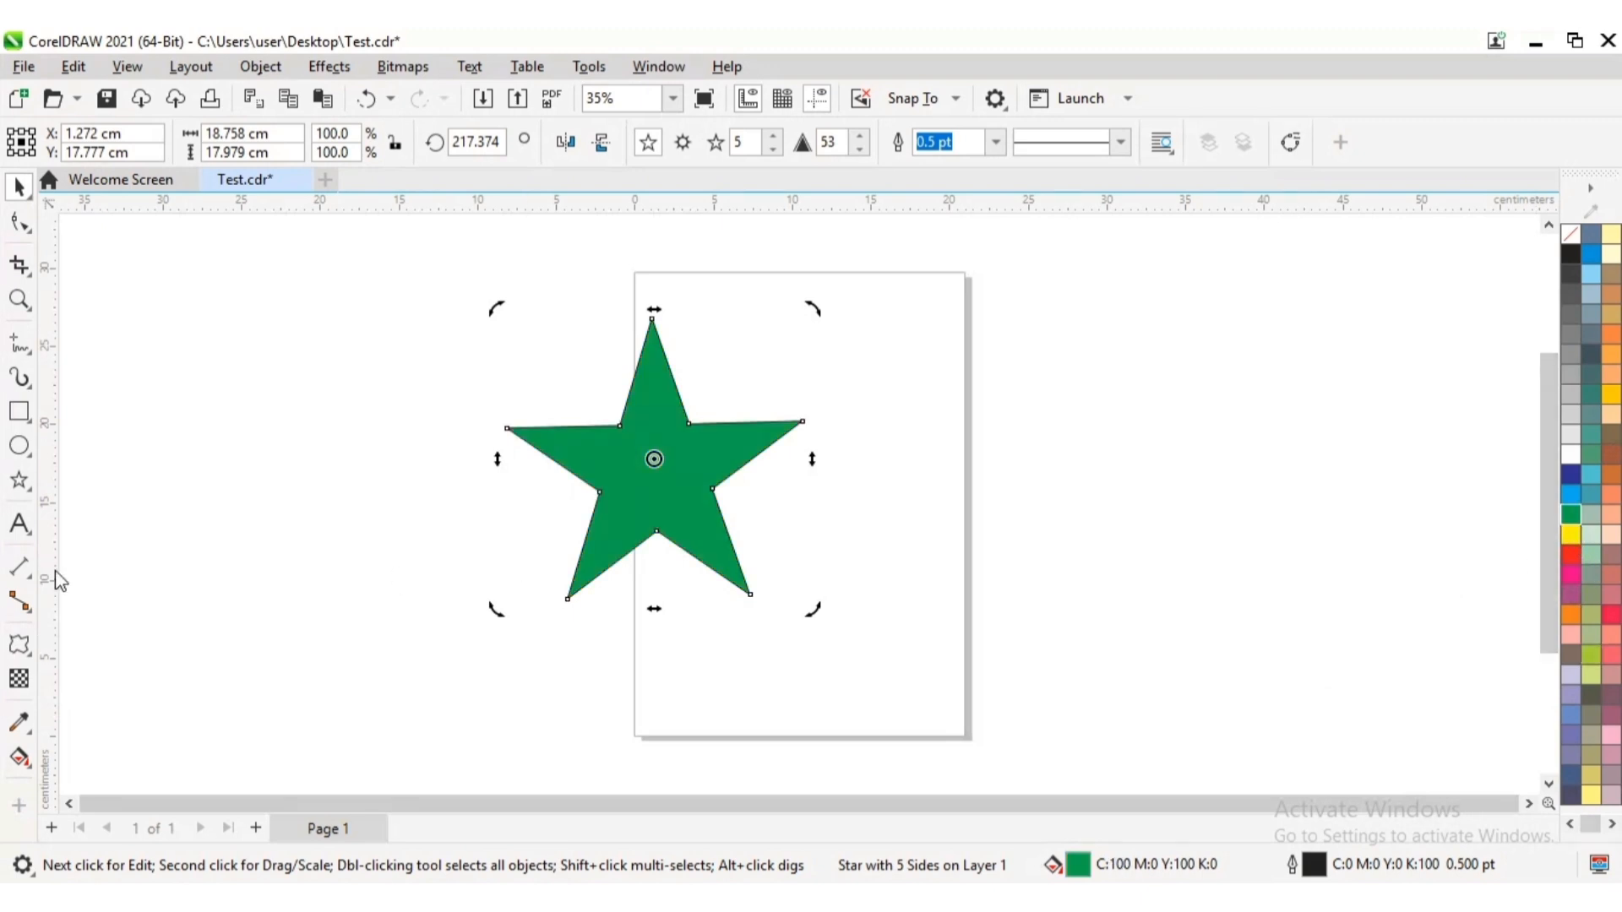
left_click(30, 657)
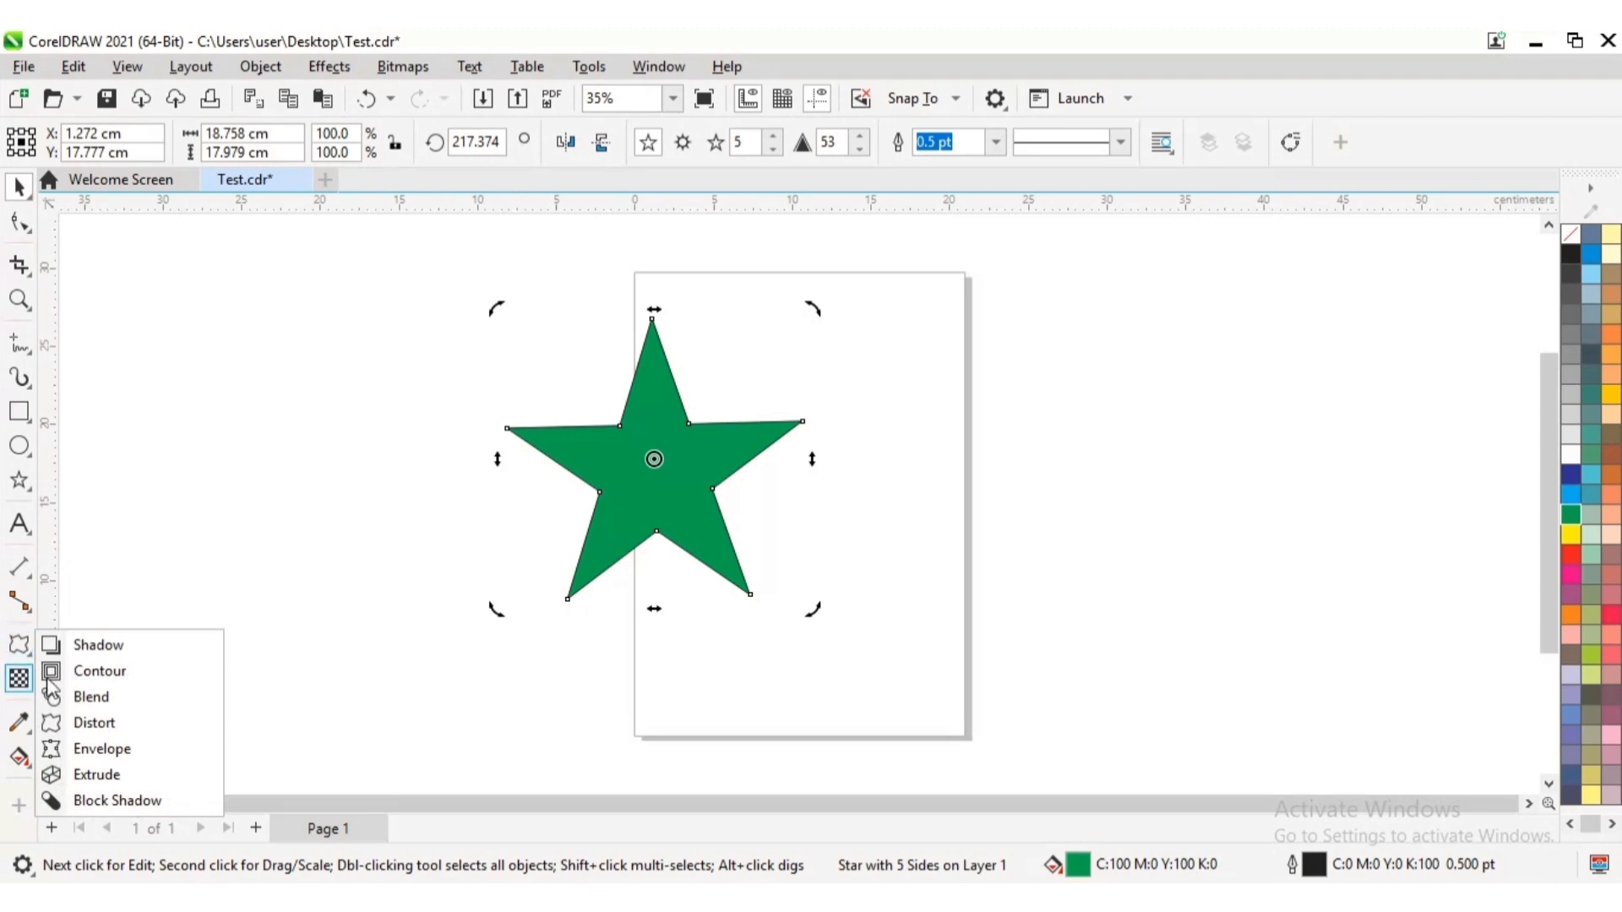
left_click(85, 733)
left_click(33, 656)
left_click(32, 657)
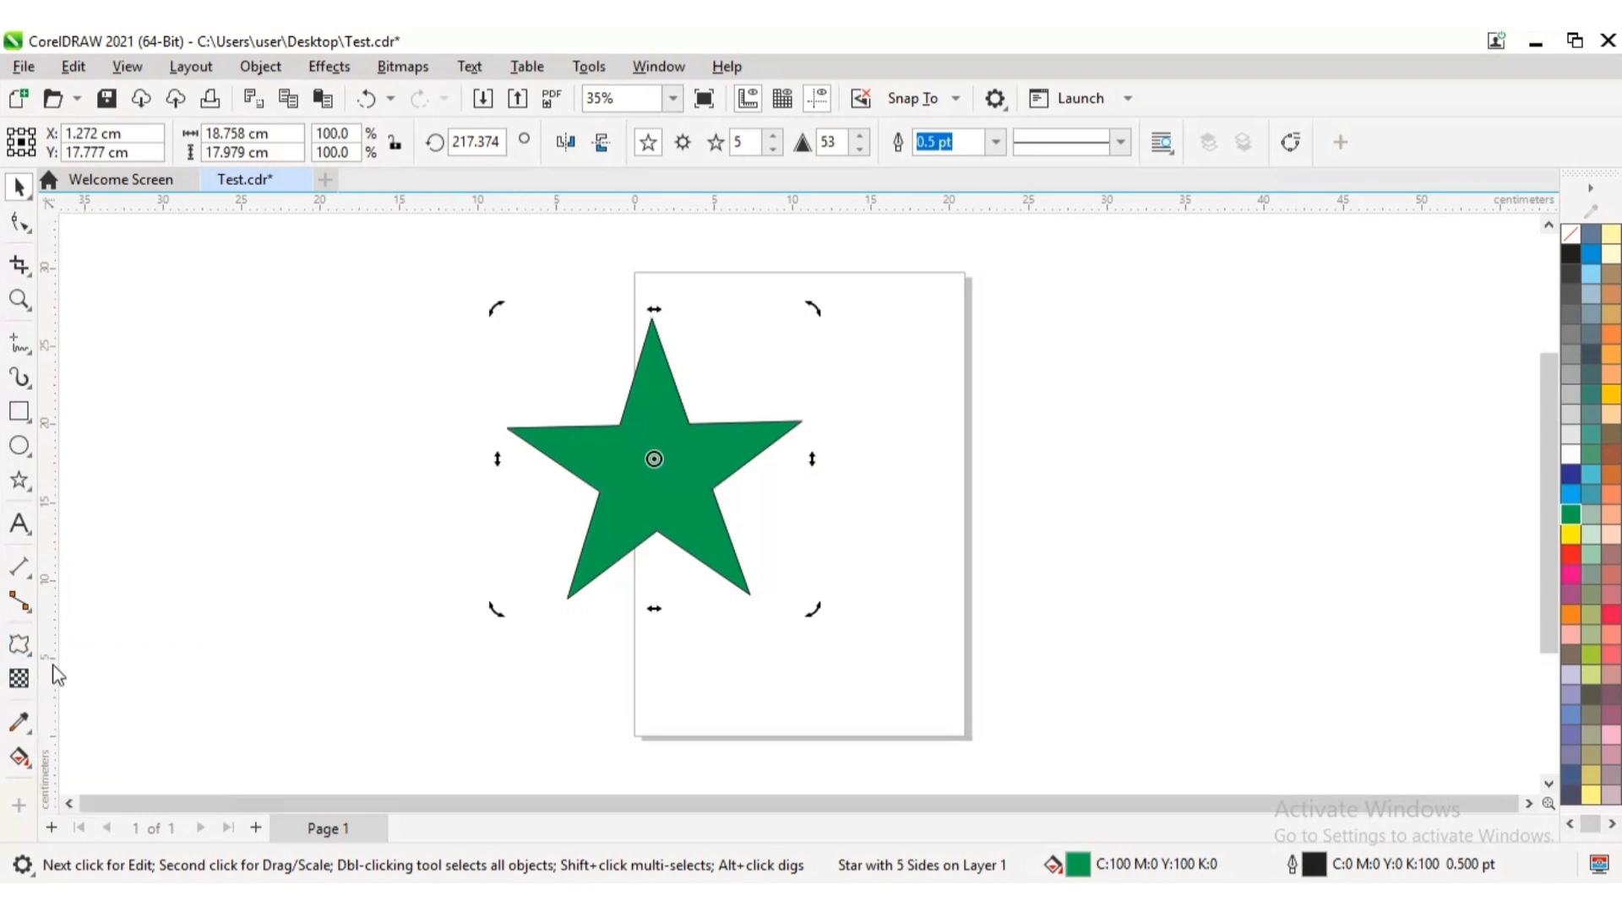
left_click(30, 657)
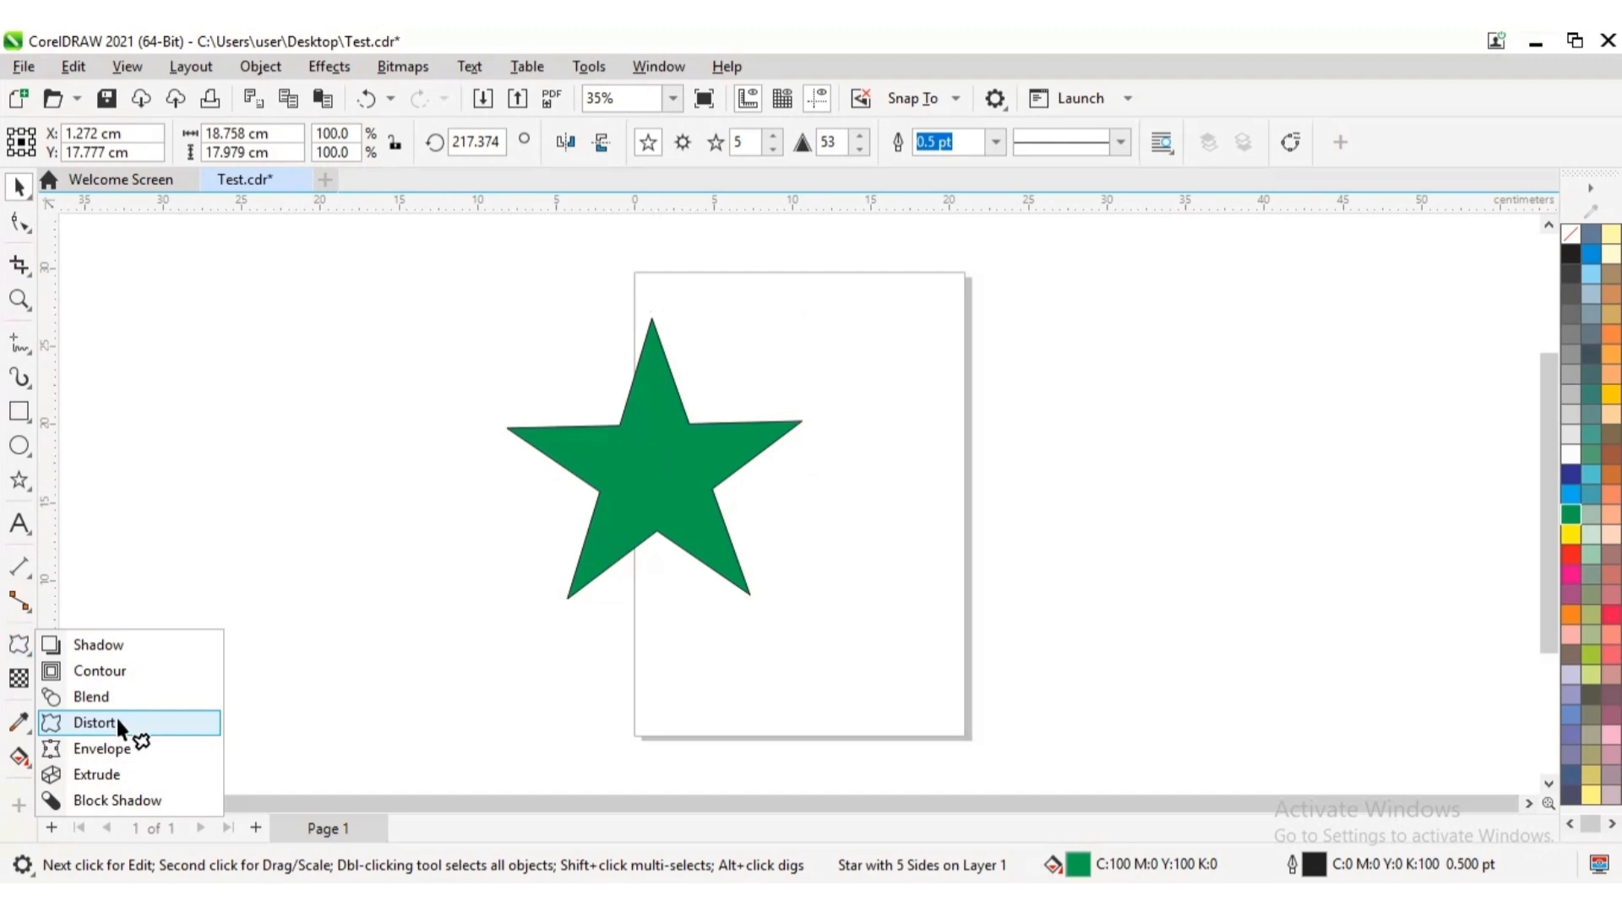
left_click(119, 724)
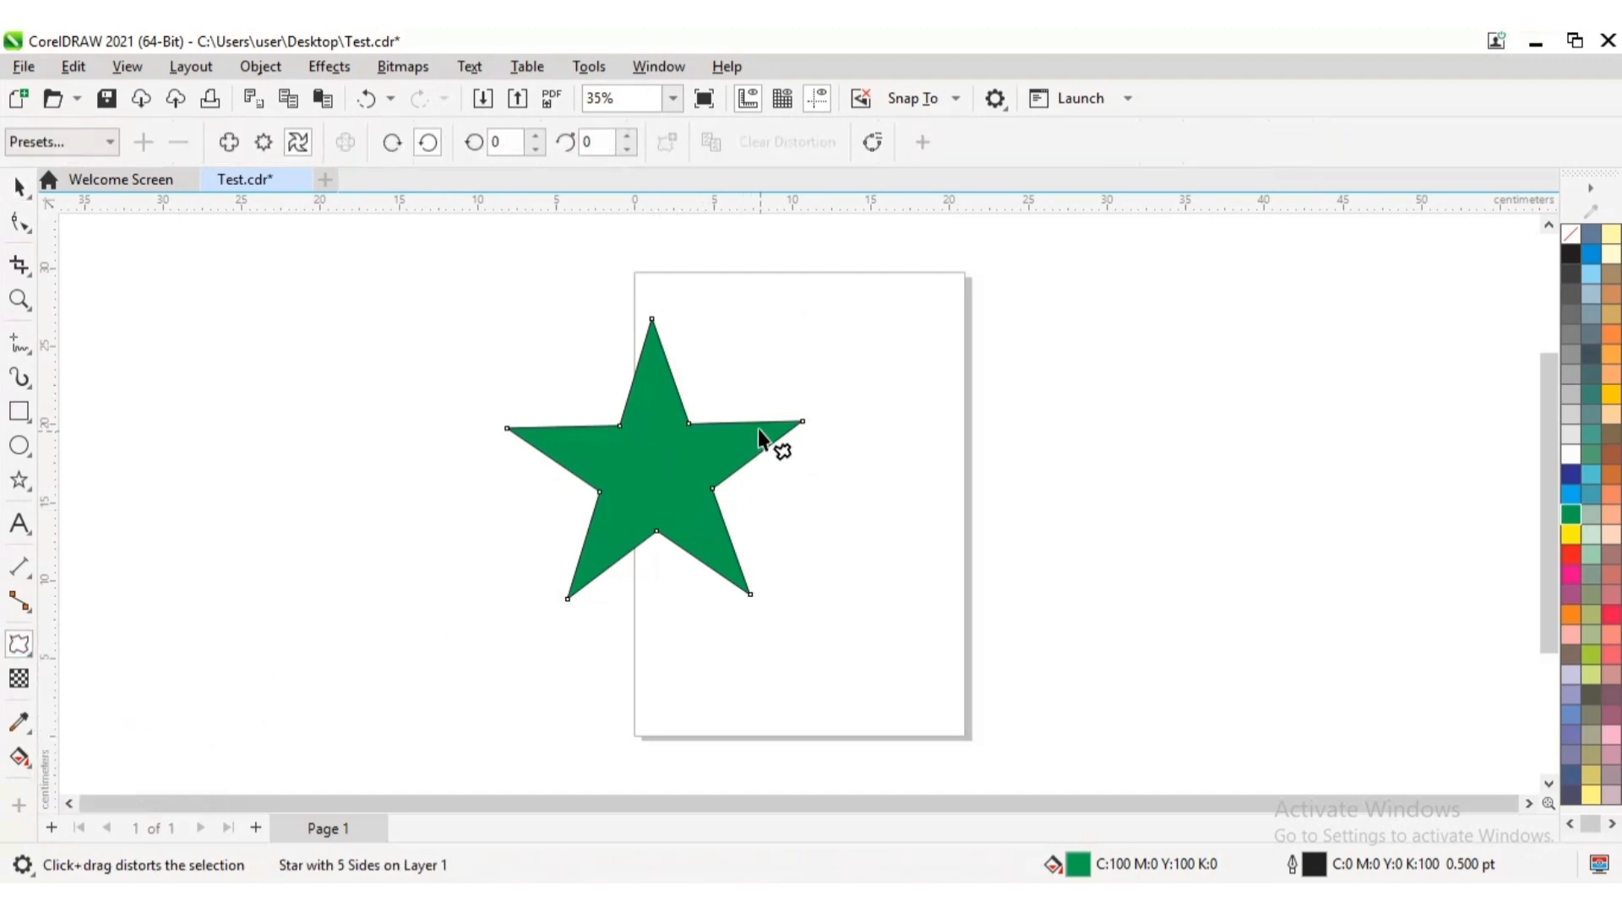
left_click(299, 142)
mouse_move(776, 425)
left_mouse_down()
mouse_move(783, 396)
mouse_move(735, 416)
mouse_move(798, 448)
mouse_move(766, 419)
left_mouse_up()
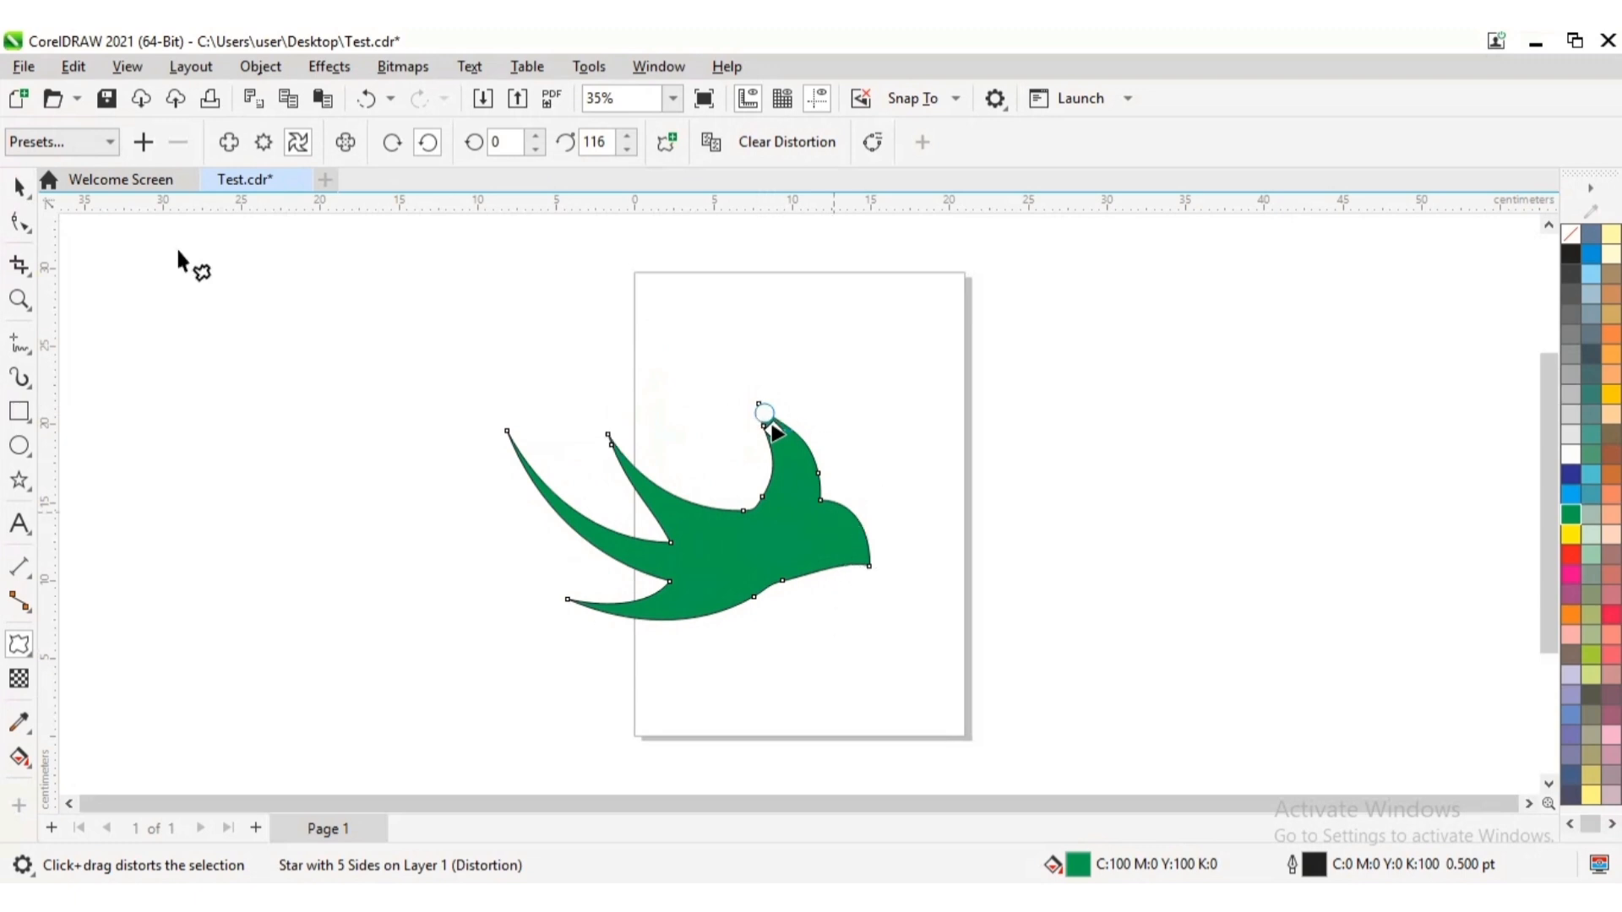
Move the distorted green star off the page, centring it at about X -18.8 cm, Y 21.8 cm
left_click(19, 188)
left_click(999, 489)
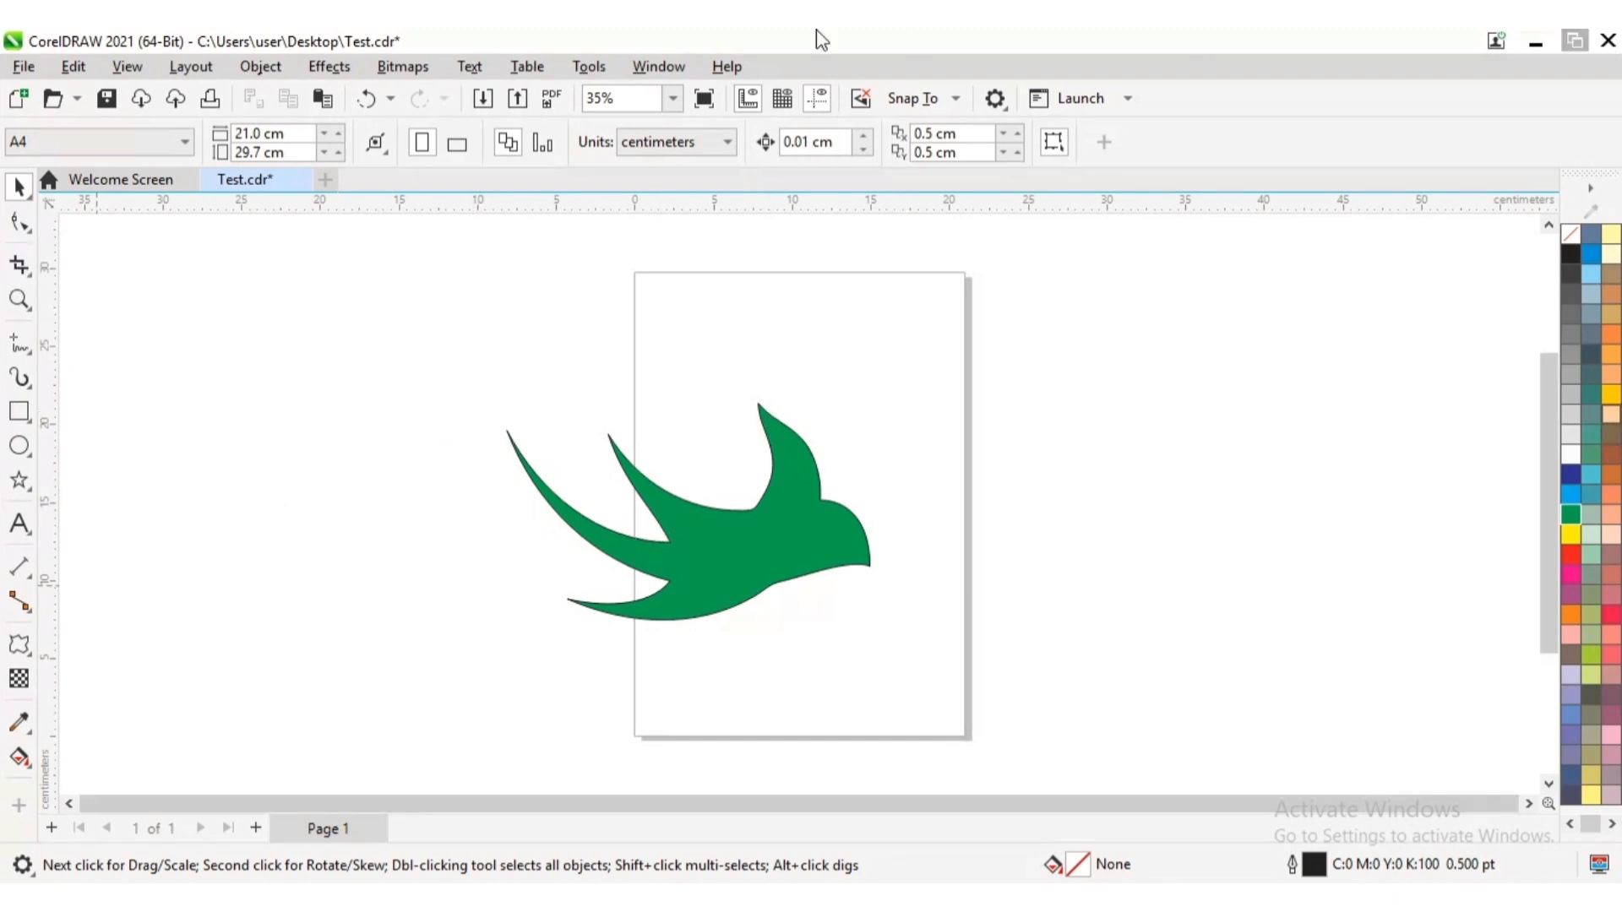
left_click(772, 561)
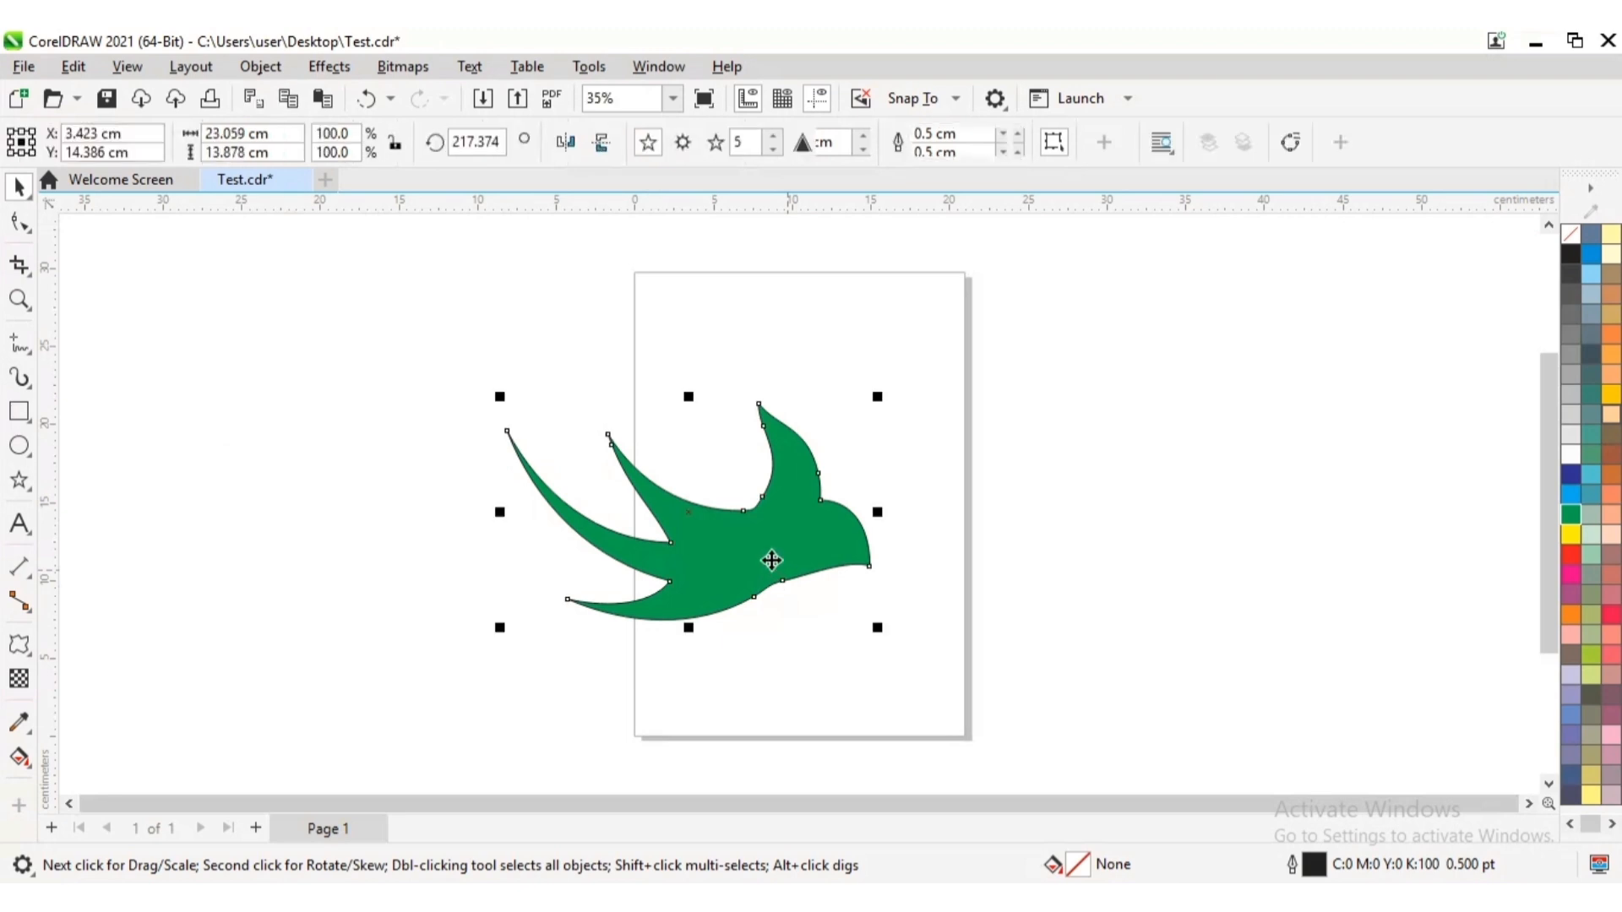
left_click_drag(735, 531, 416, 431)
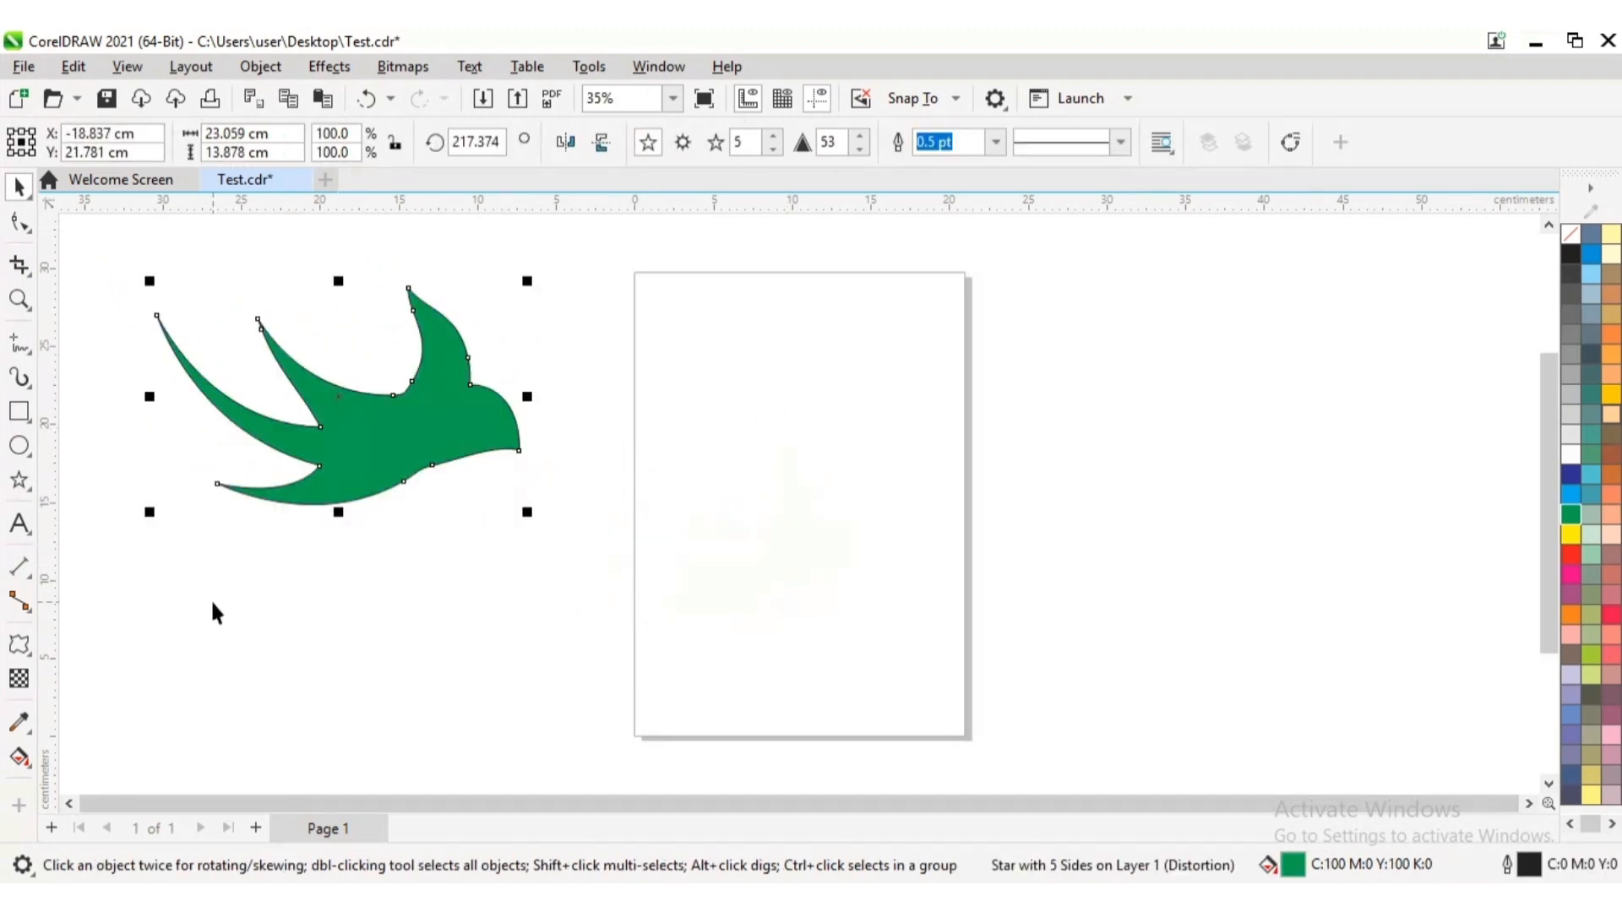
Add the artistic text "Welcome all of you" starting near the page's right edge
left_click(31, 540)
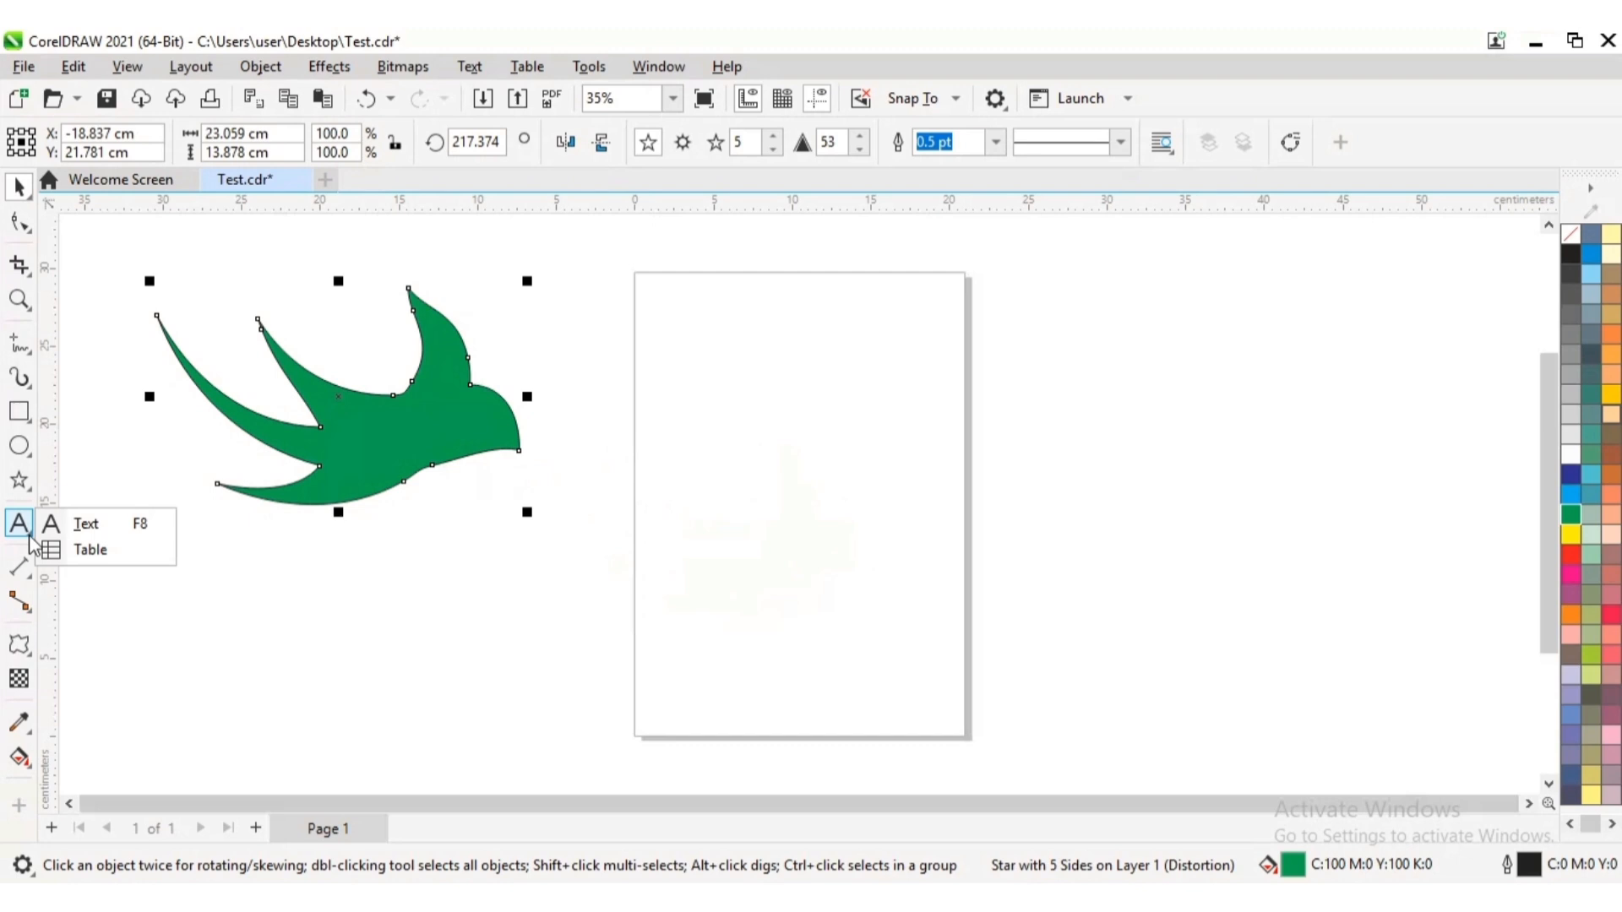
left_click(91, 526)
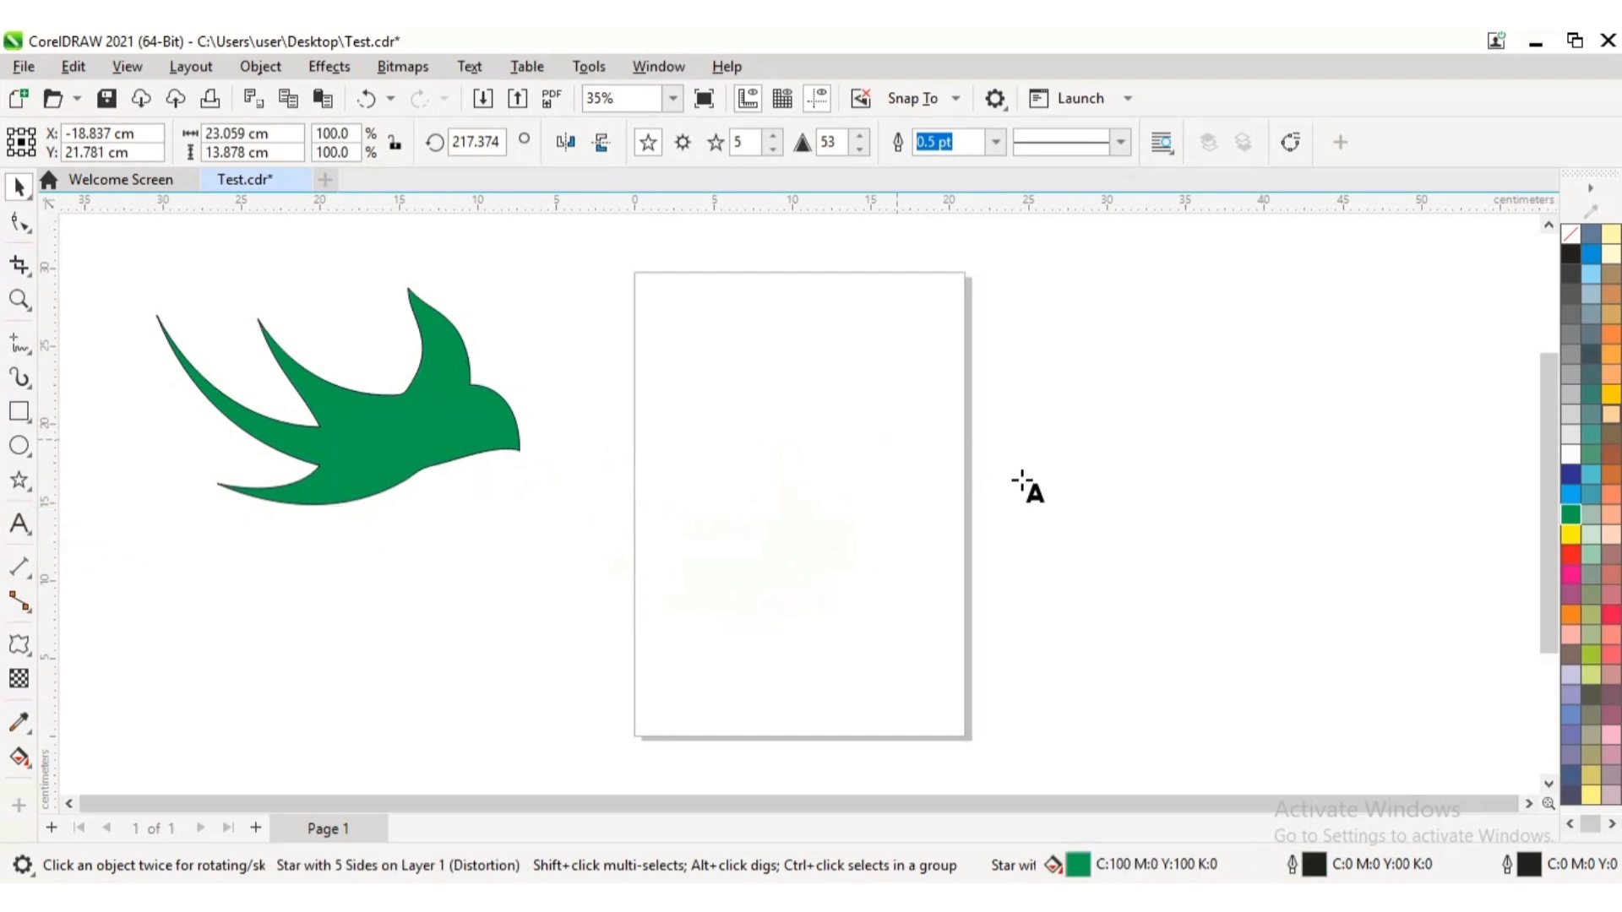
left_click(916, 432)
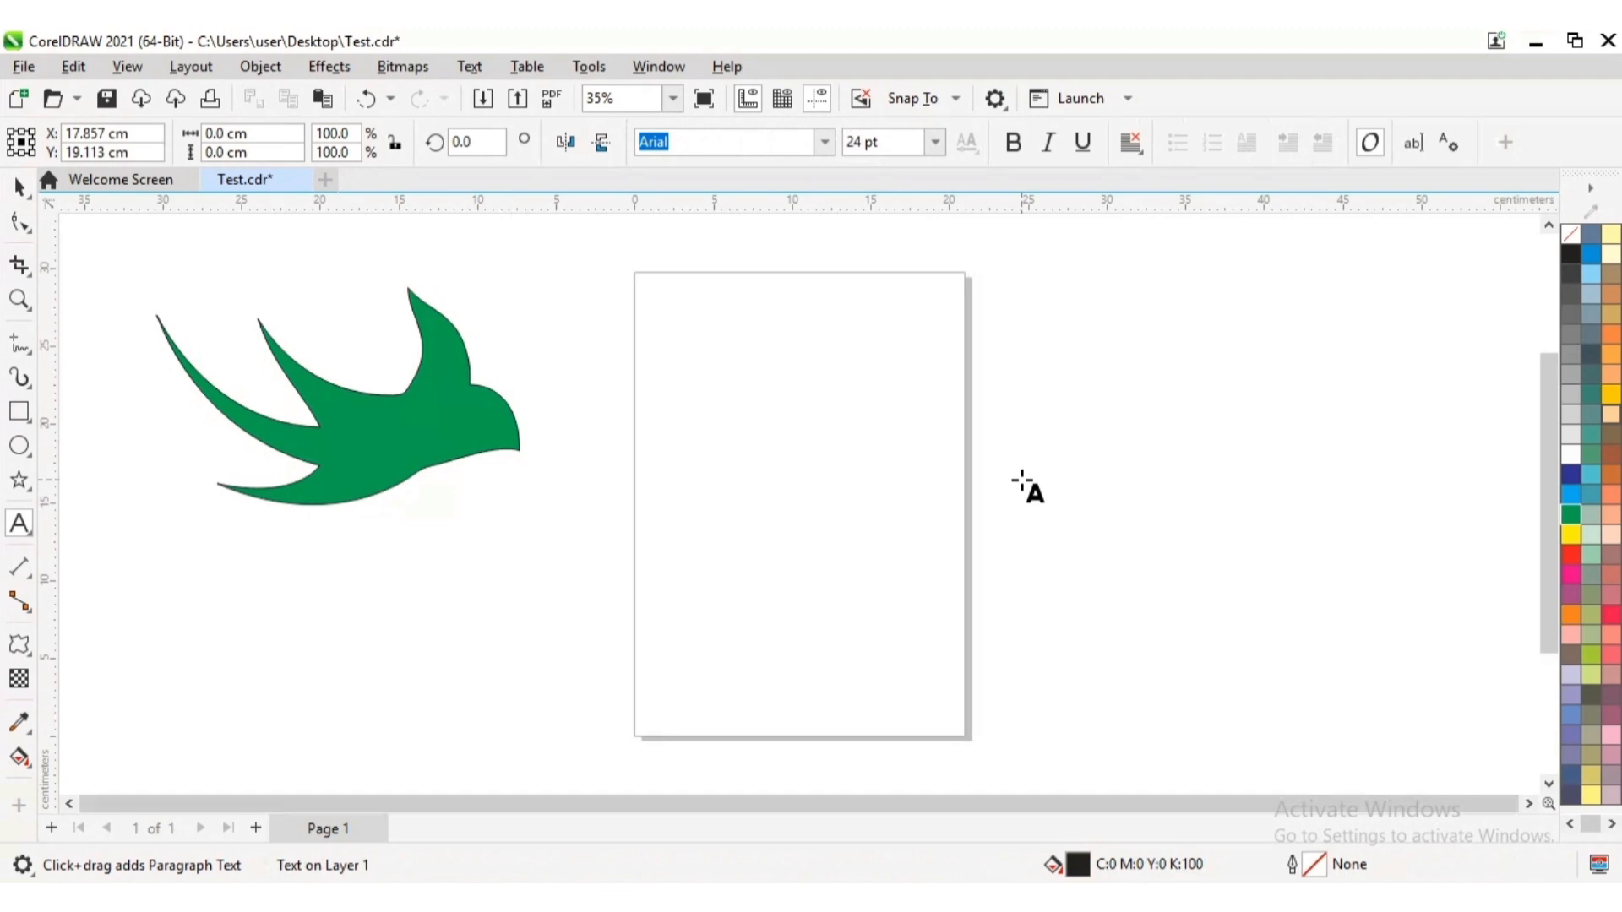
type("Welcome")
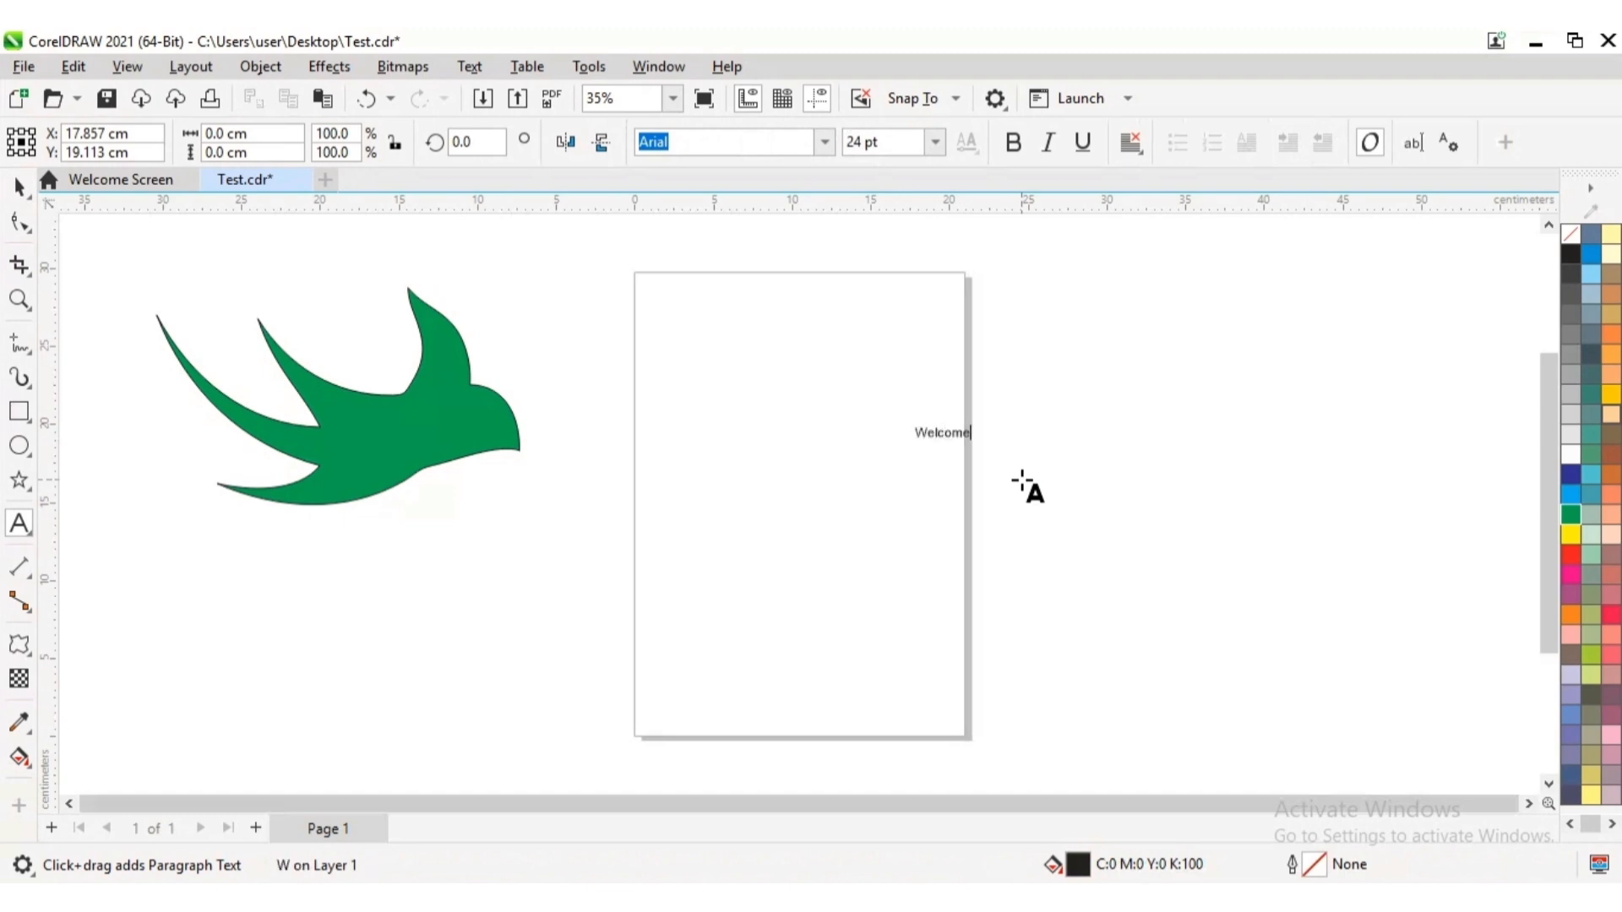
type(" all of you")
Enlarge the text to about 177 pt, 52.2 cm wide, and move its centre to about X 20.6 cm, Y 13.2 cm
left_click_drag(1034, 448, 1516, 594)
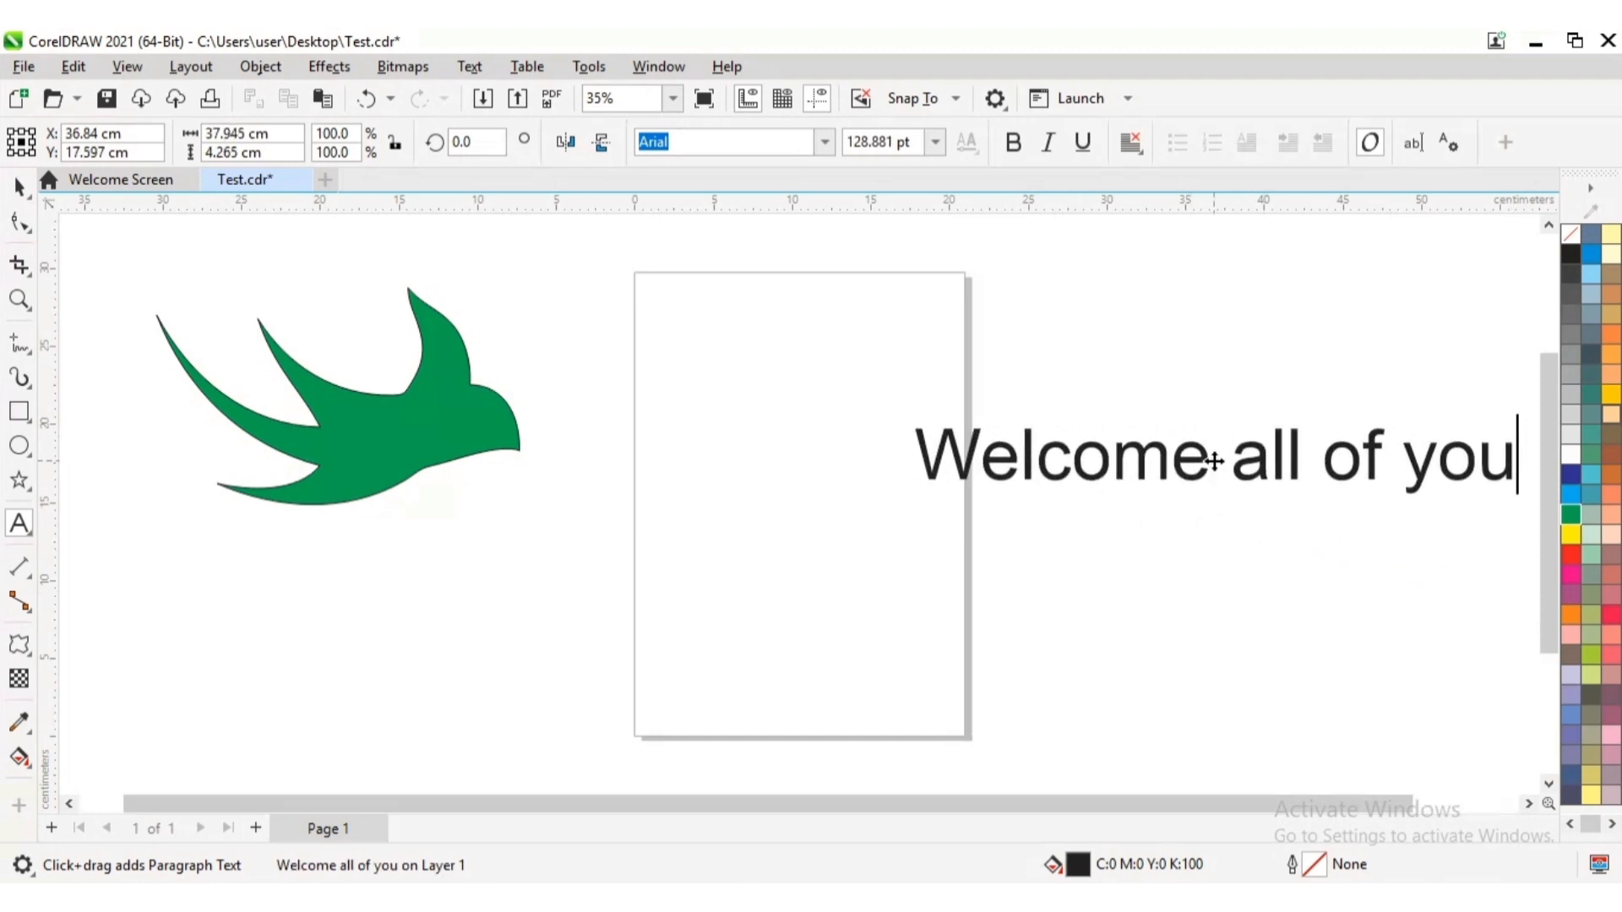
left_click_drag(1213, 460, 906, 507)
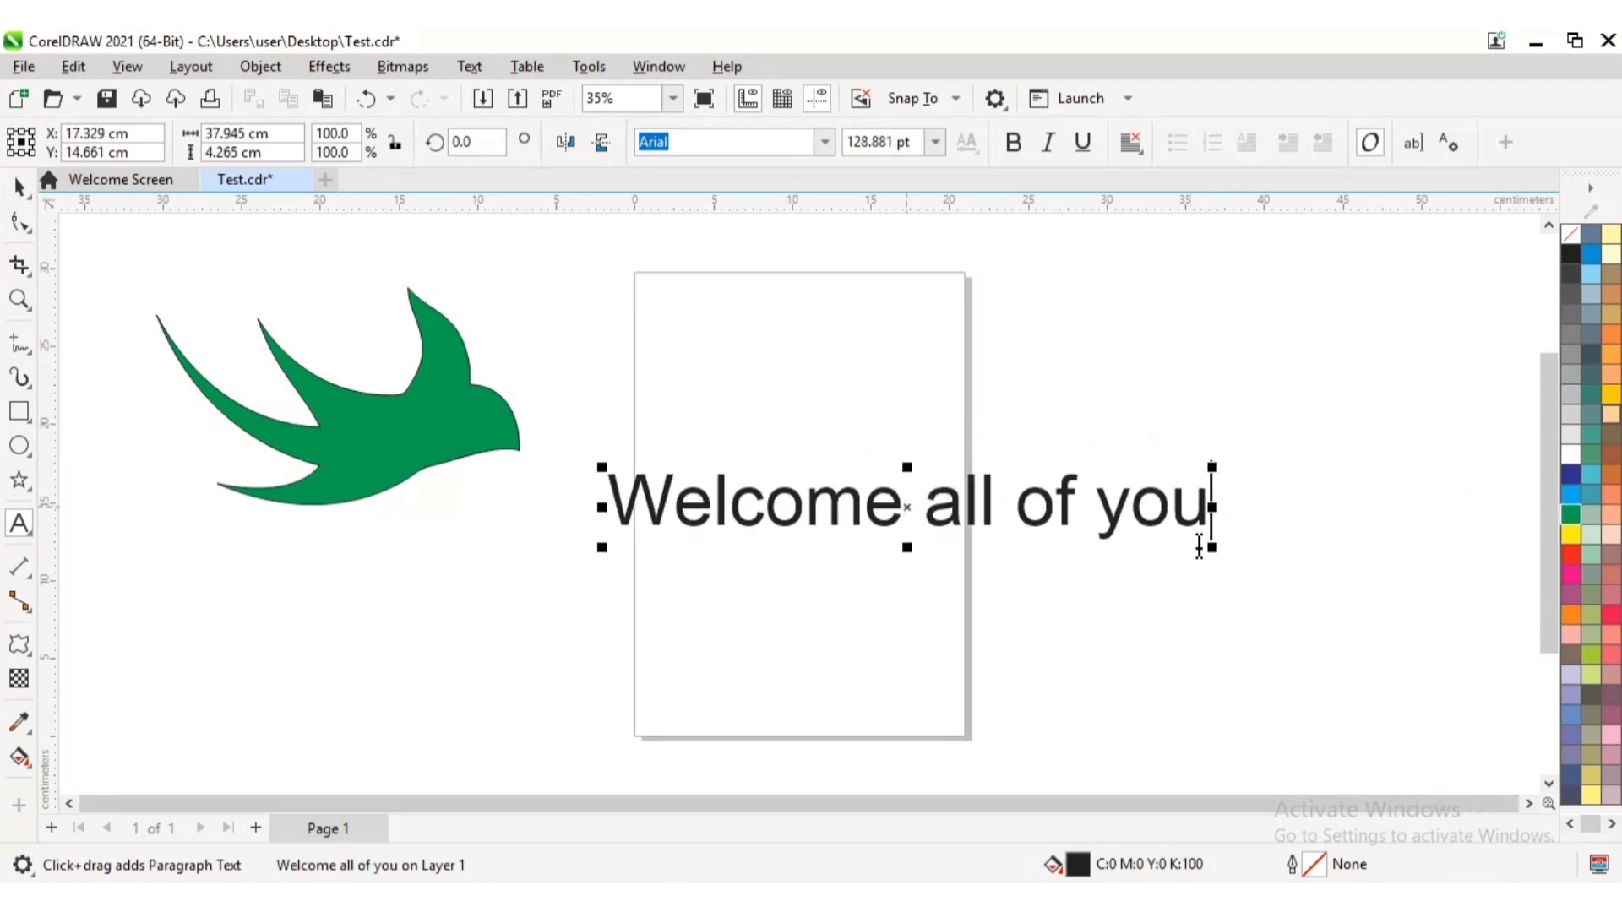
left_click_drag(1214, 550, 1437, 642)
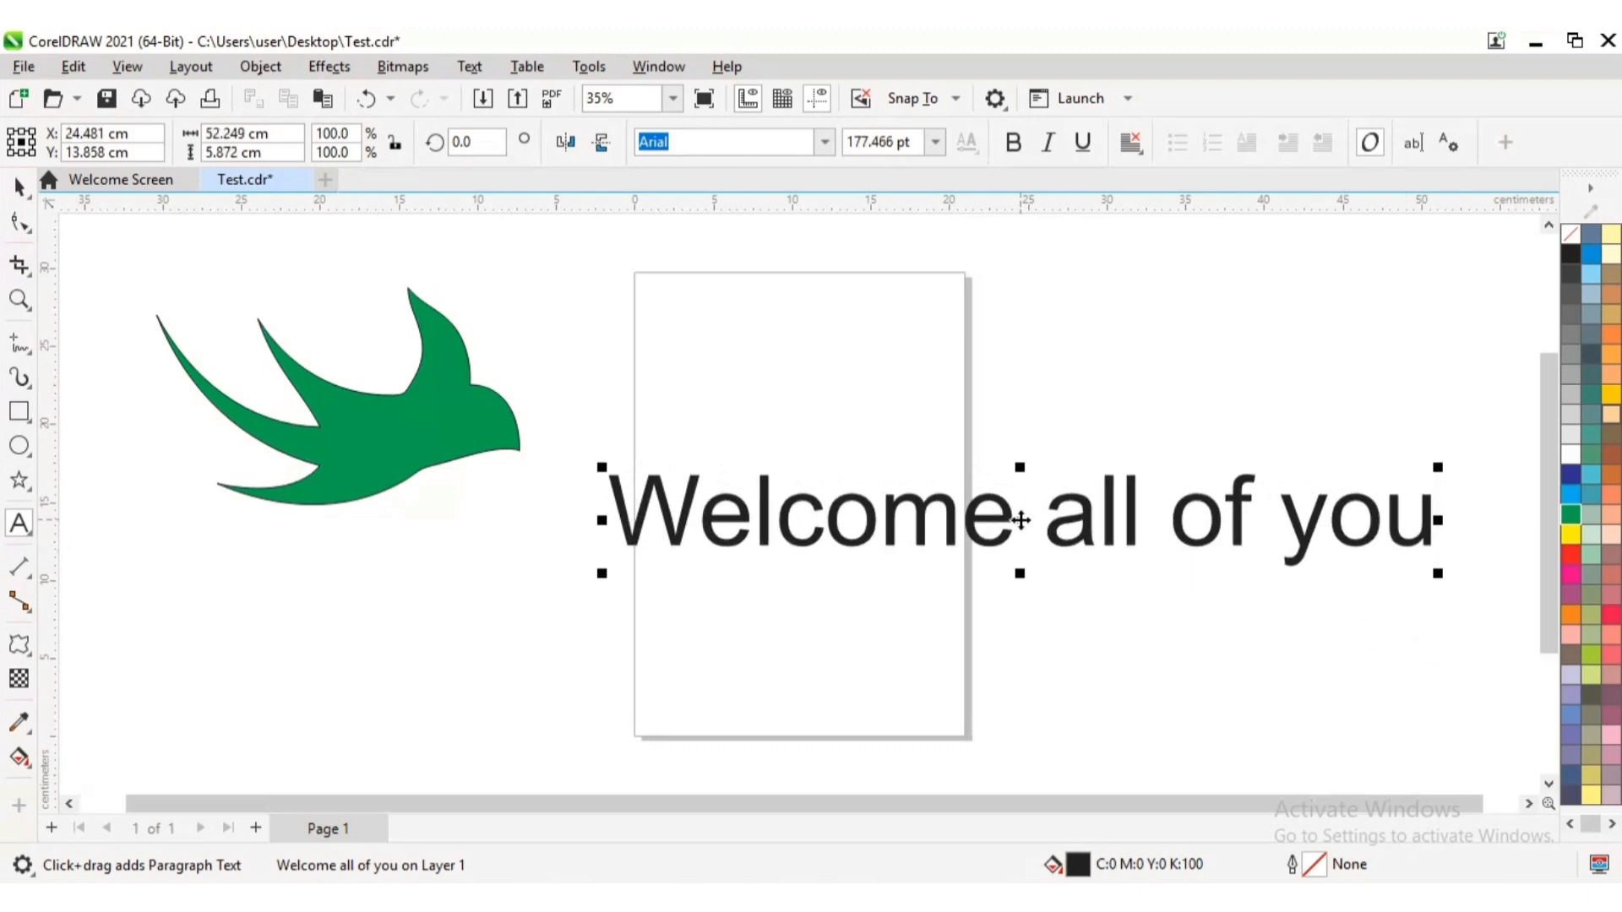
left_click_drag(1021, 519, 958, 531)
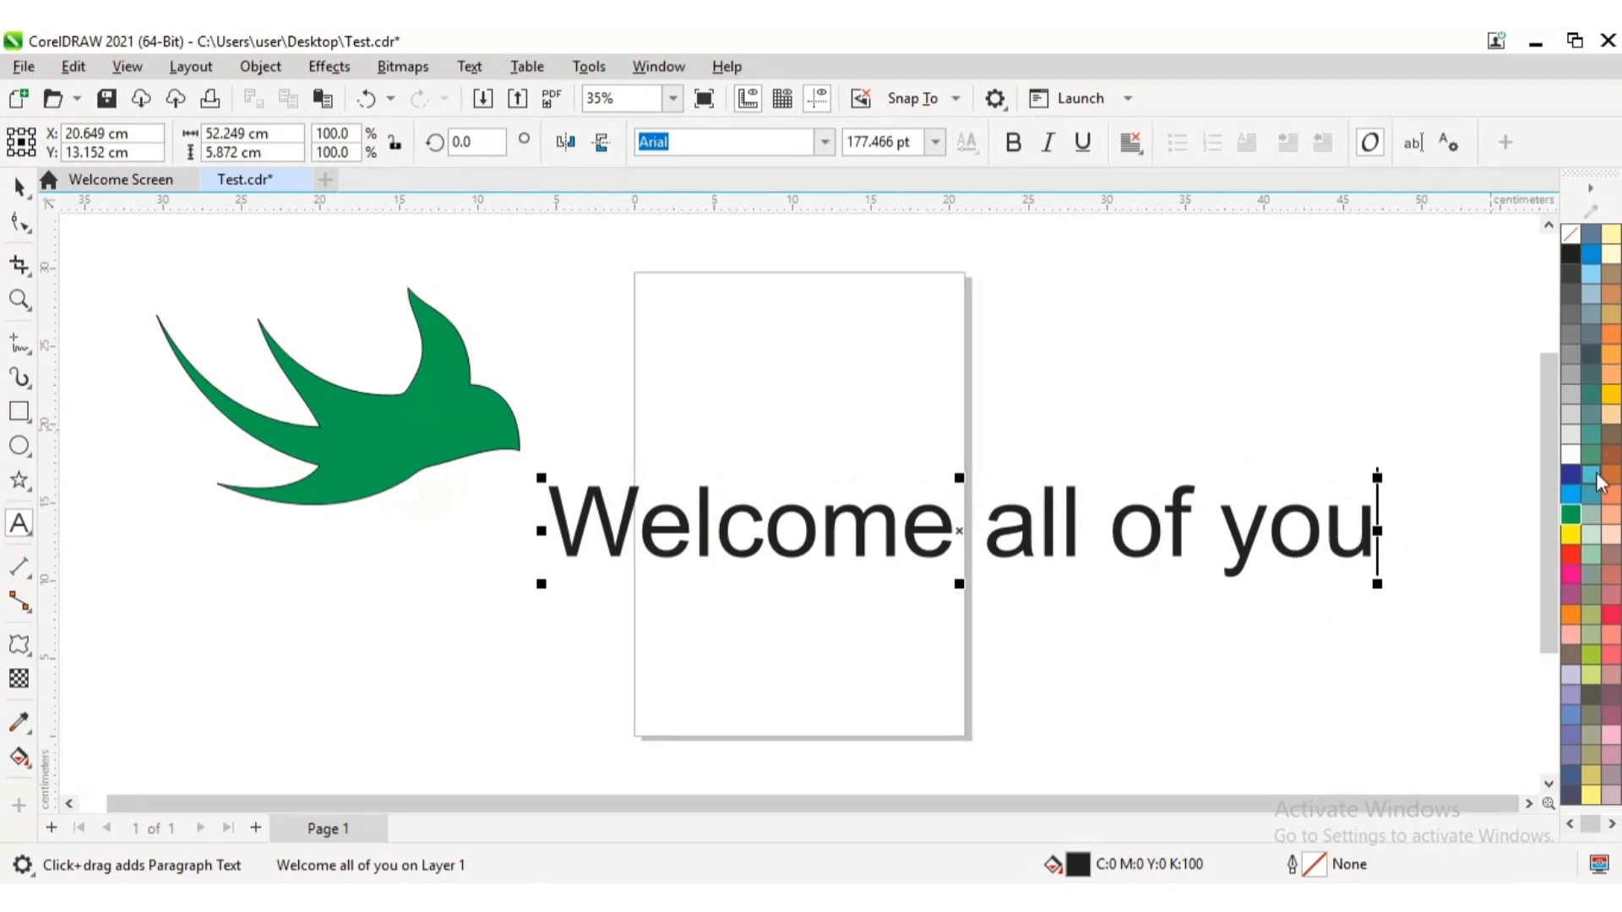
Fill the whole text with purple (C:20 M:80 Y:0 K:20)
left_click(1576, 591)
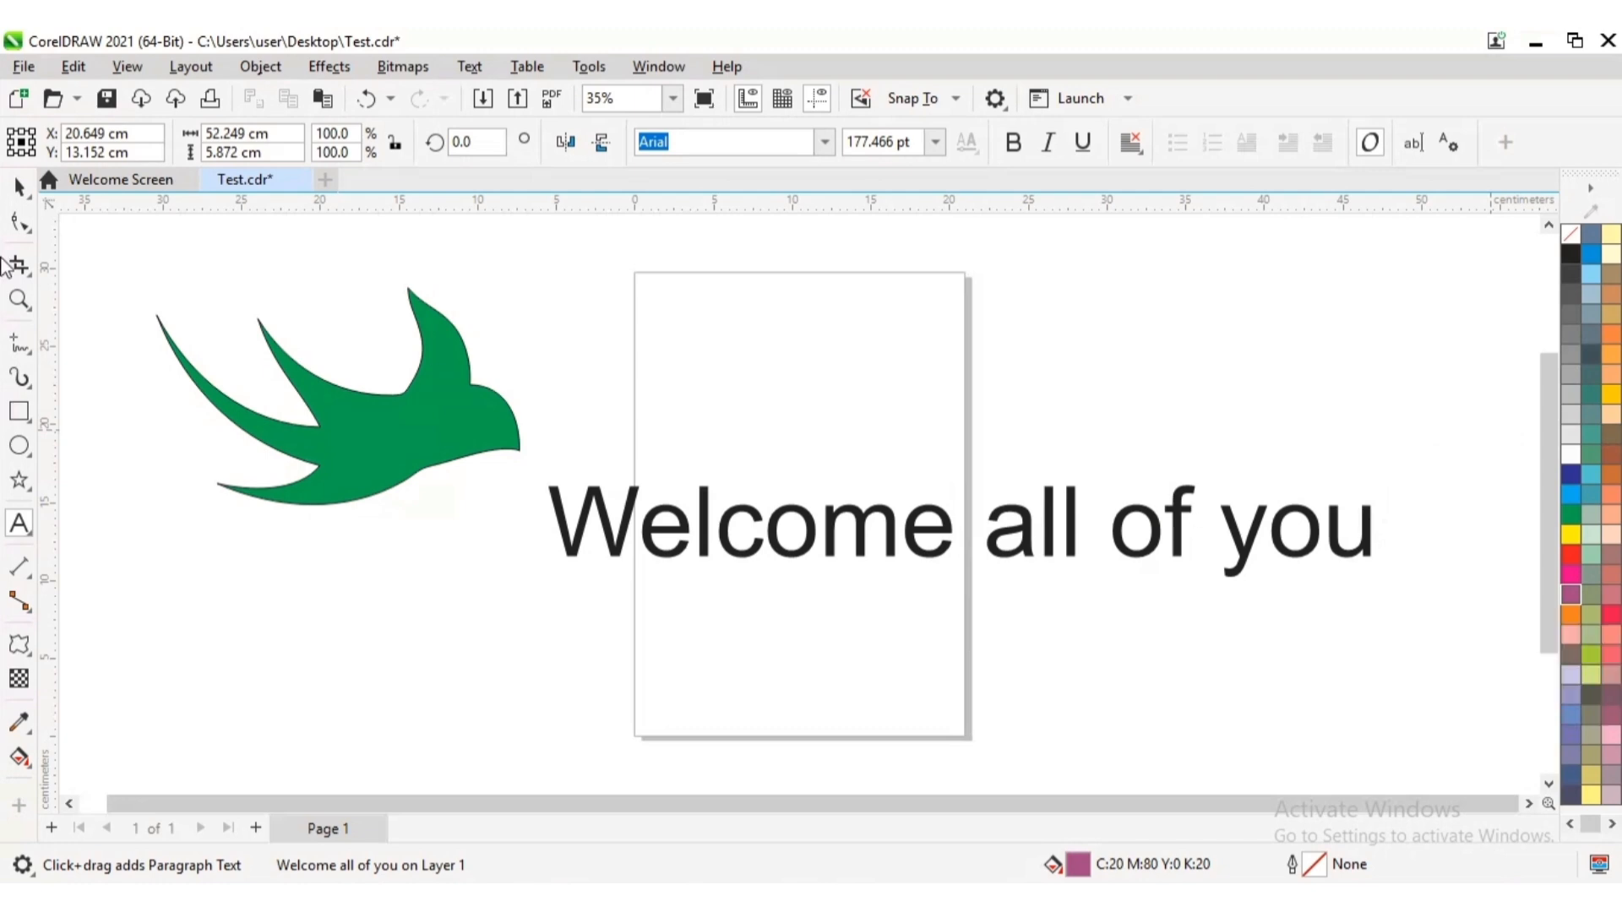
left_click(18, 185)
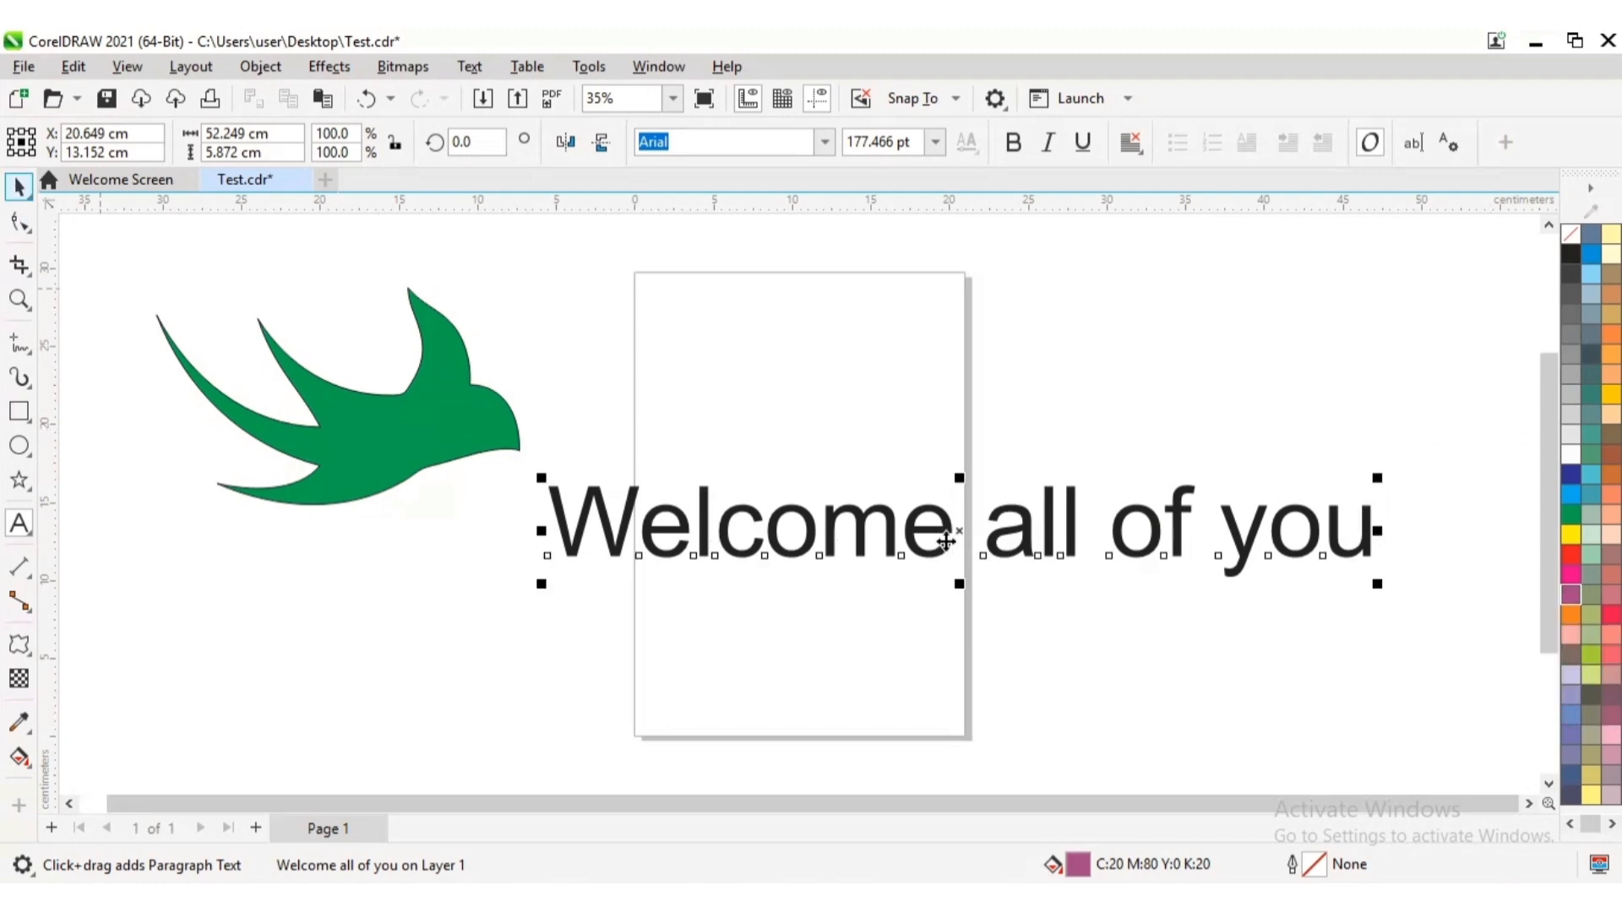
left_click(1579, 592)
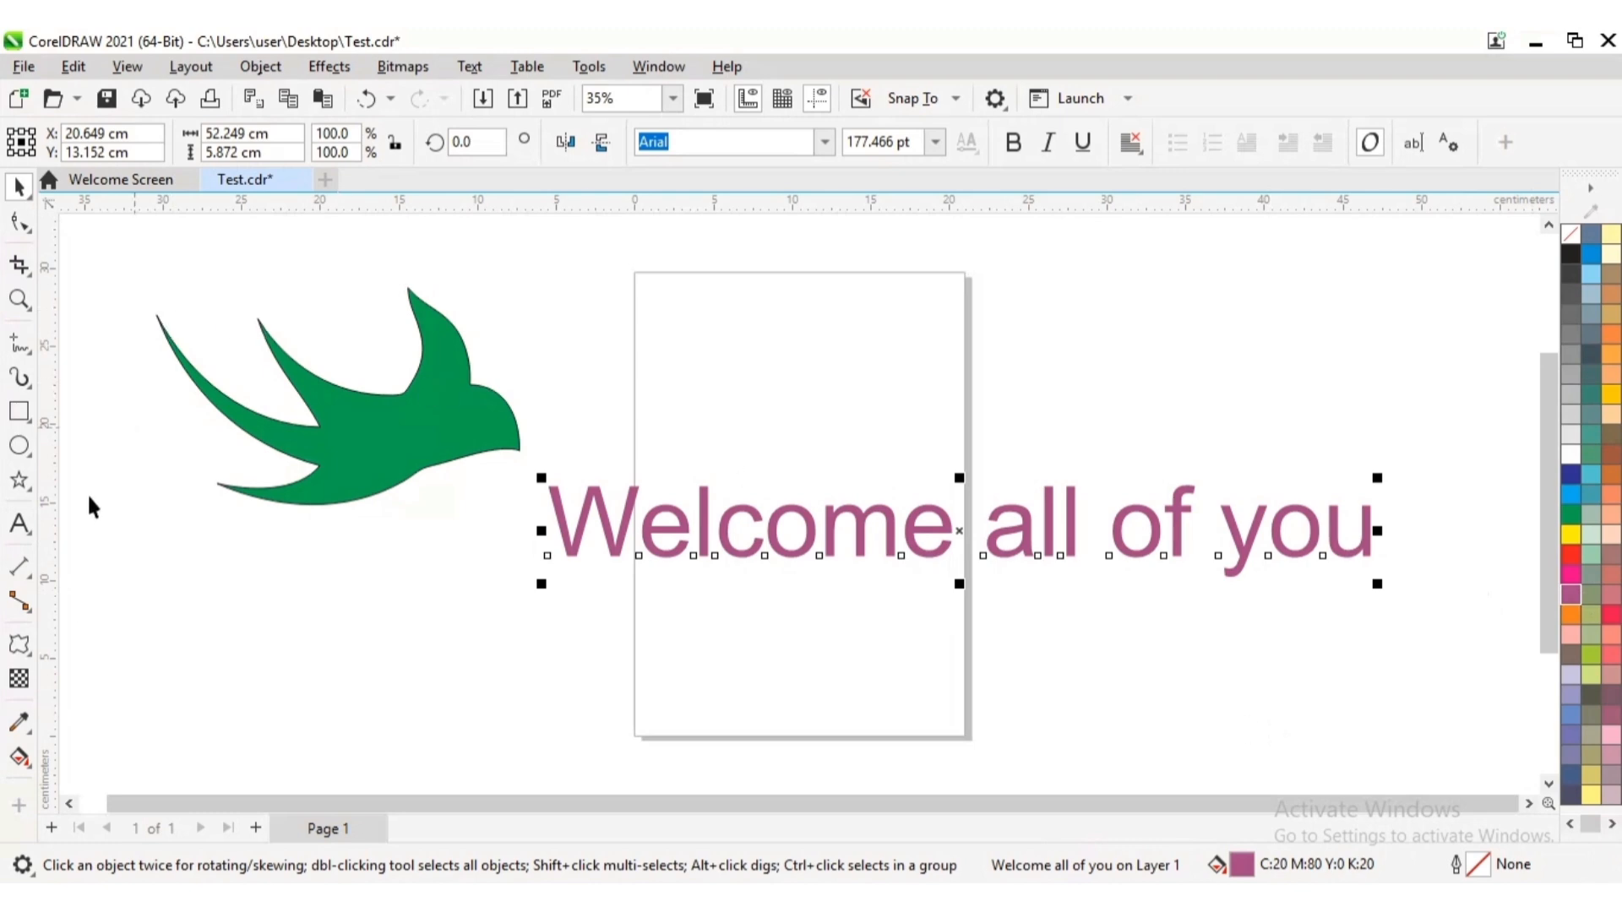
Try a push and pull distortion with amplitude 1 centred on the word "all" of the text, and clear it
left_click(34, 657)
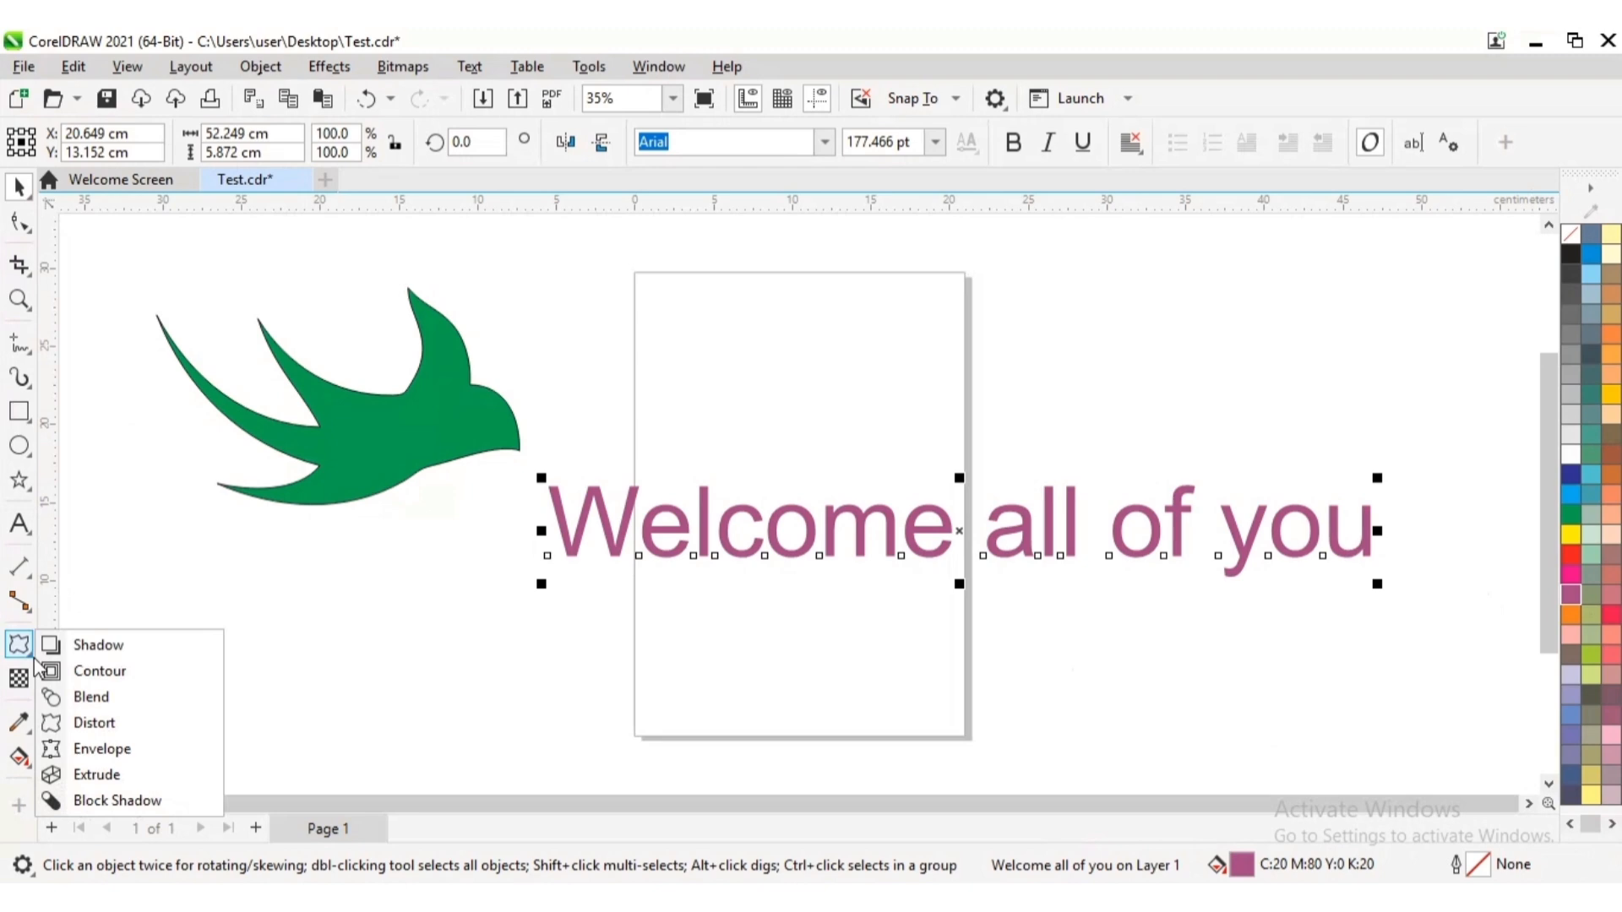
left_click(125, 724)
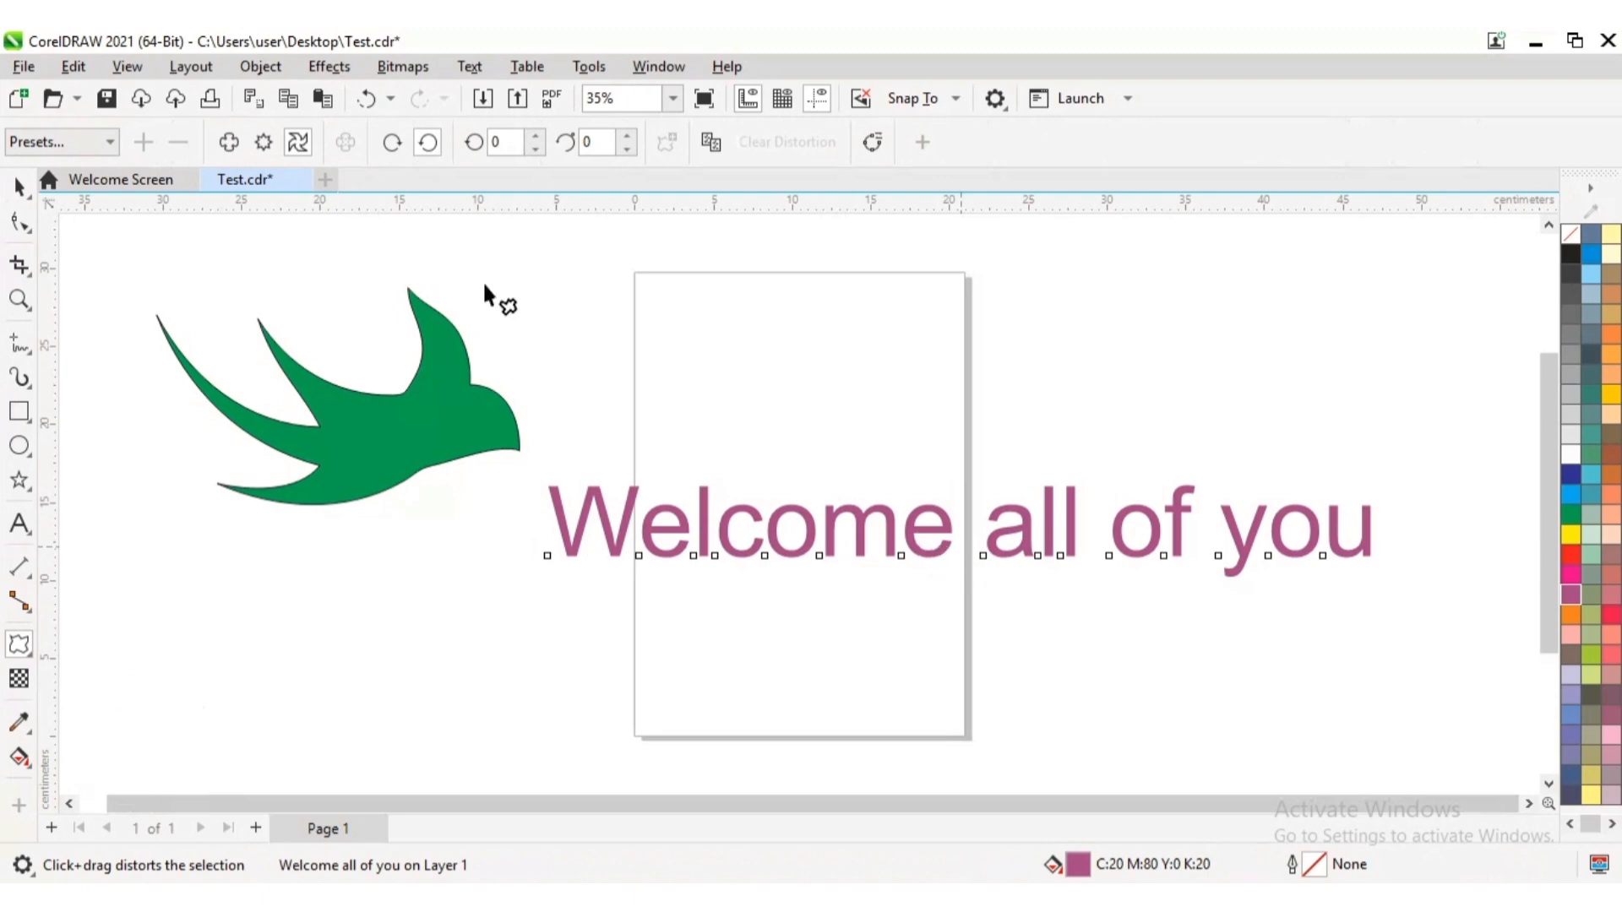
left_click(228, 144)
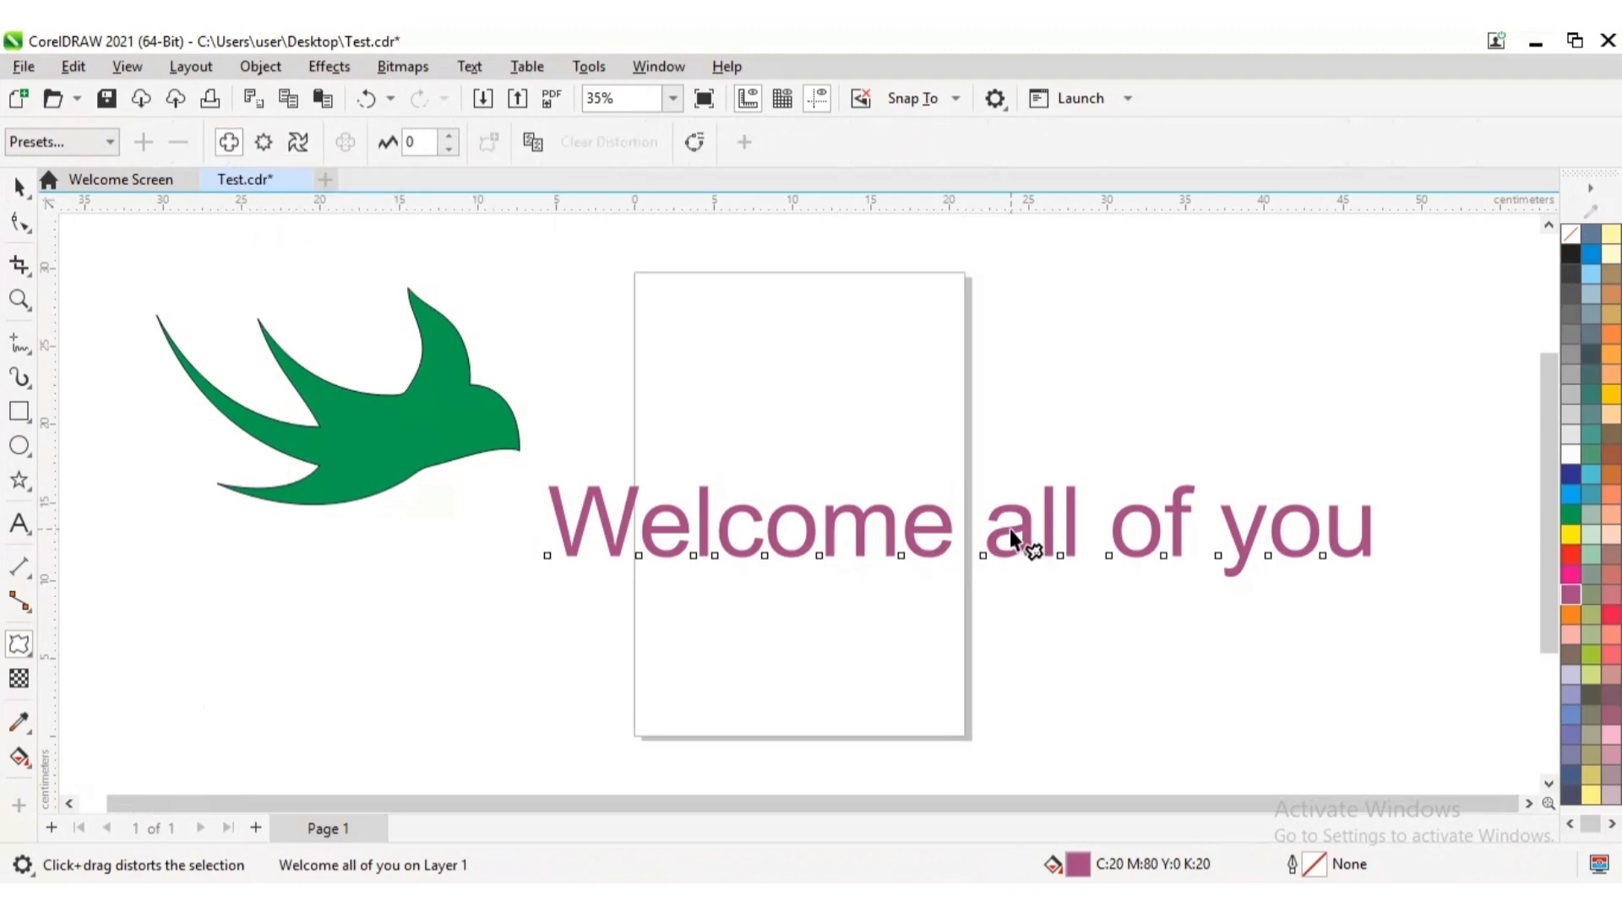
left_click_drag(1011, 538, 1012, 530)
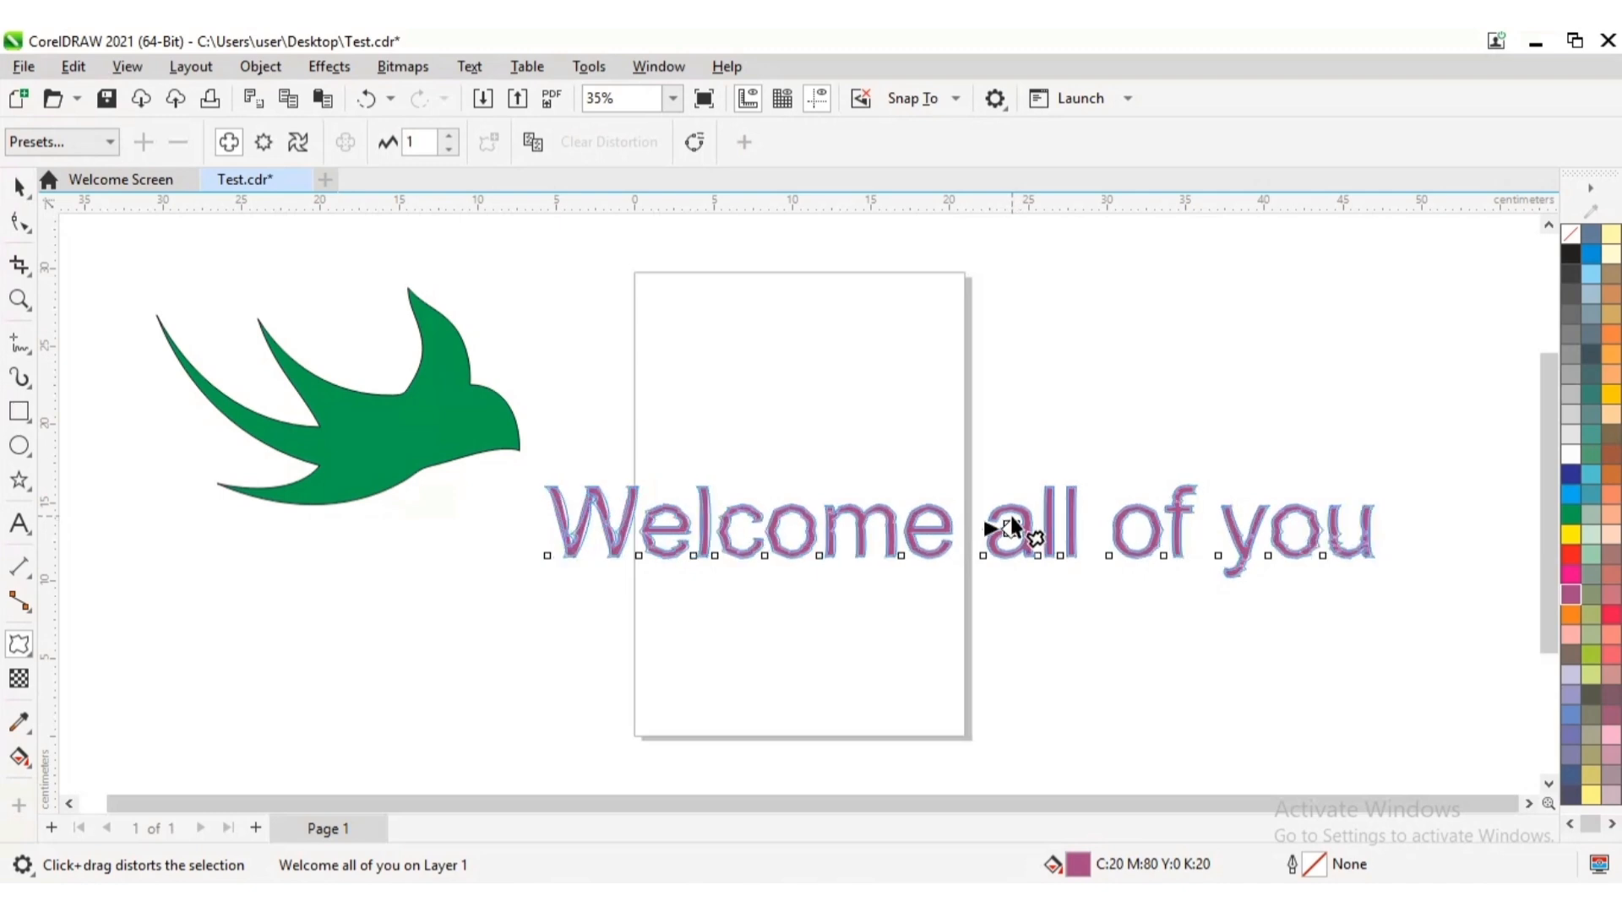
left_click_drag(1012, 530, 1012, 530)
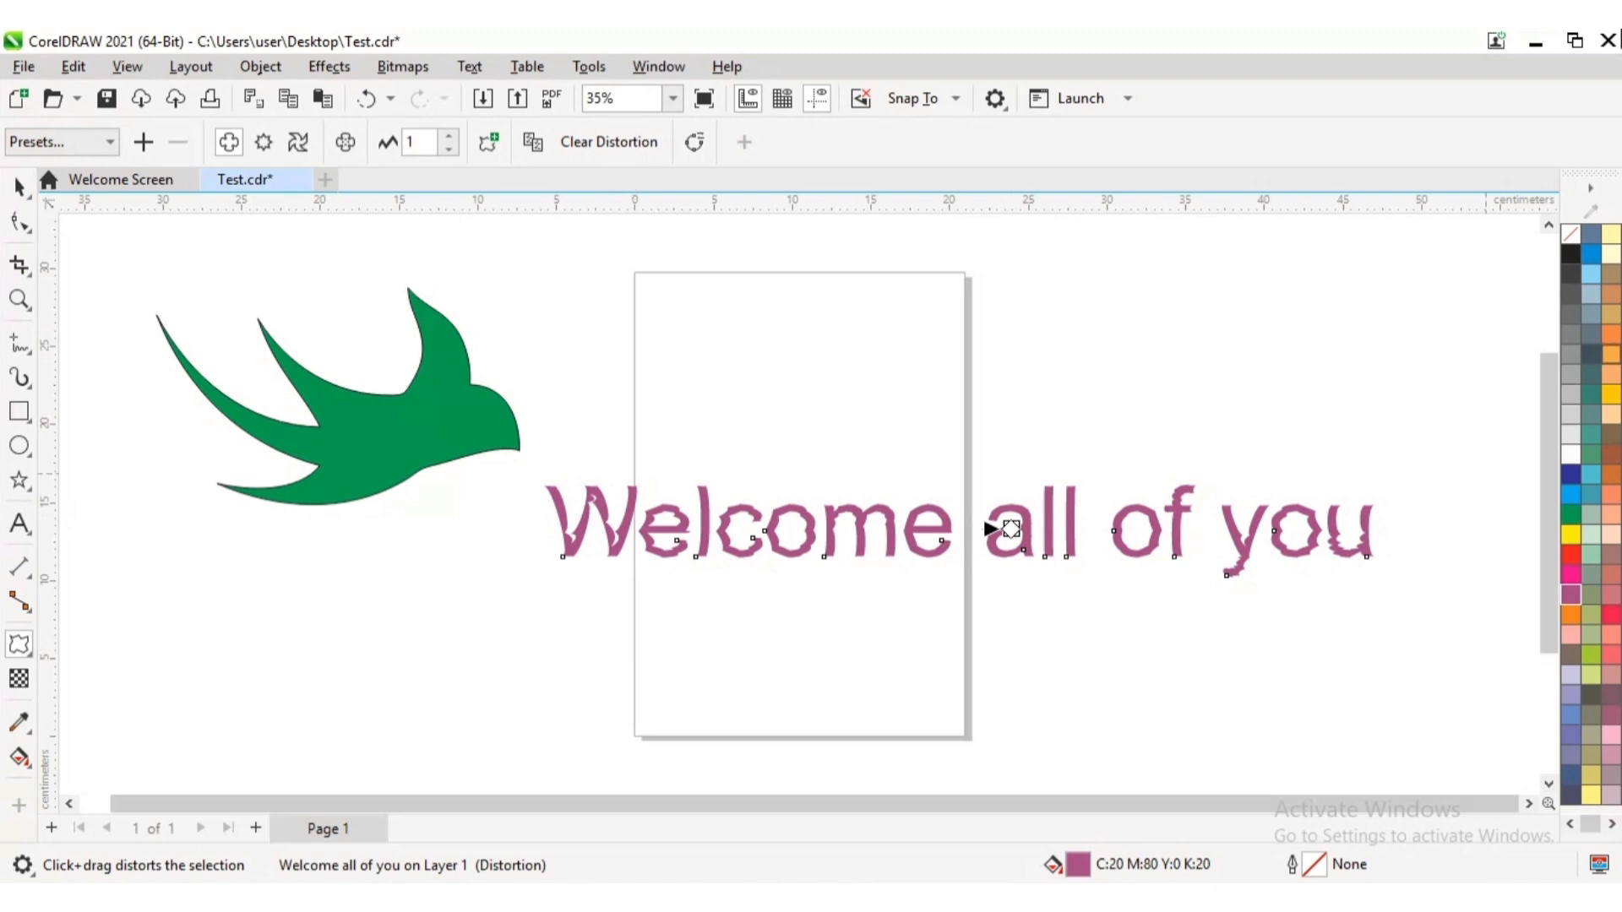
left_click(612, 144)
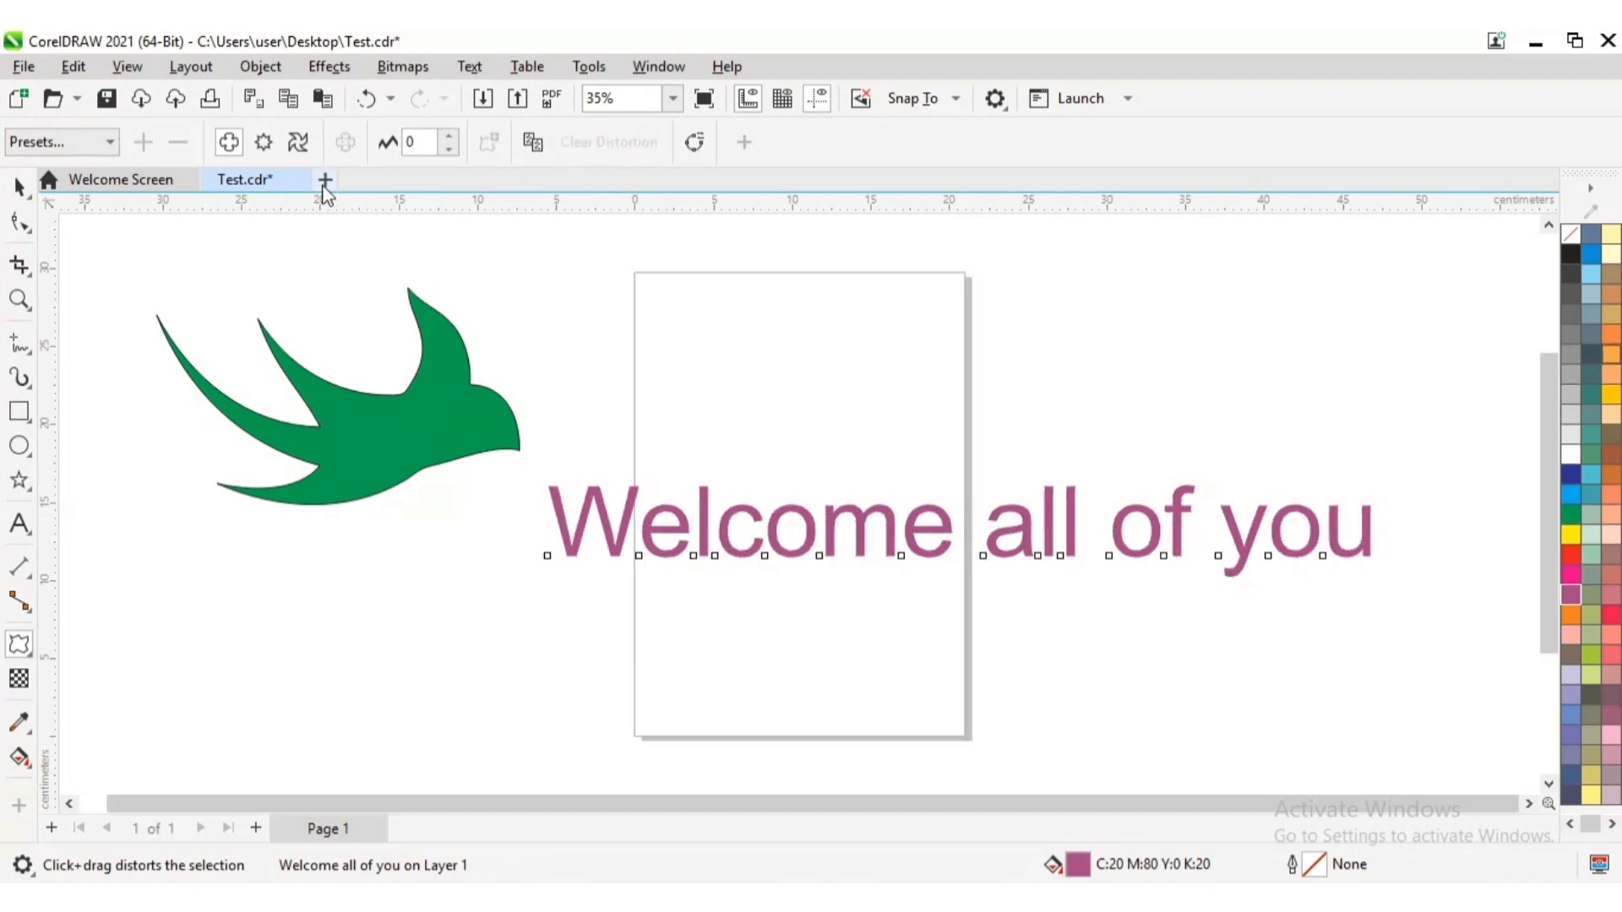
Try a zipper distortion with amplitude 1 and frequency 5 from the end of the word "Welcome", and clear it
left_click(269, 149)
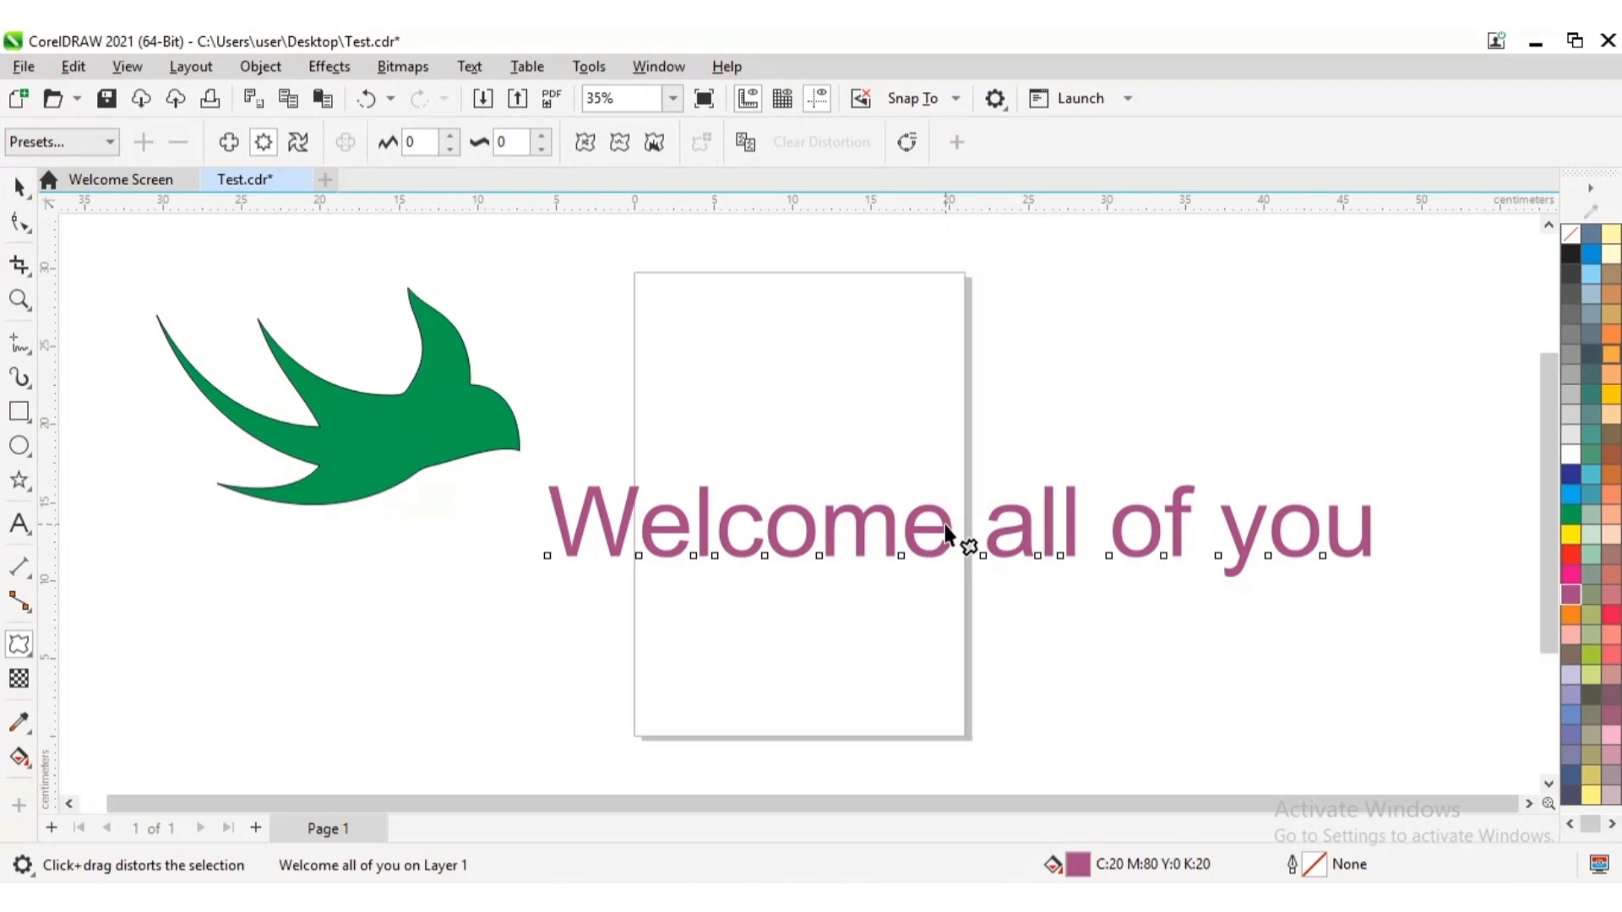
left_click_drag(947, 532, 944, 525)
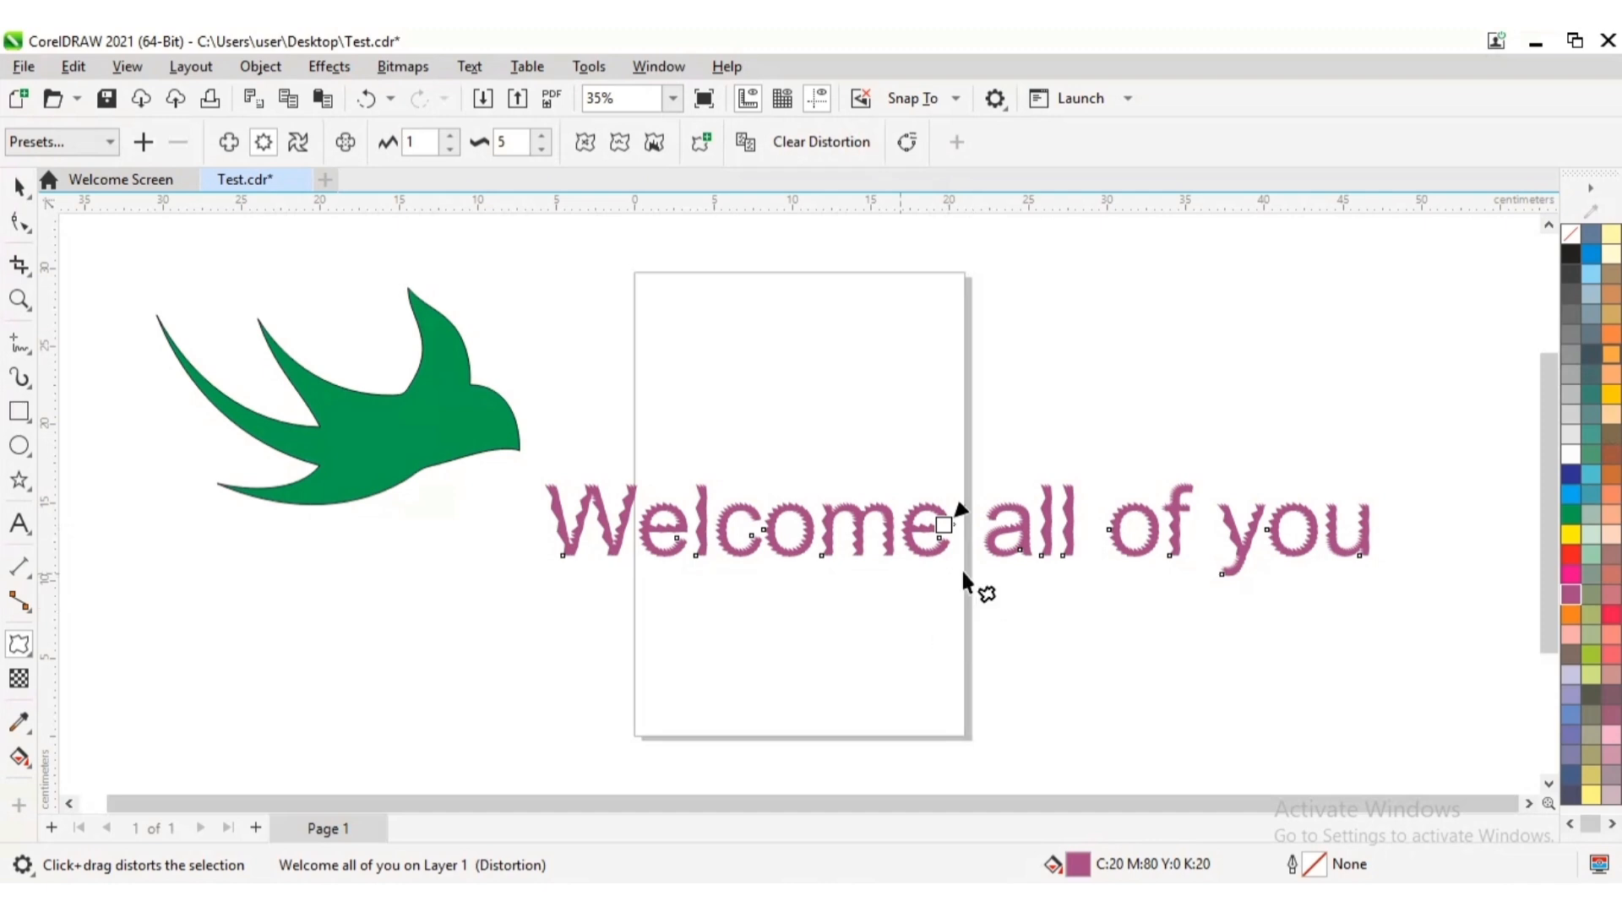
left_click(810, 147)
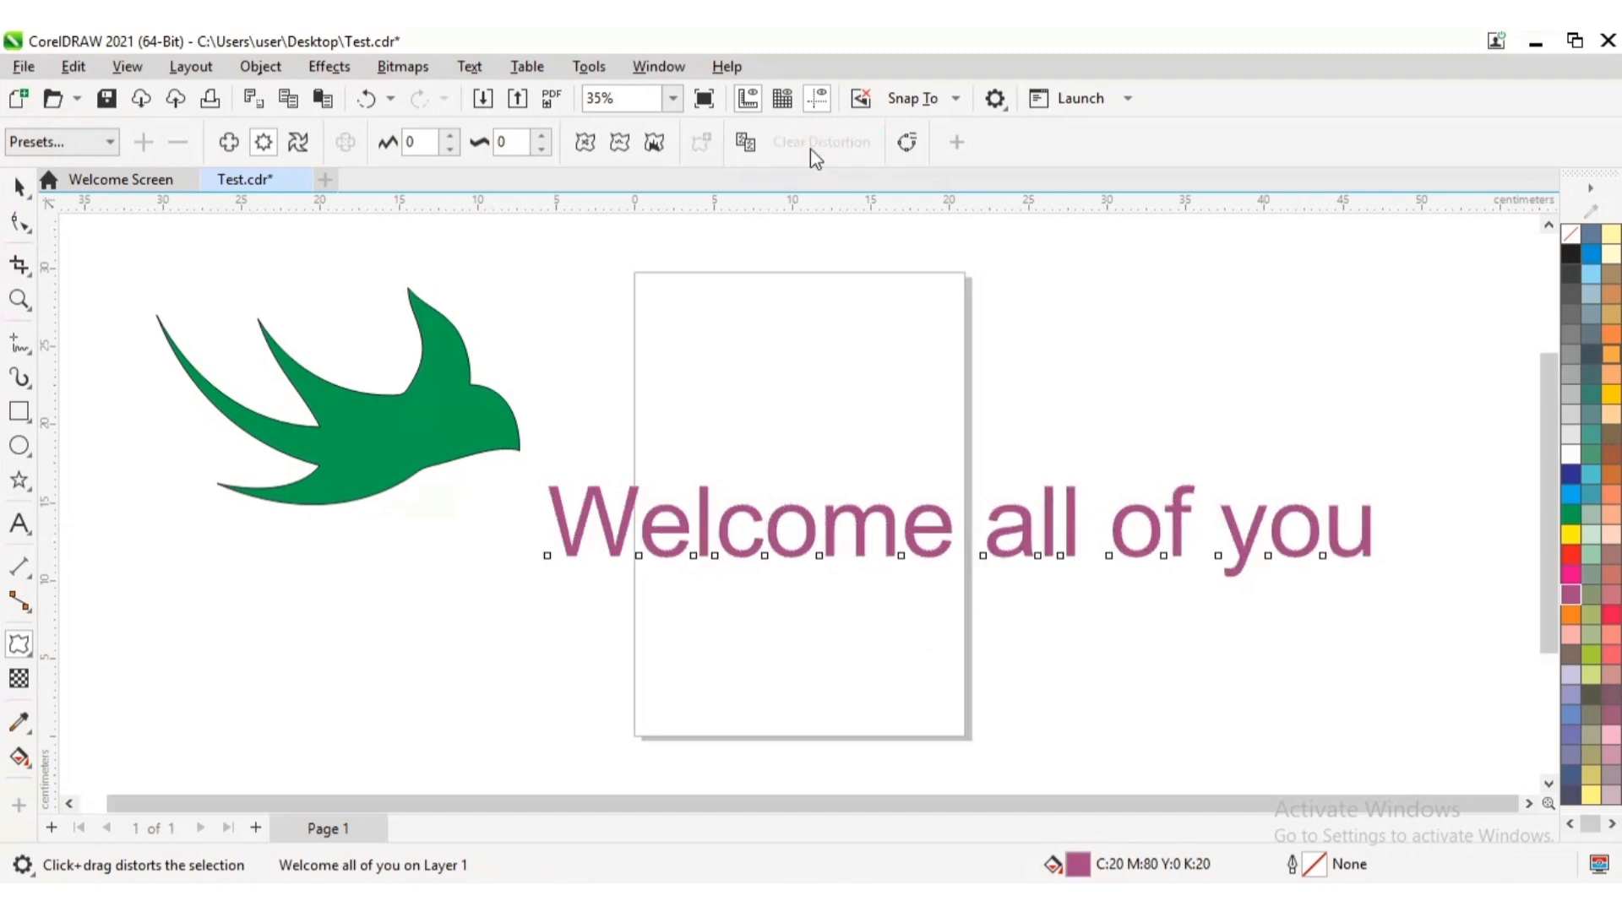
Twist the text about 37 degrees counterclockwise around the word "all" with a twister distortion, and deselect it
left_click(298, 143)
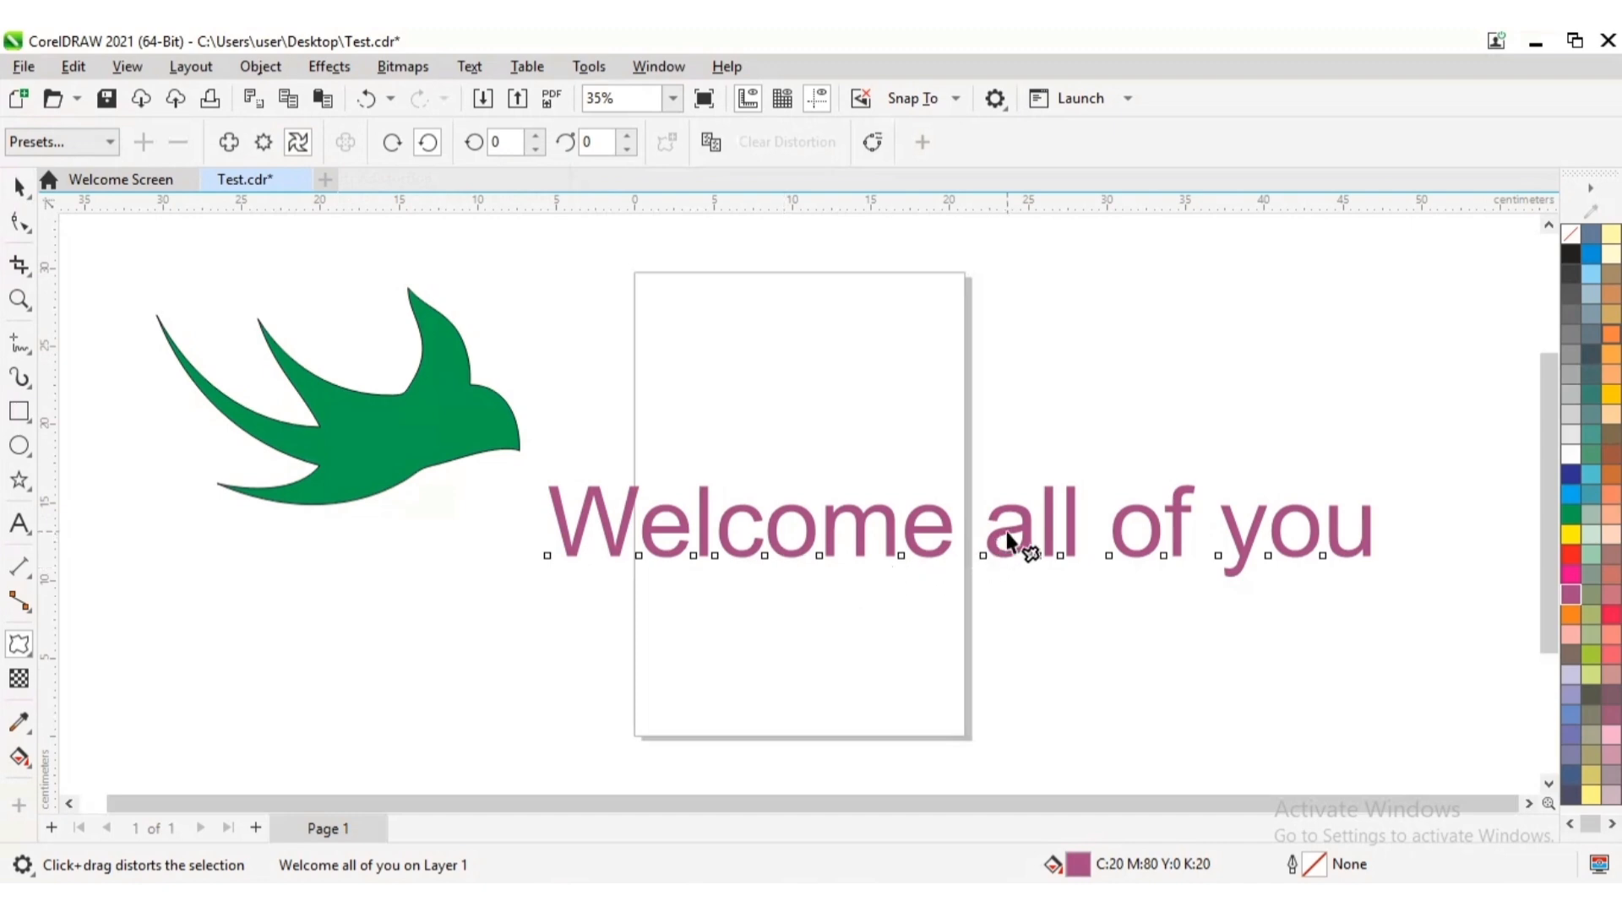
left_click_drag(1008, 540, 1020, 532)
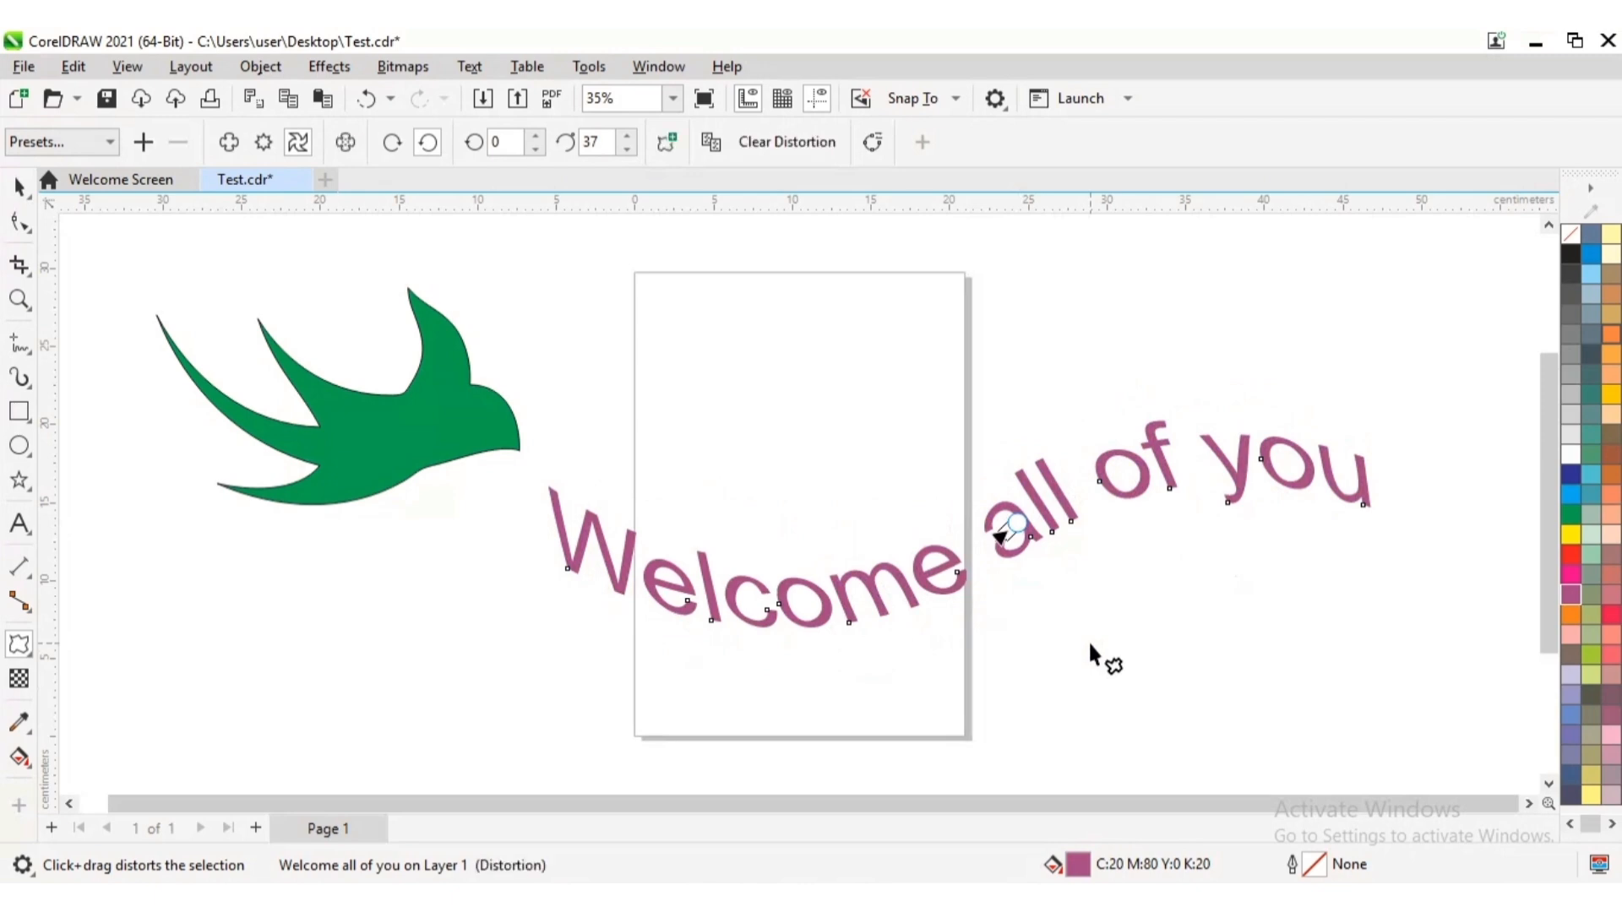
left_click(18, 186)
left_click(1255, 600)
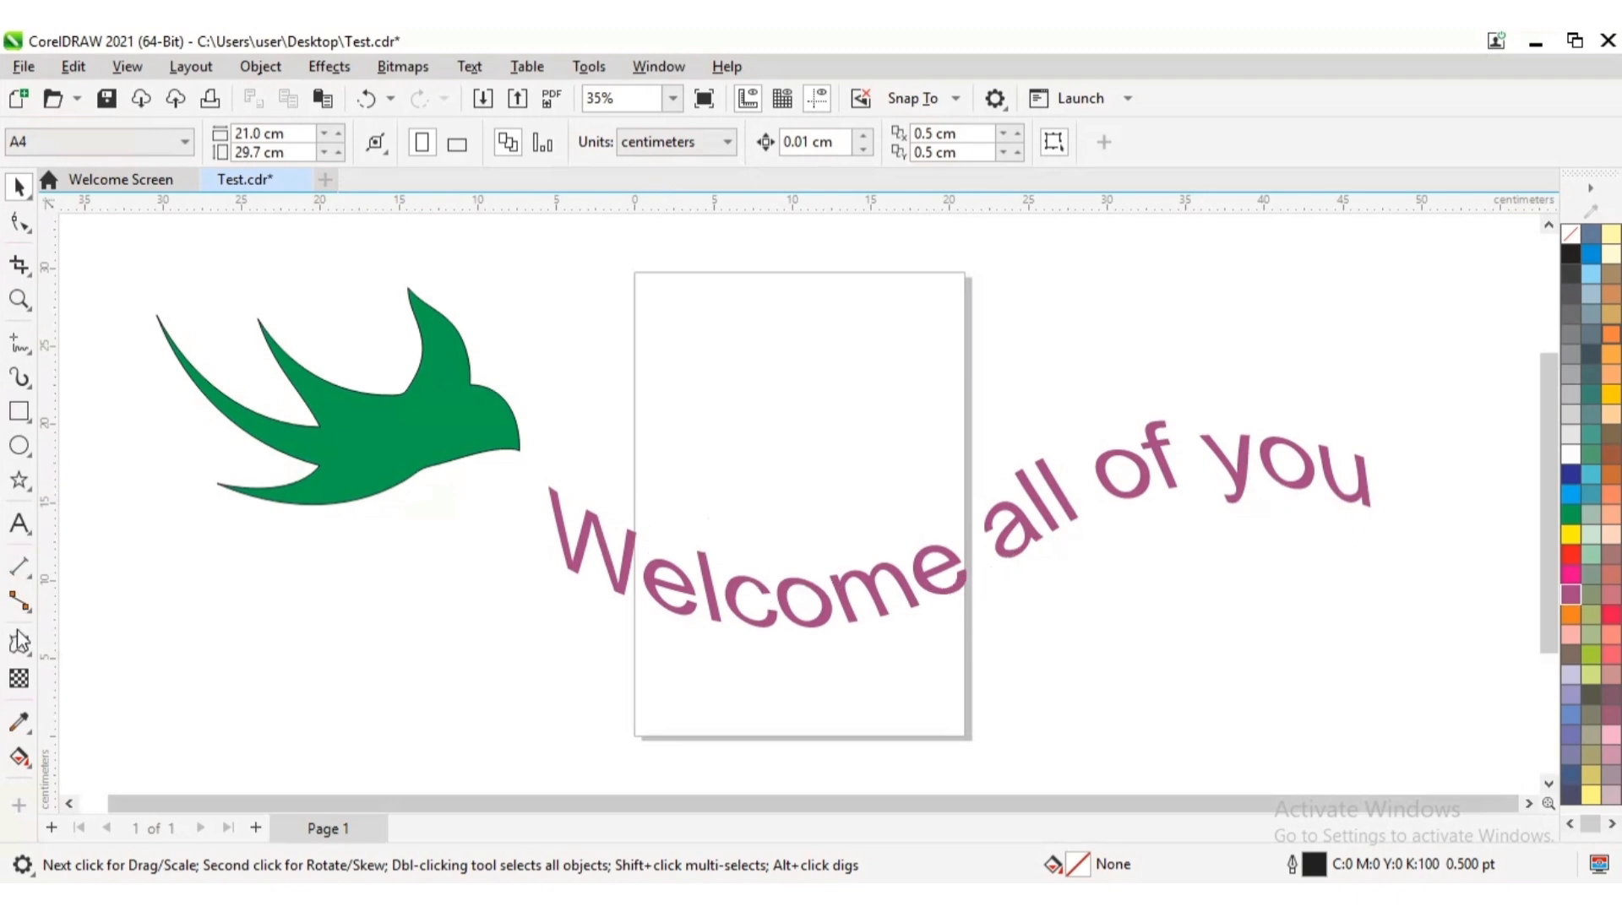
Move the centre of the text's twister distortion to the start of the word "Welcome" and twist the text about 27 degrees clockwise
left_click(28, 663)
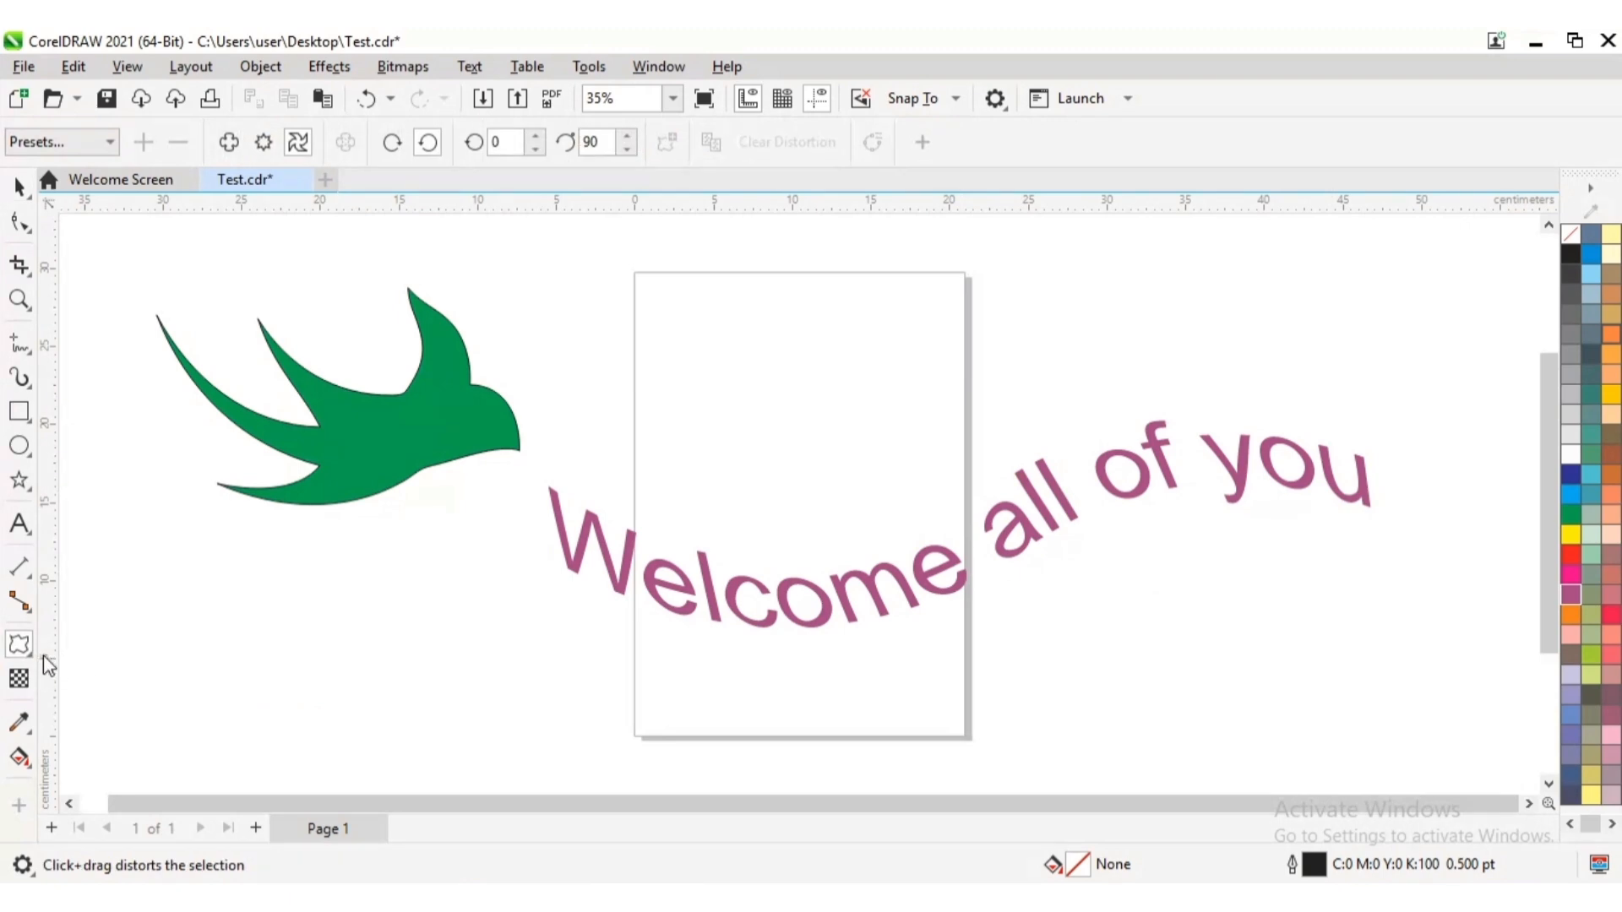
left_click(28, 663)
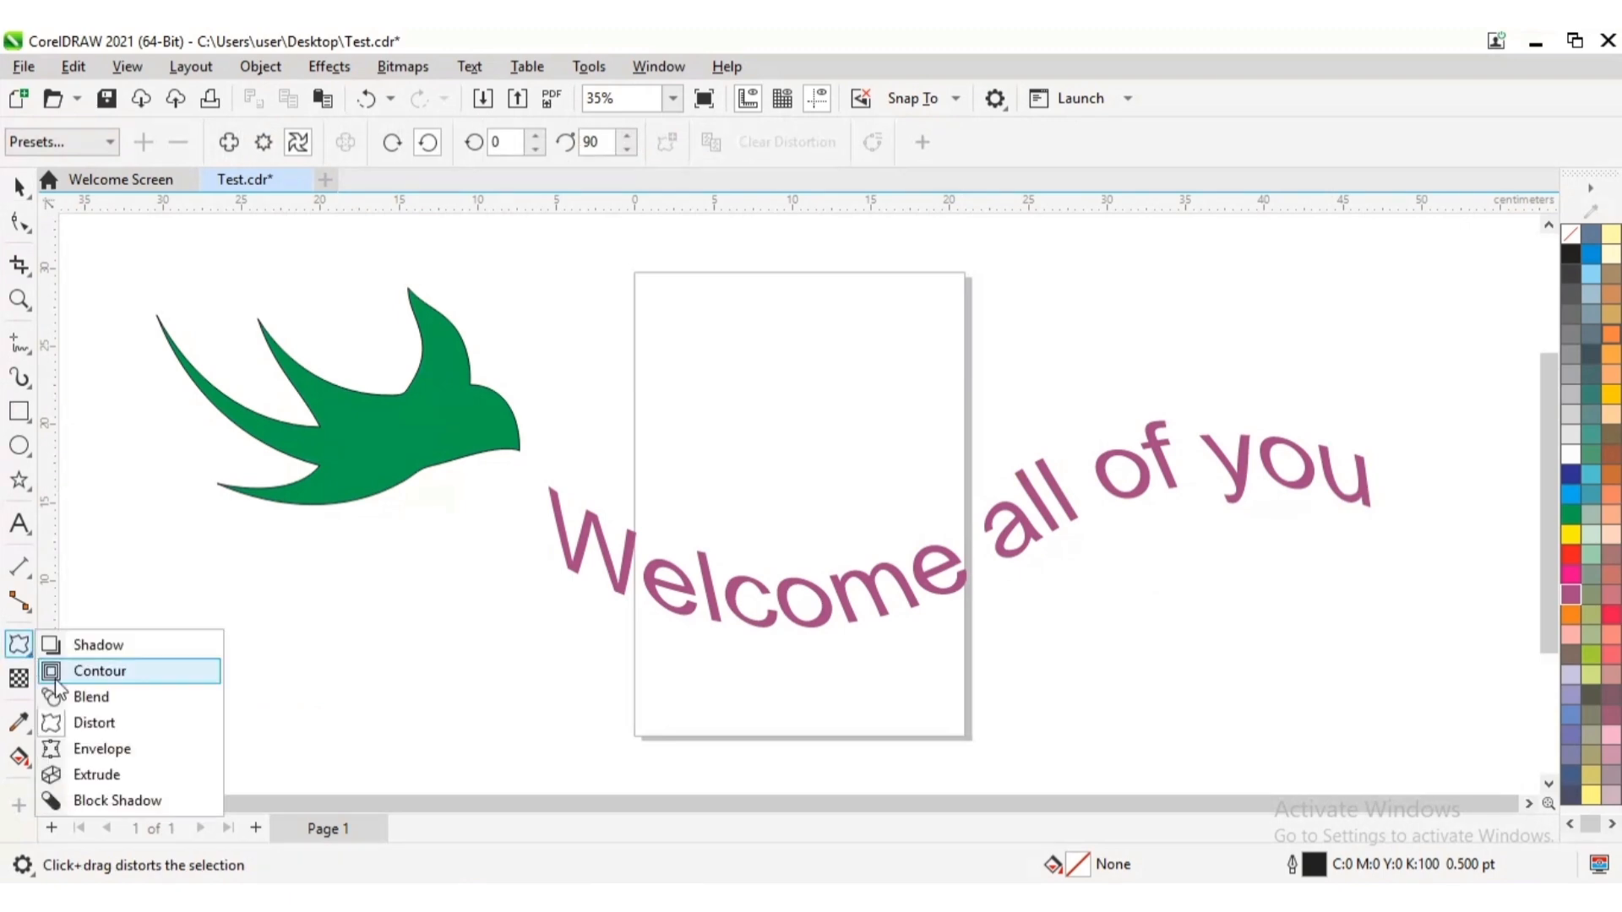
left_click(88, 723)
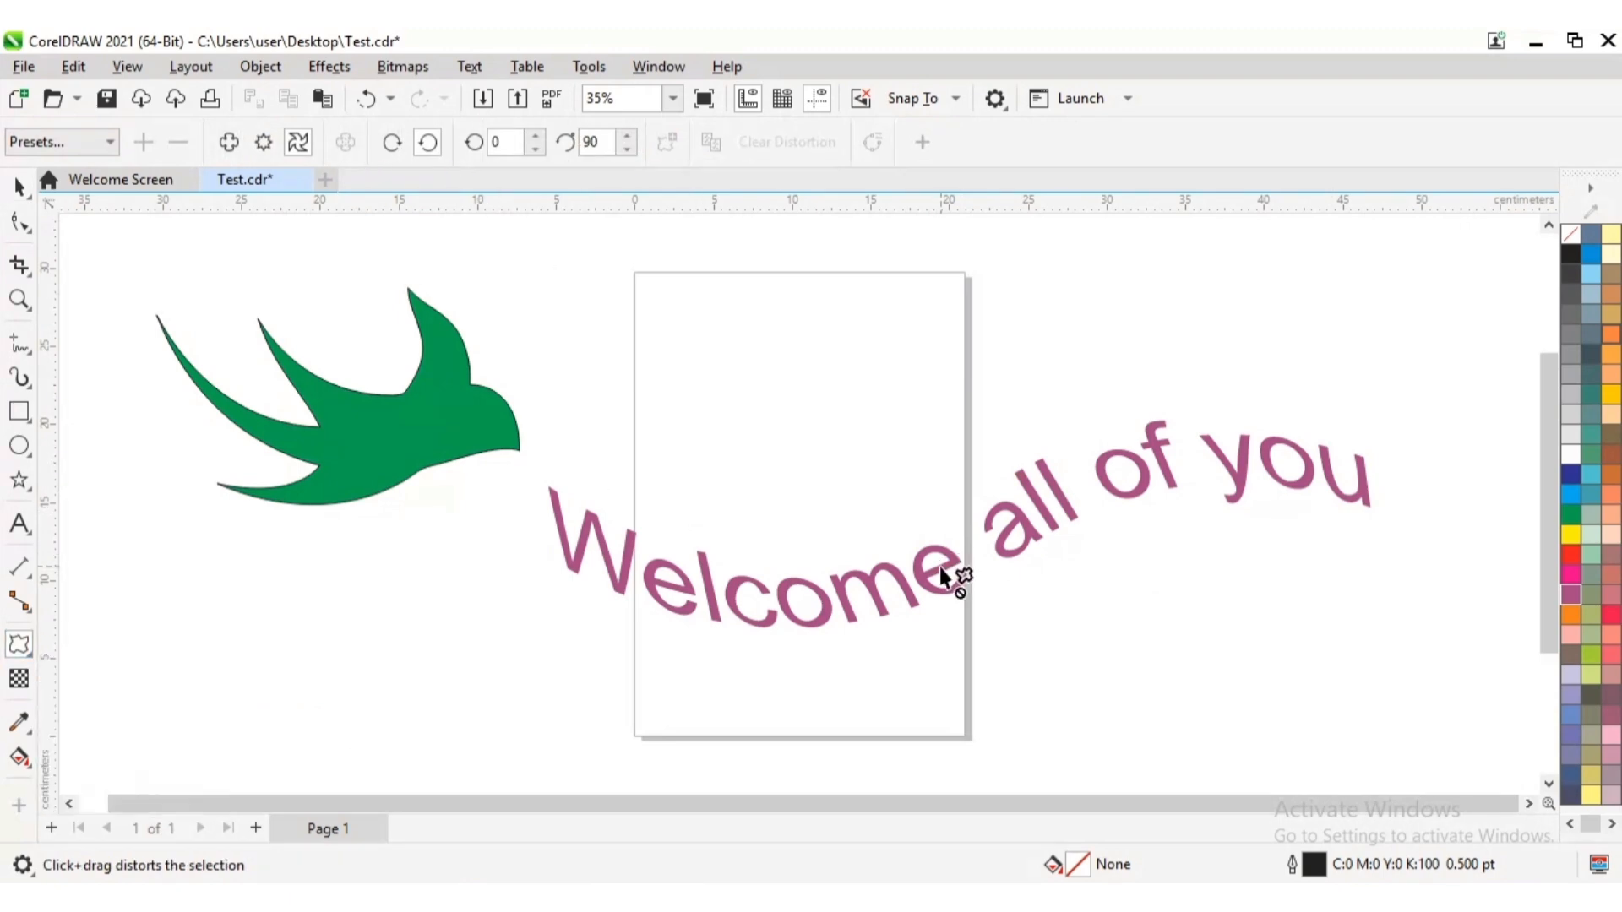
mouse_move(902, 583)
left_mouse_down()
mouse_move(927, 580)
mouse_move(910, 561)
left_mouse_up()
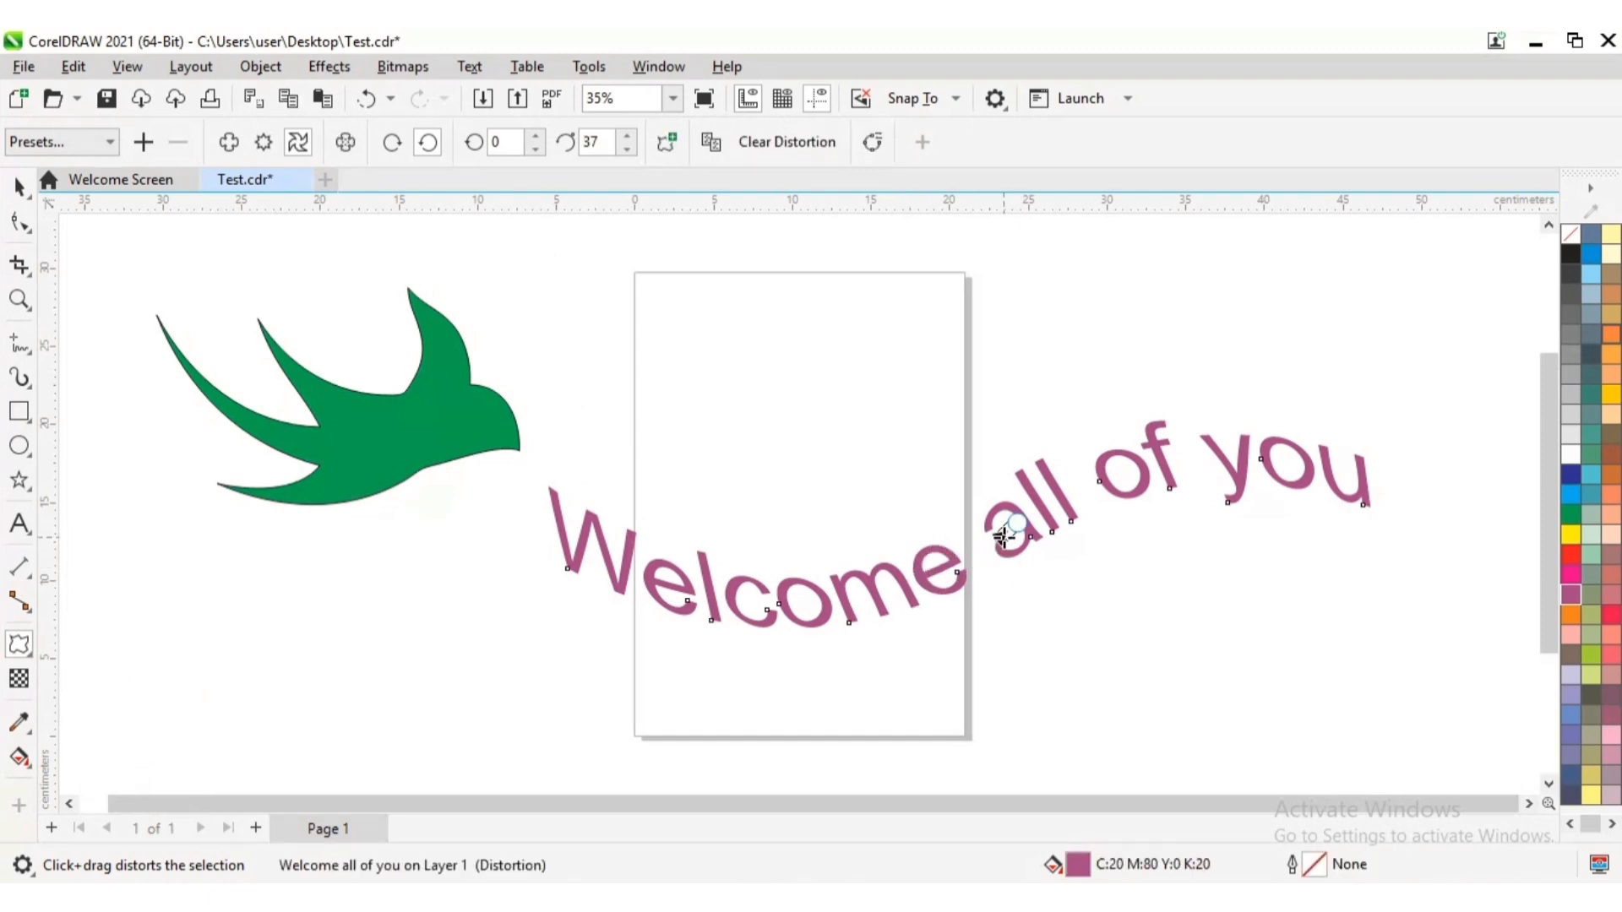
left_click_drag(1004, 534, 548, 551)
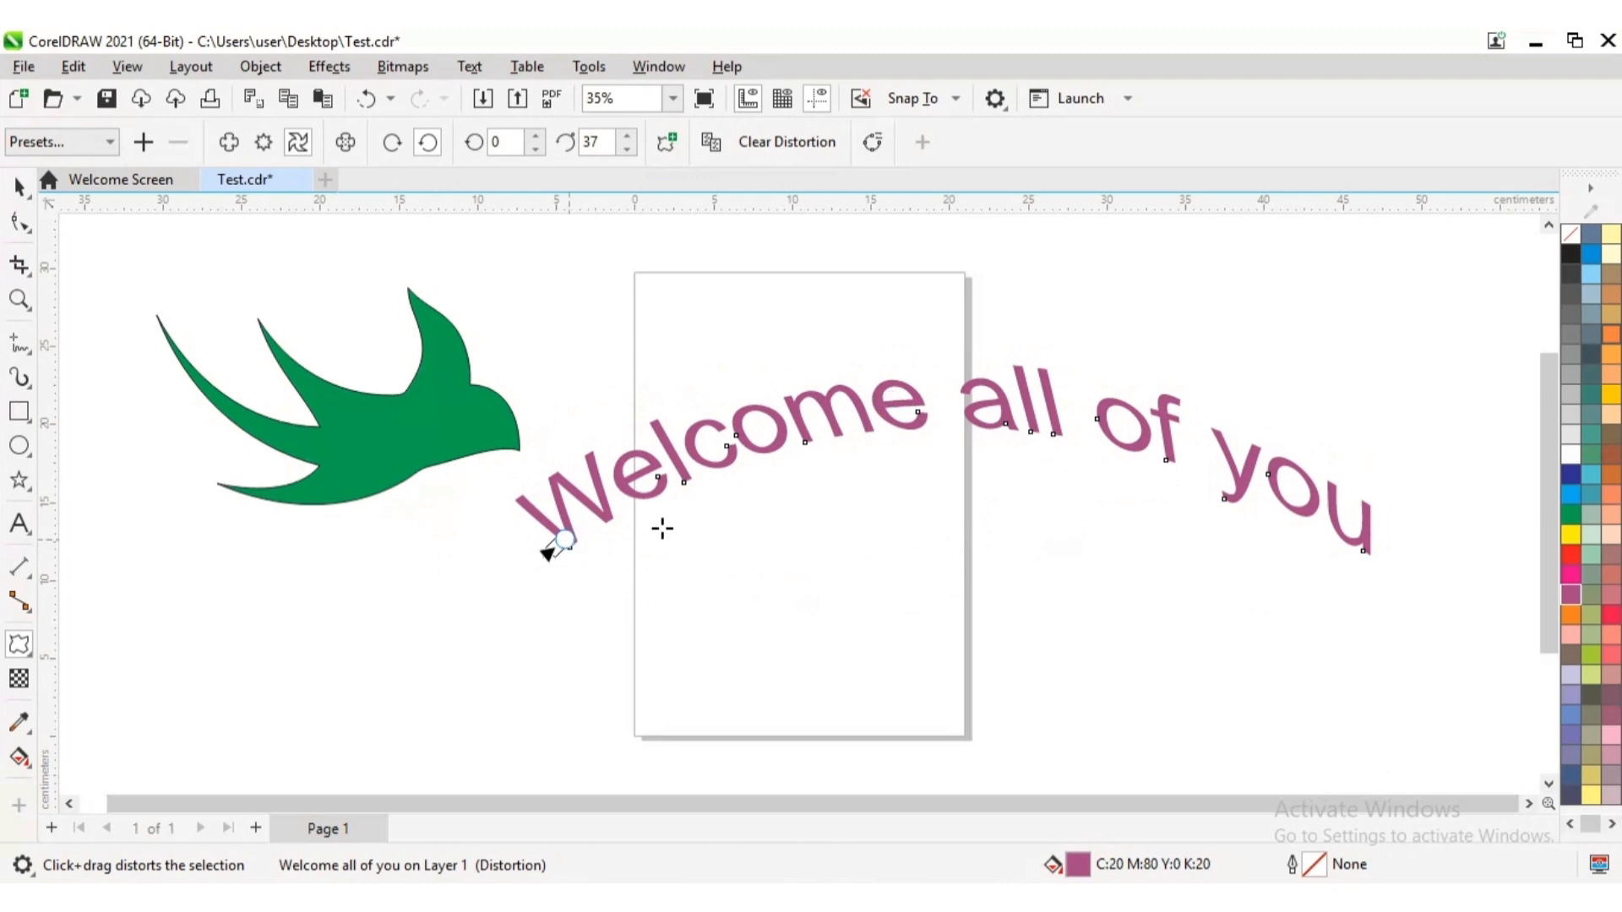
left_click_drag(663, 528, 950, 749)
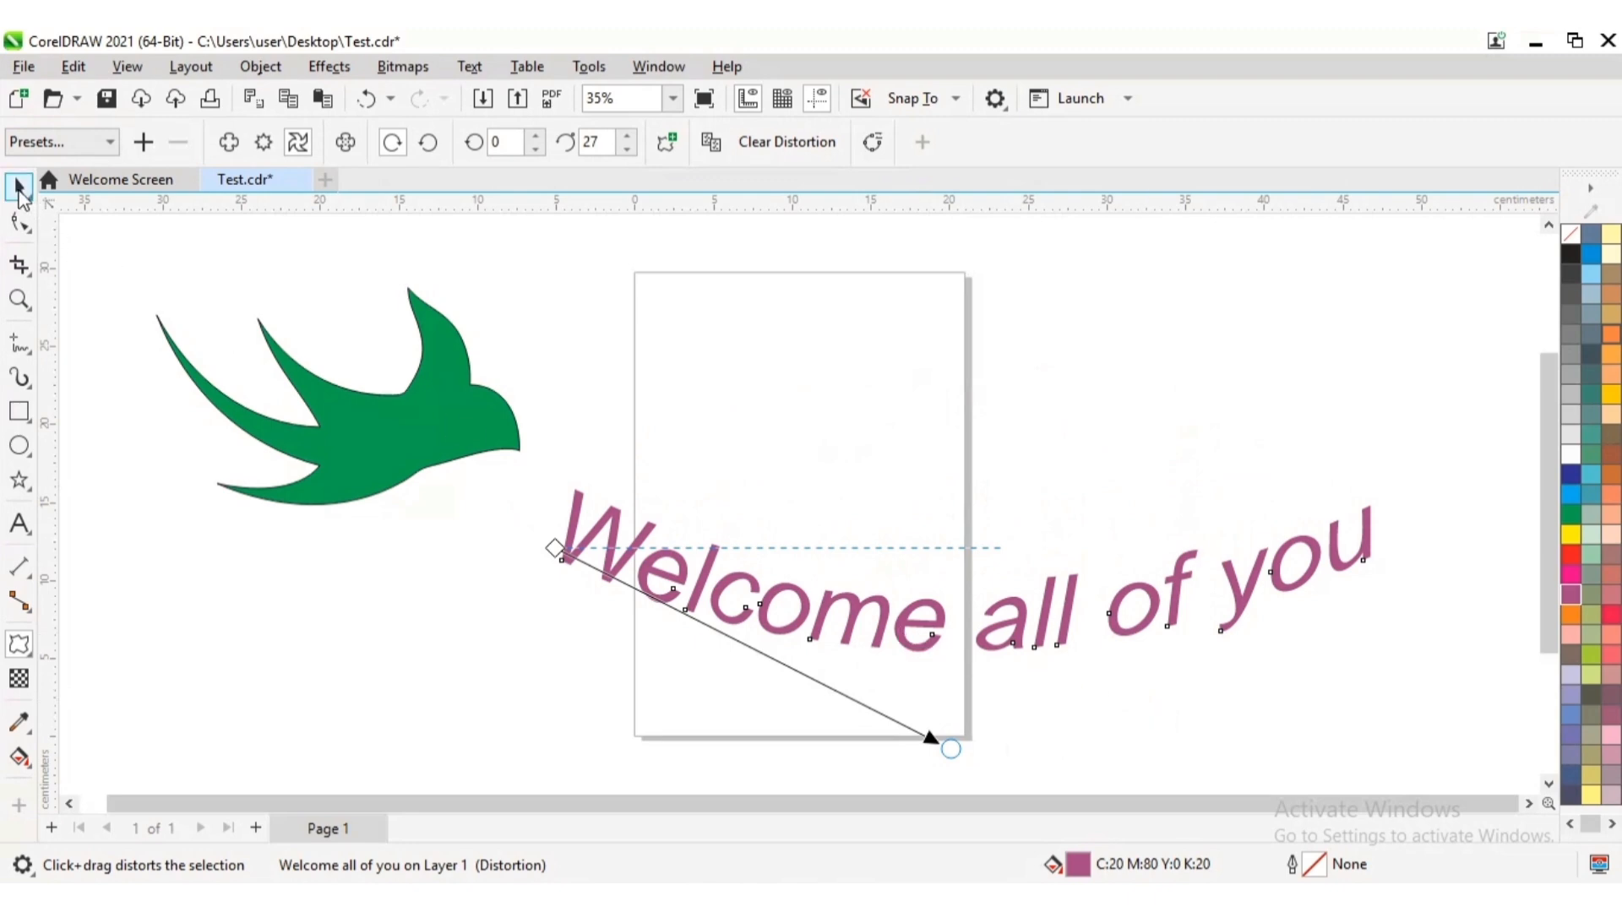
Draw a rectangle about 20.4 cm wide and 10.5 cm high above the text and fill it with yellow
left_click(32, 427)
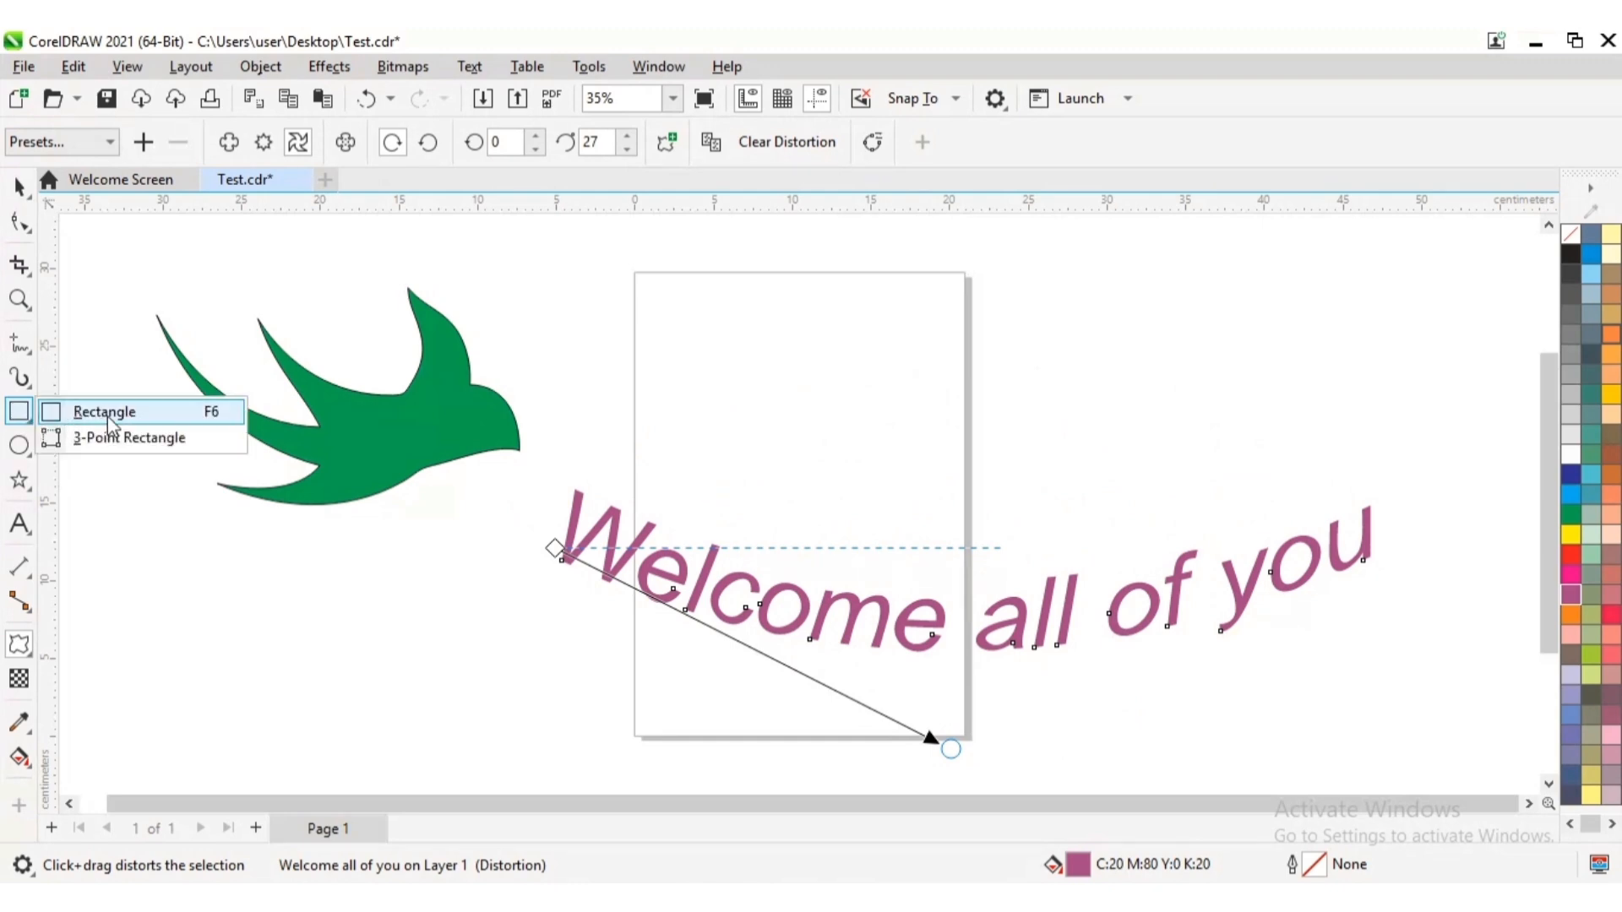
left_click_drag(725, 329, 782, 408)
left_click_drag(842, 457, 1048, 495)
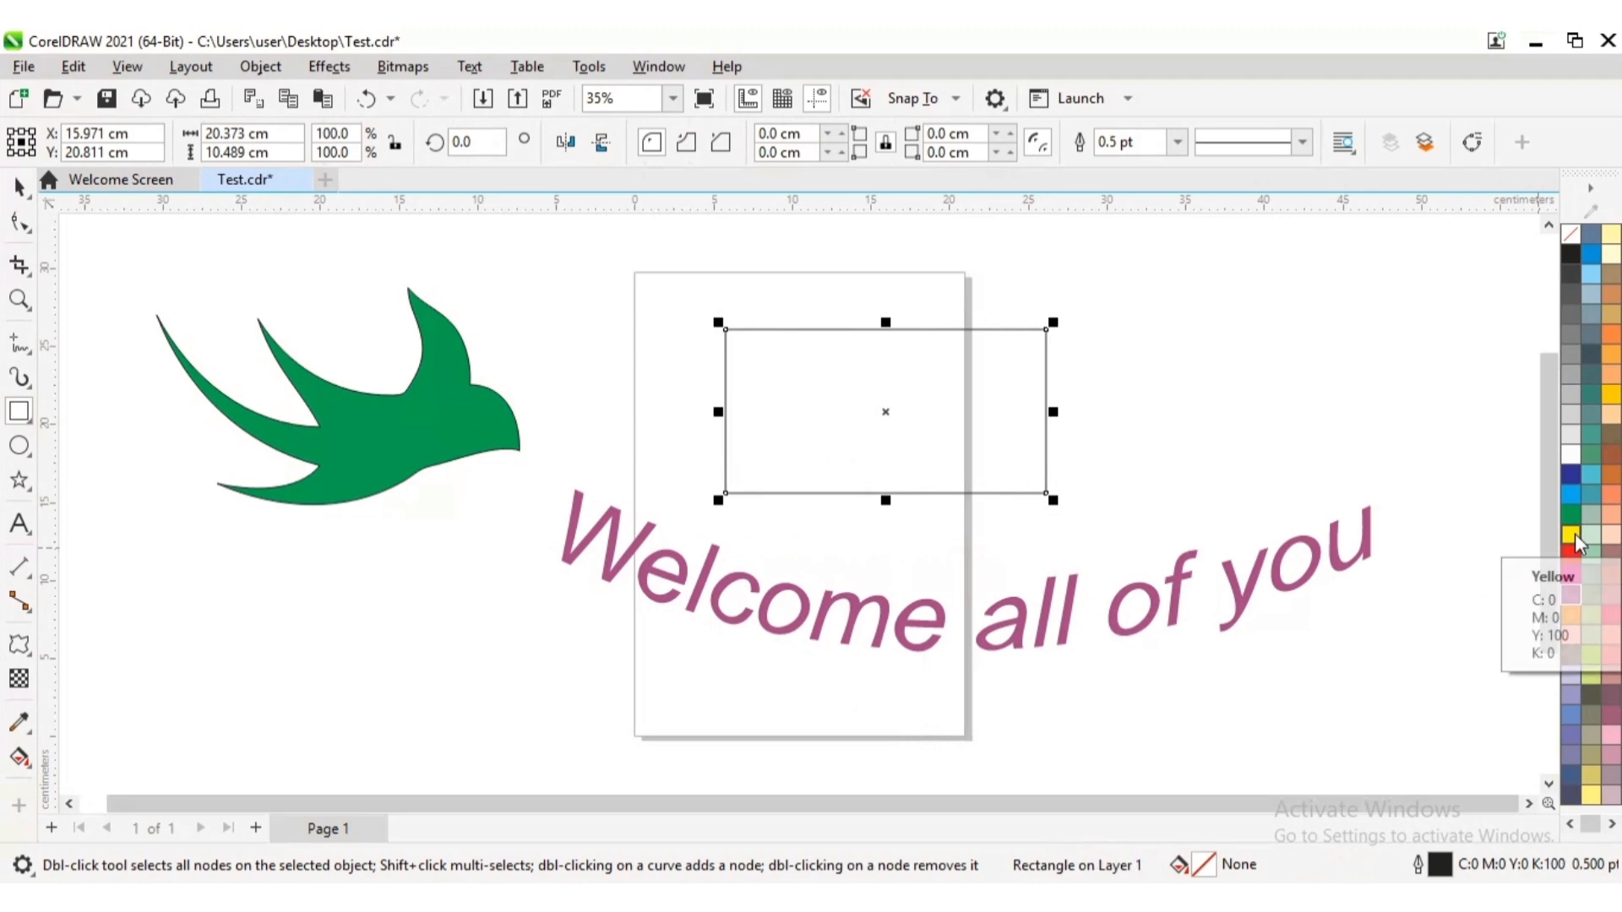
left_click(1572, 535)
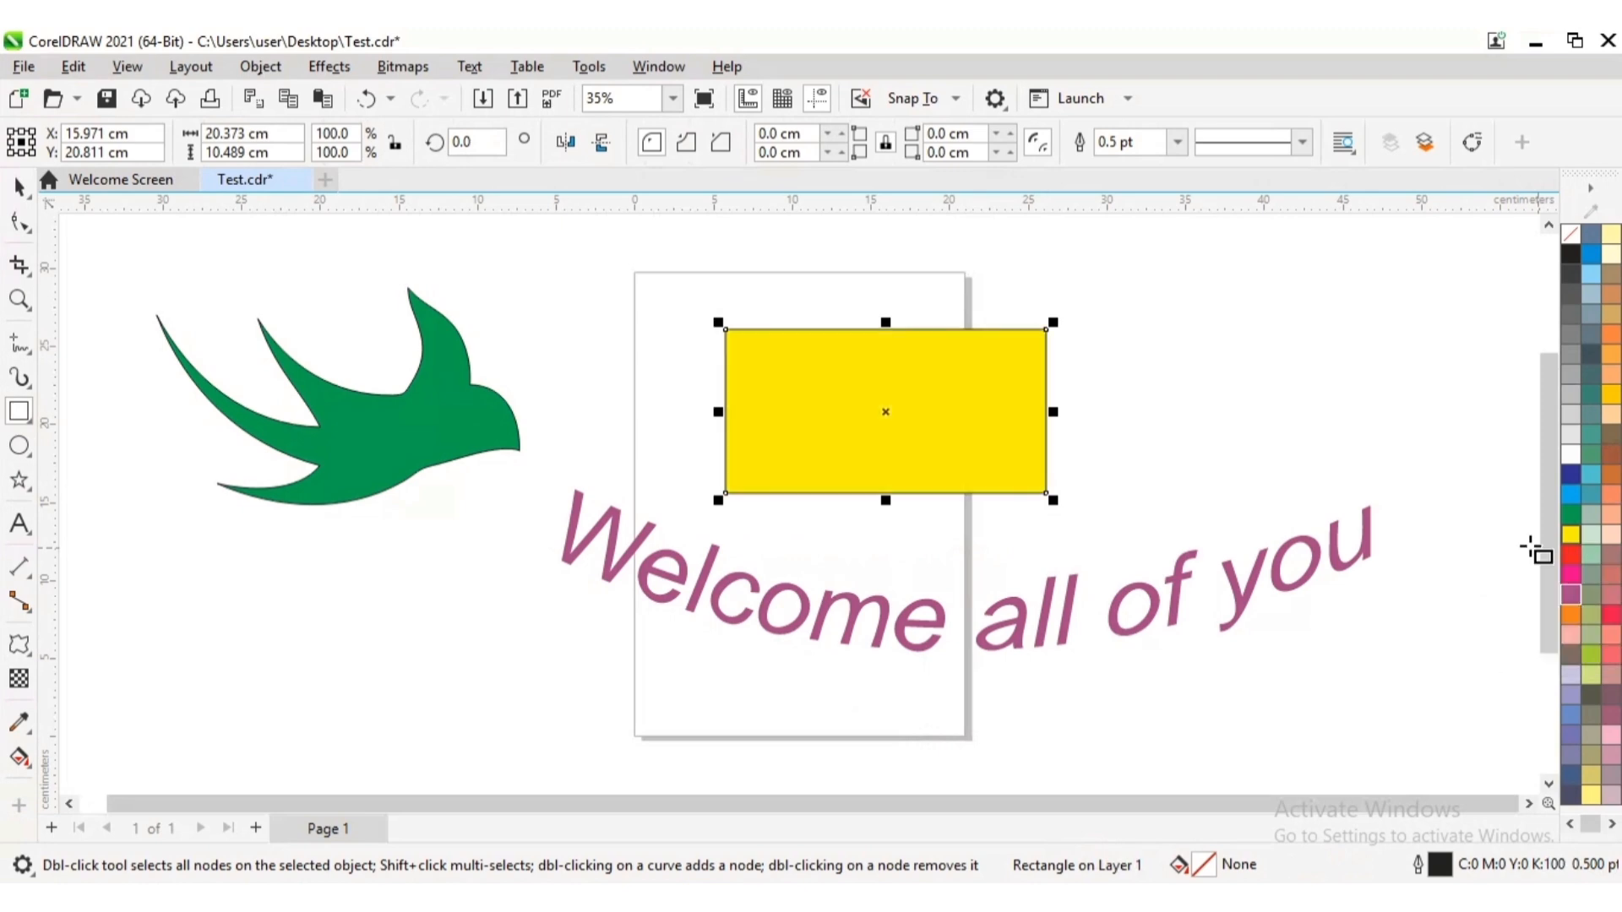
Apply a twister distortion to the yellow rectangle, centre it on the shape, twist it about 32 degrees counterclockwise, and deselect it
left_click(29, 653)
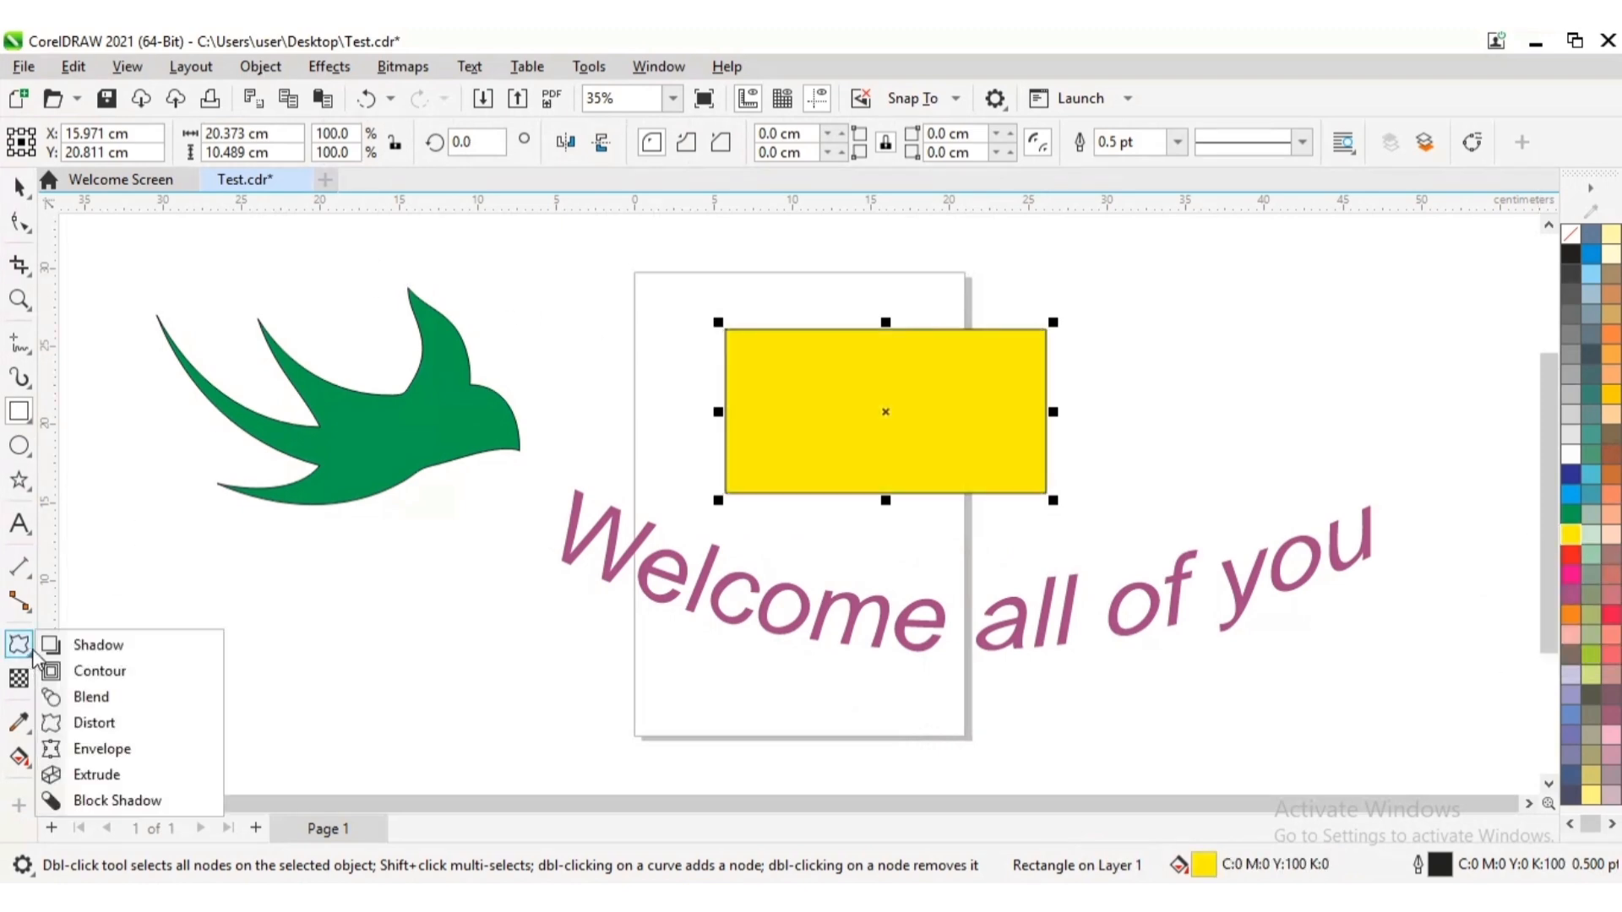
left_click(101, 723)
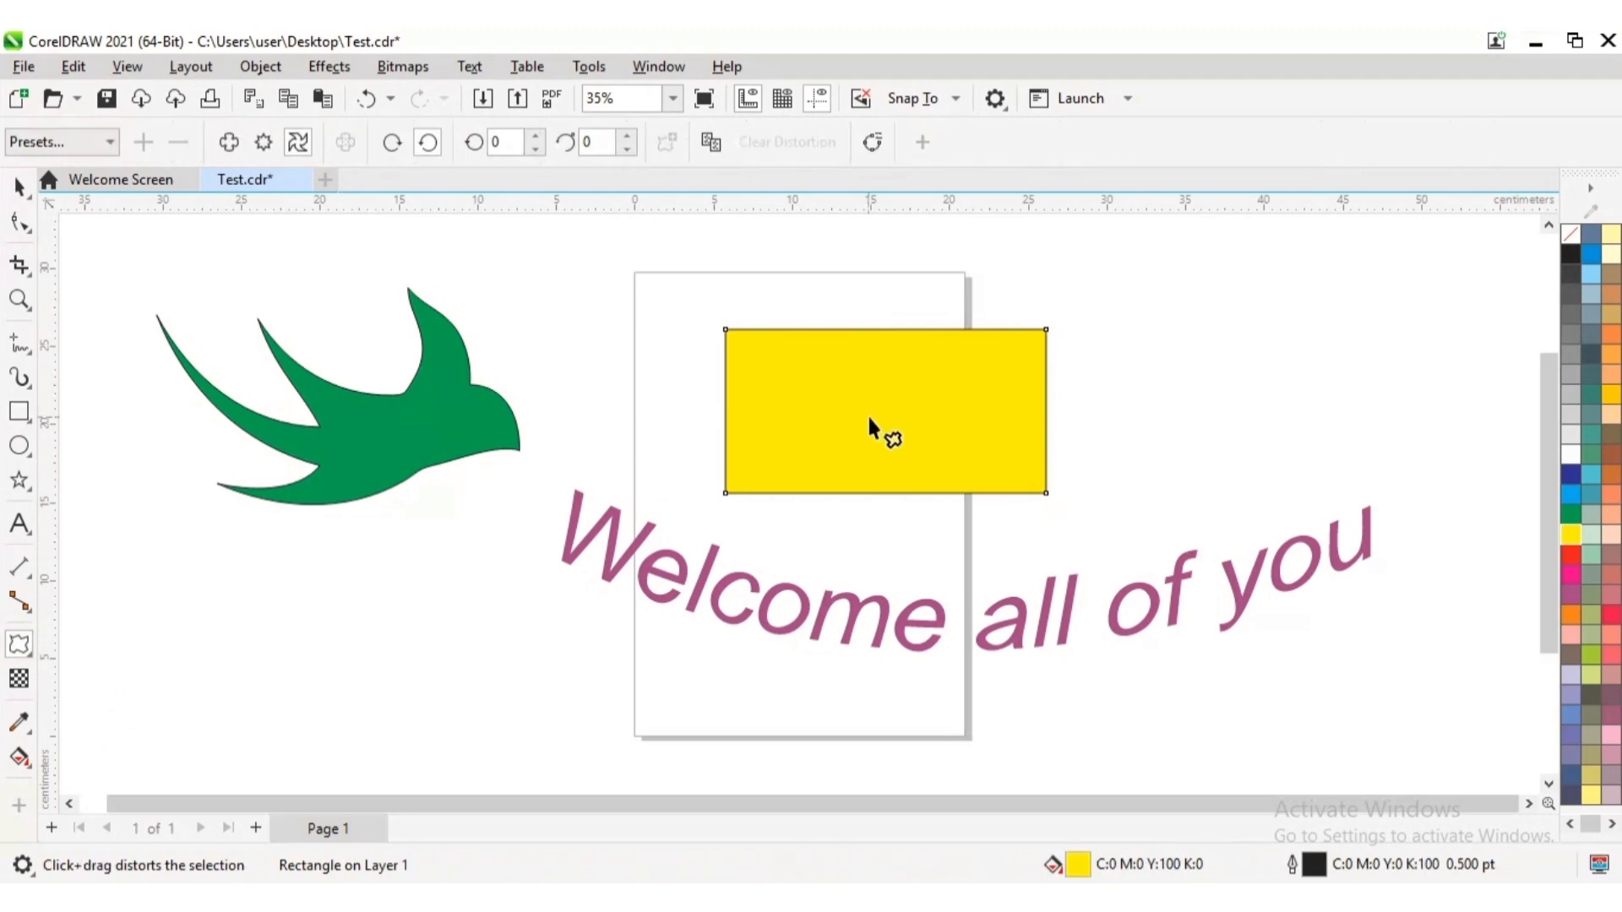
left_click(299, 141)
left_click_drag(1007, 419, 1137, 449)
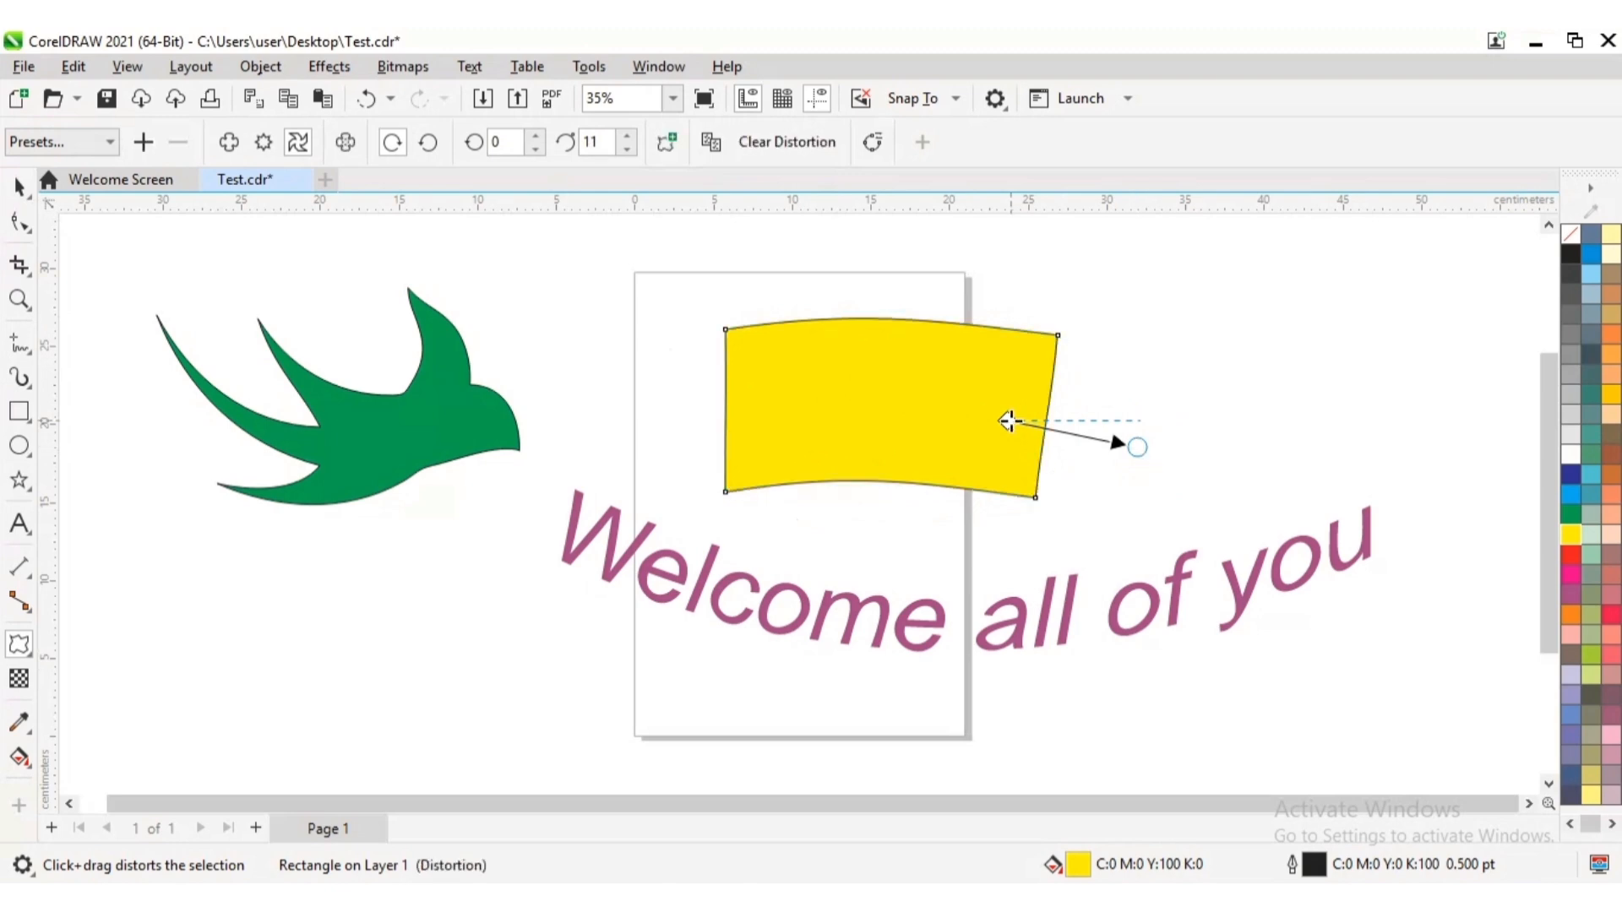
mouse_move(1008, 420)
left_mouse_down()
mouse_move(860, 408)
mouse_move(892, 410)
left_mouse_up()
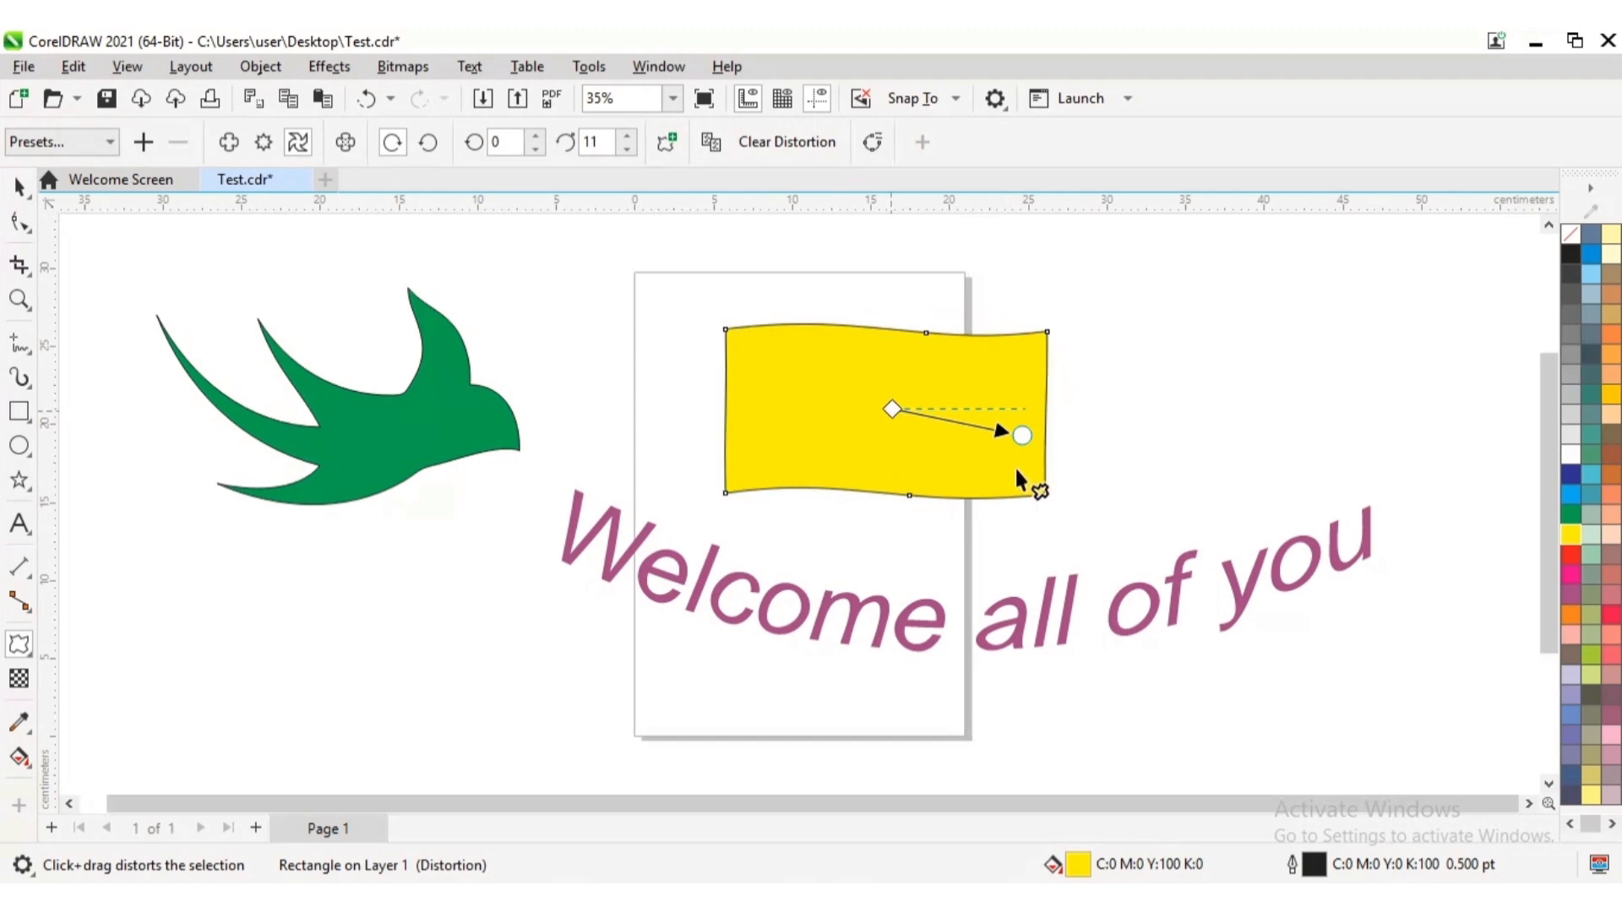
left_click_drag(1022, 436, 1061, 304)
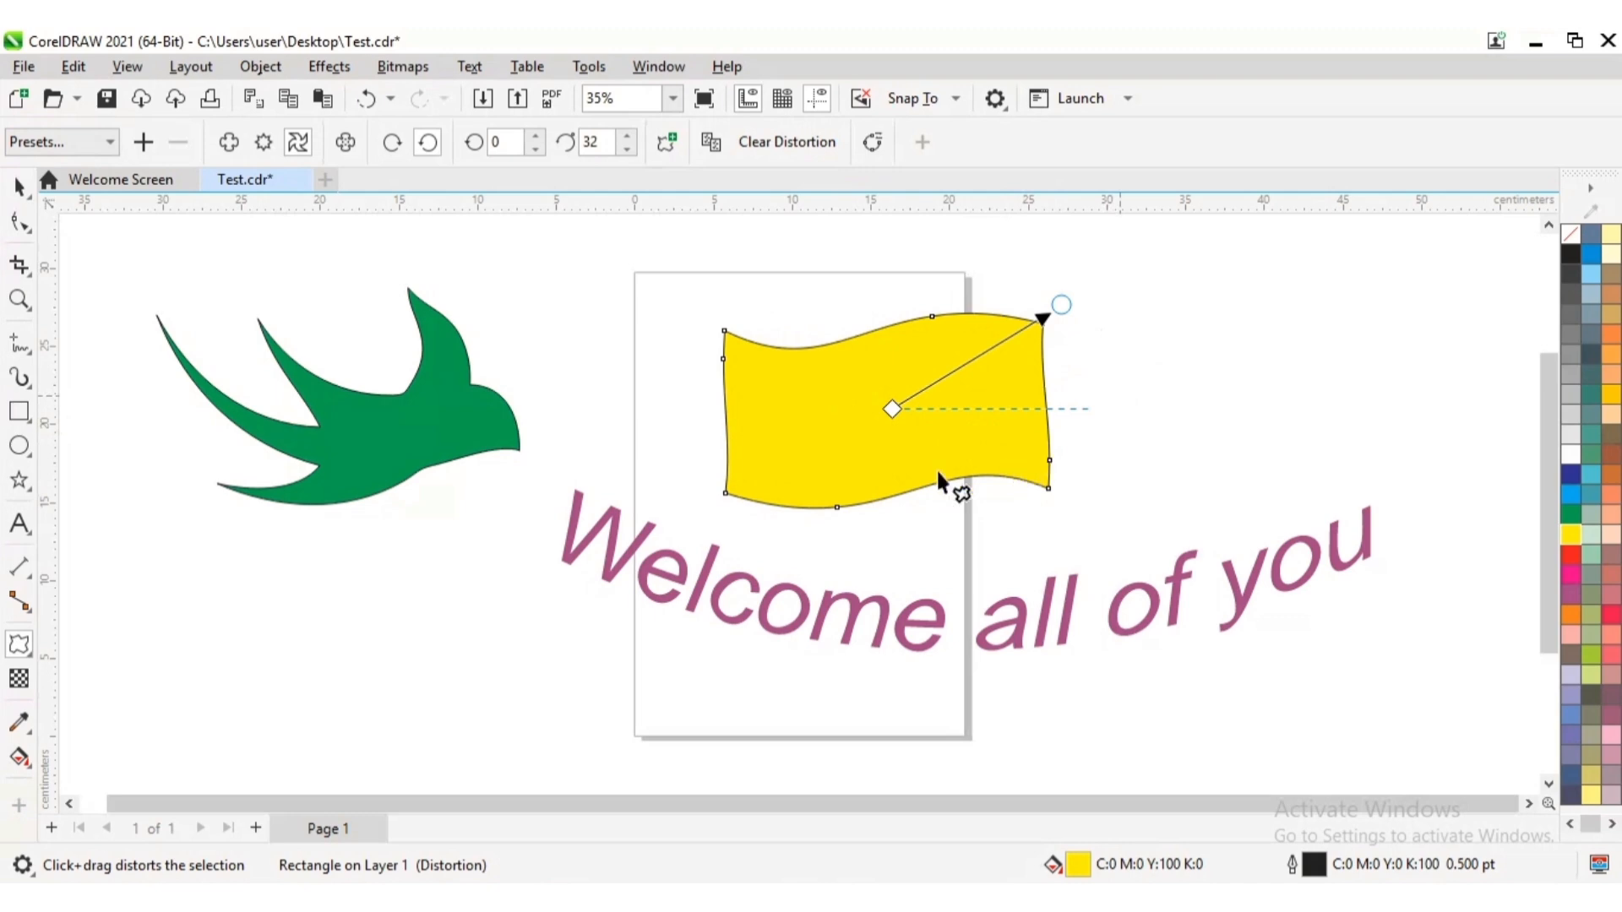
left_click(19, 186)
key("Escape")
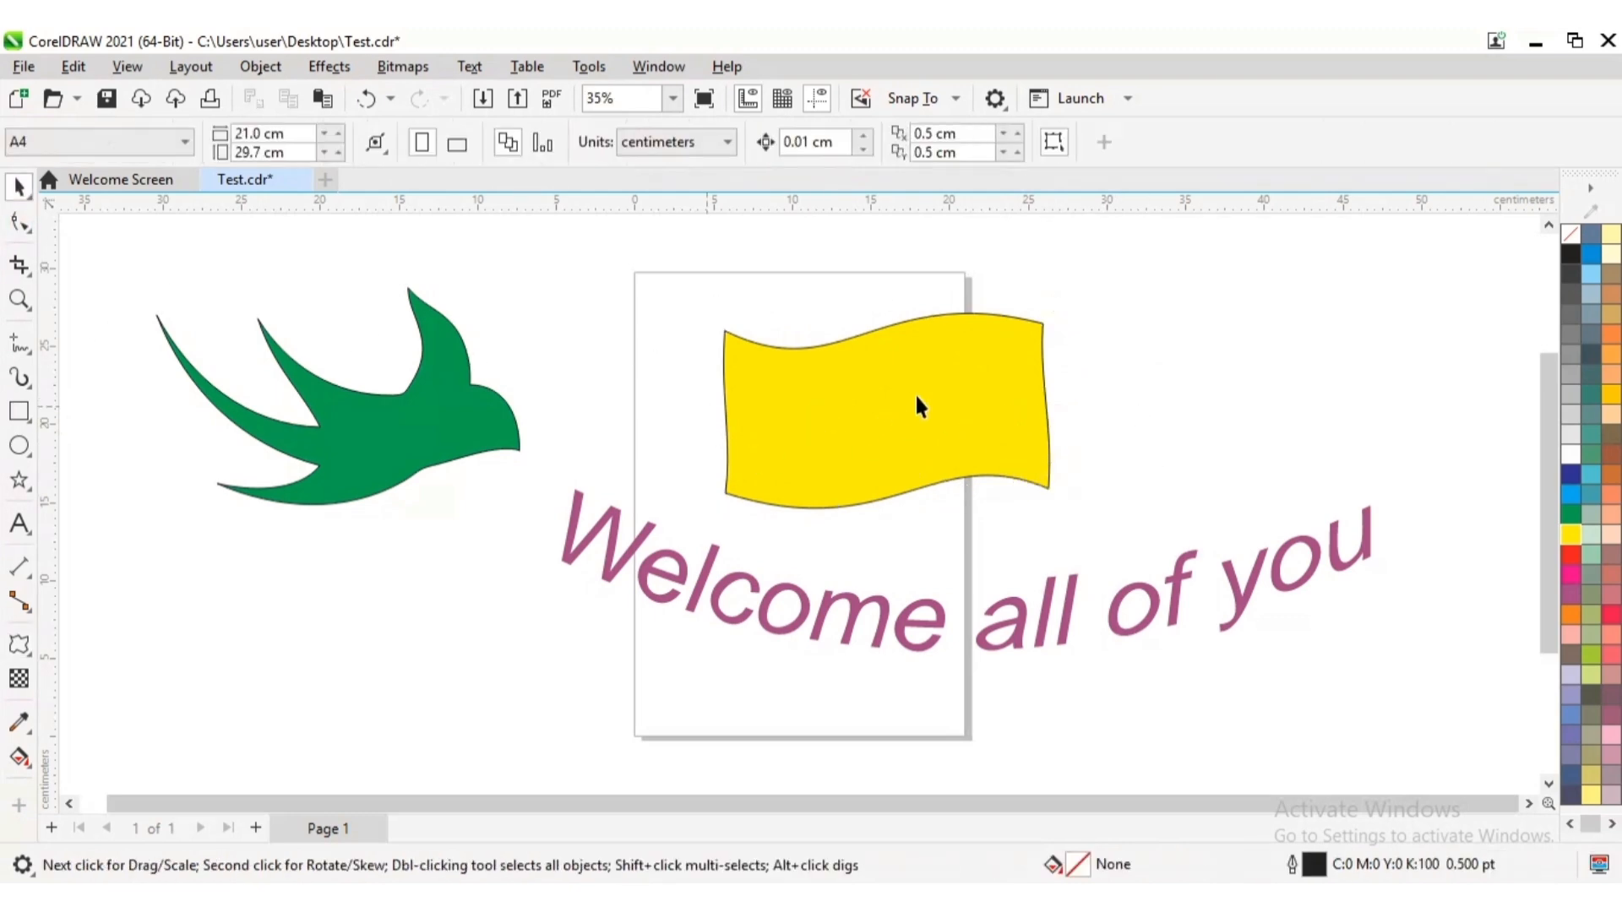